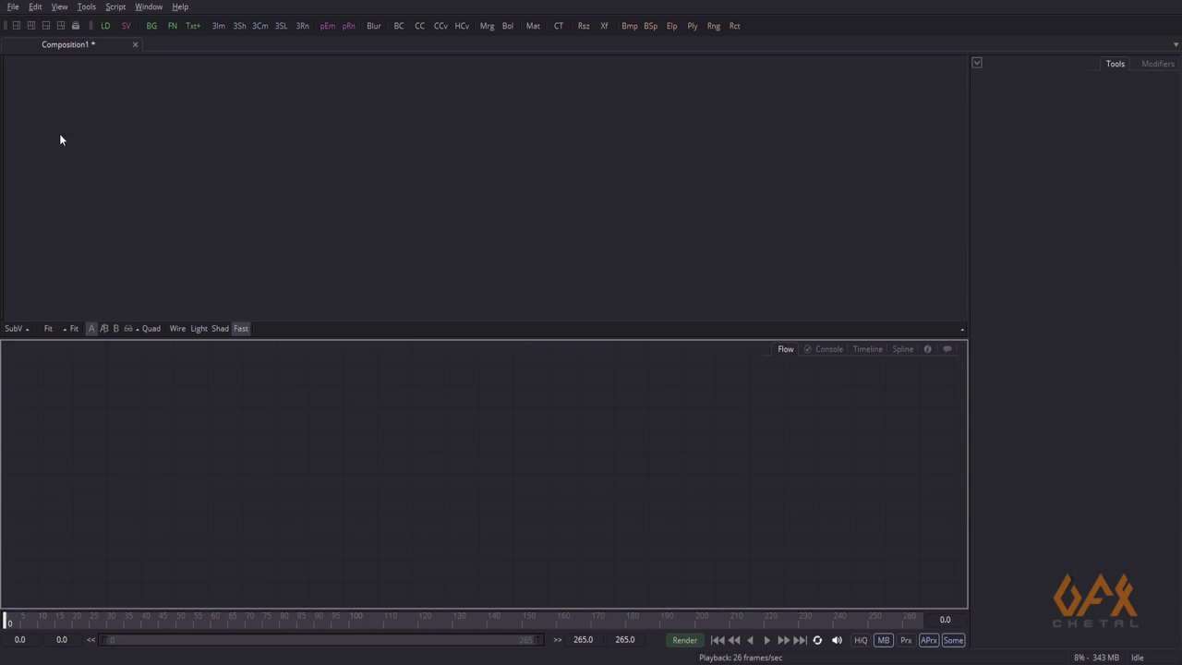
Import the Alembic scene dance.abc from the fusion_trail folder at 24 fps, merged into the existing document
{"action": "left_click", "coordinate": [12, 9]}
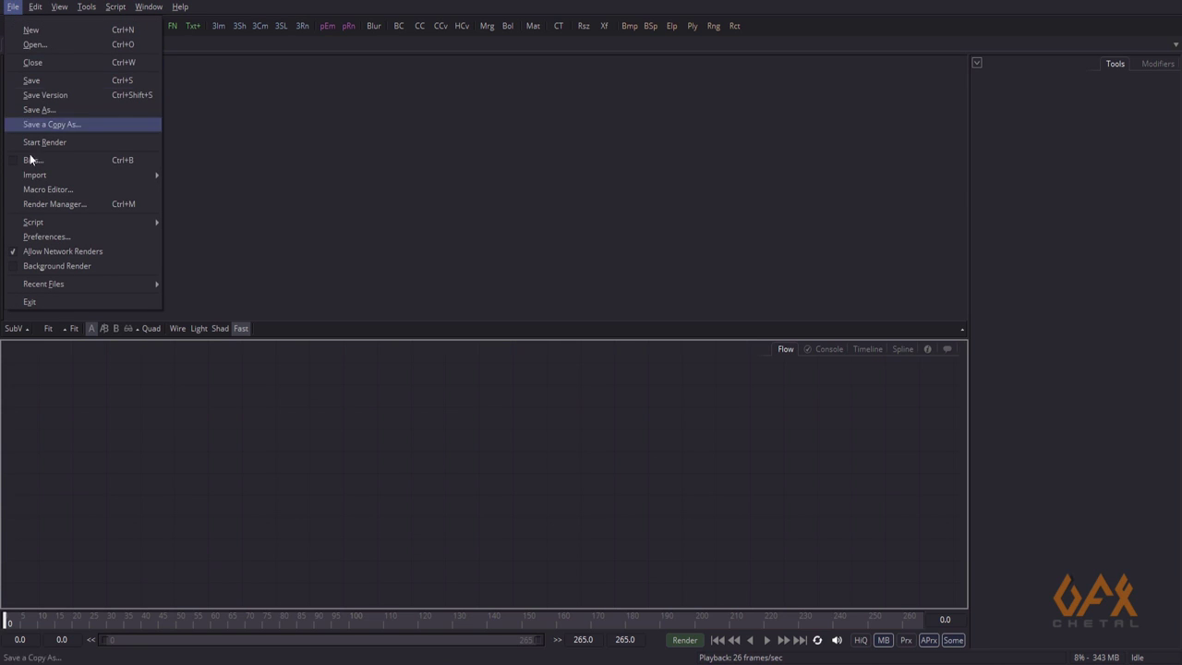
{"action": "mouse_move", "coordinate": [64, 175]}
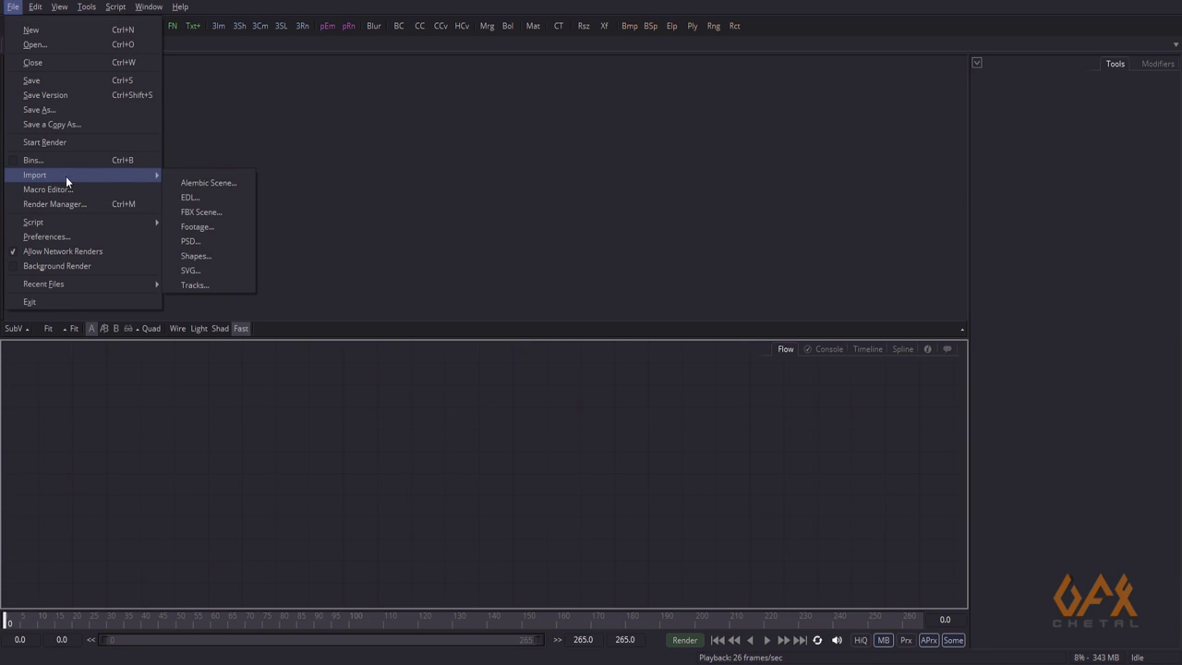
{"action": "left_click", "coordinate": [198, 182]}
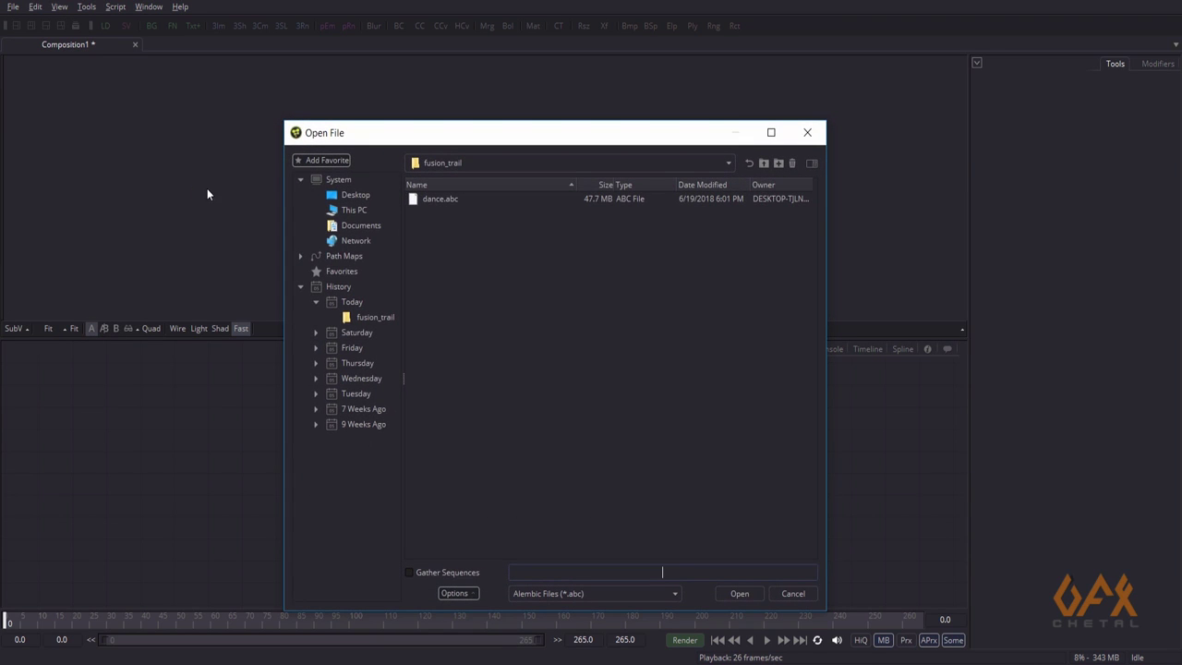
{"action": "left_click", "coordinate": [452, 201]}
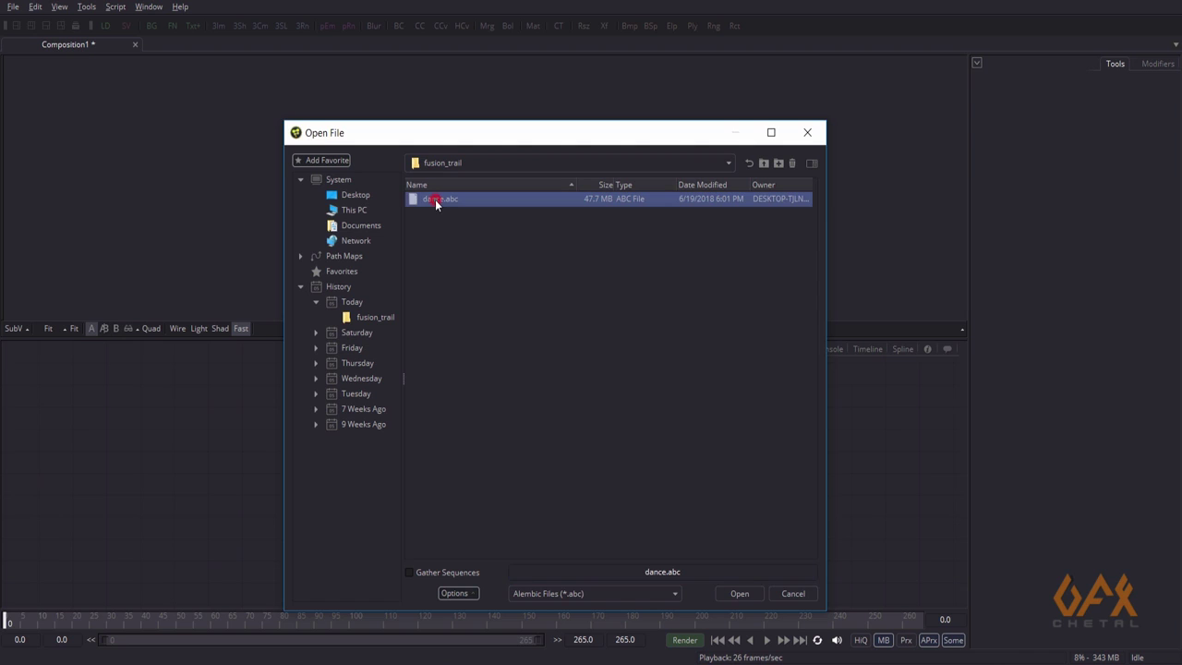
{"action": "left_click", "coordinate": [739, 592]}
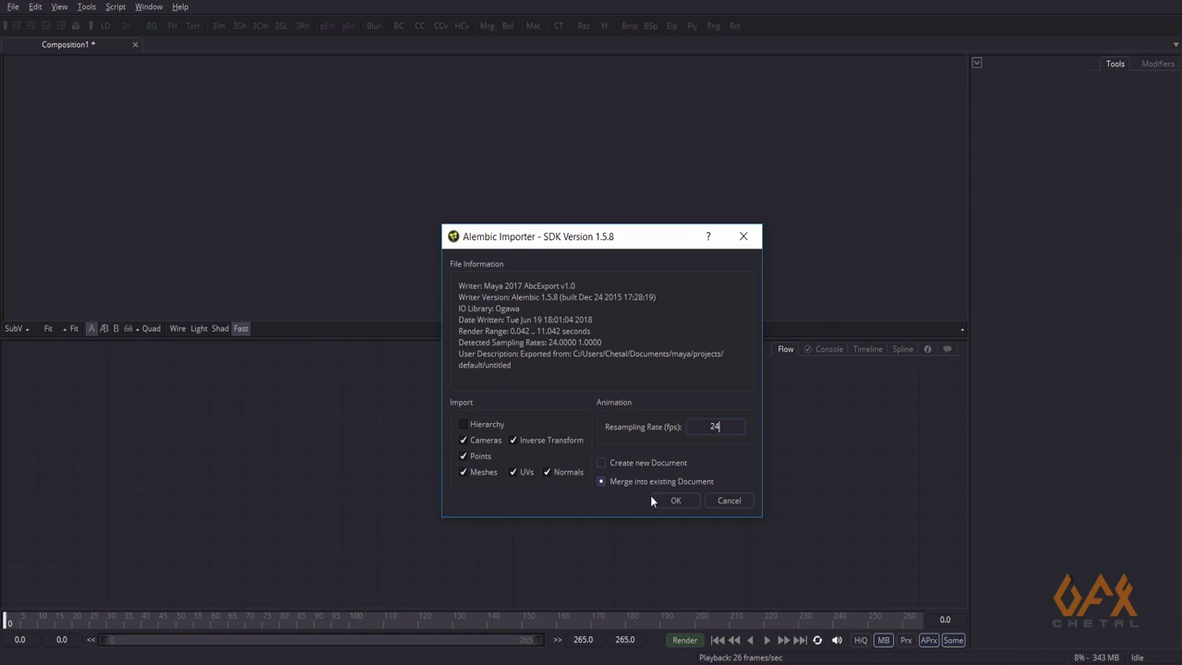
{"action": "left_click", "coordinate": [674, 500]}
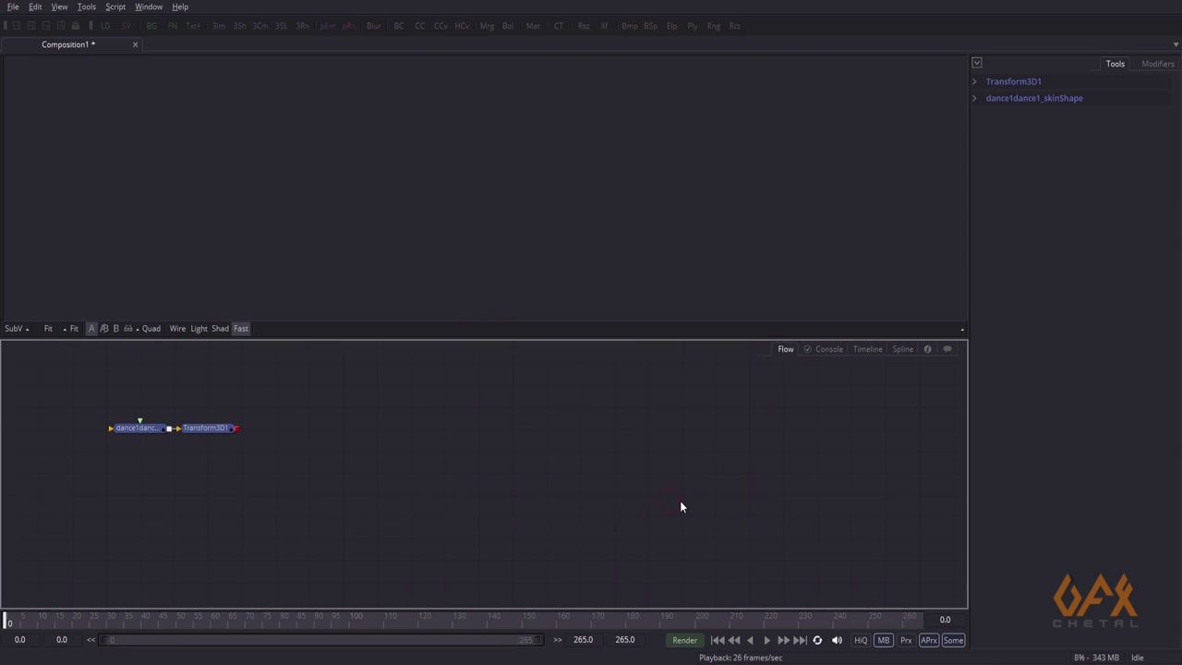
Display the Transform3D1 node in the viewer and enlarge the viewer area above the flow
{"action": "middle_click_drag", "start_coordinate": [177, 447], "coordinate": [317, 451]}
{"action": "left_click", "coordinate": [284, 477]}
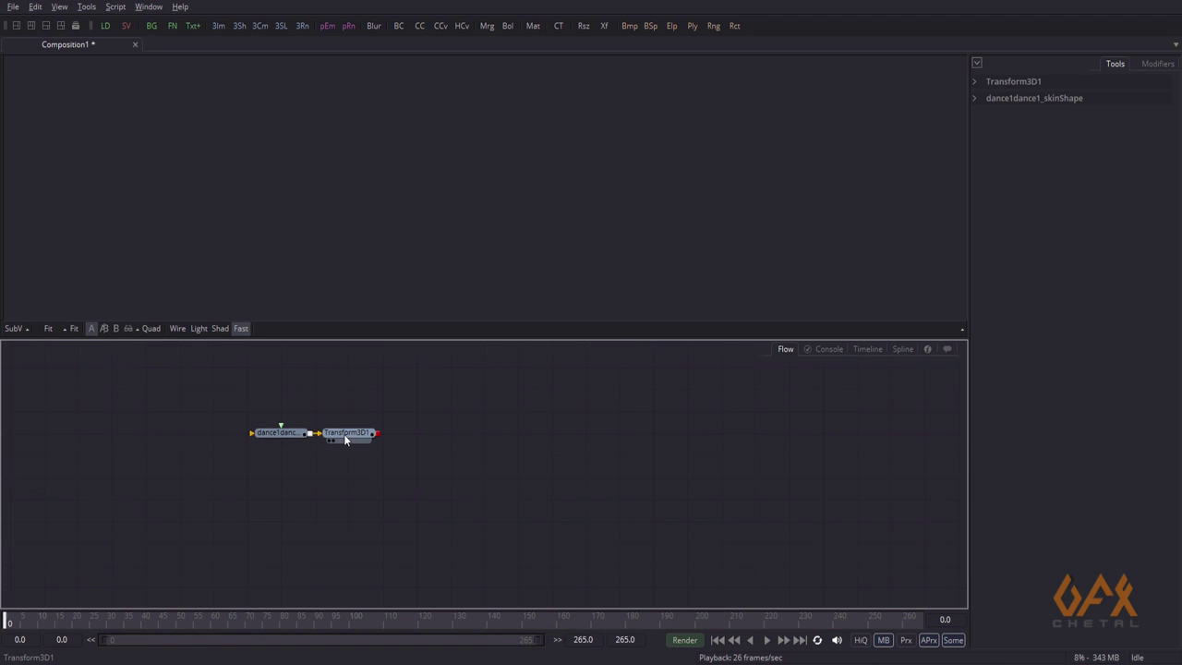
{"action": "left_click_drag", "start_coordinate": [345, 436], "coordinate": [421, 200]}
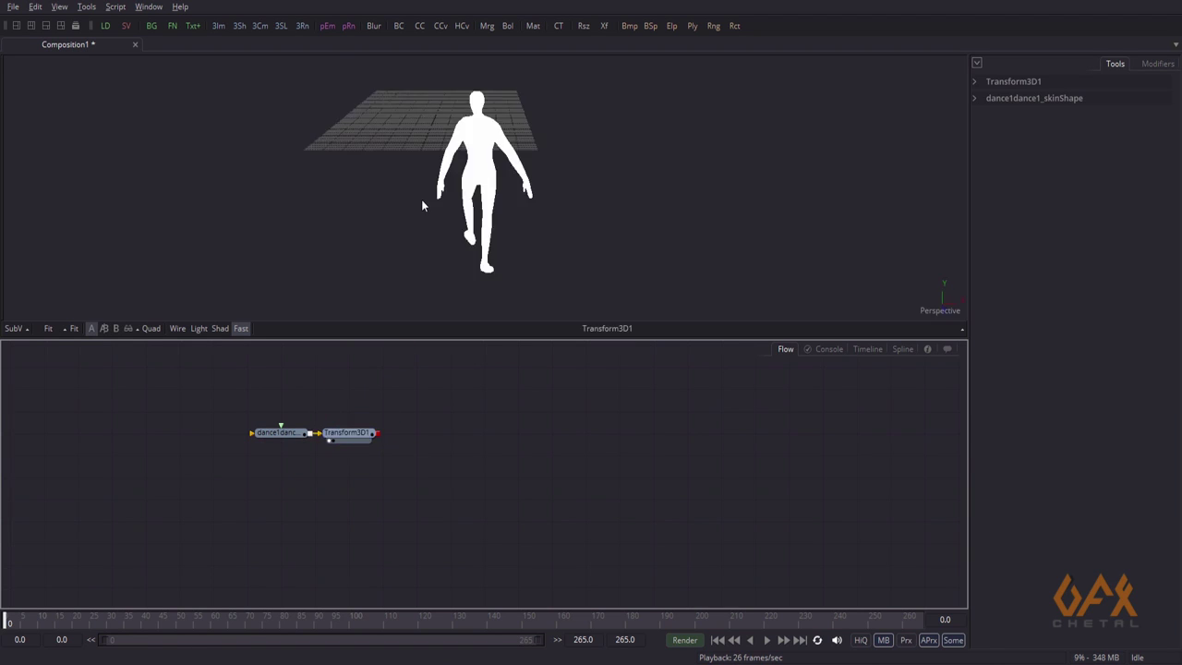
{"action": "left_click_drag", "start_coordinate": [416, 337], "coordinate": [415, 393]}
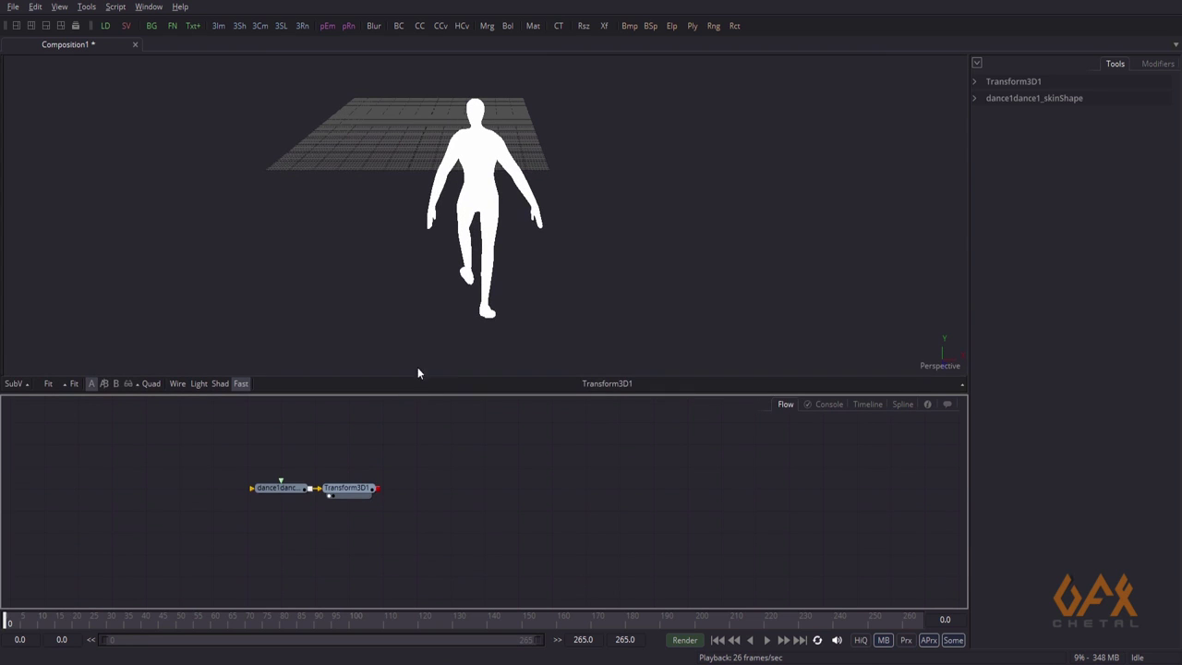
Turn on lighting in the 3D viewer and play back the imported dance animation
{"action": "middle_click_drag", "start_coordinate": [449, 254], "coordinate": [294, 181], "text": "alt"}
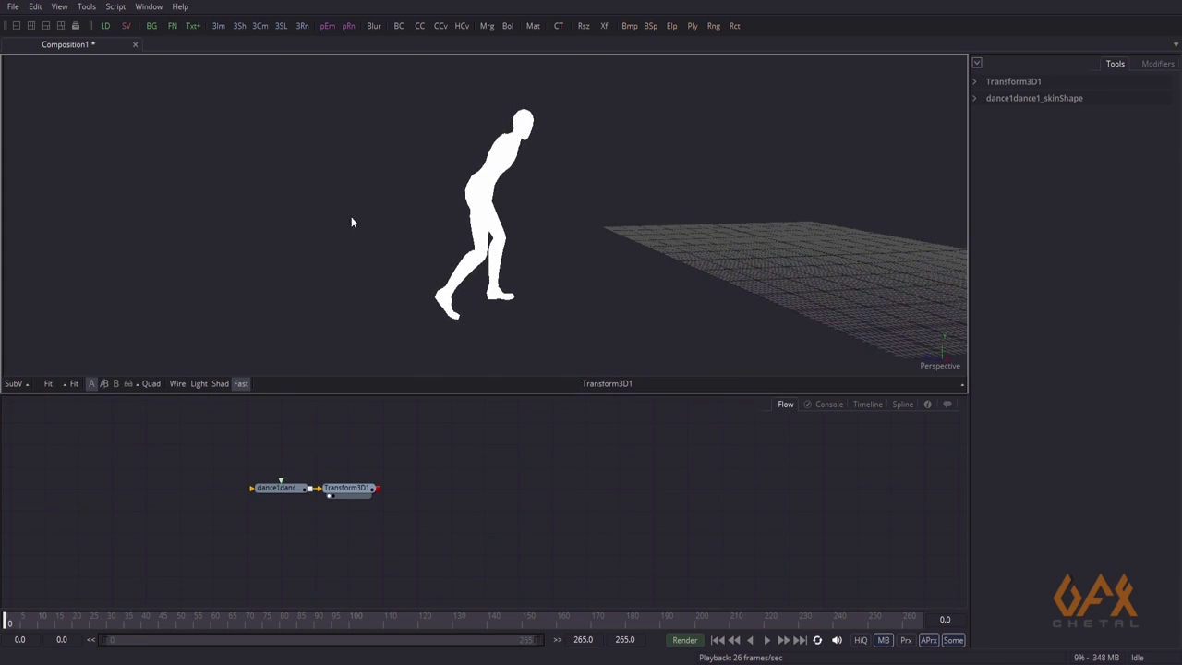
{"action": "left_click", "coordinate": [198, 383]}
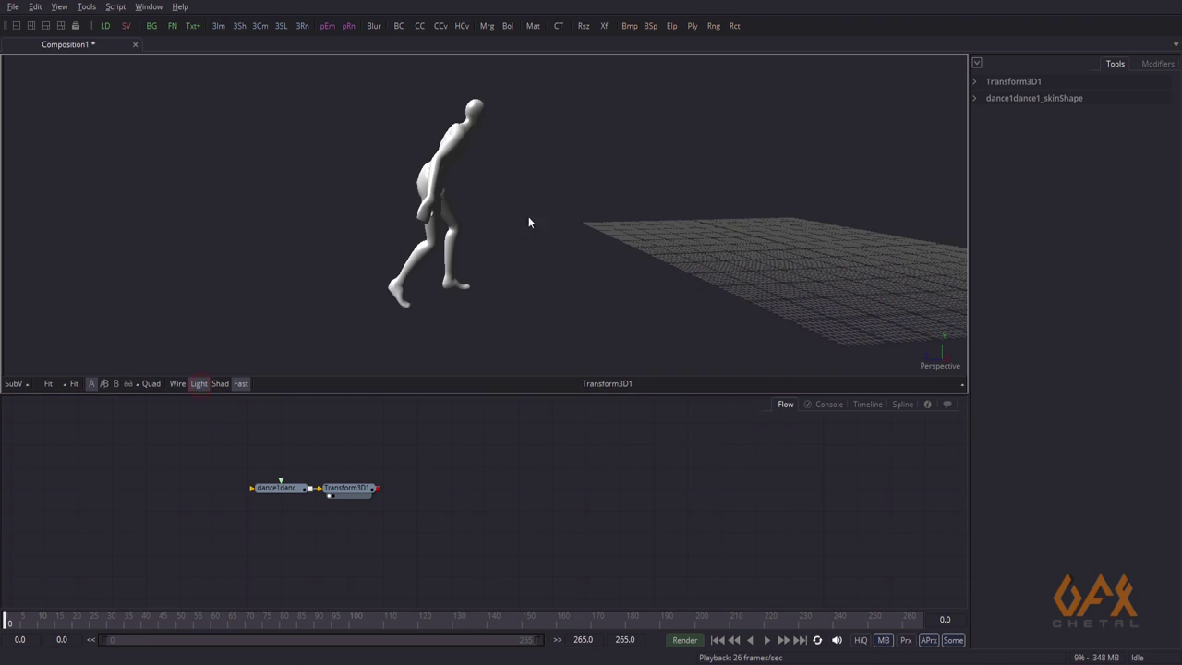
{"action": "mouse_move", "coordinate": [528, 218]}
{"action": "middle_mouse_down", "text": "alt"}
{"action": "mouse_move", "coordinate": [291, 195]}
{"action": "mouse_move", "coordinate": [582, 238]}
{"action": "mouse_move", "coordinate": [462, 248]}
{"action": "mouse_move", "coordinate": [476, 293]}
{"action": "mouse_move", "coordinate": [339, 264]}
{"action": "mouse_move", "coordinate": [466, 296]}
{"action": "mouse_move", "coordinate": [593, 297]}
{"action": "mouse_move", "coordinate": [439, 213]}
{"action": "mouse_move", "coordinate": [346, 279]}
{"action": "mouse_move", "coordinate": [445, 271]}
{"action": "mouse_move", "coordinate": [369, 256]}
{"action": "mouse_move", "coordinate": [385, 287]}
{"action": "mouse_move", "coordinate": [324, 280]}
{"action": "mouse_move", "coordinate": [465, 298]}
{"action": "middle_mouse_up", "text": "alt"}
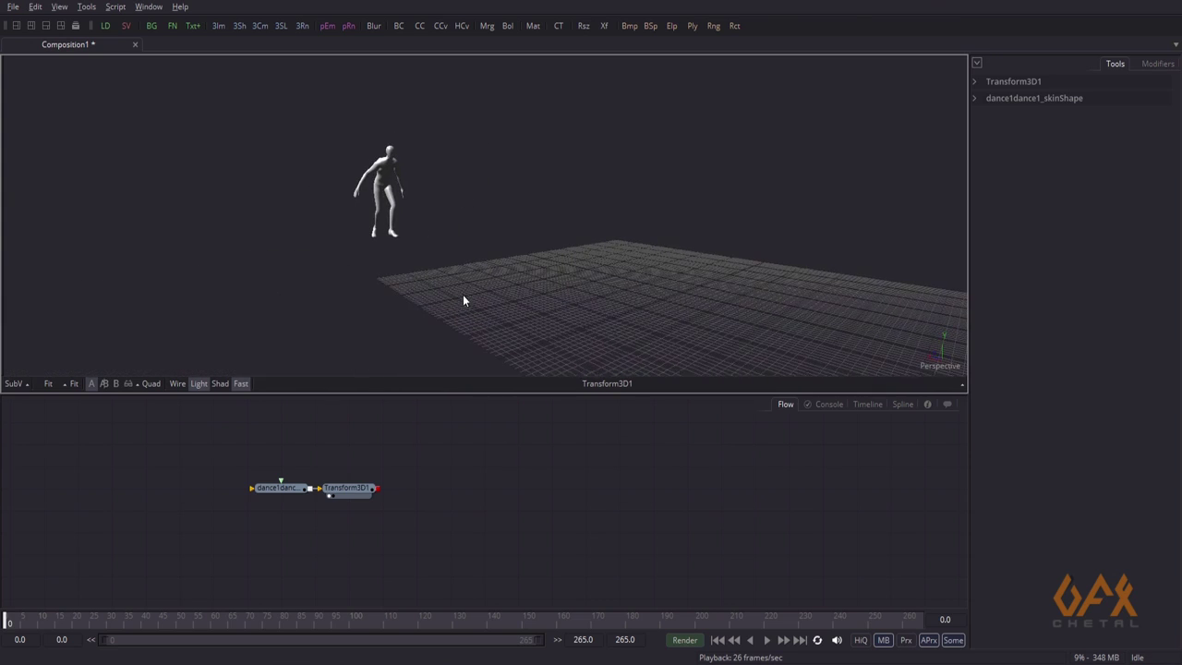
{"action": "left_click", "coordinate": [768, 640]}
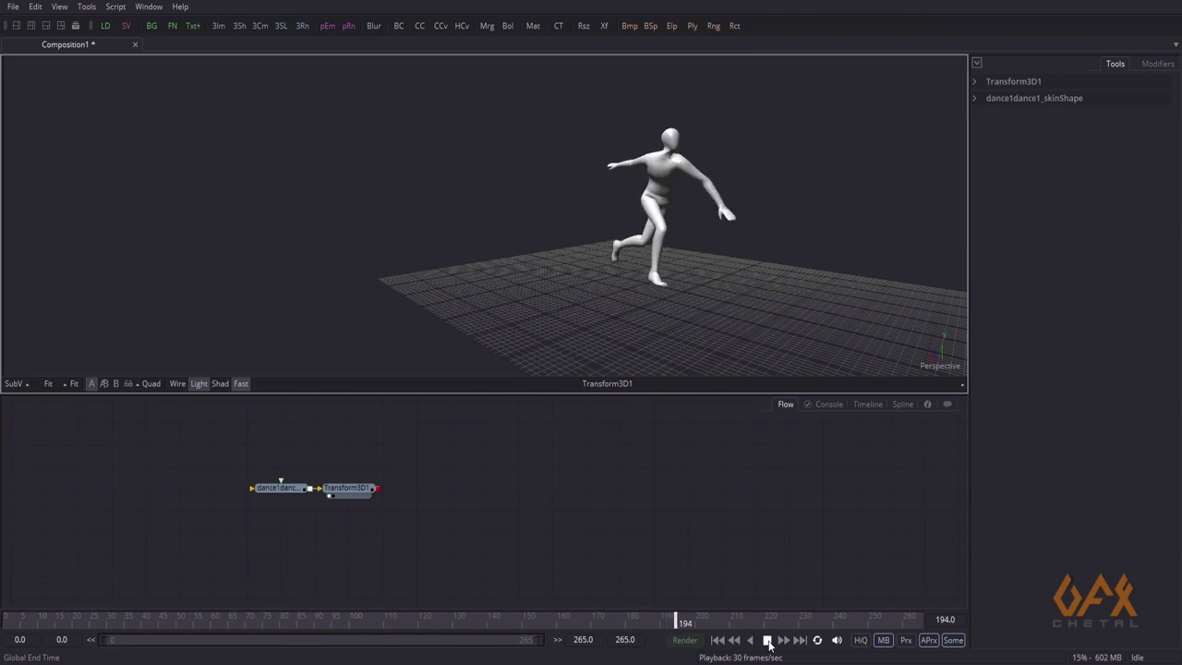
{"action": "middle_click_drag", "start_coordinate": [743, 218], "coordinate": [606, 209]}
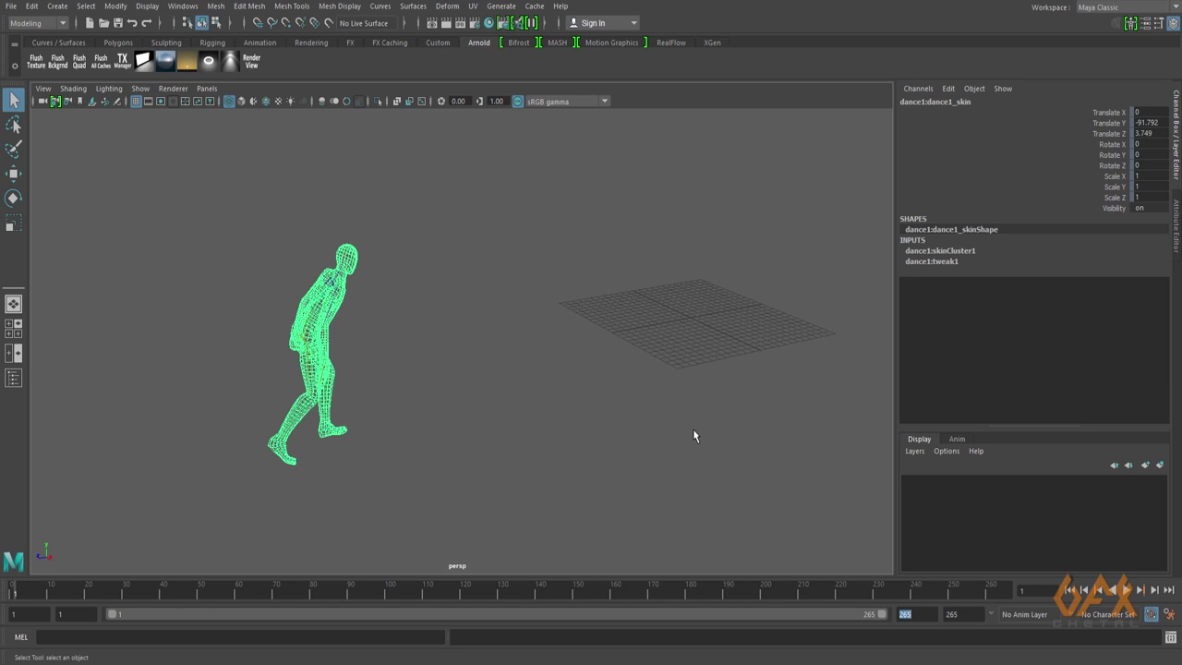
Switch to Maya and play the dance animation of the character mesh in the perspective view
{"action": "left_click_drag", "start_coordinate": [591, 448], "coordinate": [554, 480], "text": "alt"}
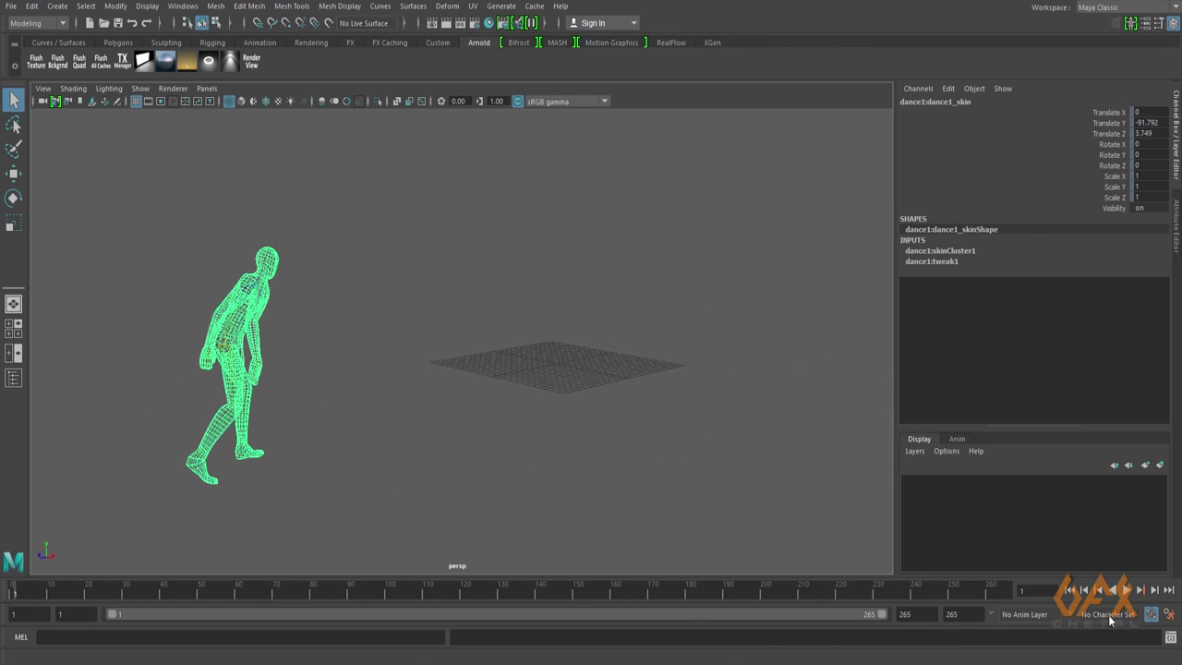
{"action": "left_click", "coordinate": [1126, 590]}
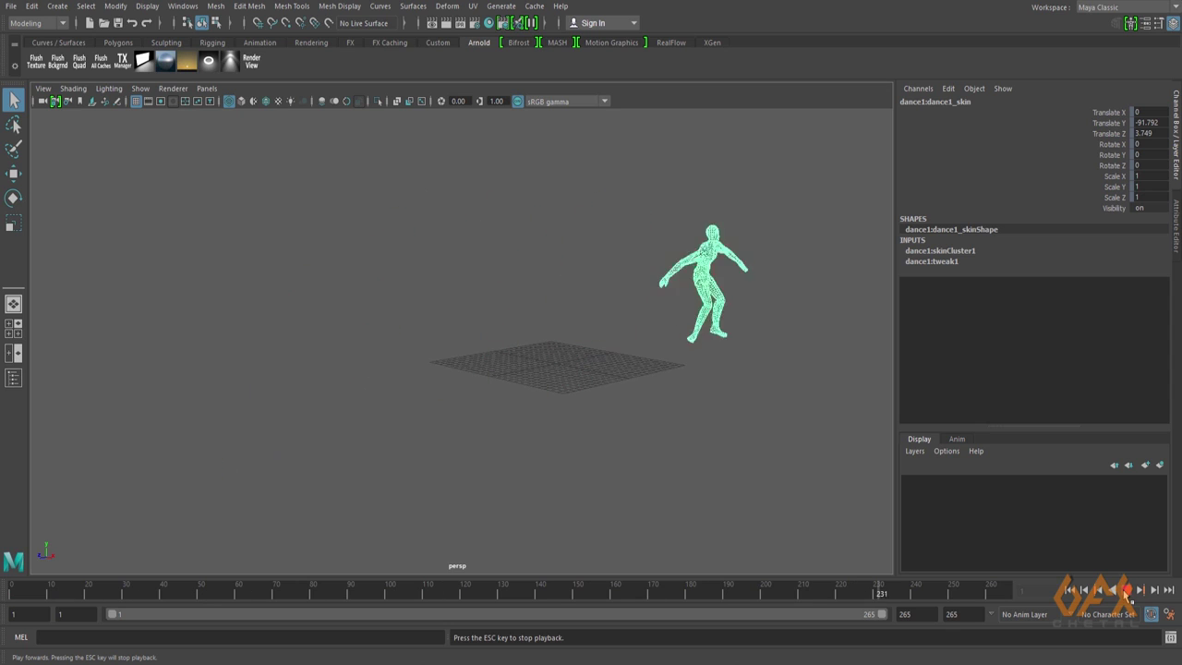
{"action": "left_click", "coordinate": [1126, 591]}
Set the playback speed to Real-time in the time slider preferences and save them
{"action": "left_click", "coordinate": [1168, 613]}
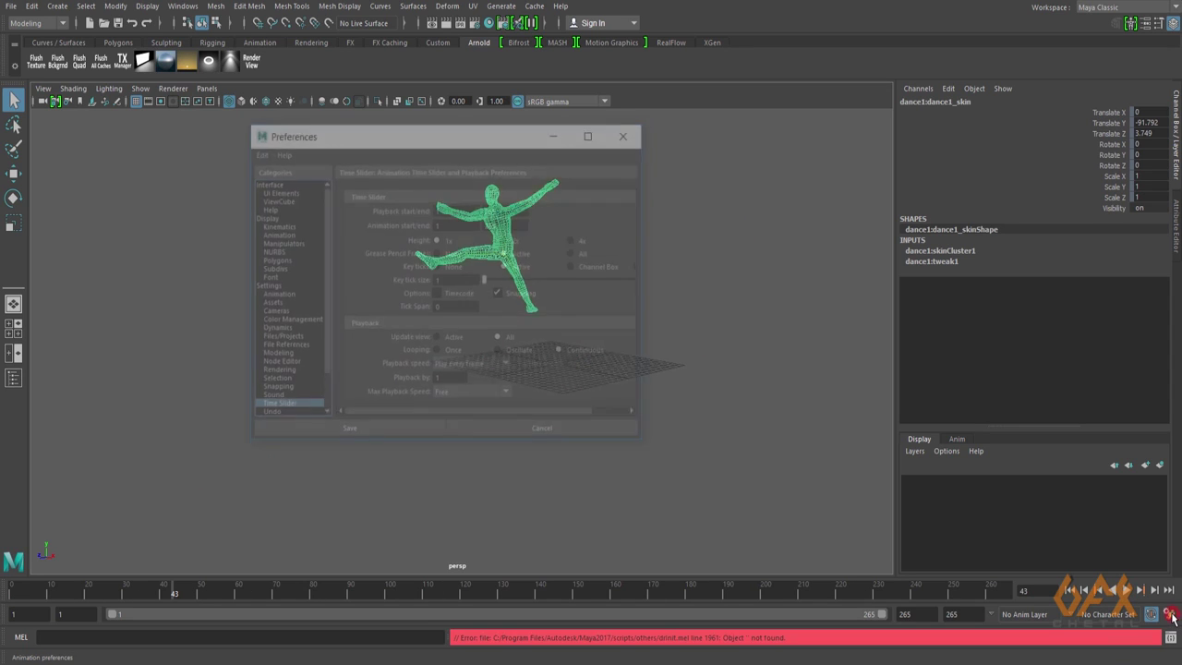
{"action": "left_click", "coordinate": [476, 367]}
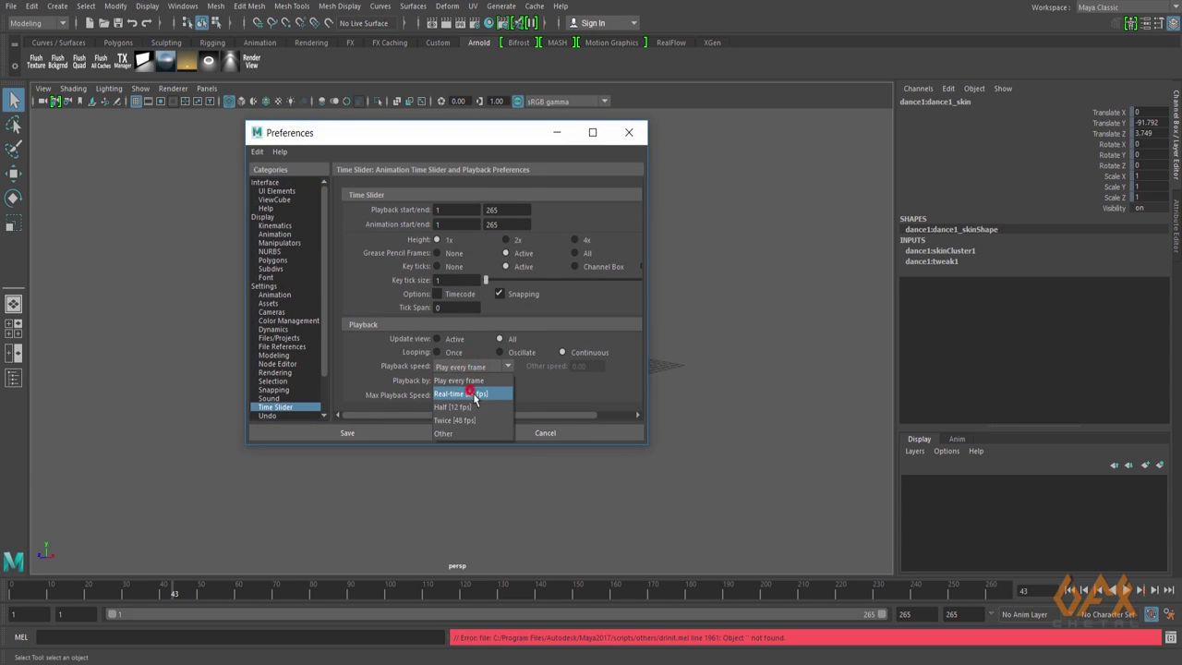
{"action": "left_click", "coordinate": [473, 390]}
{"action": "left_click", "coordinate": [409, 433]}
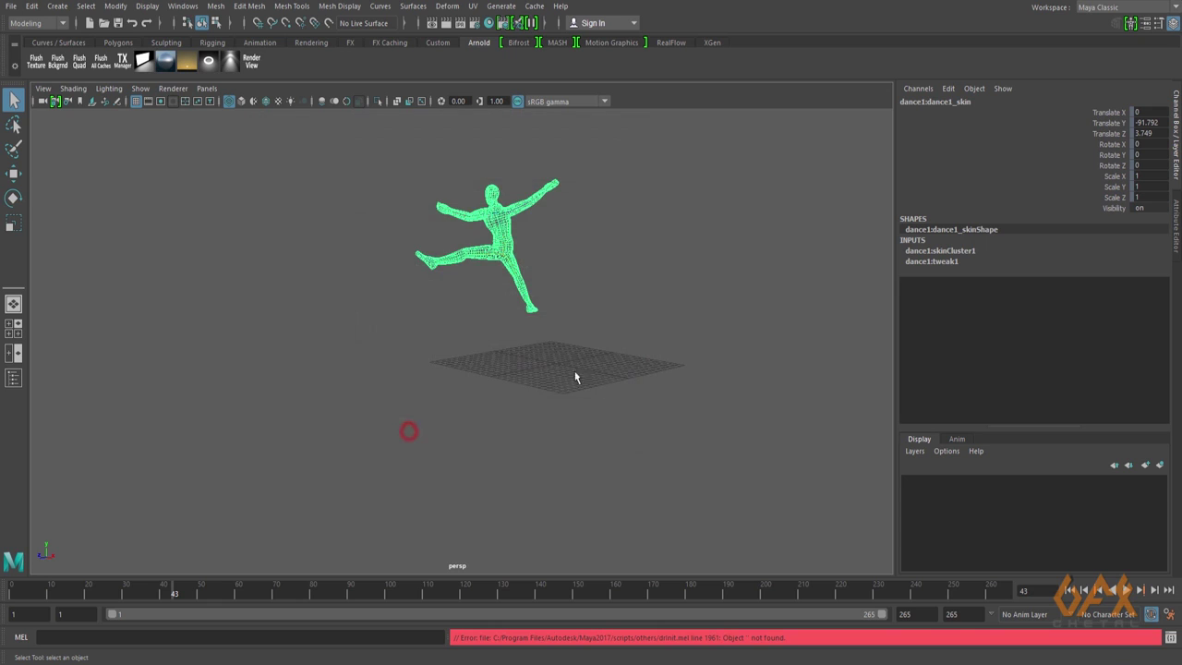
Replay the dance animation from the first frame and stop it at about frame 118
{"action": "left_click", "coordinate": [17, 593]}
{"action": "left_click", "coordinate": [1127, 592]}
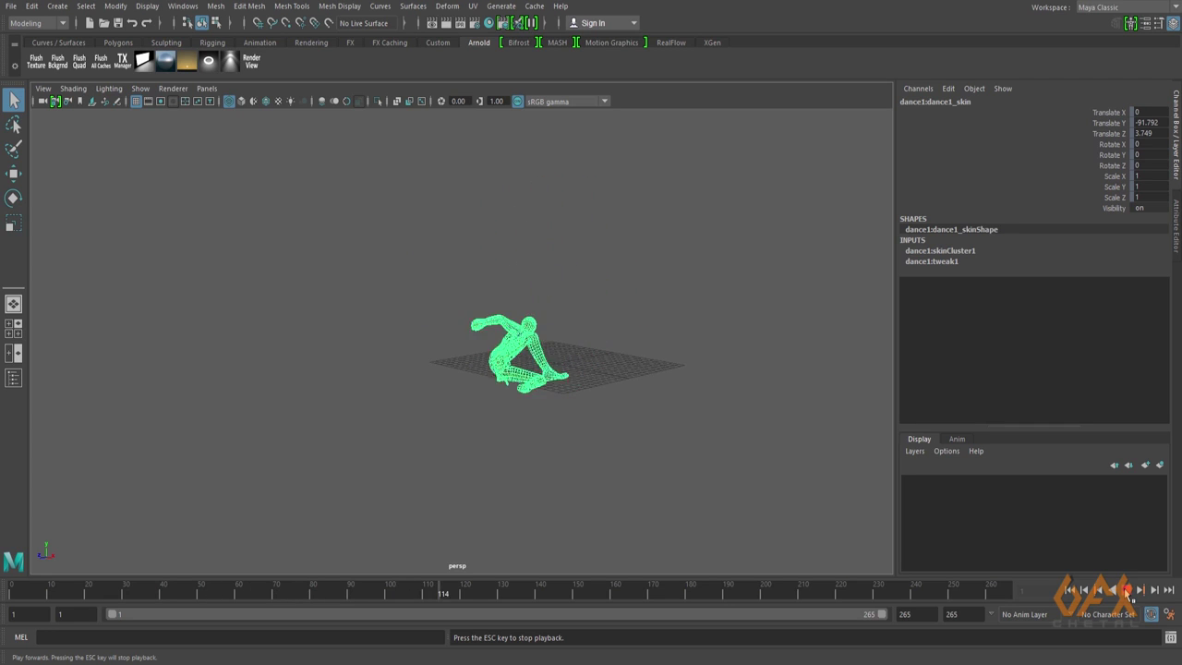
{"action": "left_click", "coordinate": [1125, 593]}
Examine the dancer's pose from several angles in the perspective view
{"action": "left_click_drag", "start_coordinate": [495, 483], "coordinate": [469, 482], "text": "alt"}
{"action": "middle_click_drag", "start_coordinate": [521, 449], "coordinate": [485, 453], "text": "alt"}
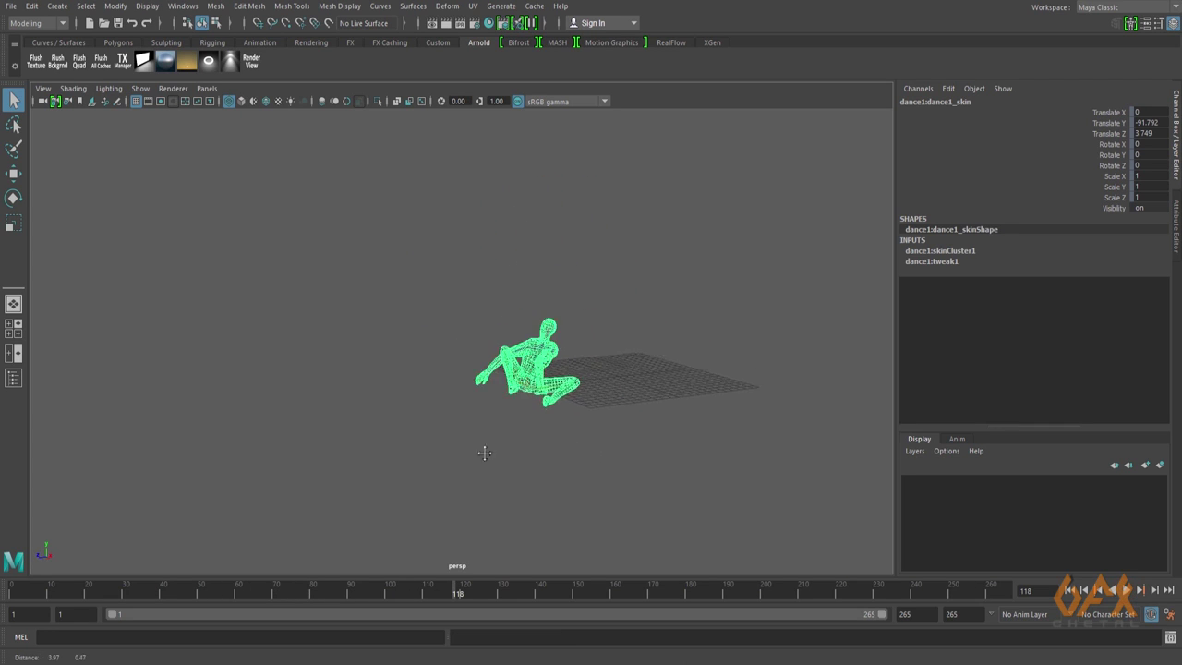
{"action": "left_click_drag", "start_coordinate": [484, 452], "coordinate": [523, 477], "text": "alt"}
{"action": "middle_click_drag", "start_coordinate": [370, 518], "coordinate": [401, 483], "text": "alt"}
{"action": "mouse_move", "coordinate": [491, 483]}
{"action": "left_mouse_down", "text": "alt"}
{"action": "mouse_move", "coordinate": [477, 471]}
{"action": "mouse_move", "coordinate": [488, 477]}
{"action": "mouse_move", "coordinate": [471, 474]}
{"action": "mouse_move", "coordinate": [477, 490]}
{"action": "mouse_move", "coordinate": [435, 480]}
{"action": "mouse_move", "coordinate": [504, 477]}
{"action": "left_mouse_up", "text": "alt"}
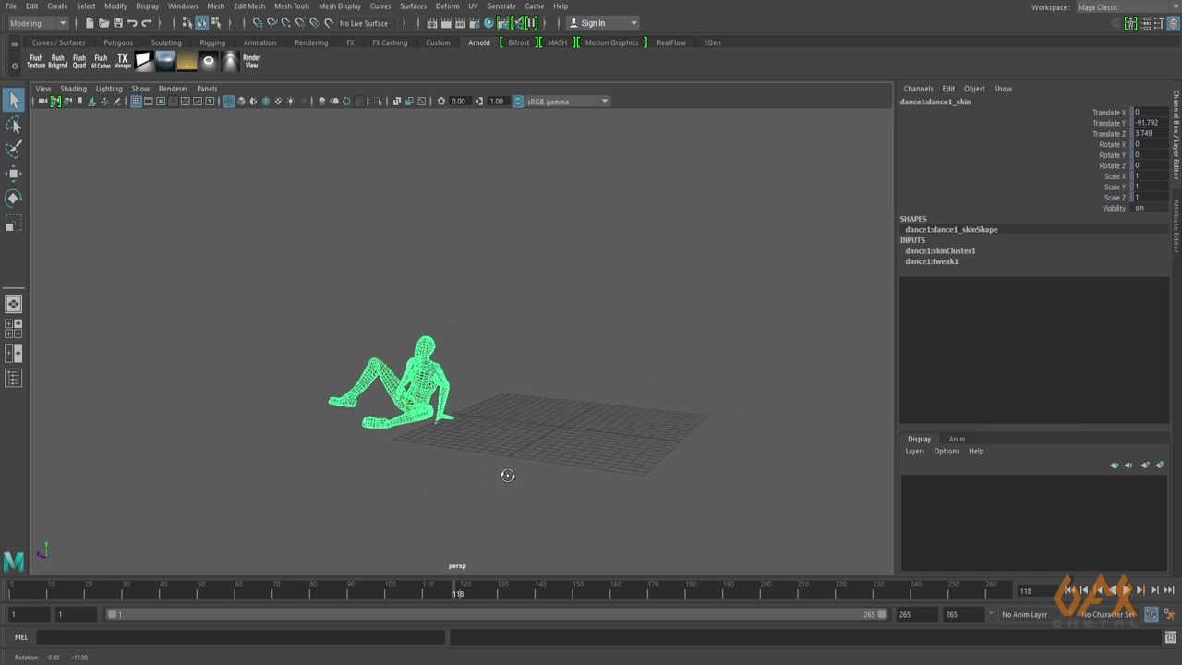
{"action": "middle_click_drag", "start_coordinate": [452, 490], "coordinate": [446, 435], "text": "alt"}
{"action": "right_click_drag", "start_coordinate": [377, 422], "coordinate": [424, 439], "text": "alt"}
{"action": "mouse_move", "coordinate": [424, 439]}
{"action": "left_mouse_down", "text": "alt"}
{"action": "mouse_move", "coordinate": [435, 462]}
{"action": "mouse_move", "coordinate": [380, 453]}
{"action": "mouse_move", "coordinate": [478, 452]}
{"action": "mouse_move", "coordinate": [417, 454]}
{"action": "left_mouse_up", "text": "alt"}
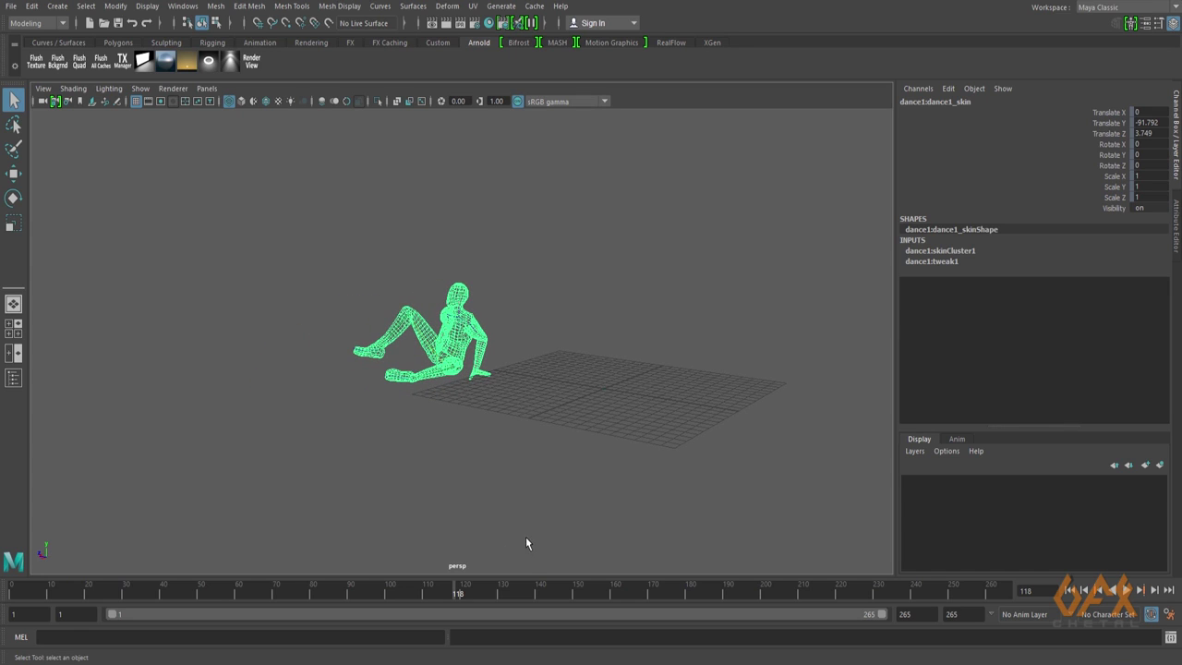
{"action": "middle_click_drag", "start_coordinate": [530, 524], "coordinate": [513, 528], "text": "alt"}
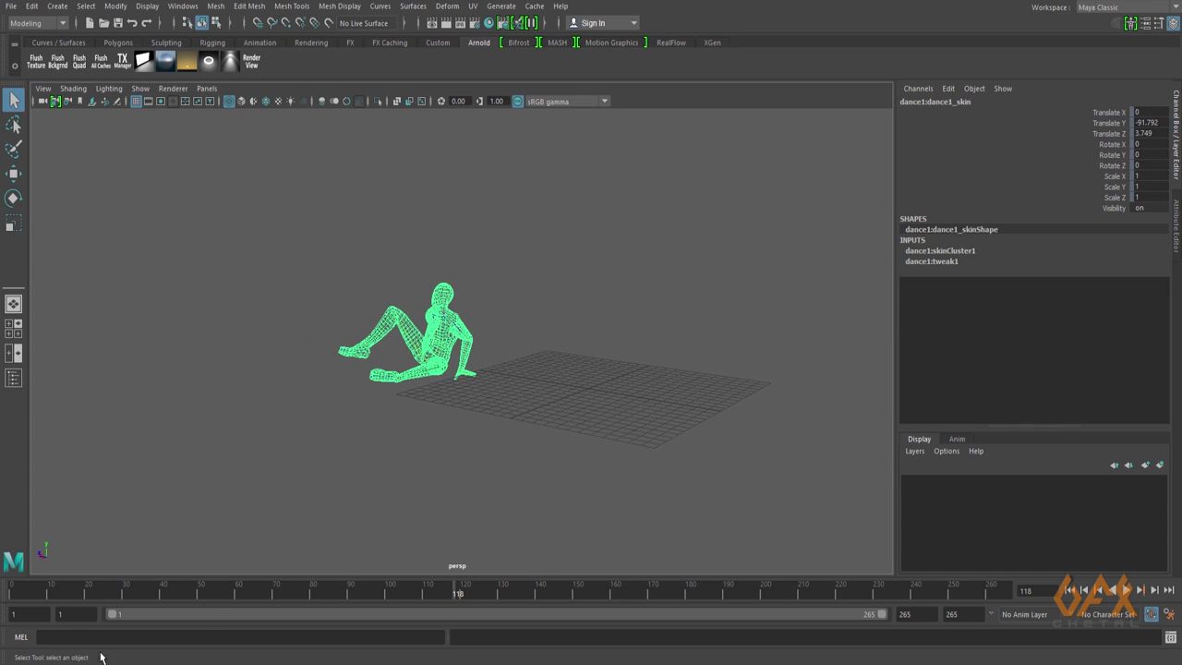
Clear the selection and reselect the dancer's skin mesh
{"action": "left_click", "coordinate": [391, 393]}
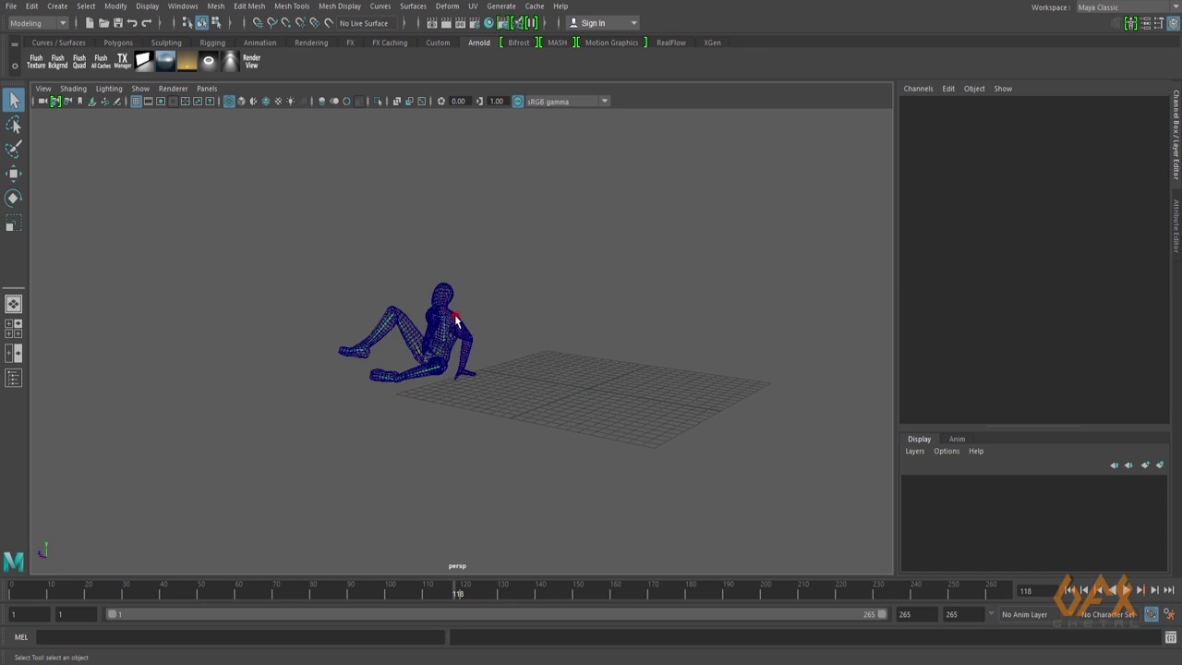
{"action": "left_click", "coordinate": [455, 320]}
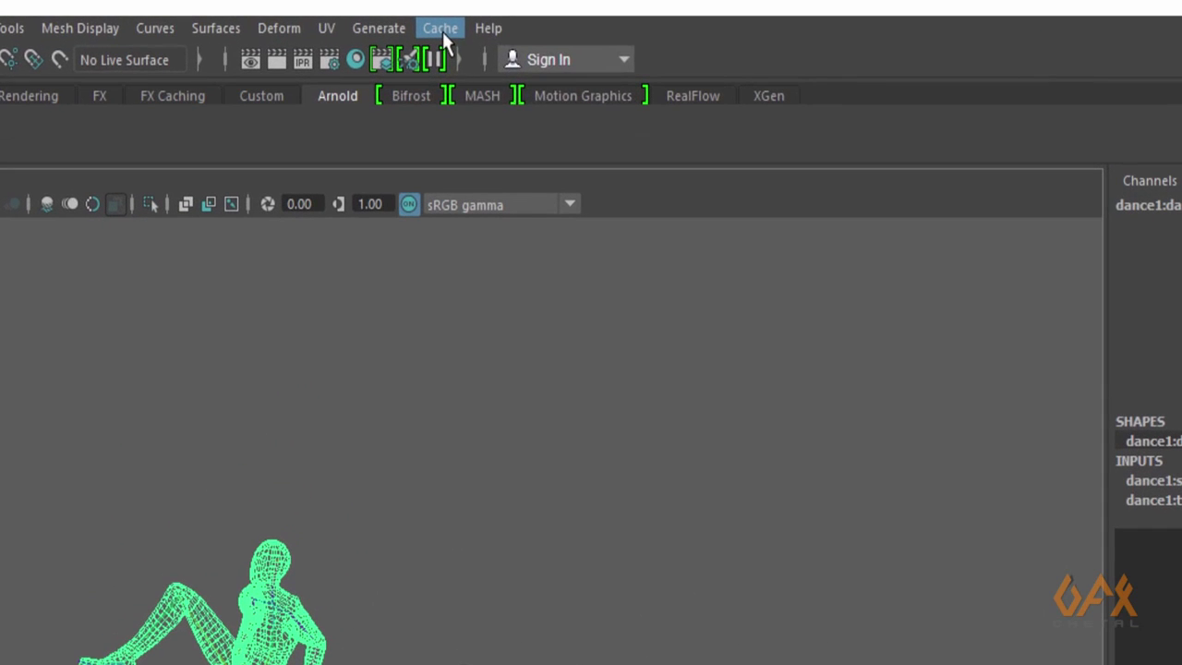
{"action": "left_click", "coordinate": [535, 7]}
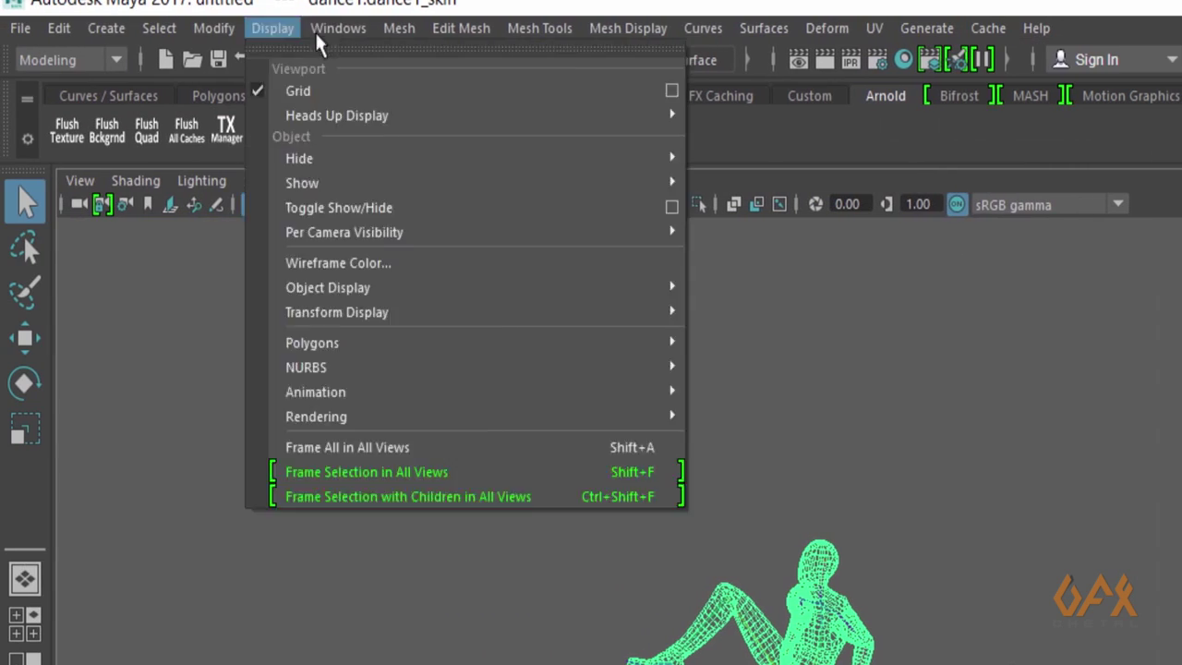
Check the loaded and auto-load states of AbcExport.mll and AbcImport.mll in the Plug-in Manager, and close it
{"action": "left_click", "coordinate": [163, 28]}
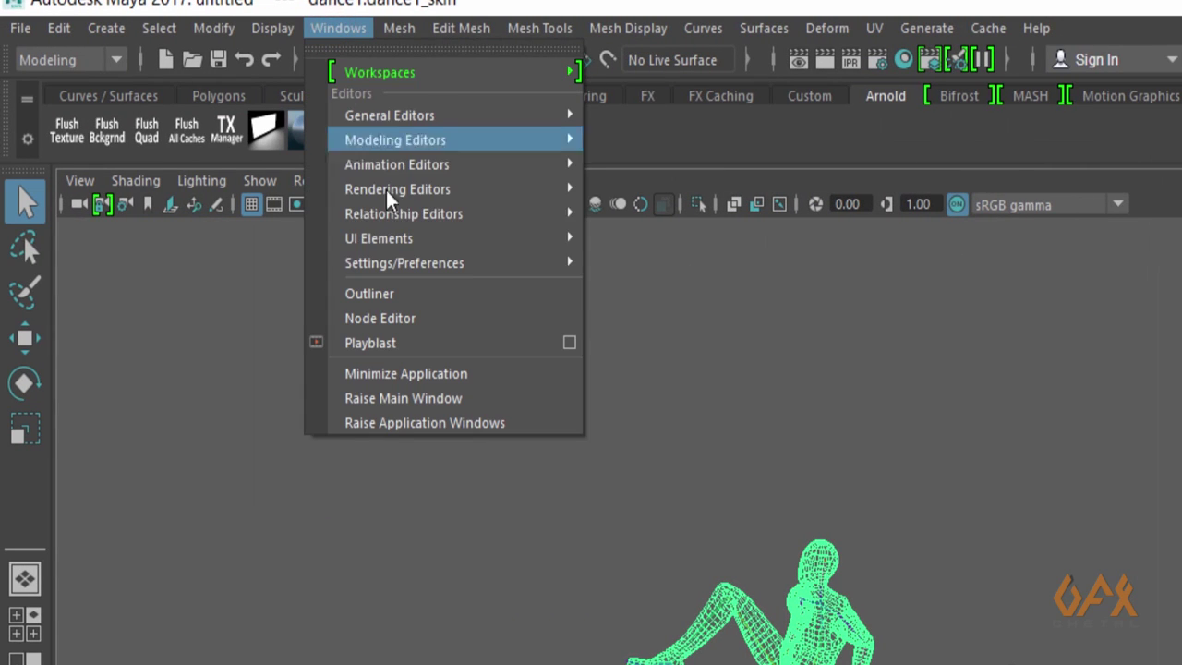
{"action": "mouse_move", "coordinate": [473, 262]}
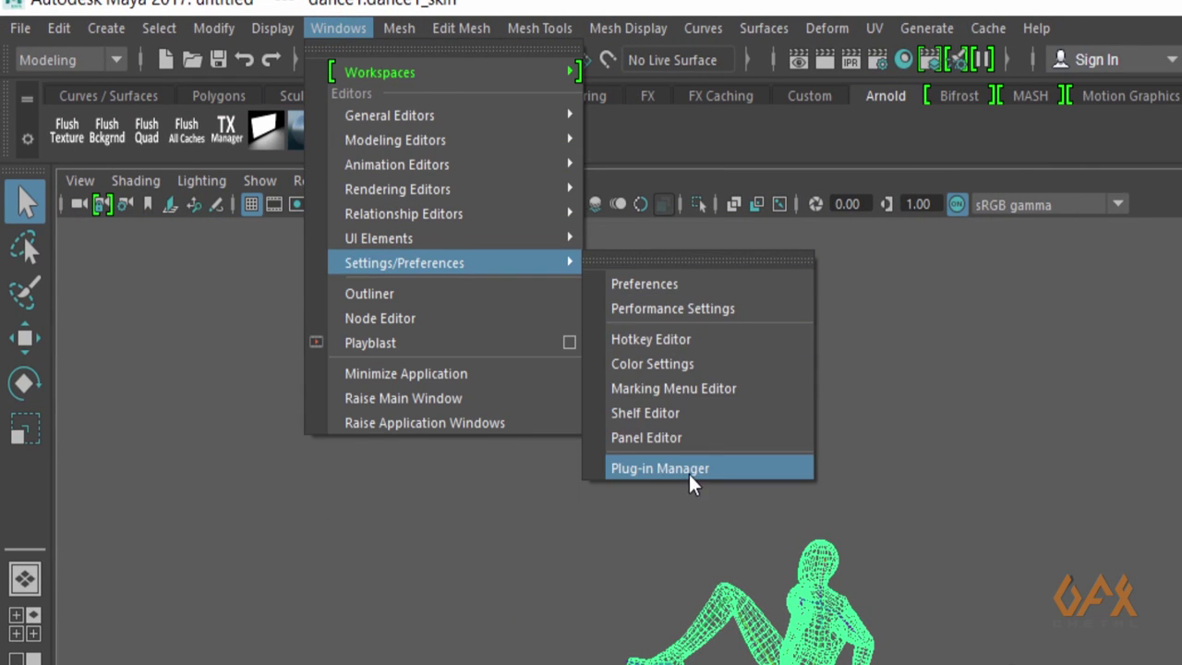
{"action": "left_click", "coordinate": [689, 473]}
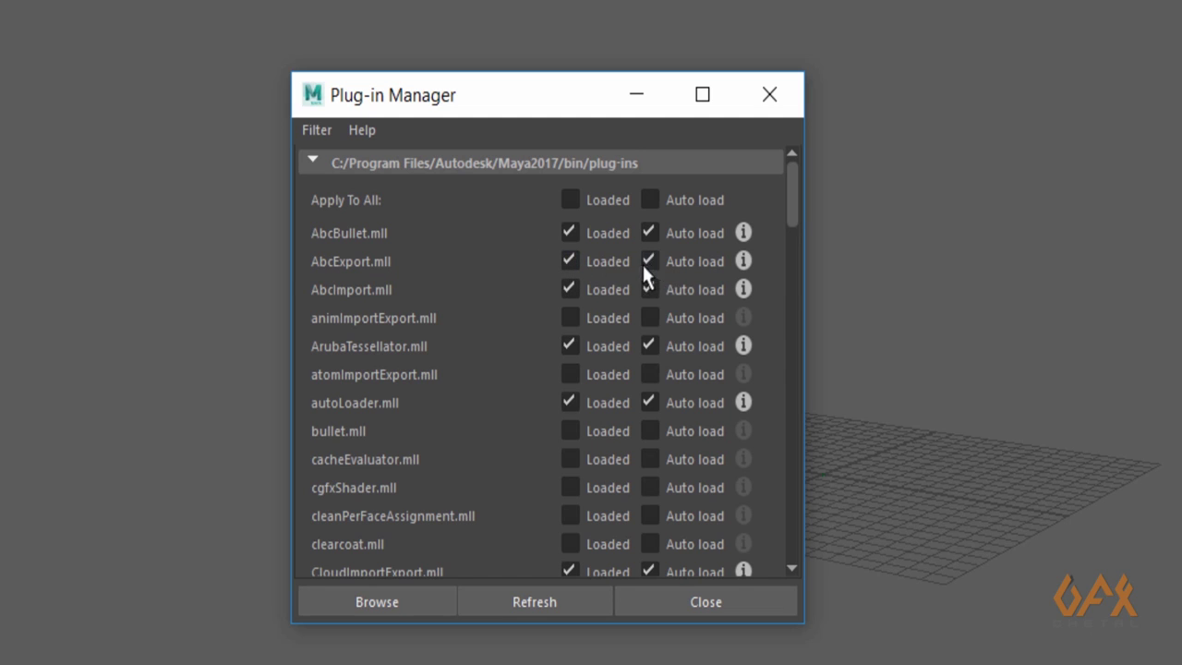
{"action": "left_click", "coordinate": [774, 101]}
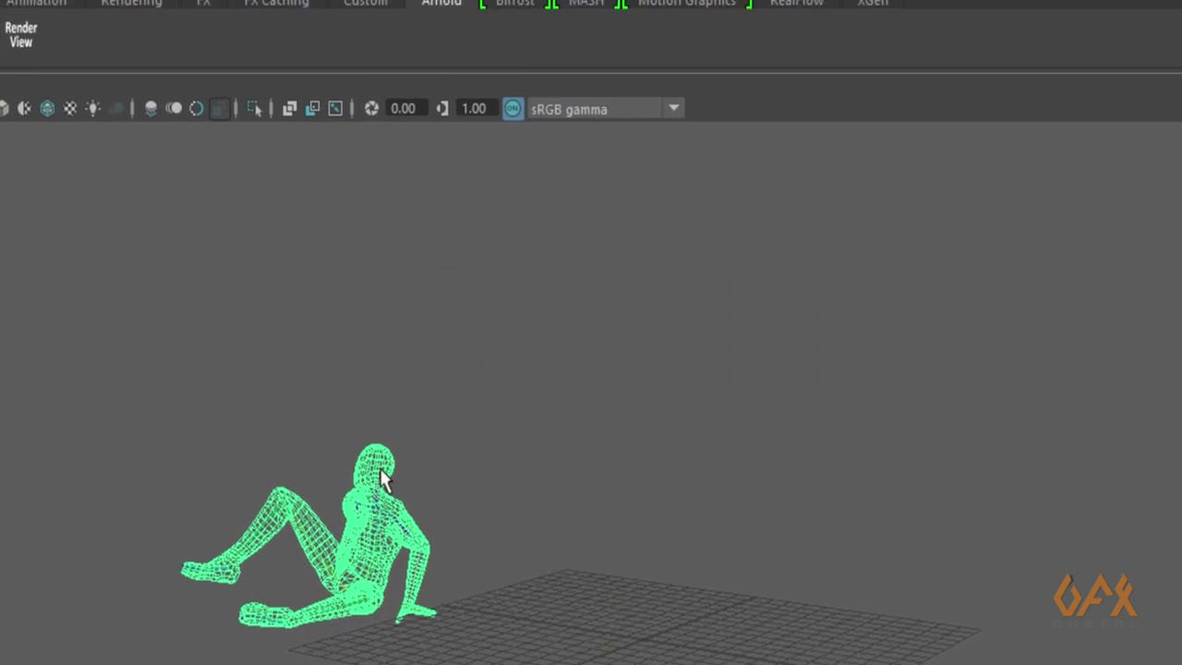
Open the options for exporting the selection to Alembic and set the cache time range to Time Slider
{"action": "left_click", "coordinate": [442, 29]}
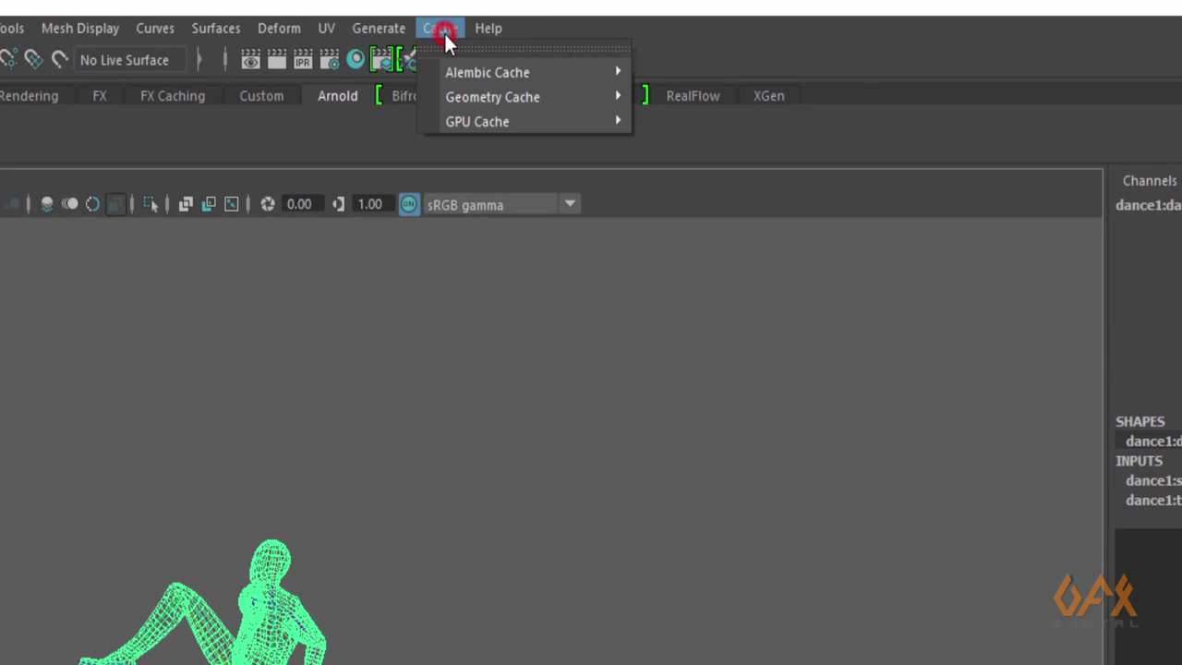
{"action": "mouse_move", "coordinate": [483, 70]}
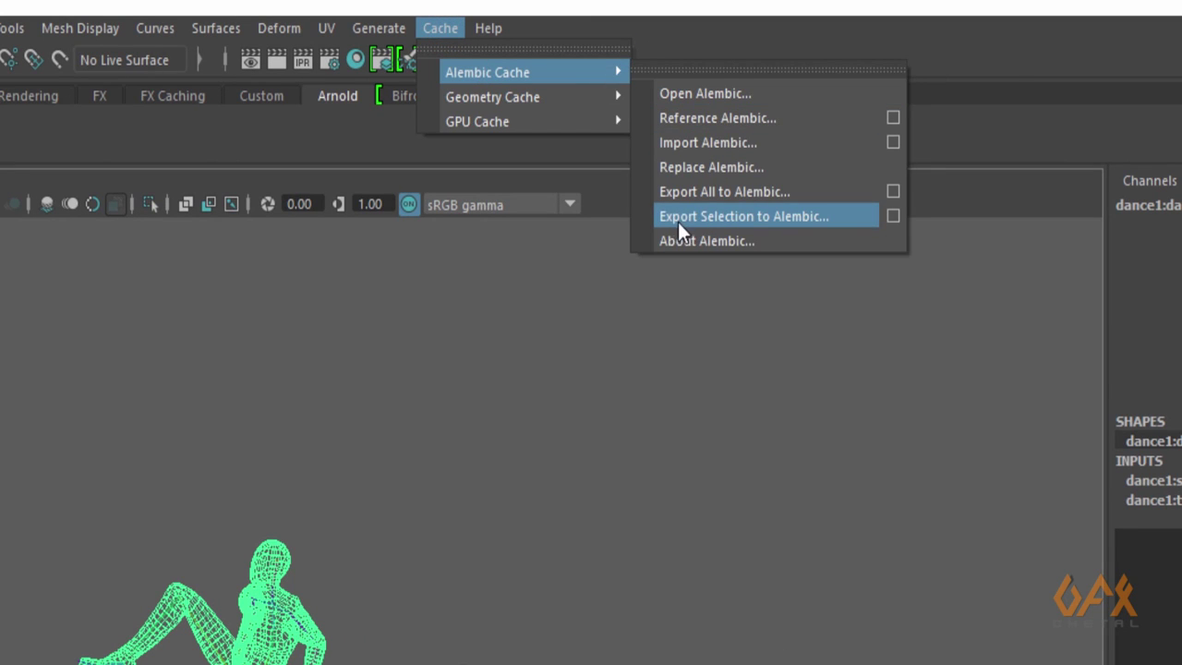
{"action": "left_click", "coordinate": [891, 214]}
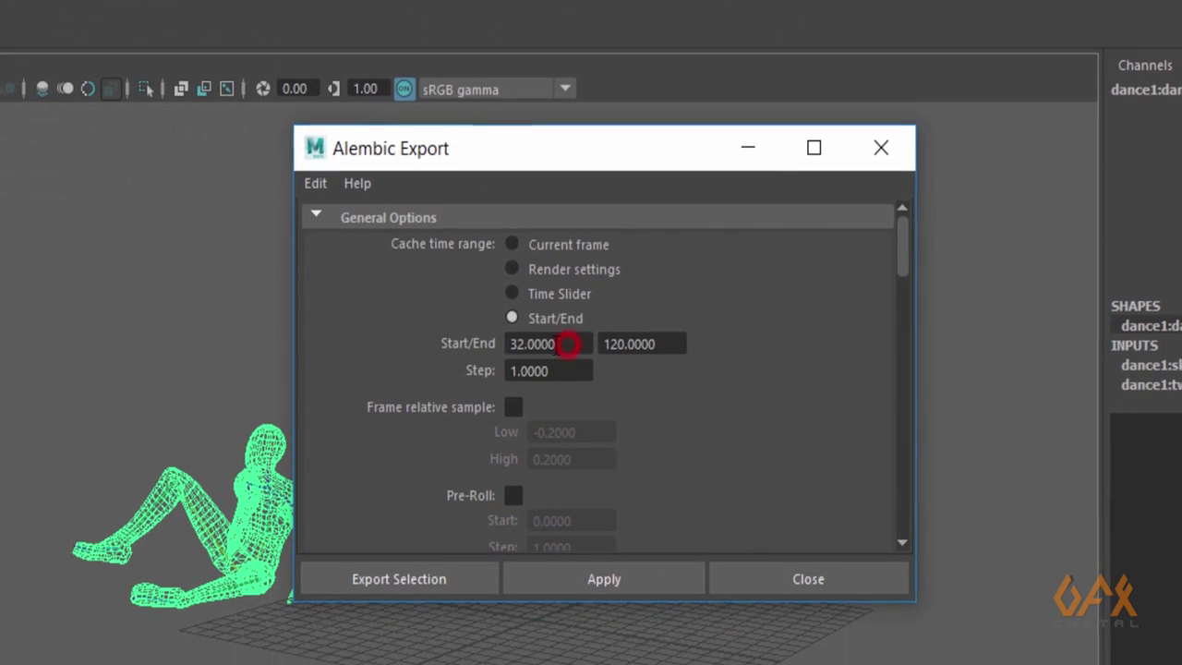
{"action": "left_click_drag", "start_coordinate": [563, 393], "coordinate": [525, 385]}
{"action": "left_click", "coordinate": [512, 294]}
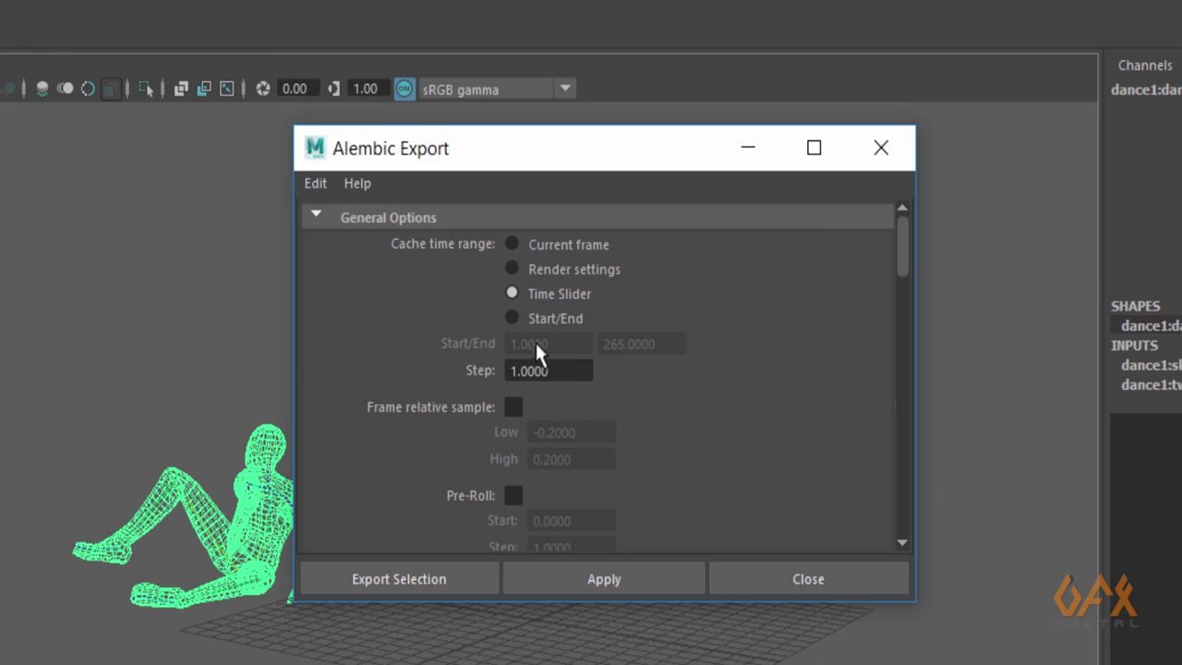
Set the Alembic cache time range to Start/End and review the remaining export settings through Advanced Options
{"action": "left_click", "coordinate": [513, 316]}
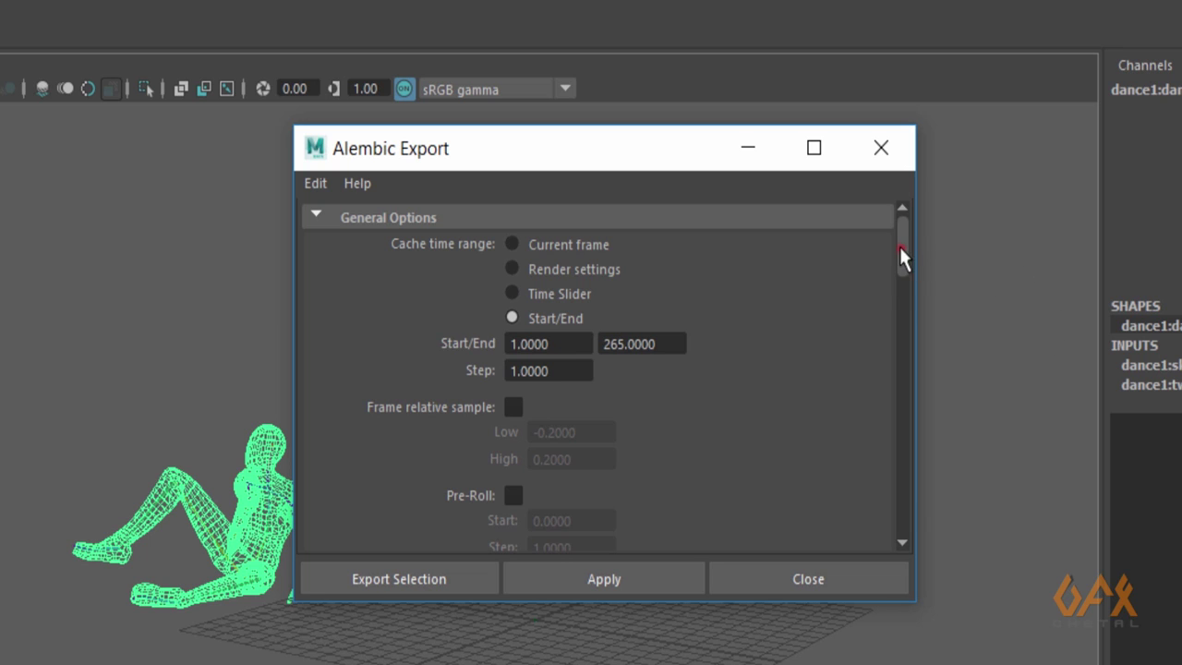
{"action": "mouse_move", "coordinate": [902, 258]}
{"action": "left_mouse_down"}
{"action": "mouse_move", "coordinate": [892, 302]}
{"action": "mouse_move", "coordinate": [904, 256]}
{"action": "left_mouse_up"}
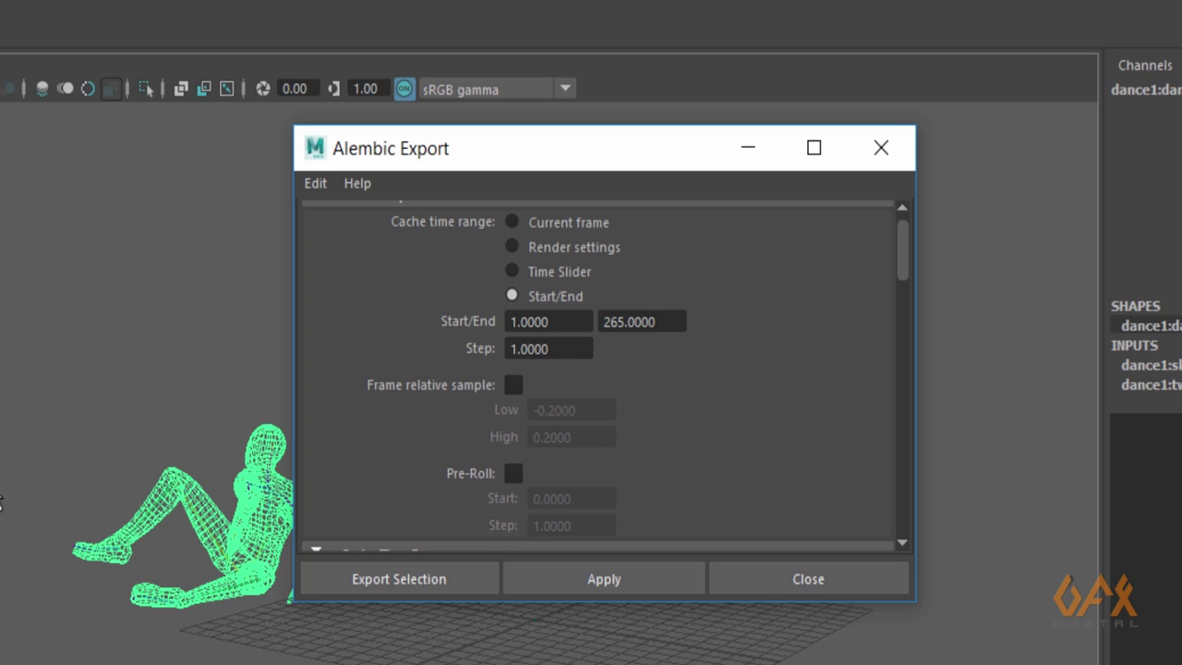
{"action": "left_click_drag", "start_coordinate": [904, 237], "coordinate": [902, 462]}
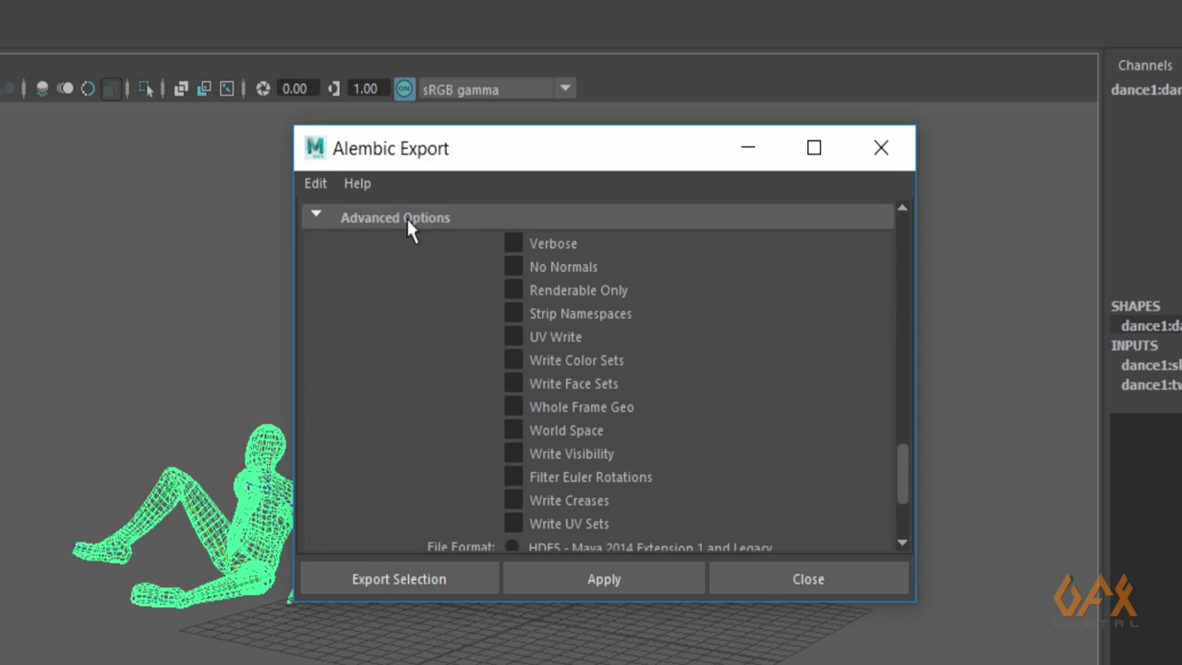
{"action": "left_click_drag", "start_coordinate": [903, 470], "coordinate": [908, 203]}
Export the selected dancer mesh as an Alembic file named dance in the default project's cache/alembic folder
{"action": "left_click", "coordinate": [406, 577]}
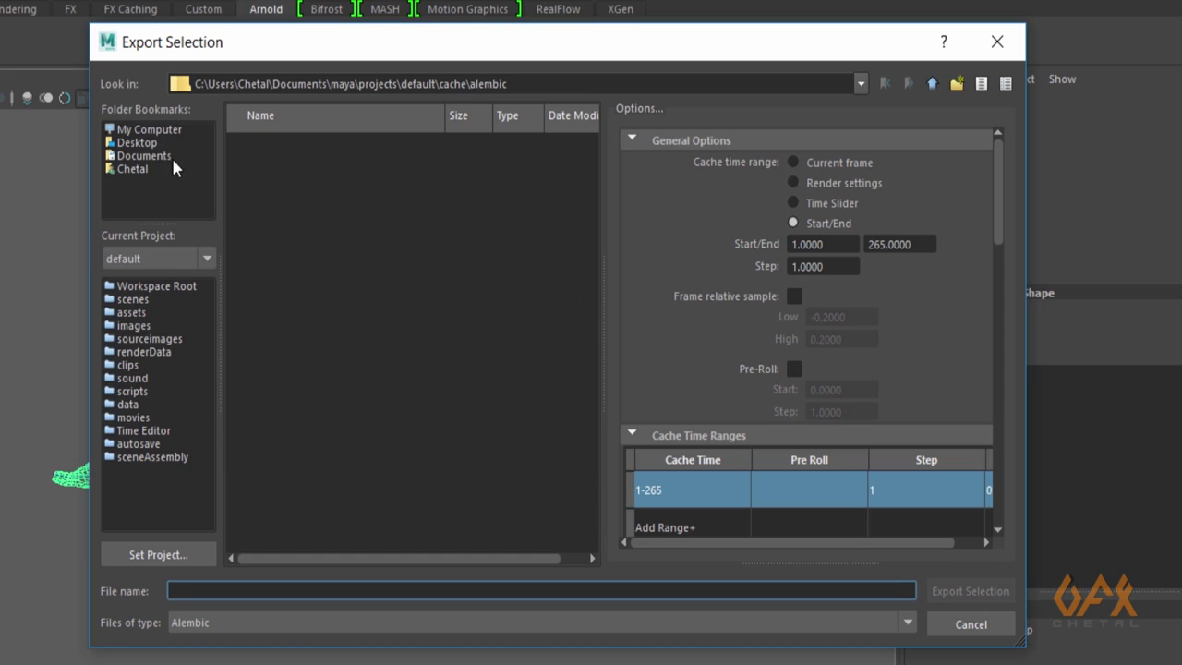
{"action": "left_click", "coordinate": [278, 592]}
{"action": "type", "text": "dance"}
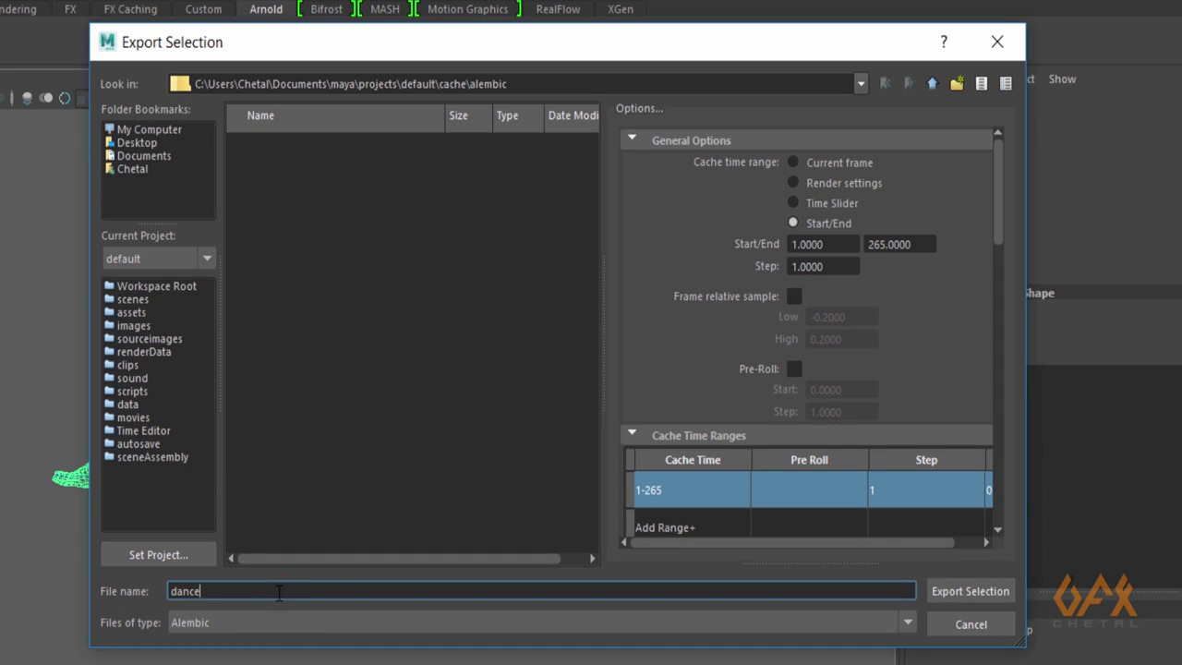
{"action": "left_click", "coordinate": [960, 588]}
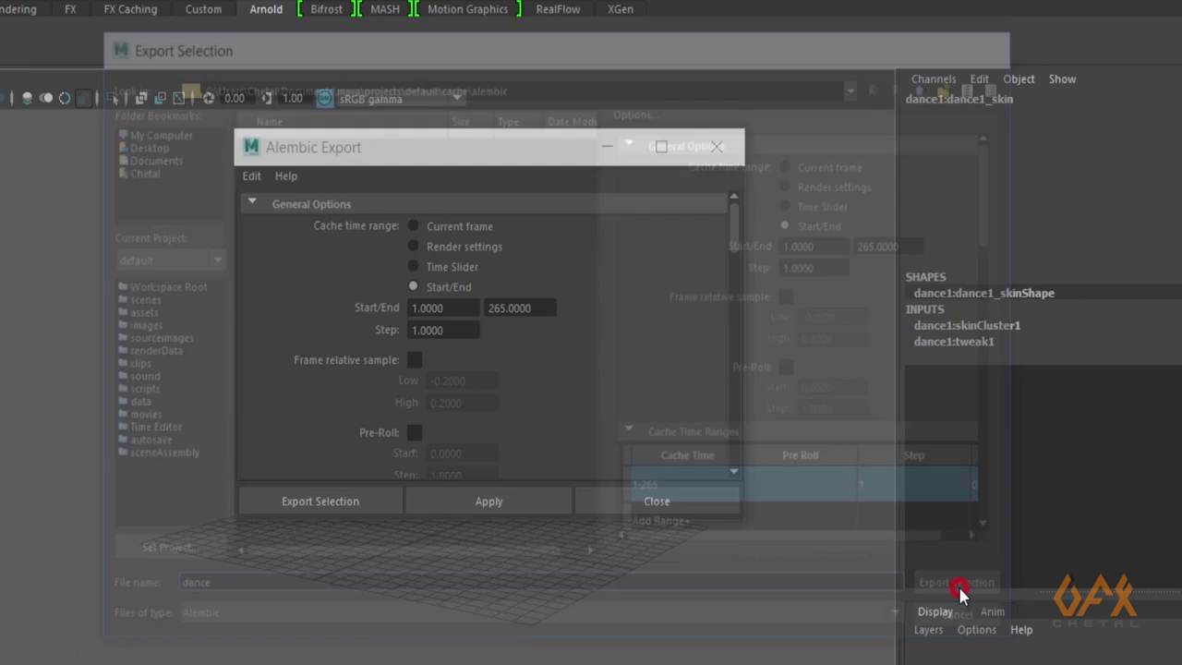
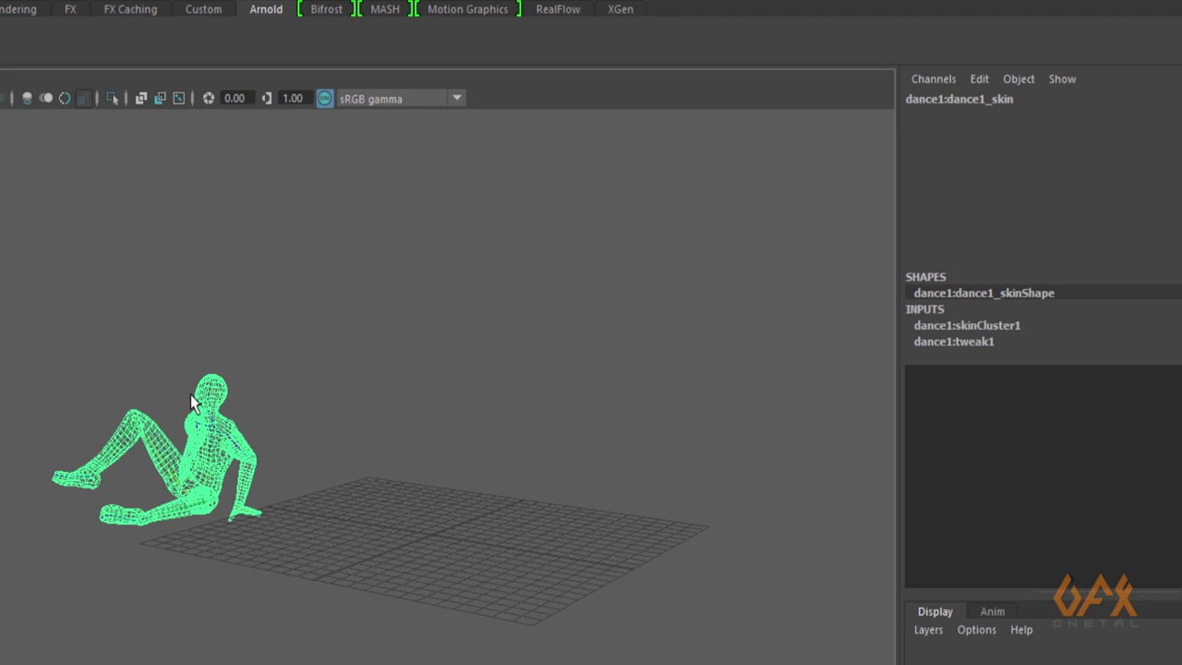
{"action": "left_click_drag", "start_coordinate": [242, 557], "coordinate": [368, 582], "text": "alt"}
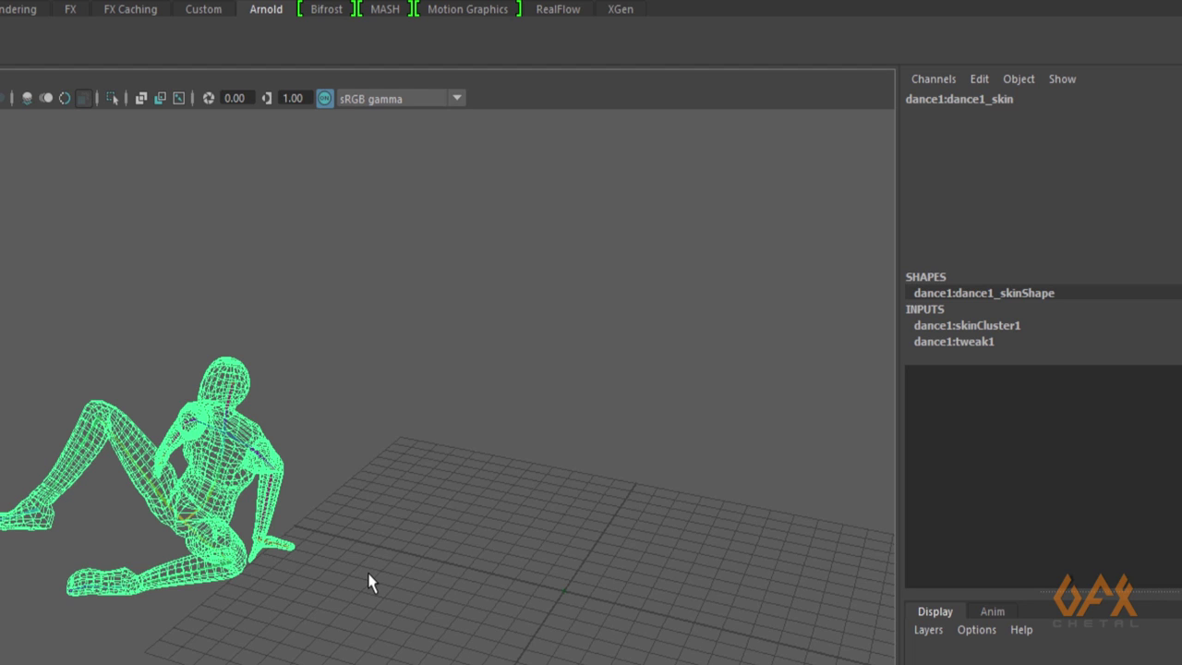
{"action": "left_click_drag", "start_coordinate": [378, 579], "coordinate": [235, 630], "text": "alt"}
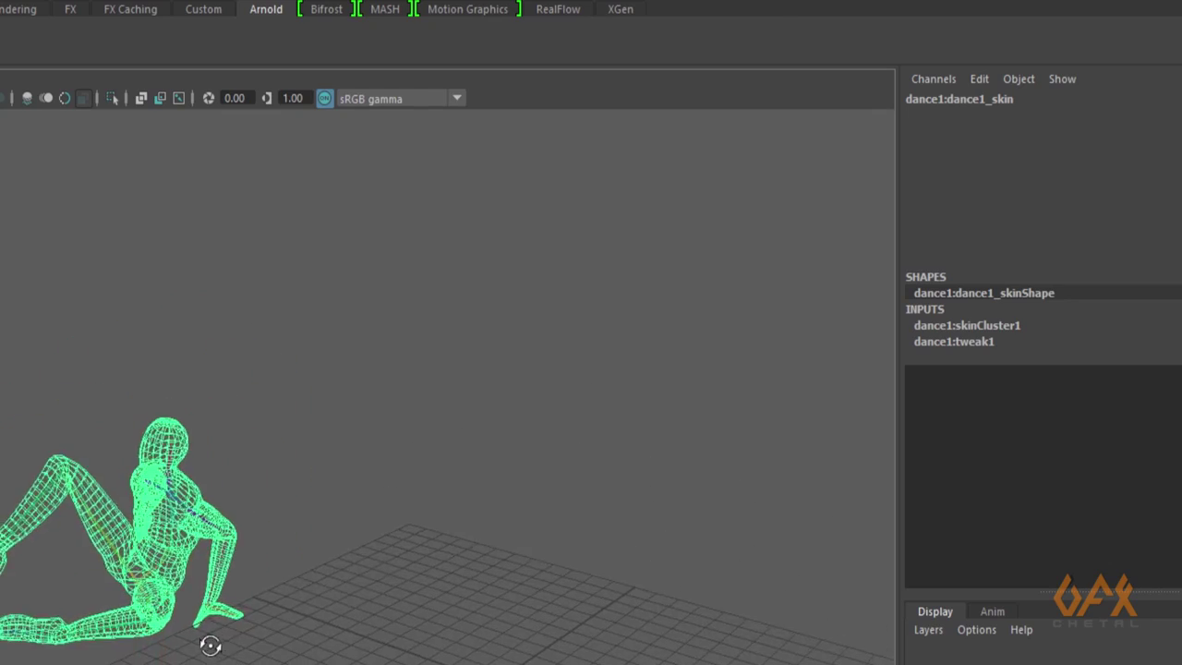
{"action": "middle_click_drag", "start_coordinate": [227, 656], "coordinate": [419, 578], "text": "alt"}
{"action": "mouse_move", "coordinate": [419, 578]}
{"action": "left_mouse_down", "text": "alt"}
{"action": "mouse_move", "coordinate": [388, 588]}
{"action": "mouse_move", "coordinate": [379, 570]}
{"action": "mouse_move", "coordinate": [438, 579]}
{"action": "left_mouse_up", "text": "alt"}
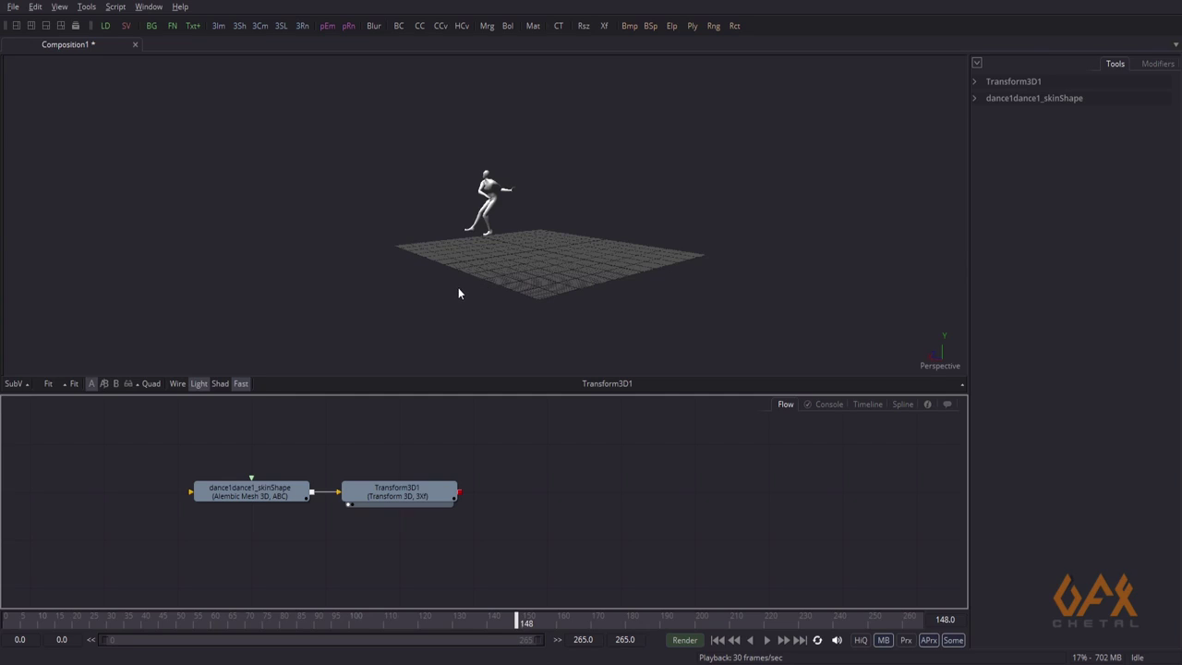
In Fusion, go to the first frame, add a Duplicate 3D node after Transform3D1, and show it in the viewer
{"action": "middle_click_drag", "start_coordinate": [458, 287], "coordinate": [396, 312], "text": "alt"}
{"action": "middle_click_drag", "start_coordinate": [602, 269], "coordinate": [451, 290], "text": "alt"}
{"action": "middle_click_drag", "start_coordinate": [178, 488], "coordinate": [132, 488]}
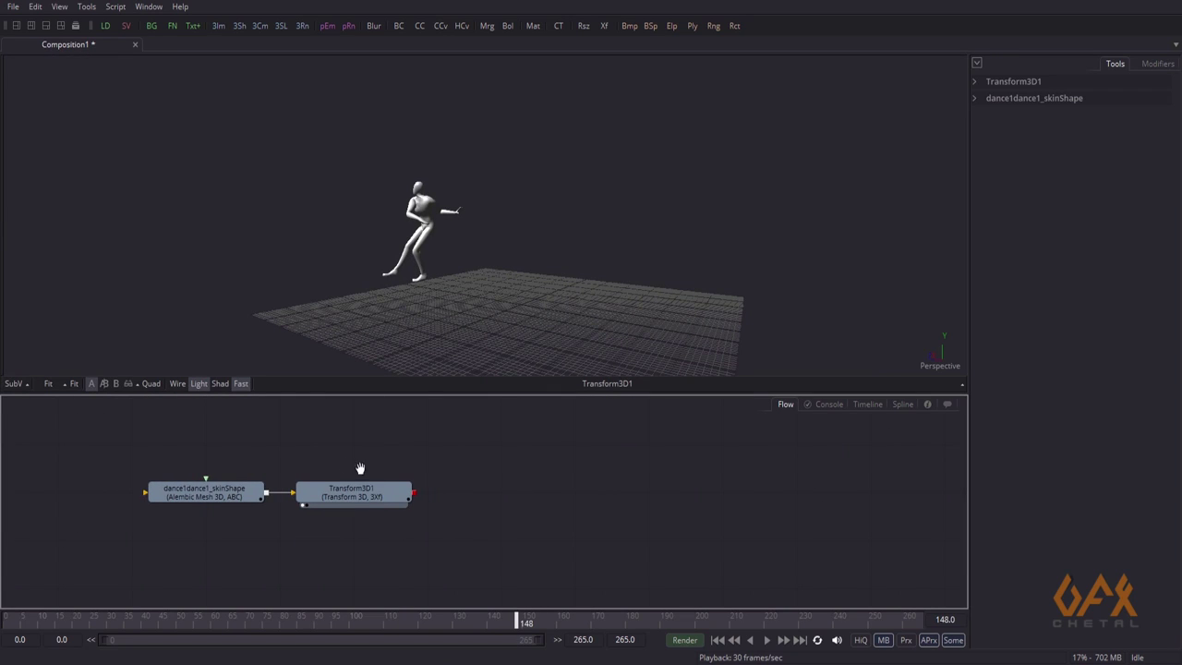
{"action": "middle_click_drag", "start_coordinate": [356, 464], "coordinate": [292, 453]}
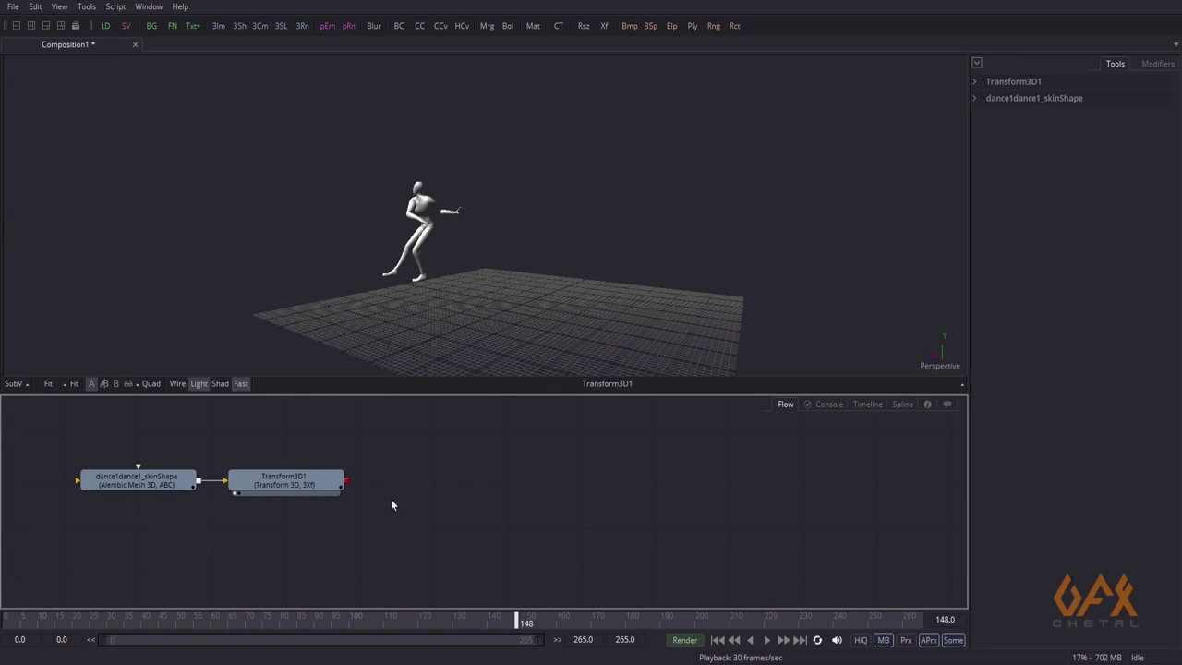
{"action": "left_click", "coordinate": [305, 490]}
{"action": "key", "text": "Home"}
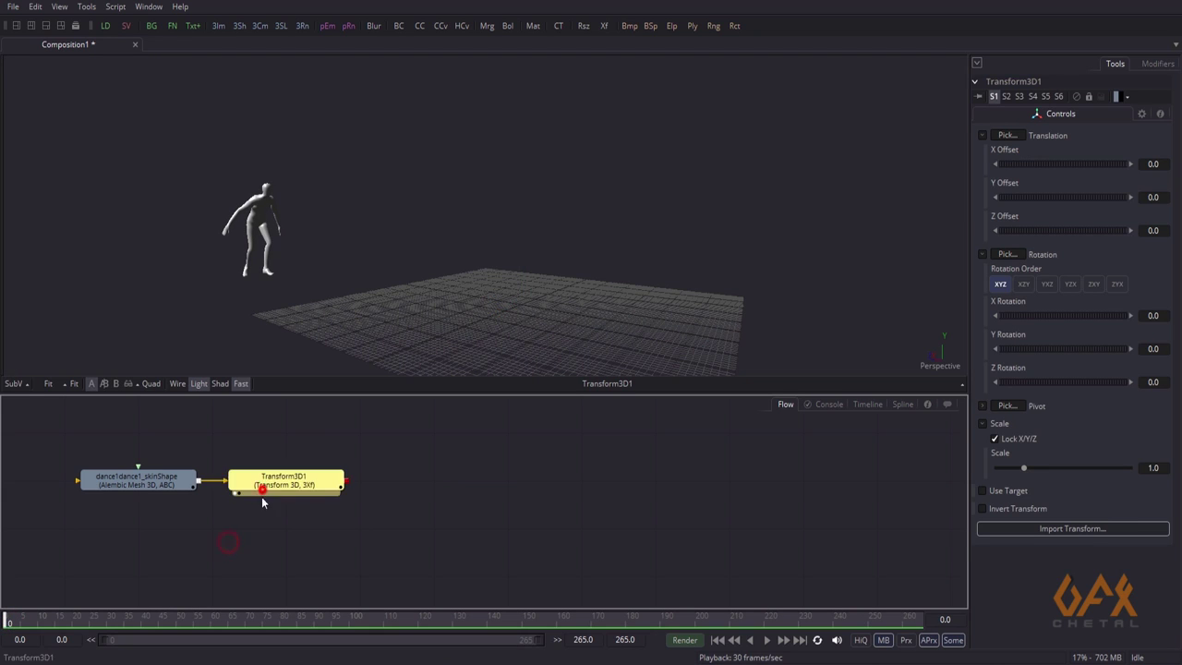
{"action": "left_click", "coordinate": [86, 7]}
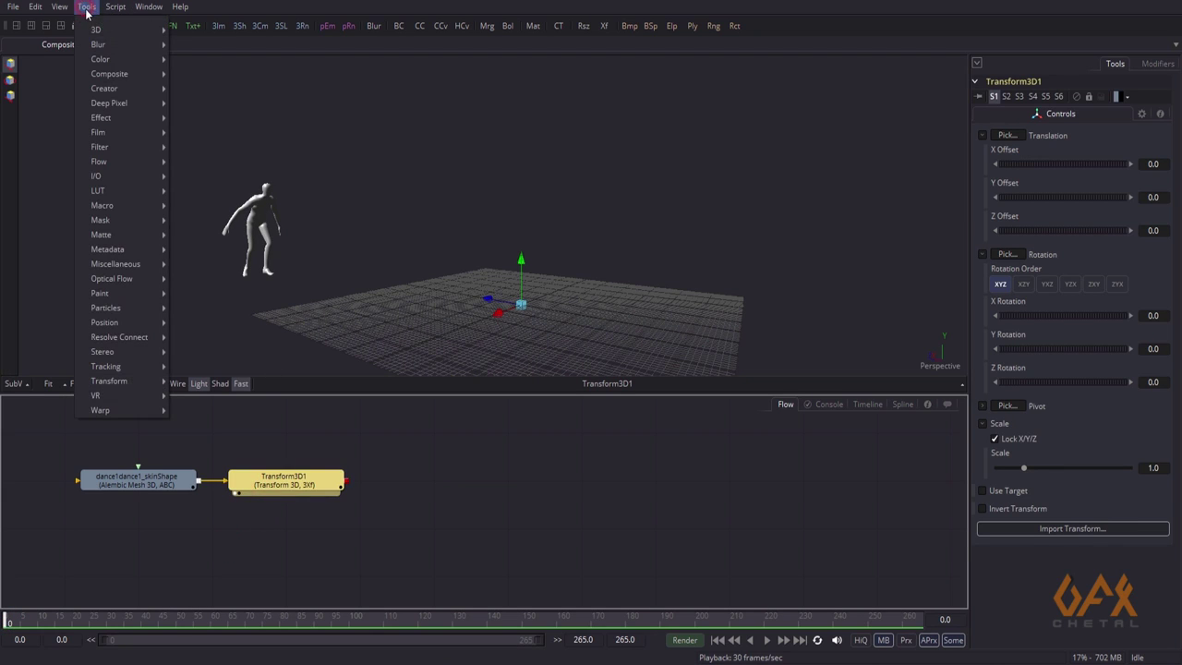
{"action": "mouse_move", "coordinate": [130, 29]}
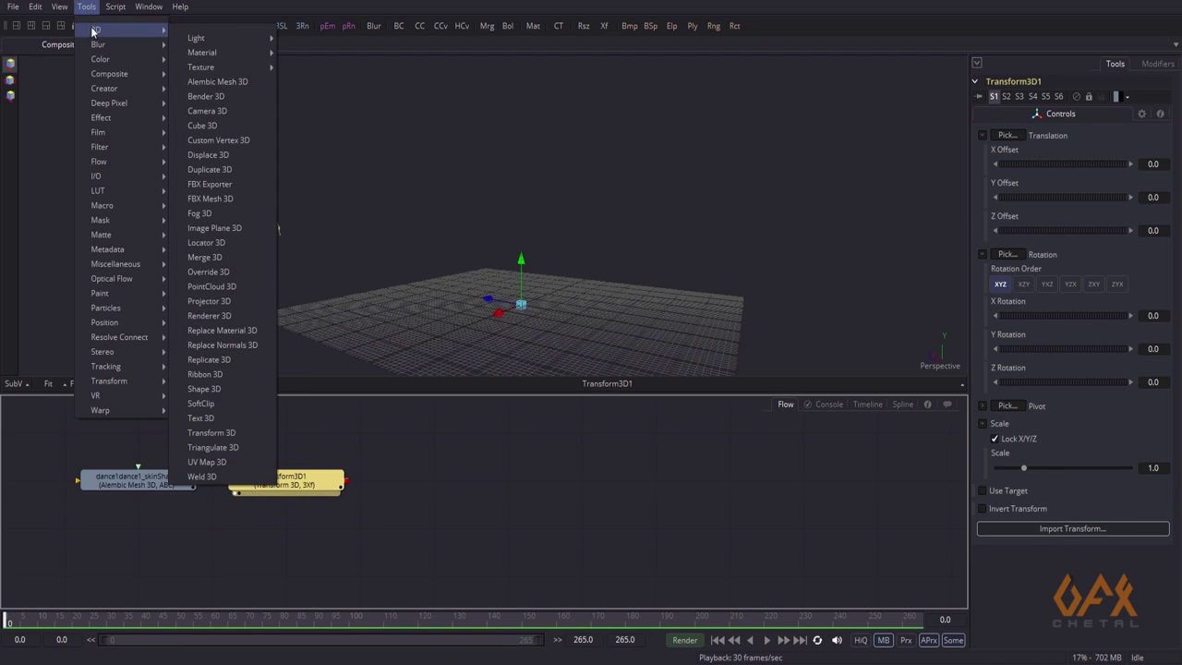
{"action": "left_click", "coordinate": [219, 170]}
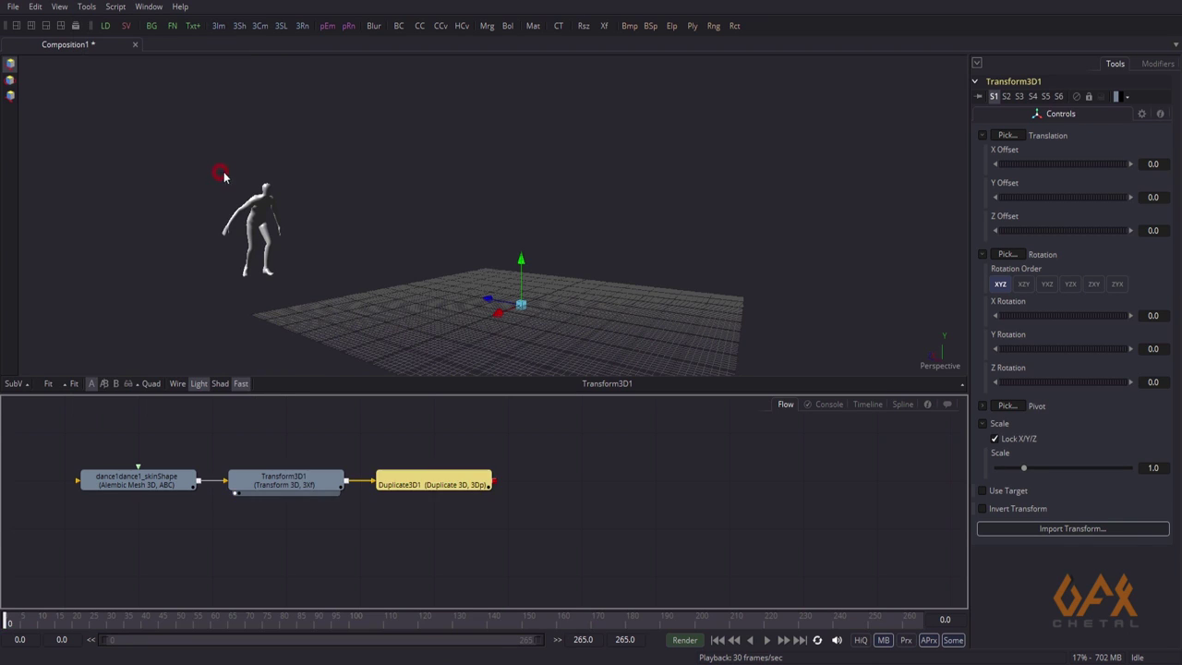
{"action": "left_click_drag", "start_coordinate": [444, 490], "coordinate": [453, 299]}
{"action": "middle_click_drag", "start_coordinate": [450, 299], "coordinate": [499, 293]}
{"action": "mouse_move", "coordinate": [12, 620]}
{"action": "left_mouse_down"}
{"action": "mouse_move", "coordinate": [48, 624]}
{"action": "mouse_move", "coordinate": [10, 623]}
{"action": "left_mouse_up"}
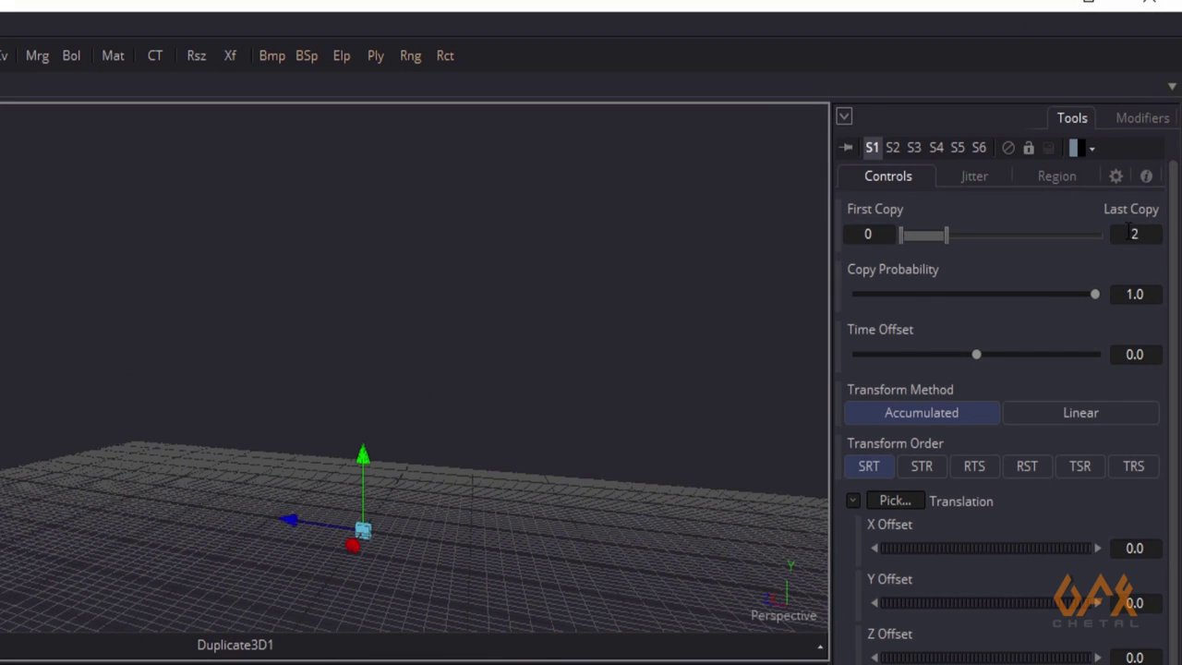
Set the Duplicate 3D node's last copy to 3 and its X translation offset to about 4.923
{"action": "left_click", "coordinate": [1143, 235]}
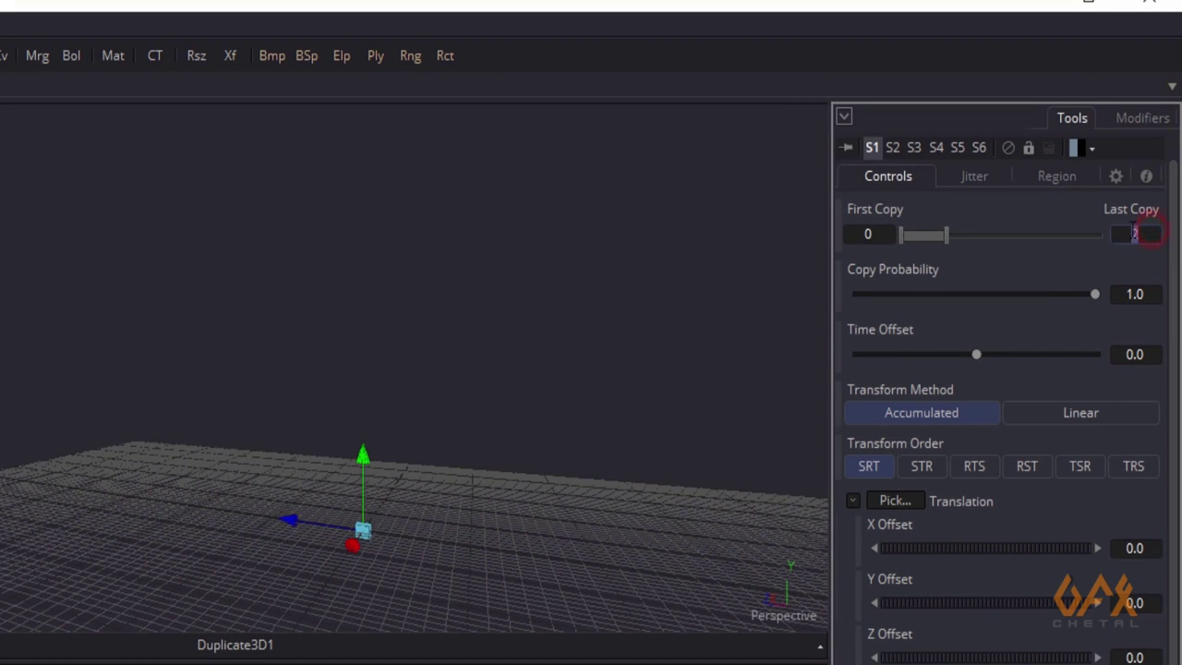
{"action": "type", "text": "3"}
{"action": "key", "text": "Tab"}
{"action": "left_click", "coordinate": [917, 550]}
{"action": "left_click_drag", "start_coordinate": [917, 551], "coordinate": [1136, 550]}
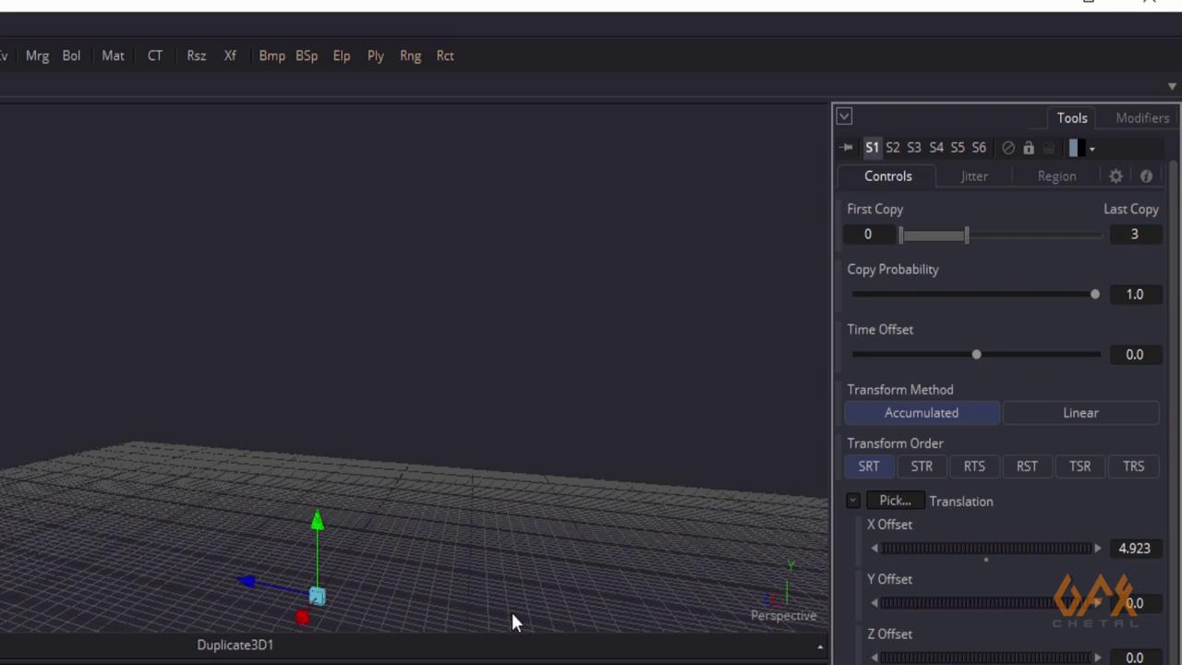
{"action": "middle_click_drag", "start_coordinate": [109, 402], "coordinate": [4, 401], "text": "alt"}
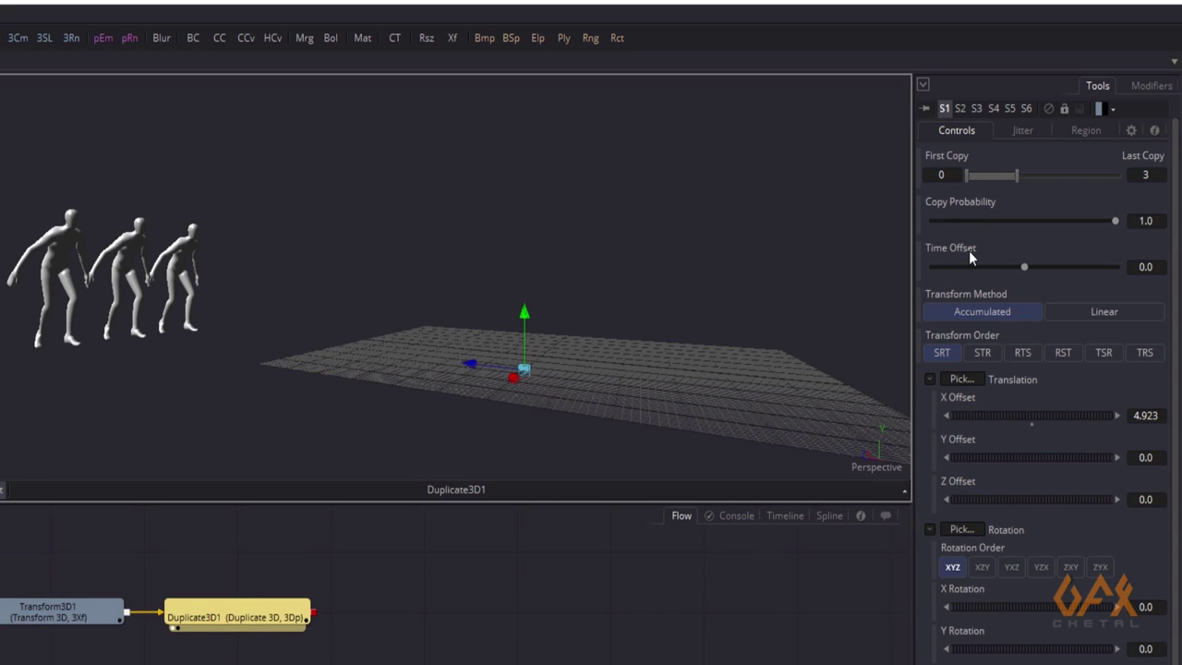
Try time offsets of 3 and 10 on the duplicates and examine the staggered poses from another angle
{"action": "left_click", "coordinate": [1145, 266]}
{"action": "type", "text": "3"}
{"action": "key", "text": "Tab"}
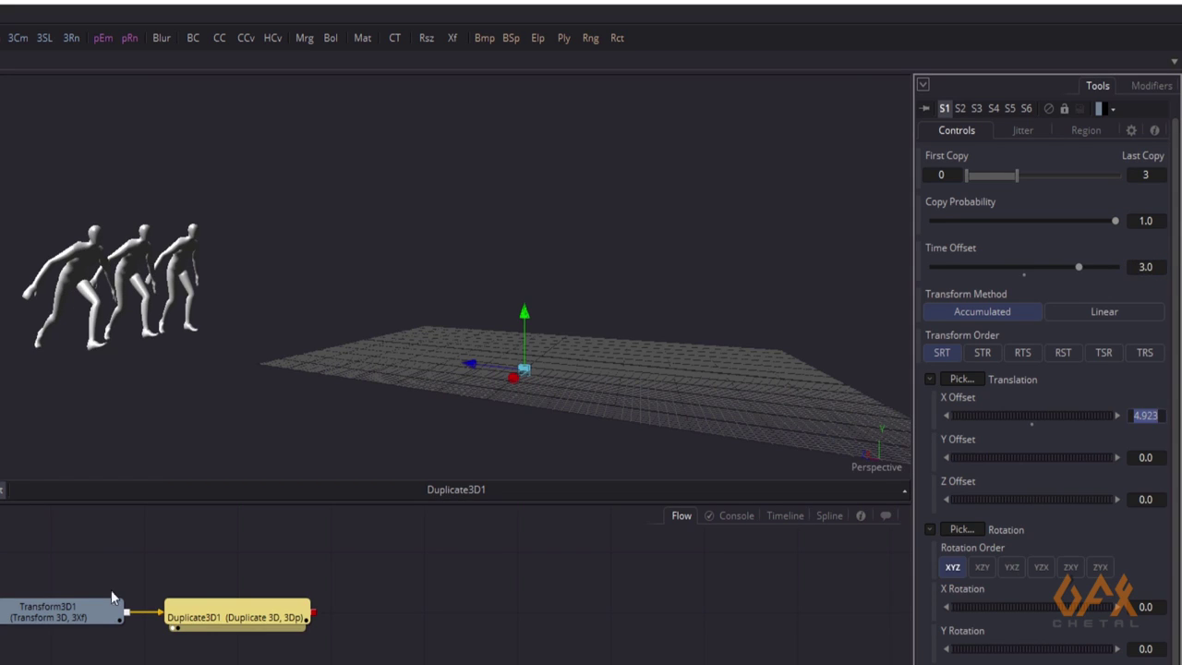
{"action": "left_click", "coordinate": [1149, 267]}
{"action": "type", "text": "10"}
{"action": "key", "text": "Tab"}
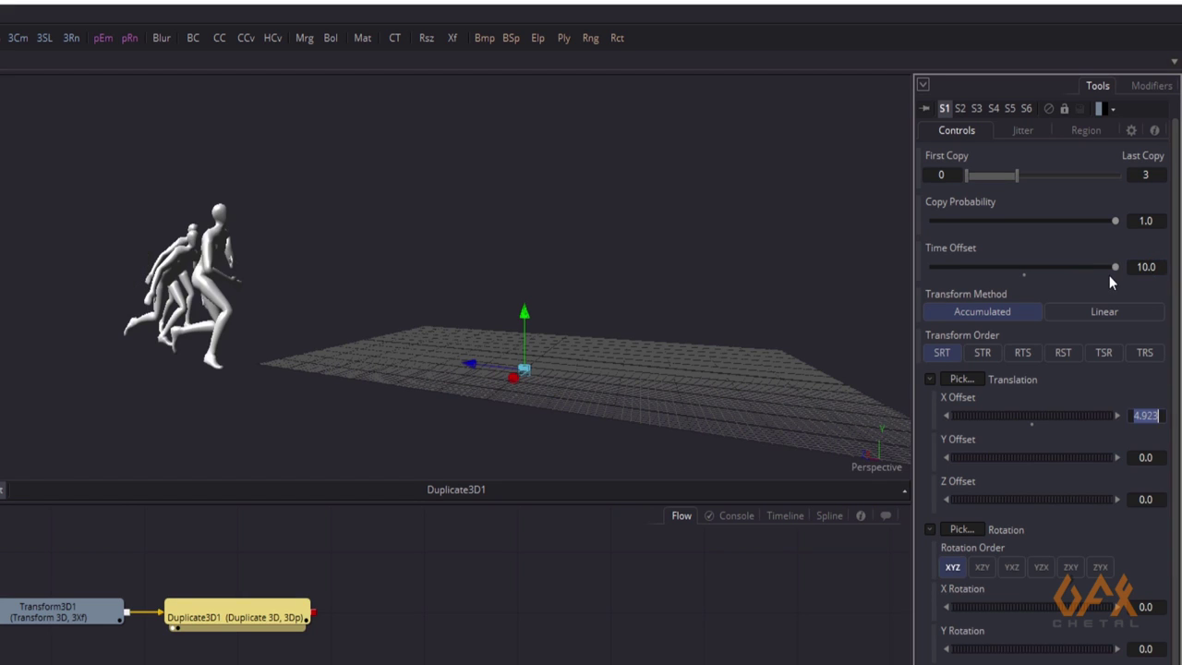
{"action": "middle_click_drag", "start_coordinate": [3, 290], "coordinate": [2, 367], "text": "alt"}
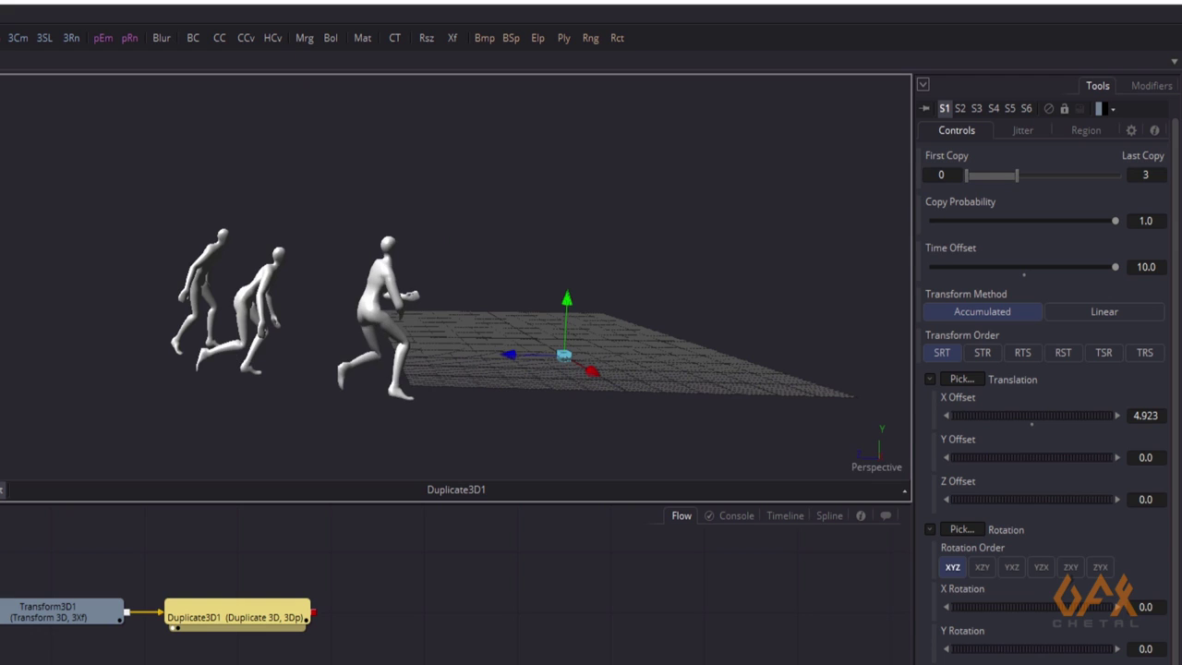
{"action": "middle_click_drag", "start_coordinate": [239, 377], "coordinate": [171, 382], "text": "alt"}
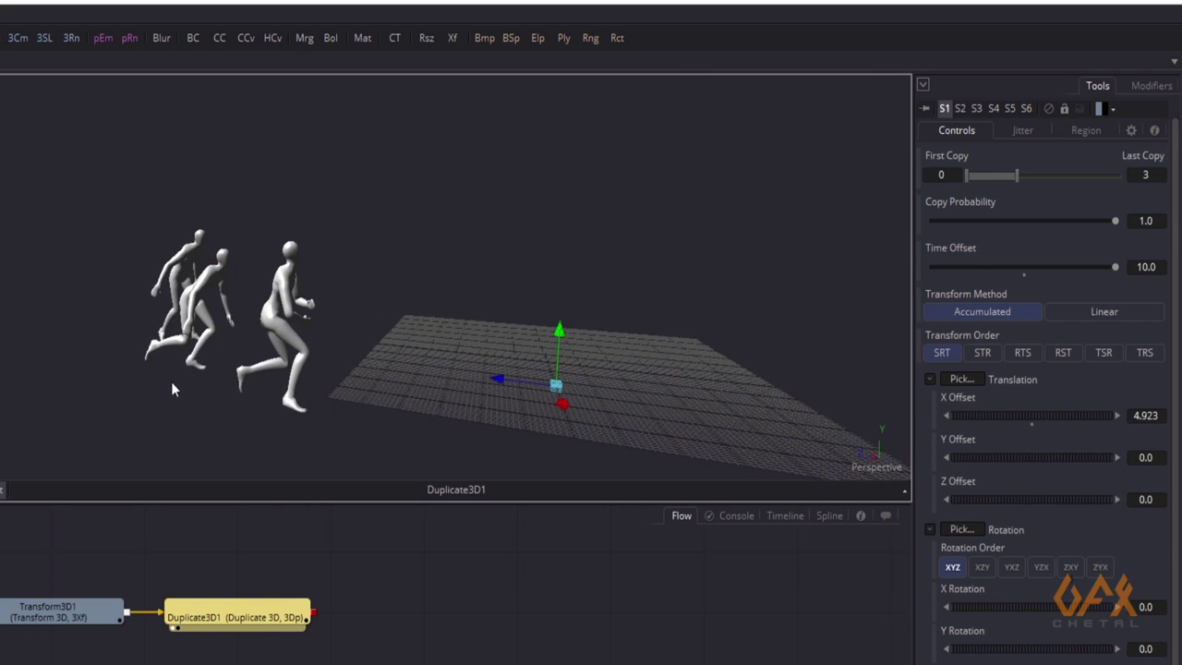
Reset the duplicates' X translation offset to 0.0 and set their time offset to -1.0
{"action": "left_click", "coordinate": [1031, 423]}
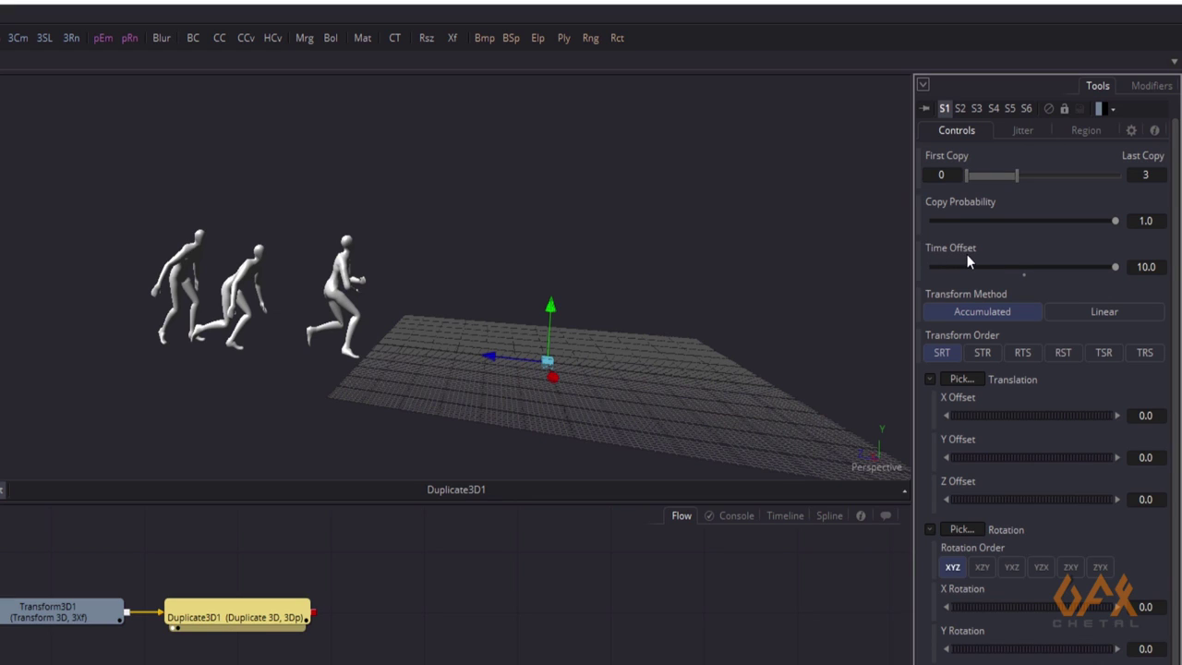
{"action": "left_click", "coordinate": [1158, 266]}
{"action": "type", "text": "-1"}
{"action": "key", "text": "Tab"}
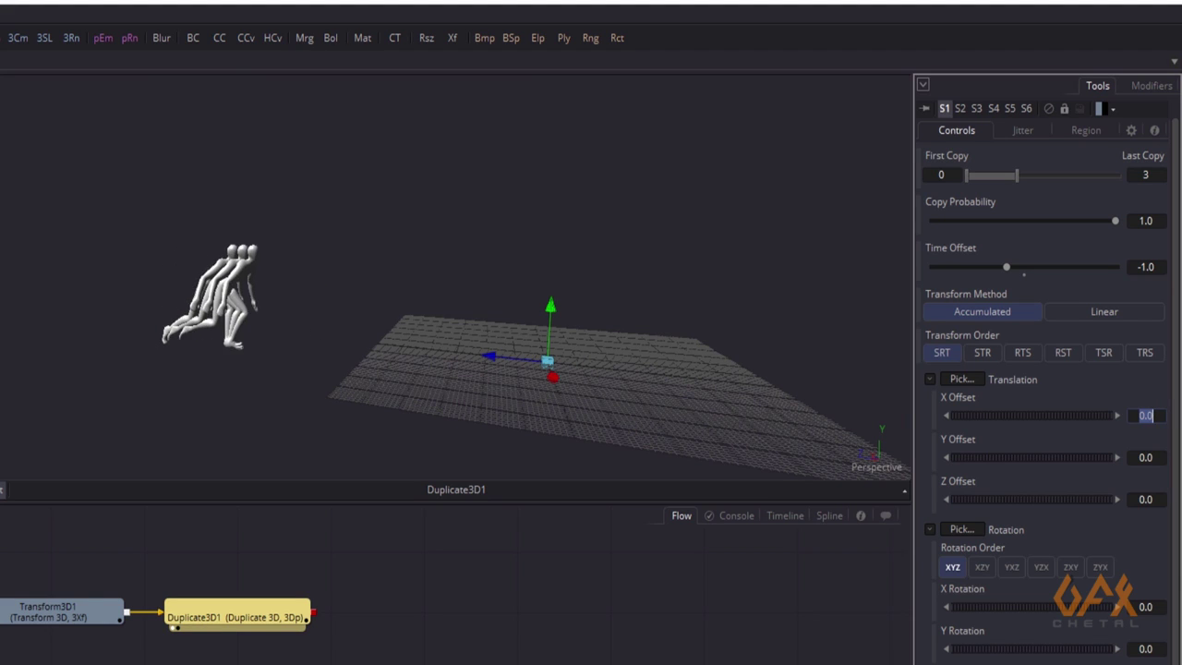
{"action": "mouse_move", "coordinate": [115, 262]}
{"action": "middle_mouse_down"}
{"action": "mouse_move", "coordinate": [90, 304]}
{"action": "mouse_move", "coordinate": [268, 316]}
{"action": "middle_mouse_up"}
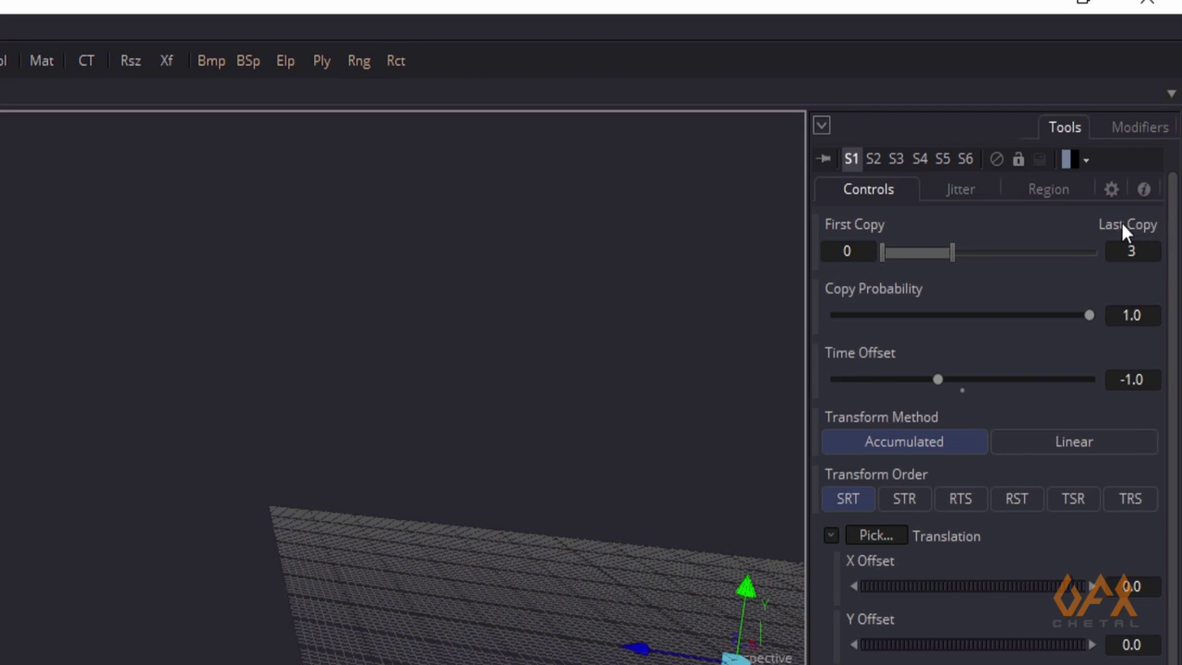
Add an expression to the Duplicate 3D node's Last Copy value and set it to time
{"action": "right_click", "coordinate": [1120, 226]}
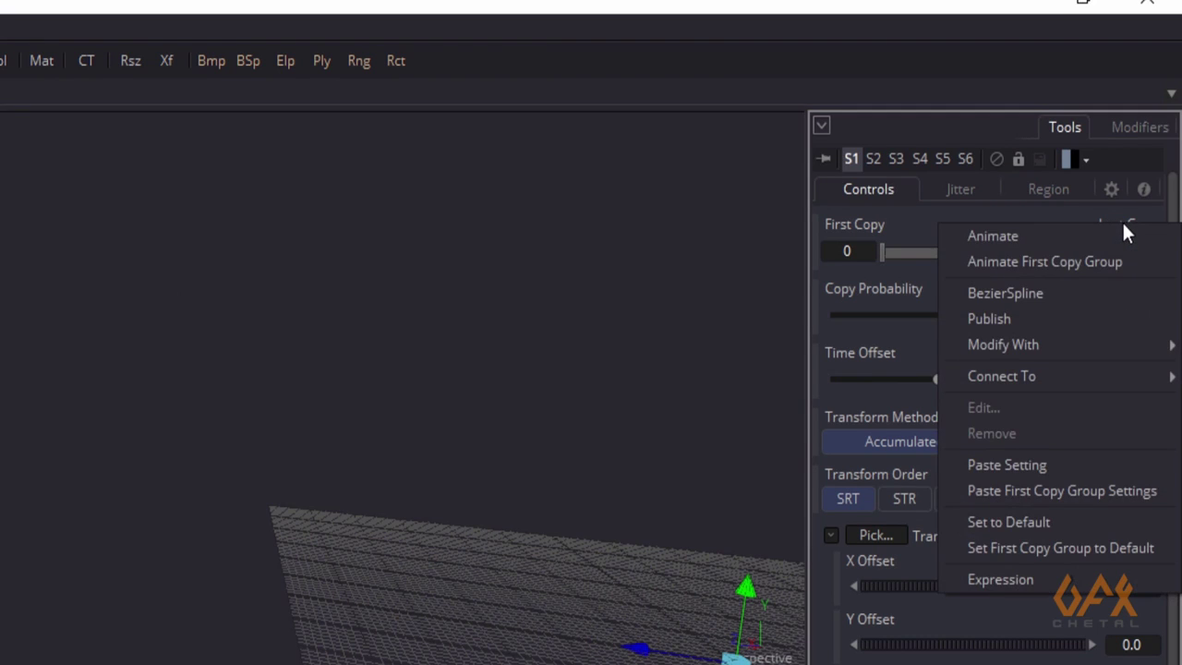
{"action": "left_click", "coordinate": [1019, 579]}
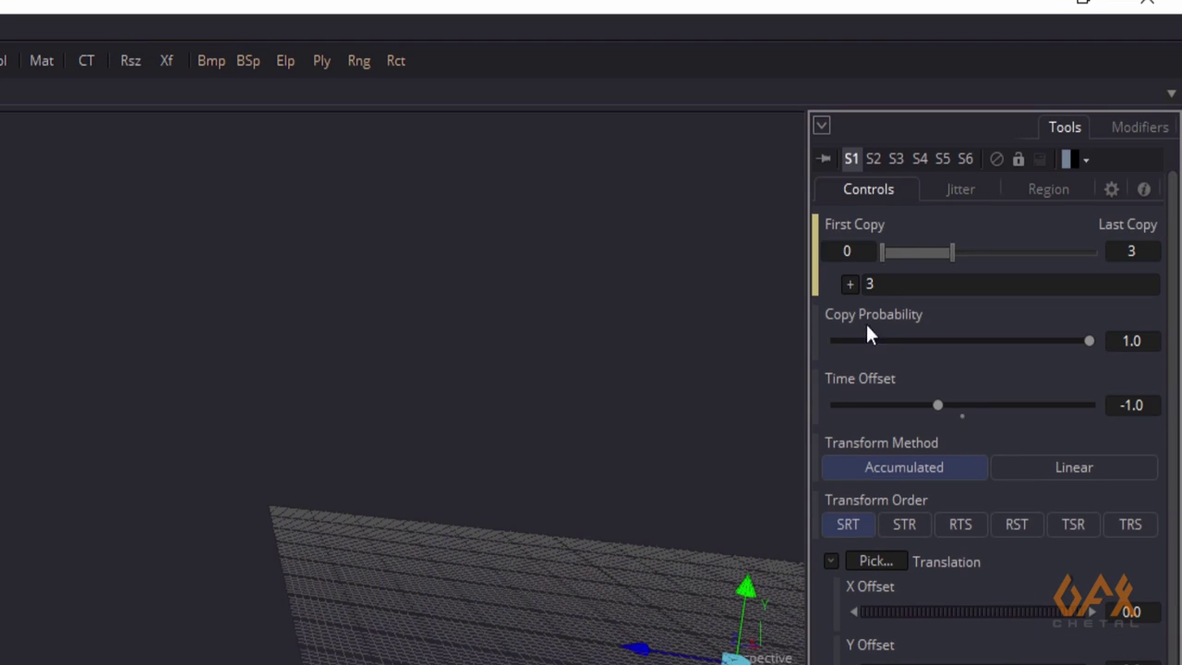
{"action": "double_click", "coordinate": [879, 286]}
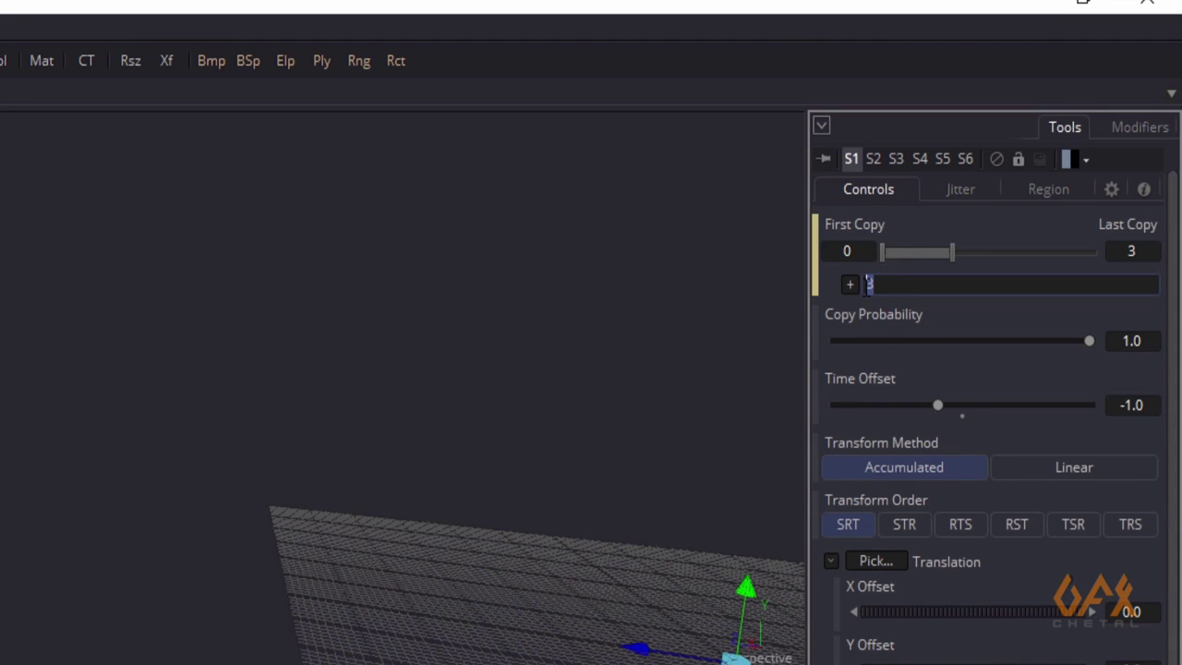
{"action": "key", "text": "BackSpace"}
{"action": "type", "text": "time+1"}
{"action": "key", "text": "BackSpace"}
{"action": "key", "text": "BackSpace"}
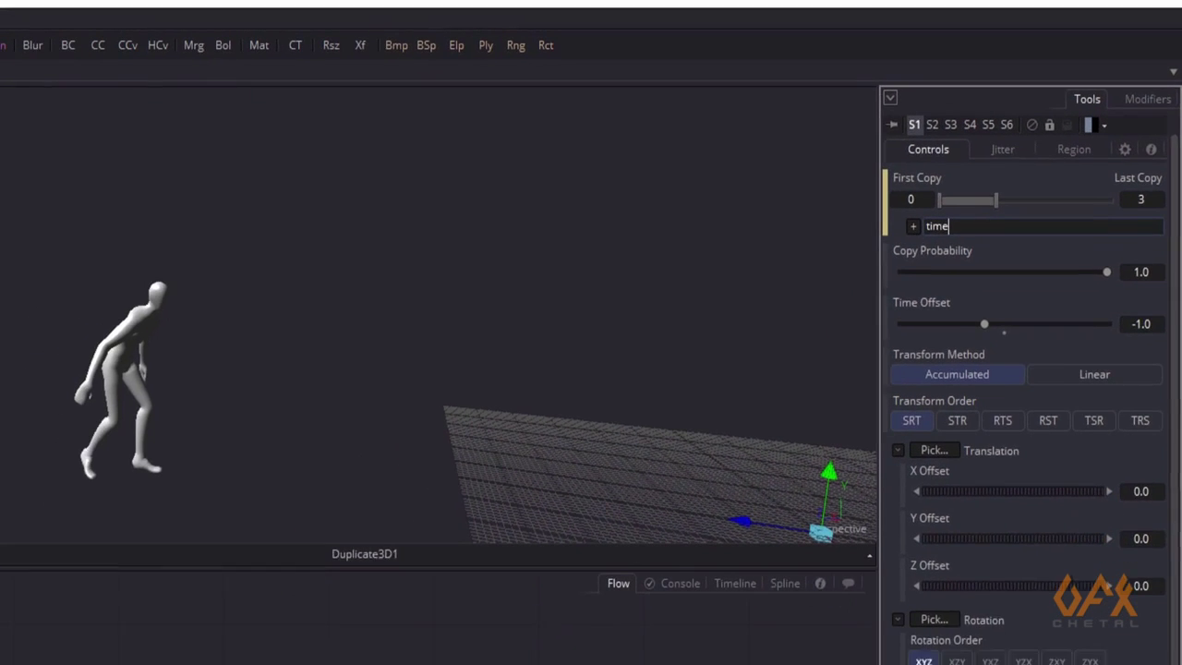
{"action": "key", "text": "Return"}
{"action": "middle_click_drag", "start_coordinate": [403, 409], "coordinate": [315, 341]}
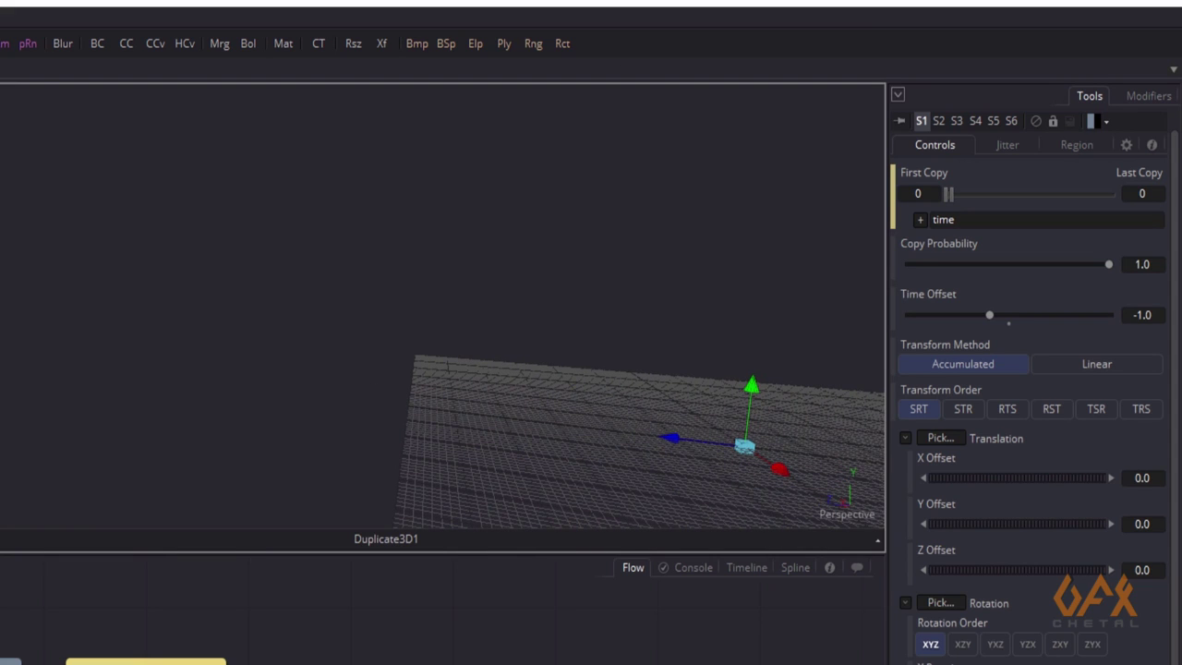
Change the Last Copy expression to time+1 and scrub the timeline to frame 77 to check the trail of copies
{"action": "left_click", "coordinate": [1013, 218]}
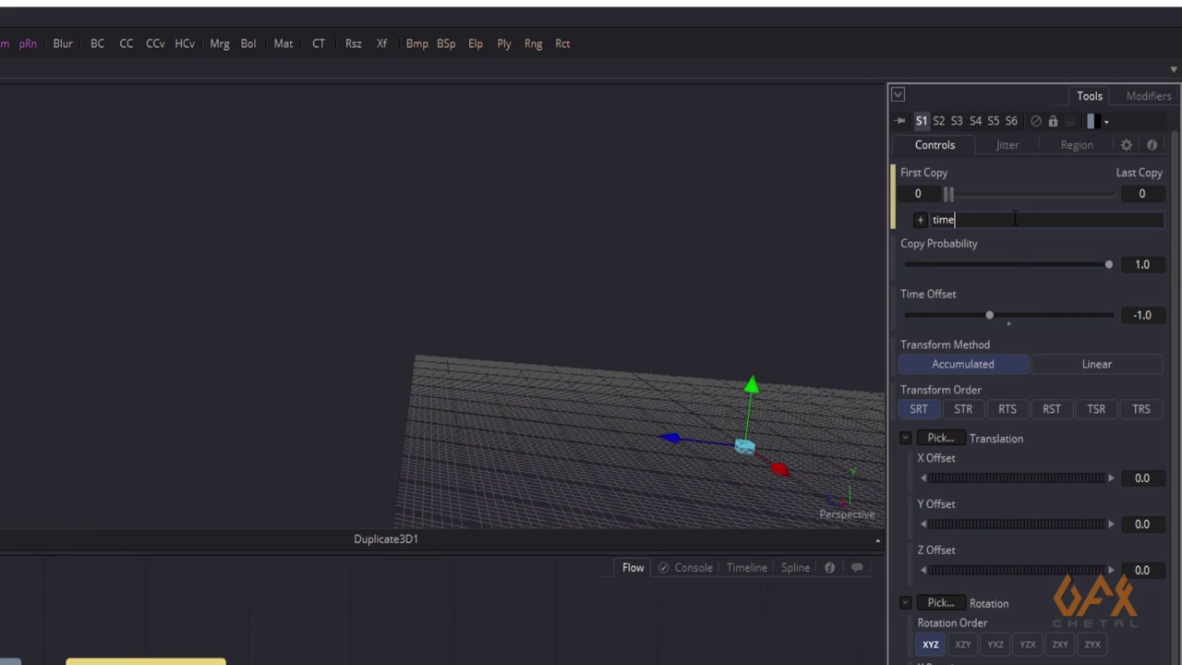
{"action": "type", "text": "+1"}
{"action": "left_click", "coordinate": [563, 651]}
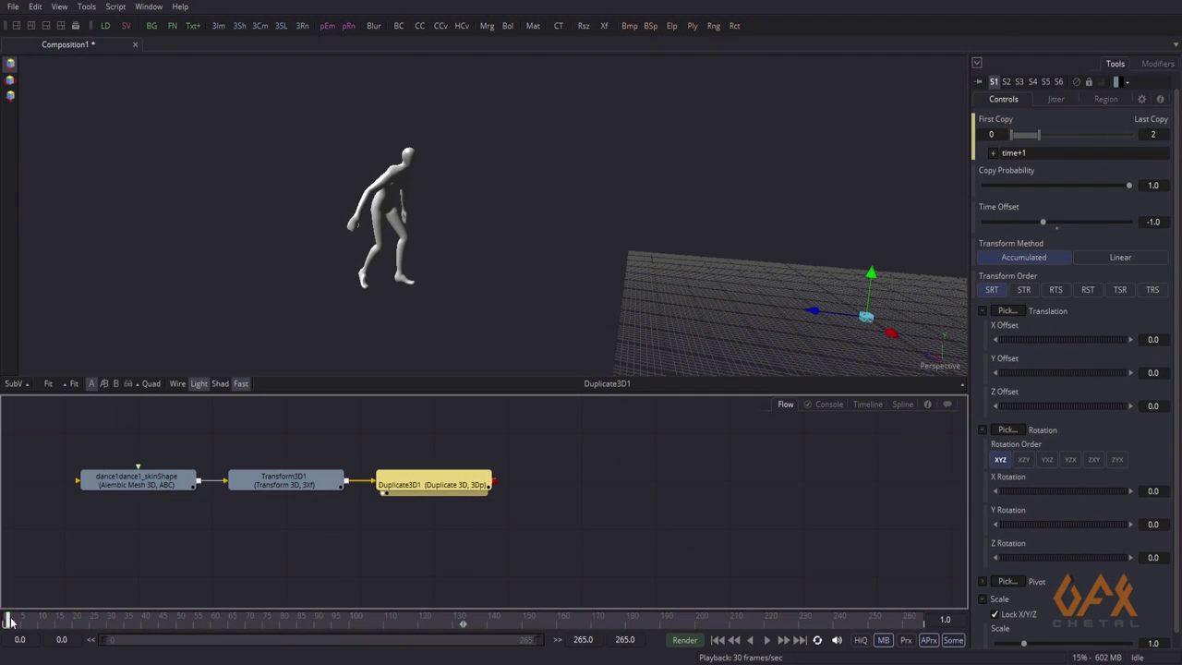
{"action": "left_click_drag", "start_coordinate": [9, 622], "coordinate": [273, 625]}
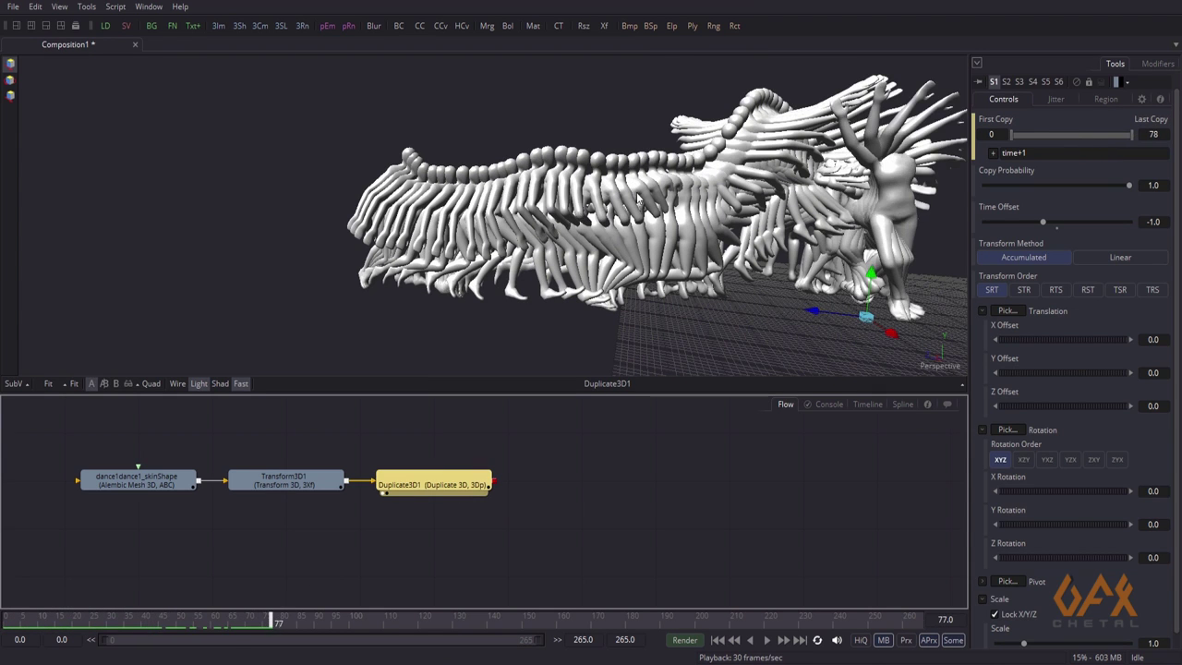
Scrub the timeline to frame 139 and on to frame 265, examining the growing trail of duplicates from several angles
{"action": "scroll", "coordinate": [612, 190], "scroll_direction": "down", "scroll_amount": 5, "text": "ctrl"}
{"action": "left_click_drag", "start_coordinate": [277, 621], "coordinate": [487, 621]}
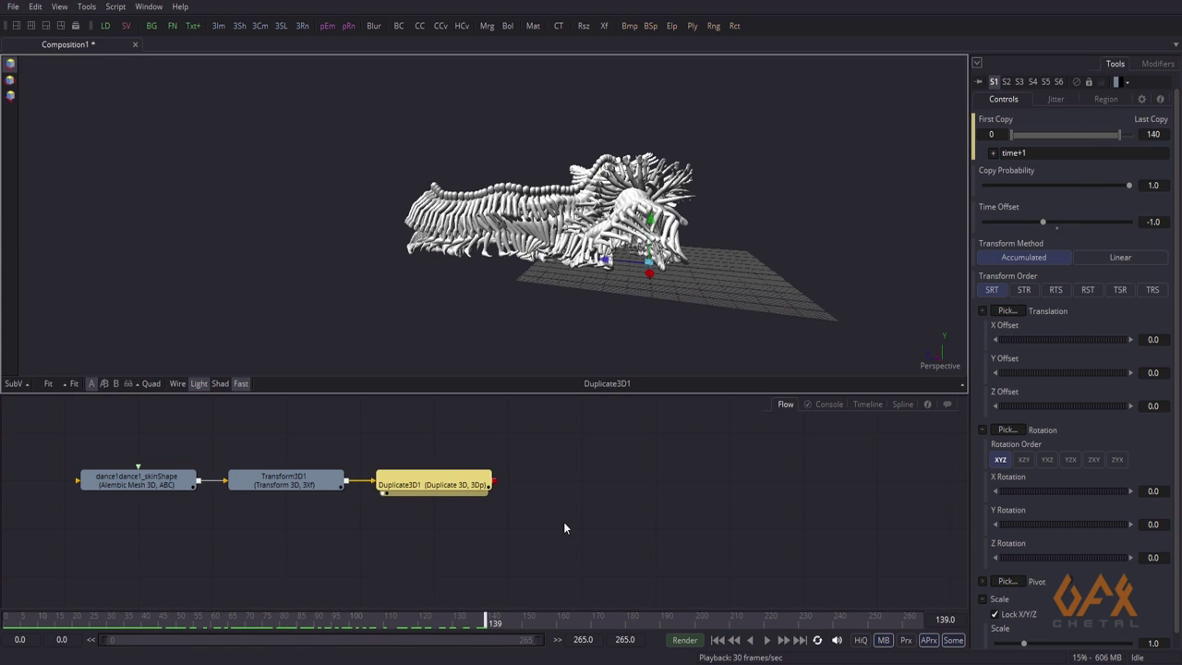
{"action": "middle_click_drag", "start_coordinate": [504, 264], "coordinate": [475, 287], "text": "alt"}
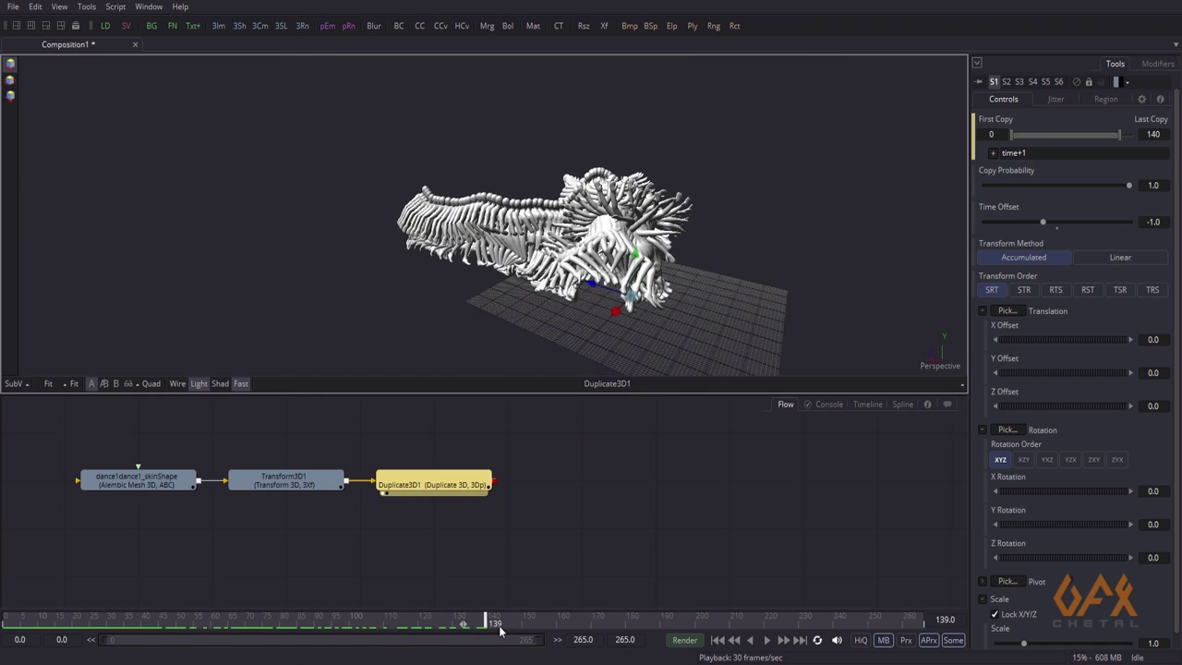
{"action": "left_click_drag", "start_coordinate": [504, 627], "coordinate": [995, 621]}
{"action": "middle_click_drag", "start_coordinate": [515, 181], "coordinate": [567, 255], "text": "alt"}
{"action": "scroll", "coordinate": [645, 229], "scroll_direction": "up", "scroll_amount": 3, "text": "ctrl"}
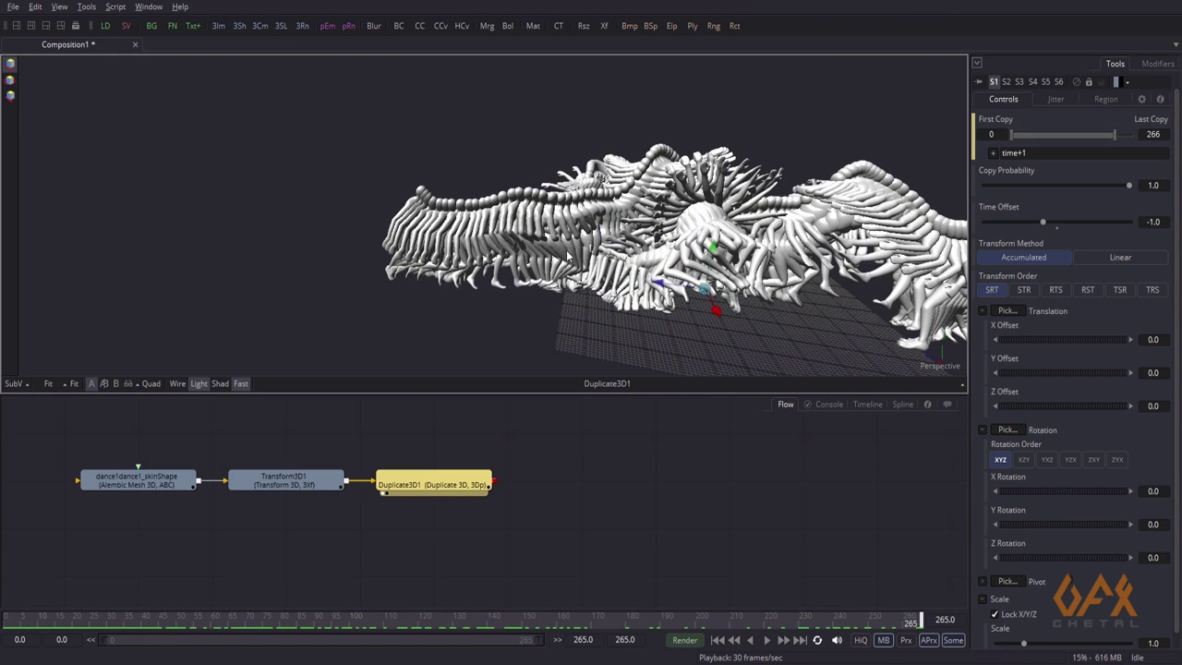
Play the animation from frame 0 to frame 231 and examine the resulting trail from different angles
{"action": "left_click", "coordinate": [6, 617]}
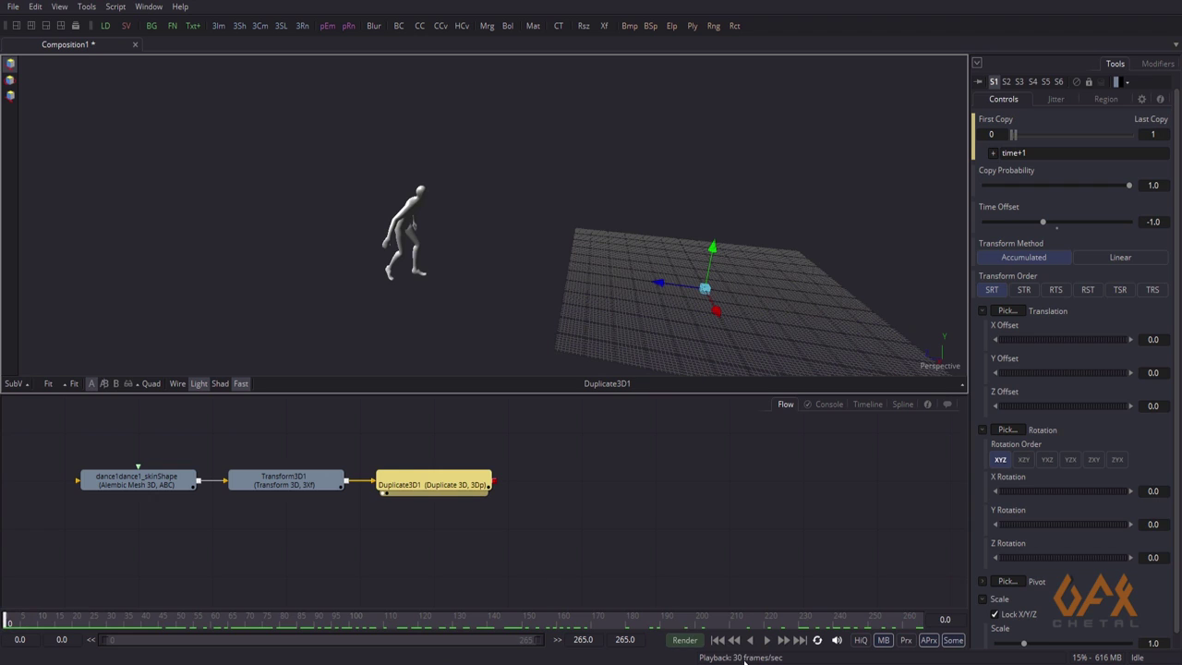
{"action": "left_click", "coordinate": [770, 641]}
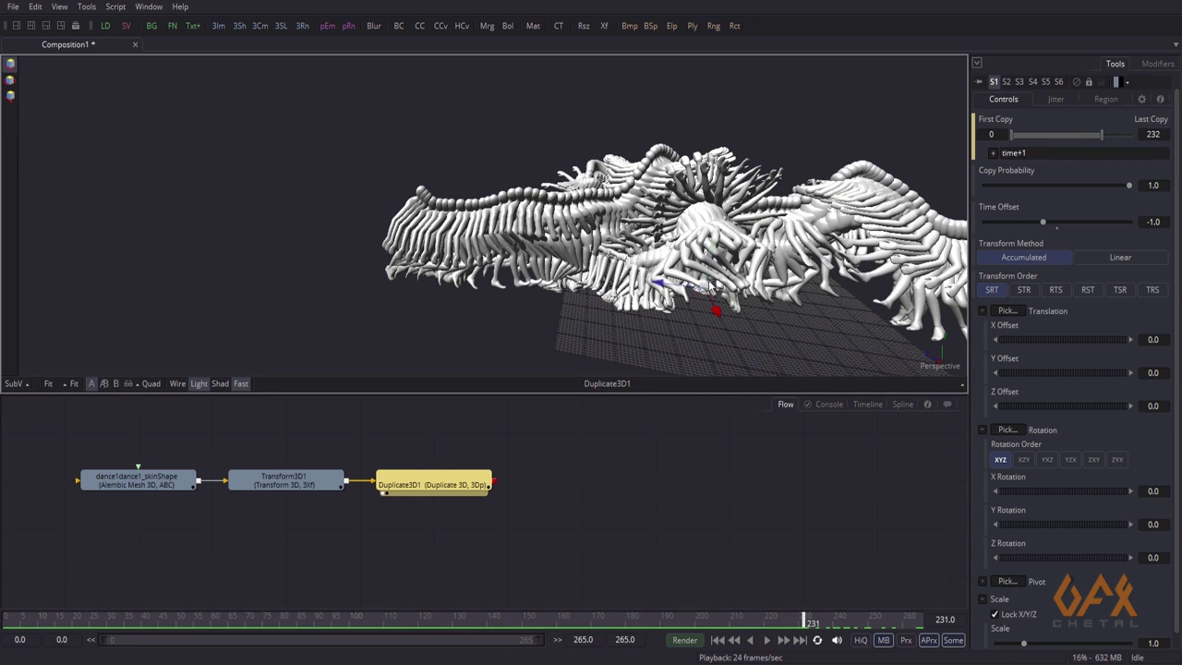
{"action": "middle_click_drag", "start_coordinate": [700, 302], "coordinate": [668, 289], "text": "alt"}
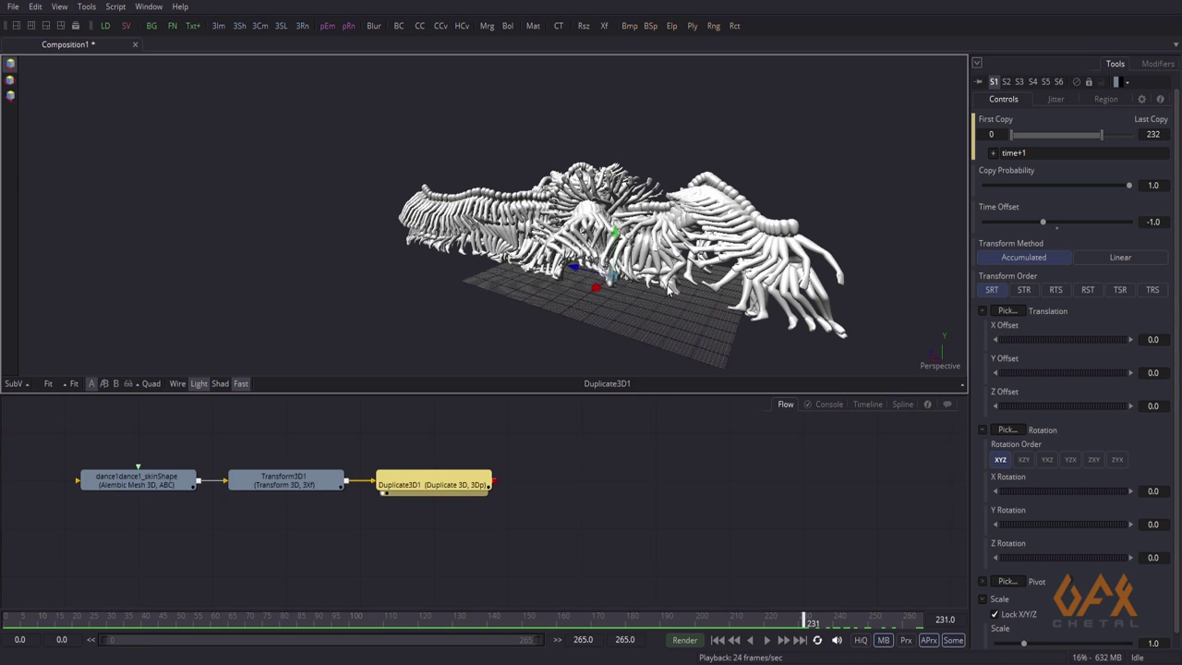
{"action": "left_click", "coordinate": [432, 484]}
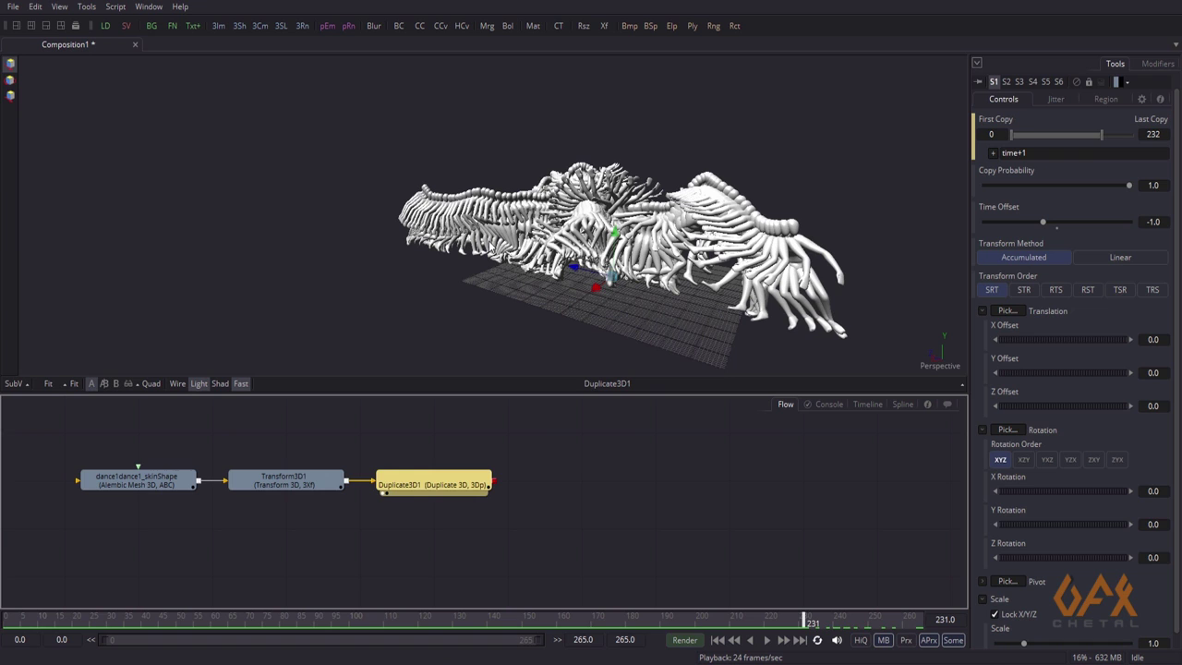
{"action": "middle_click_drag", "start_coordinate": [682, 258], "coordinate": [735, 261], "text": "alt"}
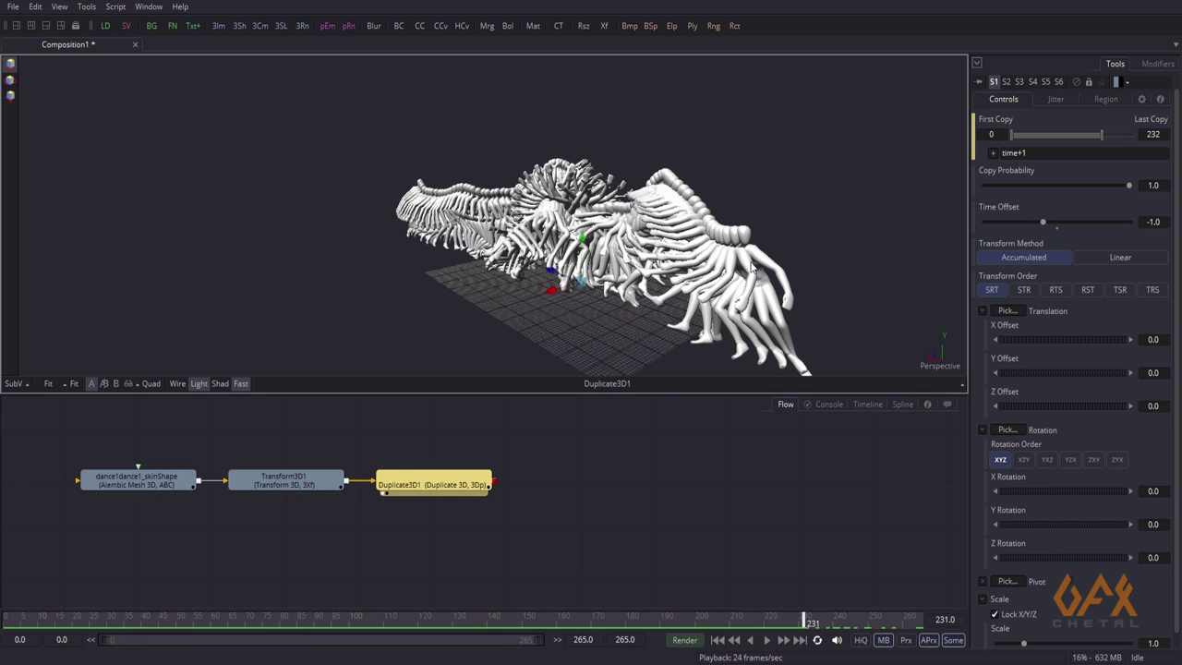
{"action": "middle_click_drag", "start_coordinate": [764, 278], "coordinate": [768, 278], "text": "alt"}
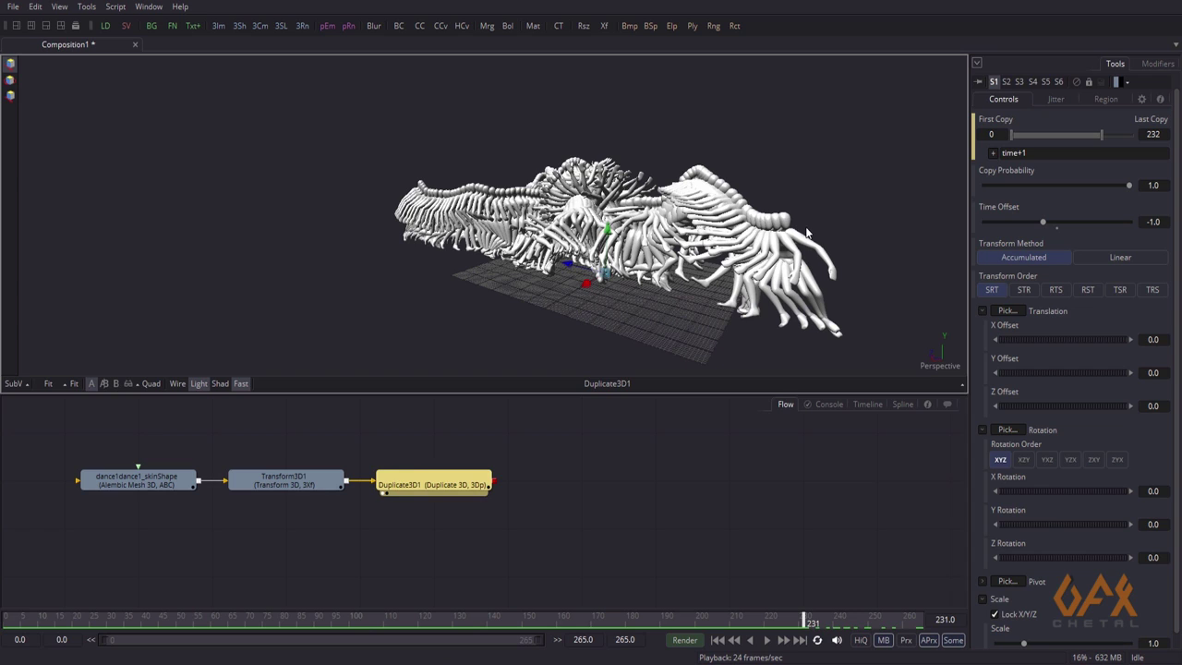
Move the Duplicate3D1 node up and farther away from Transform3D1 to make room for a second branch
{"action": "middle_click_drag", "start_coordinate": [476, 433], "coordinate": [490, 430]}
{"action": "middle_click_drag", "start_coordinate": [371, 479], "coordinate": [412, 459]}
{"action": "left_click_drag", "start_coordinate": [465, 467], "coordinate": [514, 452]}
{"action": "left_click", "coordinate": [420, 506]}
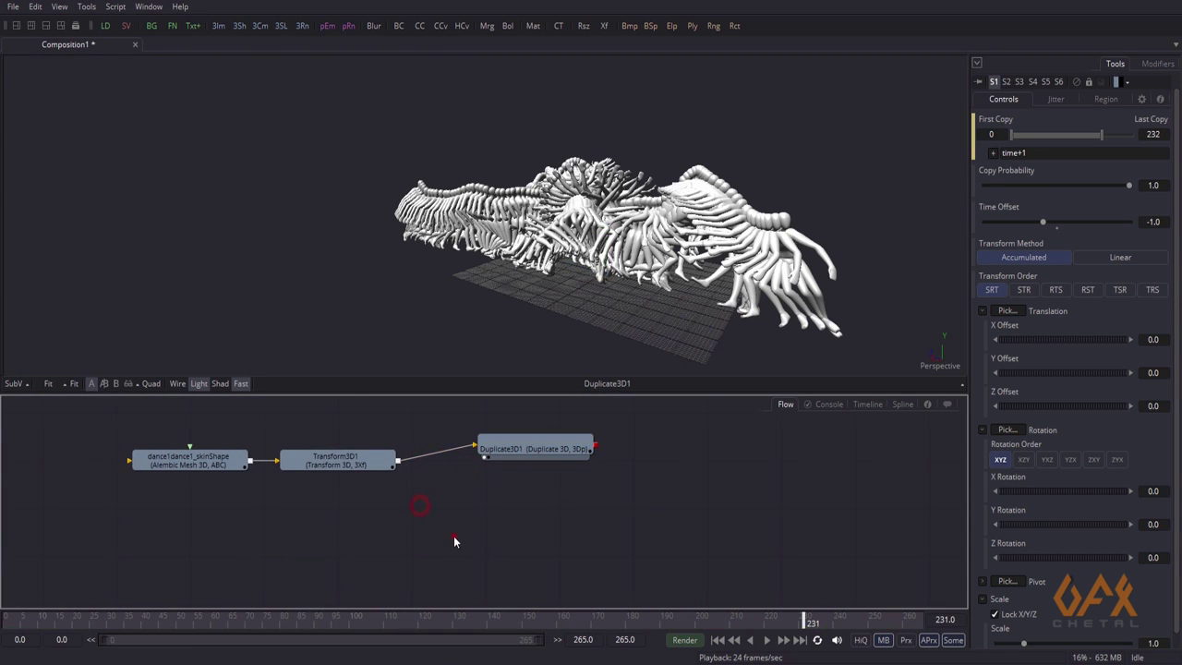
Add a Replace Material 3D node fed by Transform3D1 and set its diffuse color to orange, with green 0.571 and blue 0.0
{"action": "left_click", "coordinate": [85, 8]}
{"action": "mouse_move", "coordinate": [96, 30]}
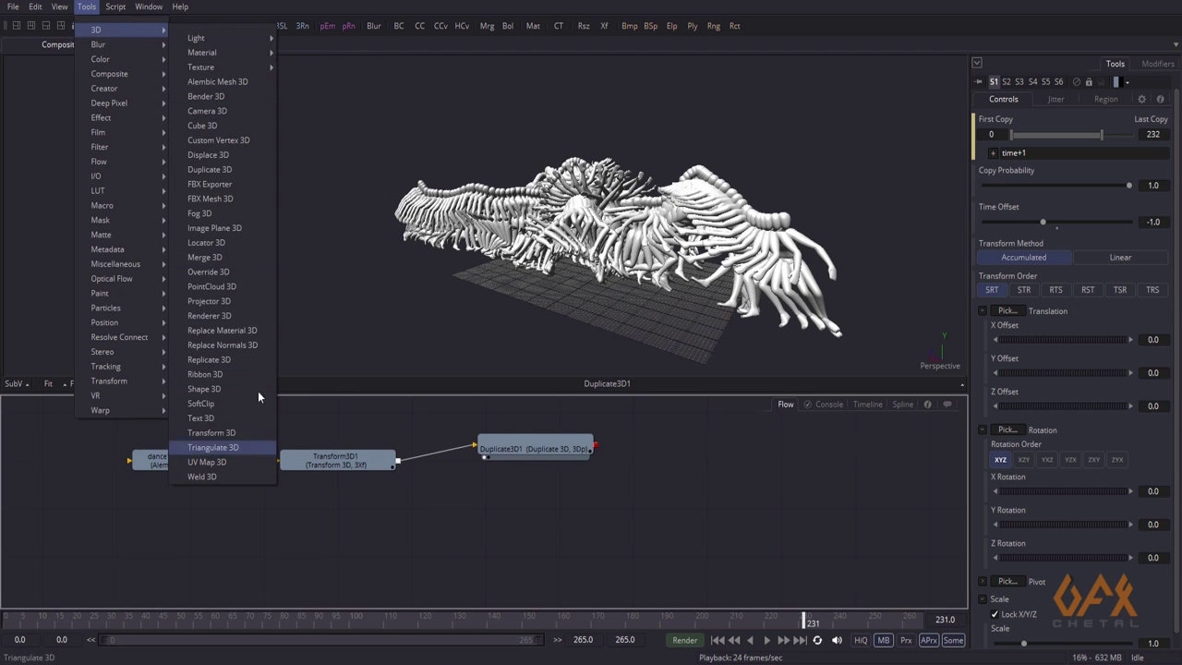
{"action": "left_click", "coordinate": [222, 330]}
{"action": "left_click_drag", "start_coordinate": [427, 537], "coordinate": [476, 537]}
{"action": "mouse_move", "coordinate": [398, 464]}
{"action": "left_mouse_down"}
{"action": "mouse_move", "coordinate": [465, 540]}
{"action": "mouse_move", "coordinate": [423, 507]}
{"action": "mouse_move", "coordinate": [403, 464]}
{"action": "left_mouse_up"}
{"action": "left_click_drag", "start_coordinate": [455, 520], "coordinate": [697, 201]}
{"action": "left_click_drag", "start_coordinate": [397, 459], "coordinate": [560, 310]}
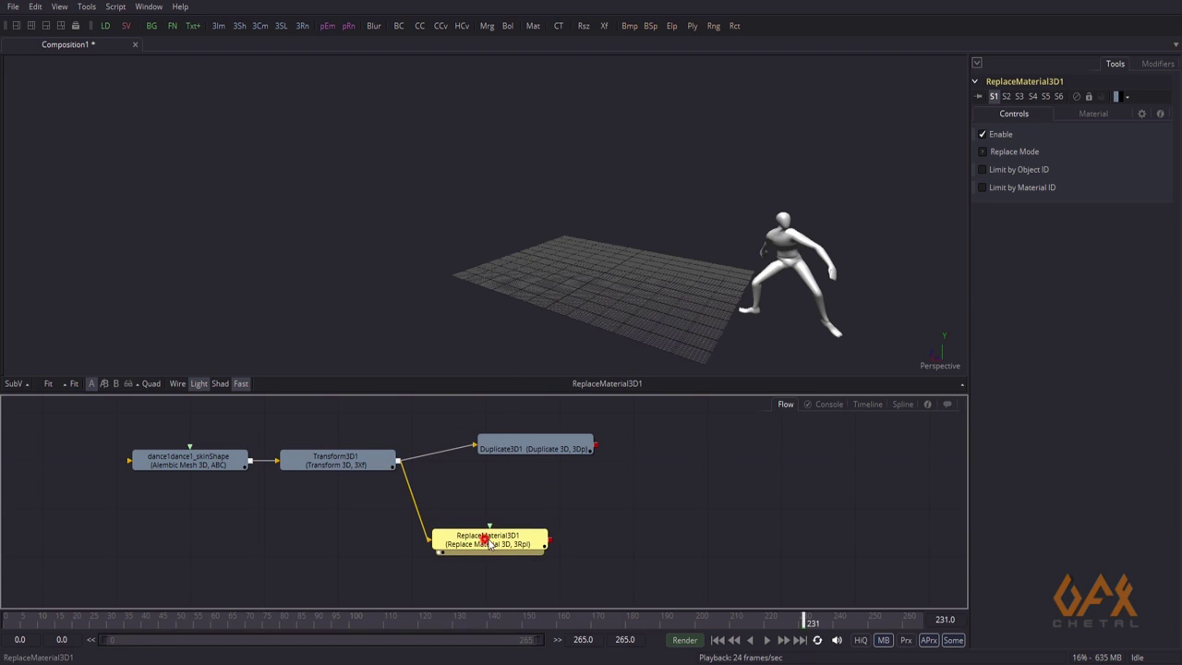
{"action": "left_click", "coordinate": [1089, 113]}
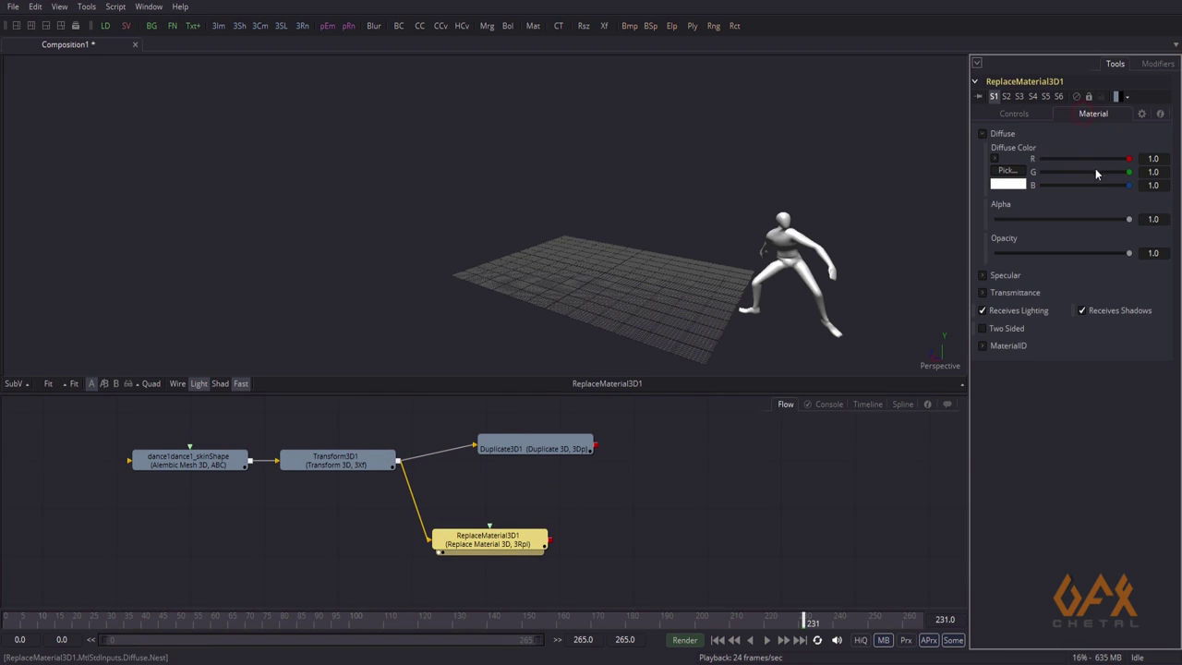
{"action": "left_click_drag", "start_coordinate": [1128, 172], "coordinate": [1043, 185]}
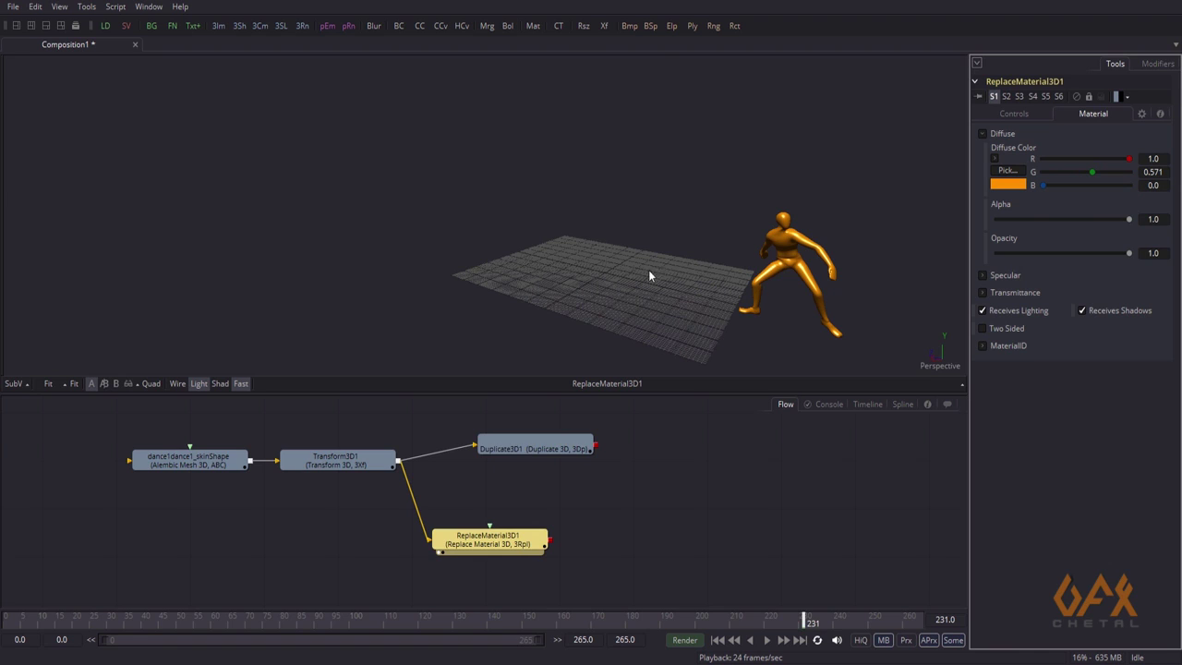
Add a Merge 3D node, connect Duplicate3D1 and ReplaceMaterial3D1 to it, and show the merged result in the viewer
{"action": "middle_click_drag", "start_coordinate": [639, 464], "coordinate": [535, 467]}
{"action": "left_click", "coordinate": [537, 469]}
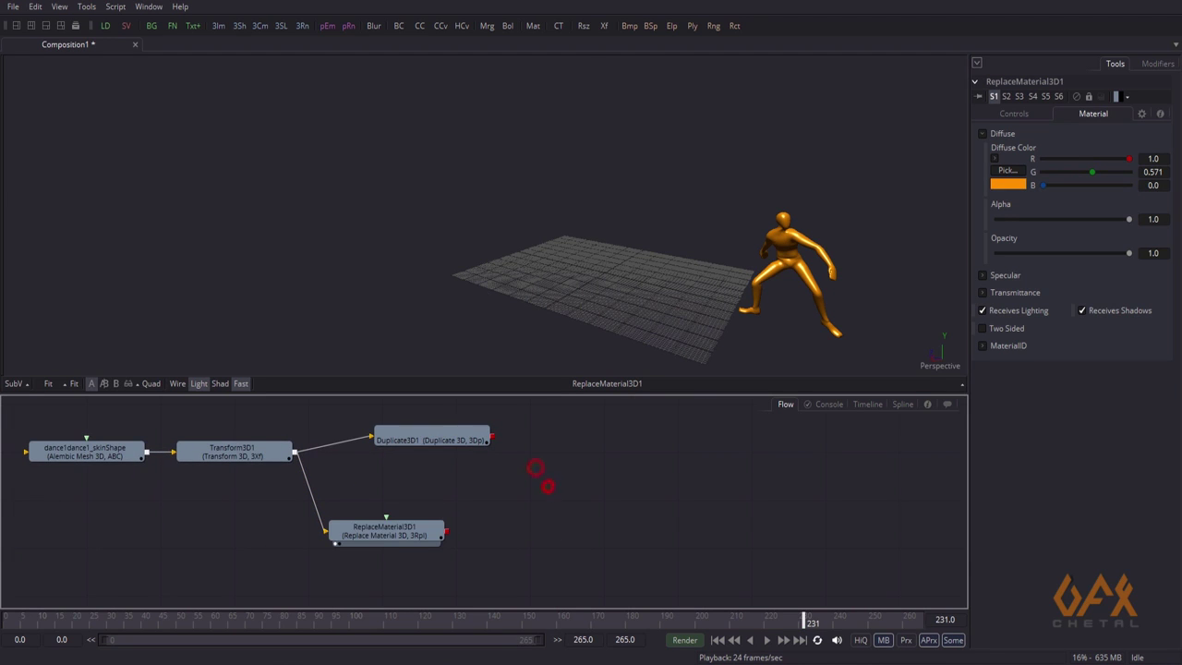
{"action": "left_click", "coordinate": [86, 7]}
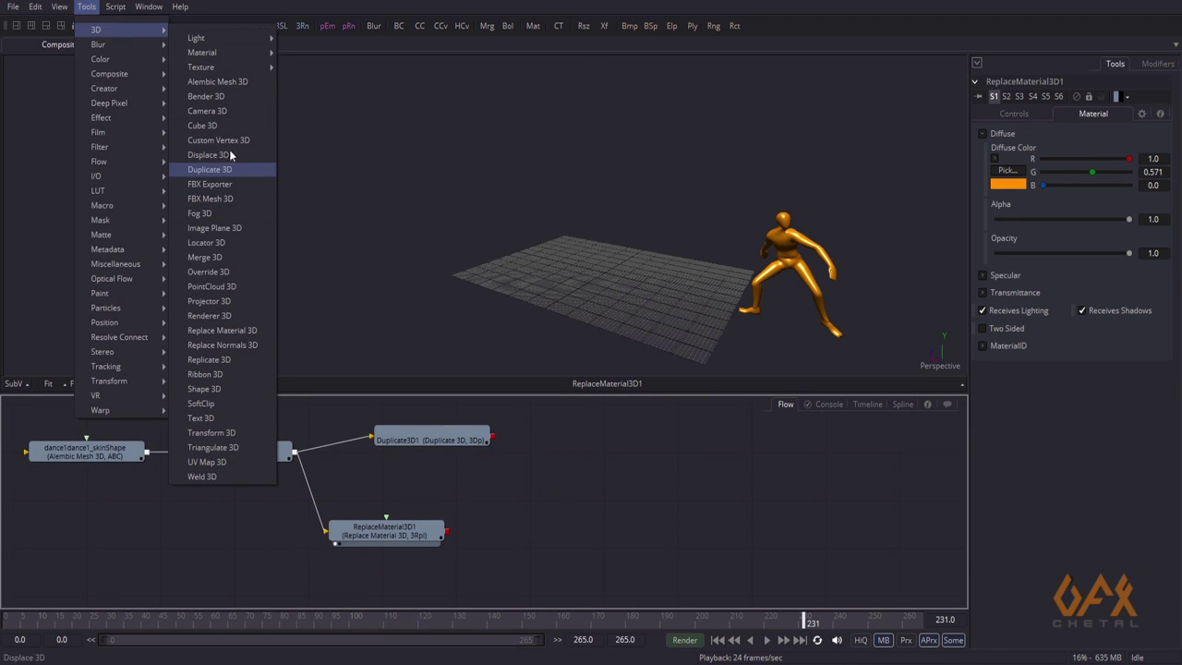
{"action": "left_click", "coordinate": [225, 257]}
{"action": "left_click_drag", "start_coordinate": [542, 504], "coordinate": [597, 521]}
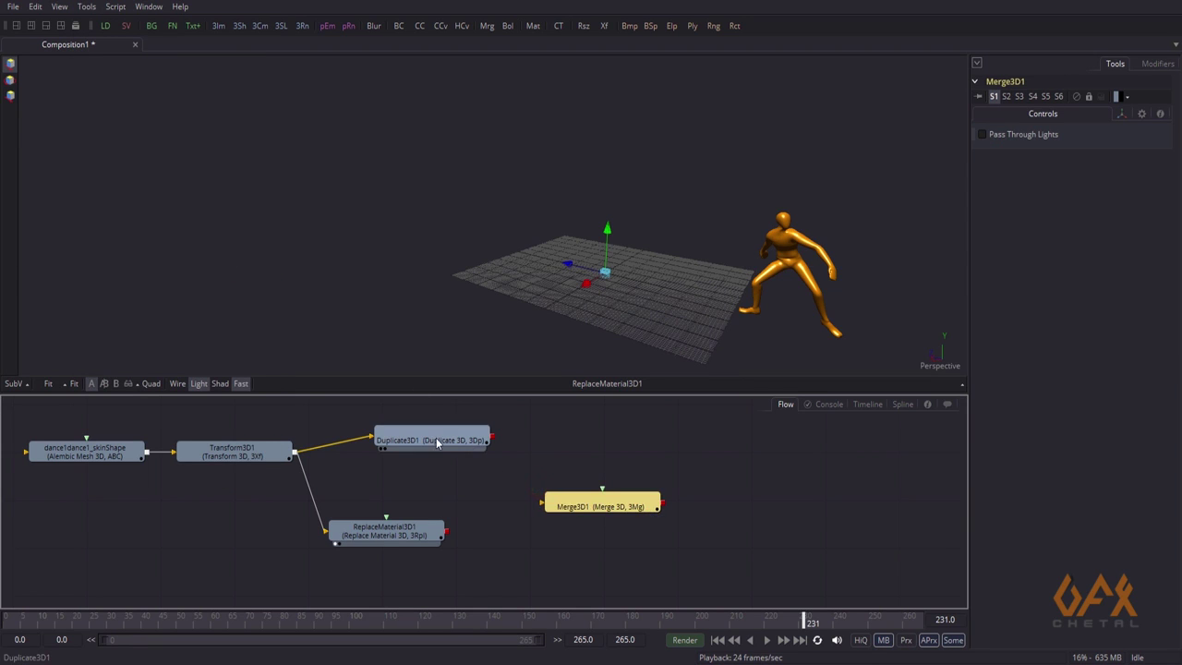
{"action": "key", "text": "1"}
{"action": "left_click_drag", "start_coordinate": [493, 440], "coordinate": [544, 504]}
{"action": "left_click_drag", "start_coordinate": [446, 533], "coordinate": [590, 507]}
{"action": "key", "text": "1"}
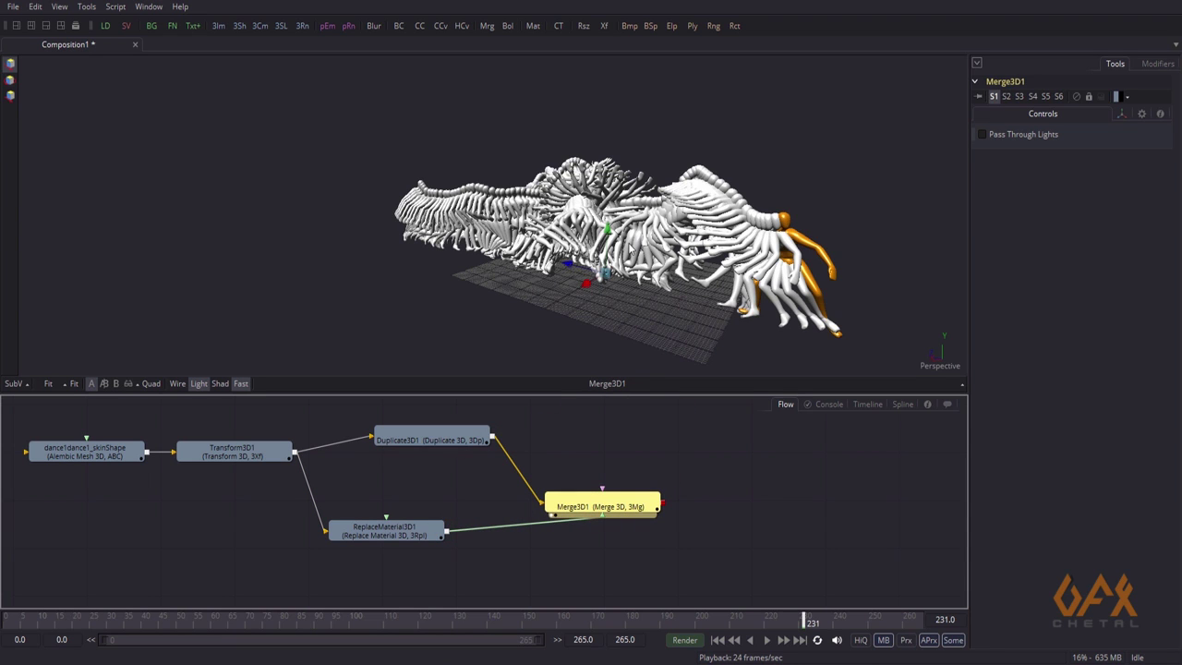
Examine the merged dancer at frame 54, then compare the ReplaceMaterial3D1 and Duplicate3D1 outputs separately in the viewer
{"action": "middle_click_drag", "start_coordinate": [669, 287], "coordinate": [604, 287], "text": "alt"}
{"action": "left_click_drag", "start_coordinate": [14, 620], "coordinate": [194, 628]}
{"action": "middle_click_drag", "start_coordinate": [533, 290], "coordinate": [512, 265], "text": "alt"}
{"action": "scroll", "coordinate": [549, 249], "scroll_direction": "up", "scroll_amount": 5, "text": "ctrl"}
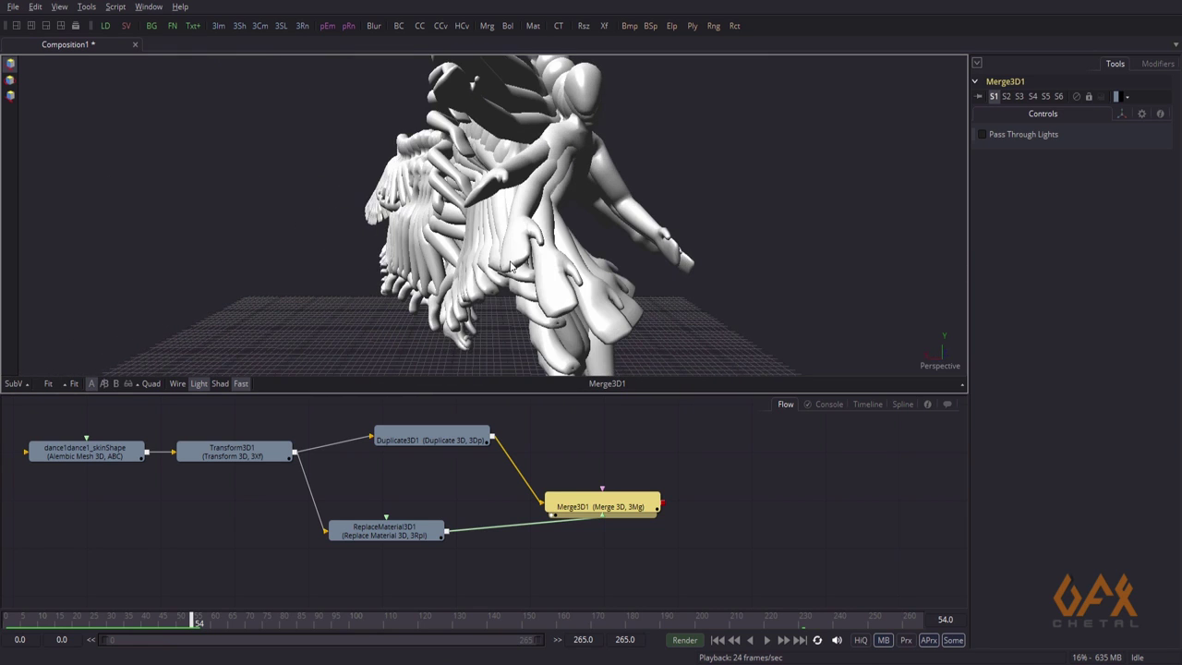
{"action": "middle_click_drag", "start_coordinate": [561, 231], "coordinate": [683, 238], "text": "alt"}
{"action": "left_click_drag", "start_coordinate": [374, 533], "coordinate": [535, 270]}
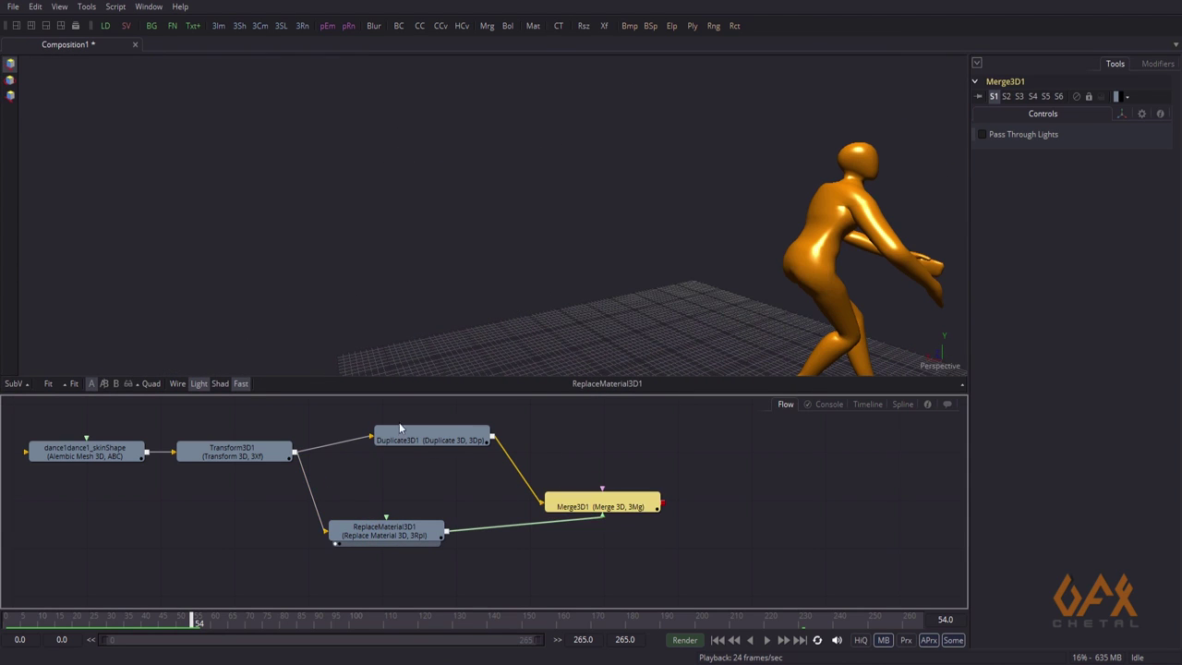
{"action": "left_click_drag", "start_coordinate": [399, 435], "coordinate": [706, 224]}
{"action": "middle_click_drag", "start_coordinate": [787, 265], "coordinate": [702, 266], "text": "alt"}
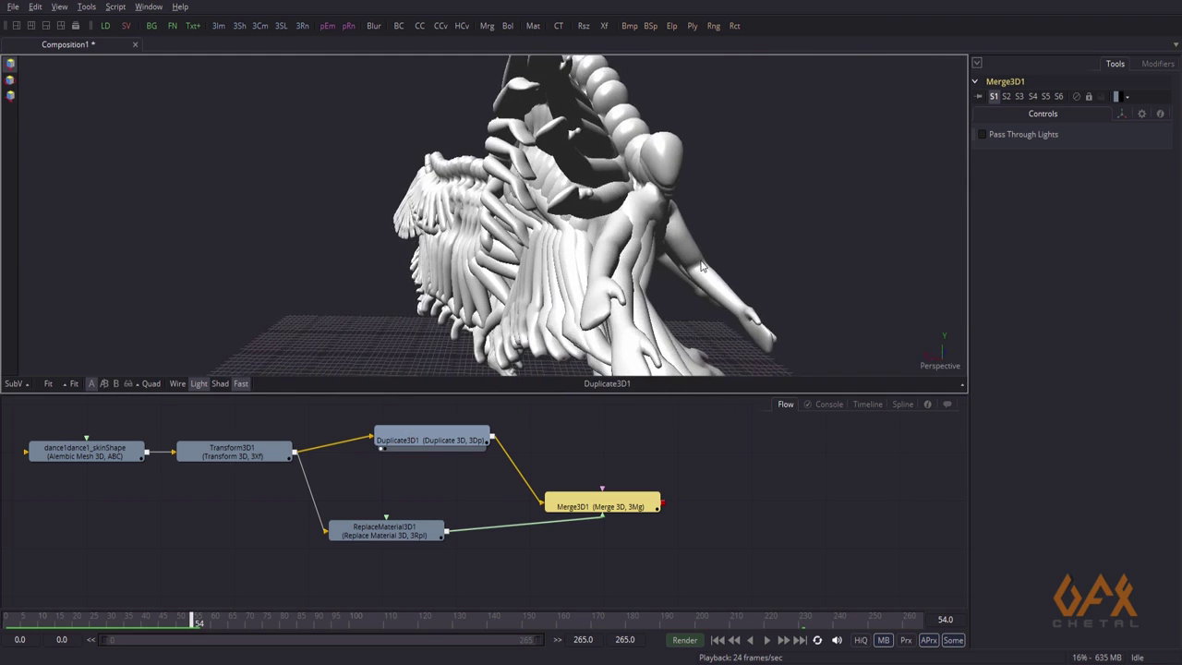
{"action": "middle_click_drag", "start_coordinate": [625, 248], "coordinate": [602, 221], "text": "alt"}
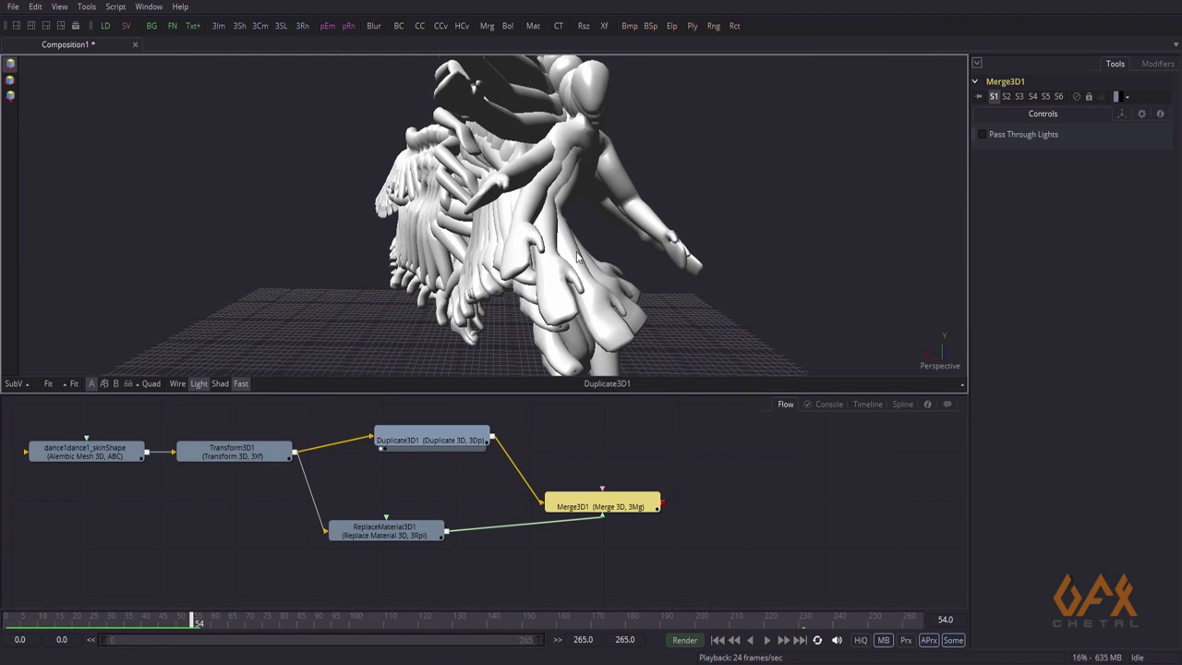
Rearrange the flow by moving ReplaceMaterial3D1 below Transform3D1 and lining Merge3D1 up with Duplicate3D1
{"action": "left_click", "coordinate": [386, 532]}
{"action": "left_click_drag", "start_coordinate": [386, 532], "coordinate": [367, 546]}
{"action": "left_click_drag", "start_coordinate": [287, 582], "coordinate": [277, 571]}
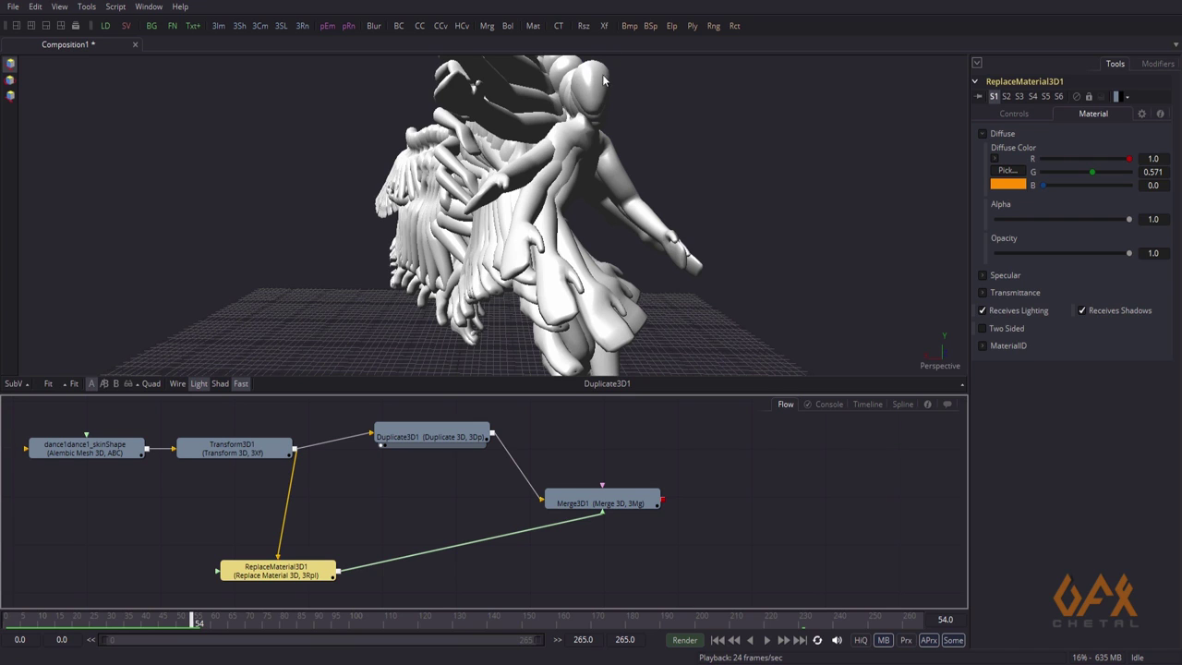
{"action": "middle_click_drag", "start_coordinate": [395, 467], "coordinate": [358, 445]}
{"action": "left_click_drag", "start_coordinate": [533, 482], "coordinate": [592, 416]}
{"action": "middle_click_drag", "start_coordinate": [356, 502], "coordinate": [325, 510]}
Add a Displace 3D node and insert it on the connection between ReplaceMaterial3D1 and Merge3D1
{"action": "left_click", "coordinate": [487, 537]}
{"action": "left_click", "coordinate": [463, 540]}
{"action": "left_click", "coordinate": [87, 7]}
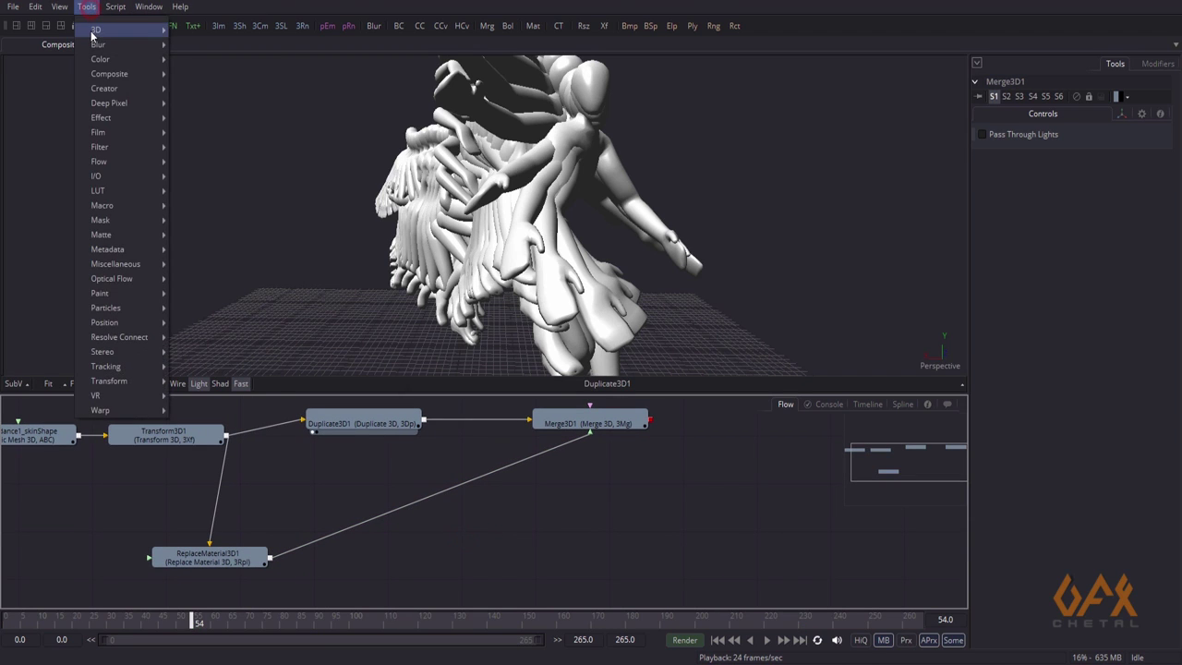
{"action": "mouse_move", "coordinate": [96, 30]}
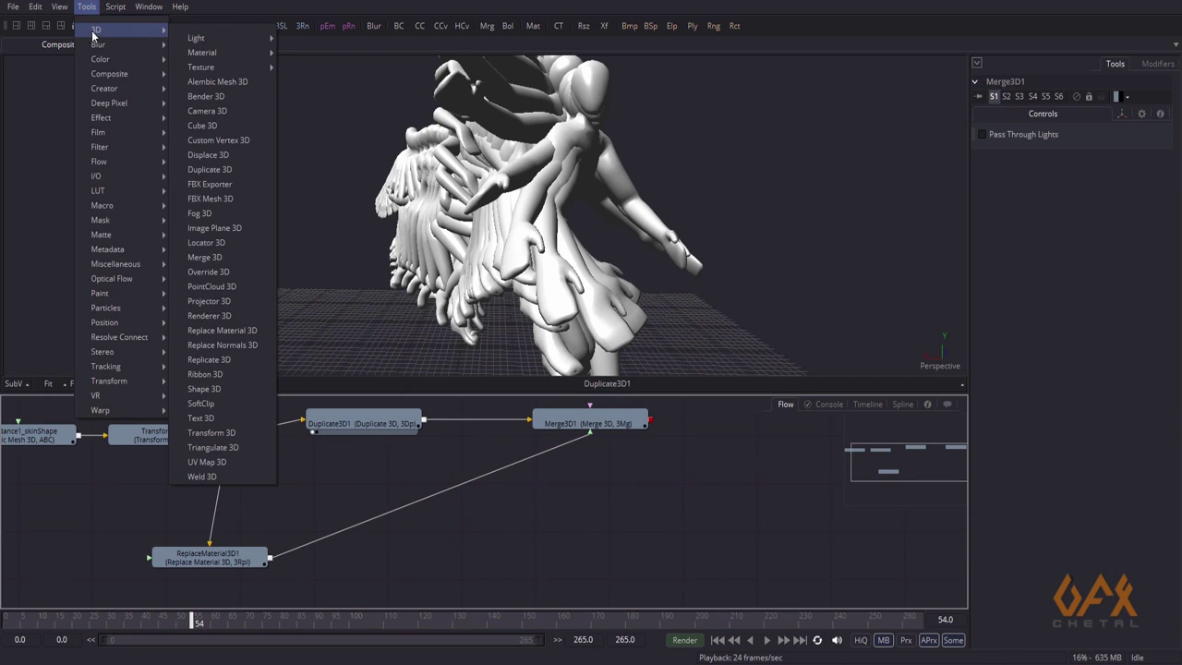
{"action": "left_click", "coordinate": [214, 155]}
{"action": "left_click_drag", "start_coordinate": [463, 547], "coordinate": [487, 567]}
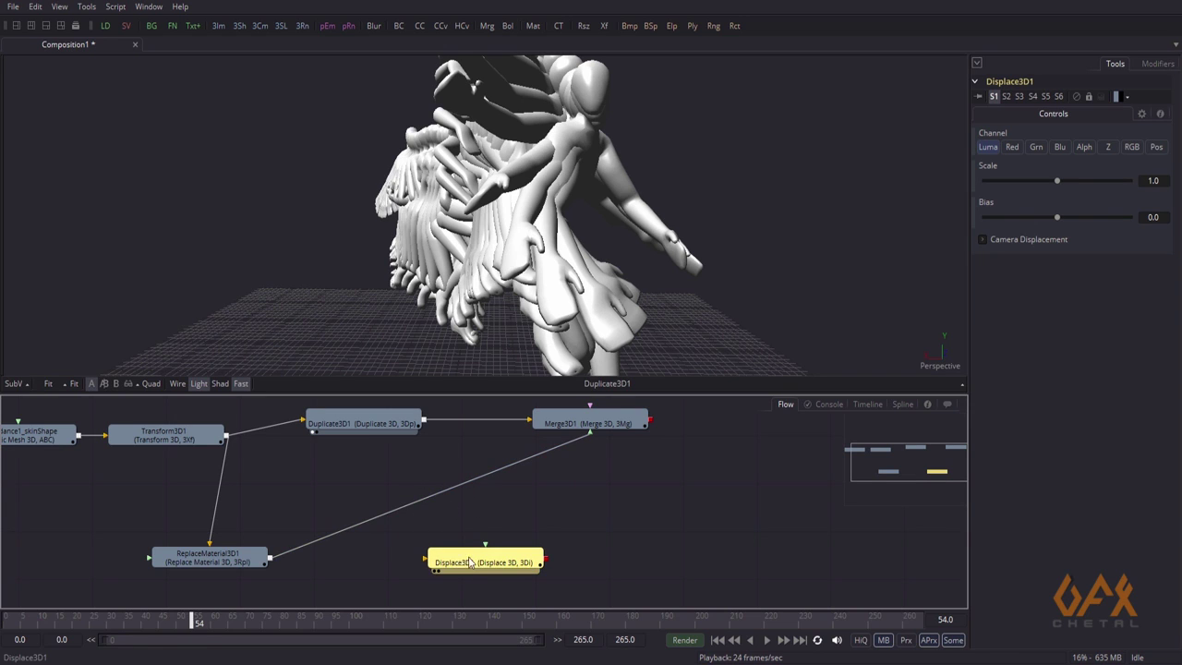
{"action": "left_click_drag", "start_coordinate": [472, 562], "coordinate": [587, 567]}
{"action": "middle_click_drag", "start_coordinate": [642, 499], "coordinate": [424, 486]}
Add a Background node and set its color to white, with red, green and blue at 1.0
{"action": "left_click", "coordinate": [539, 490]}
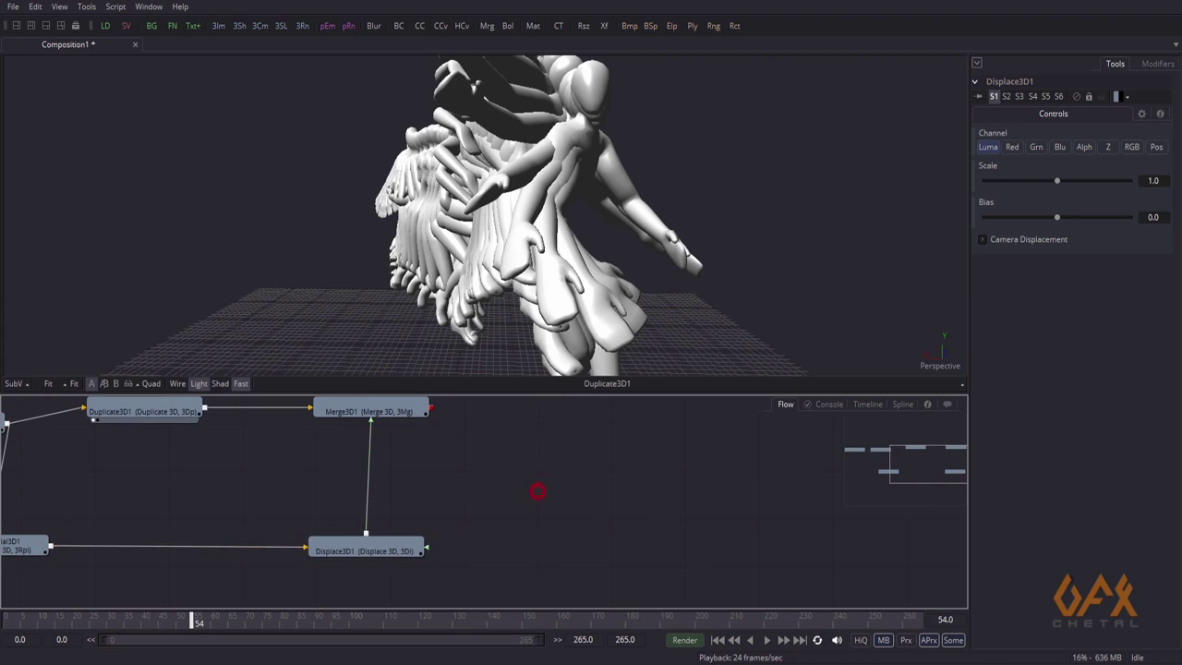
{"action": "left_click_drag", "start_coordinate": [153, 30], "coordinate": [582, 468]}
{"action": "left_click_drag", "start_coordinate": [1031, 227], "coordinate": [1139, 238]}
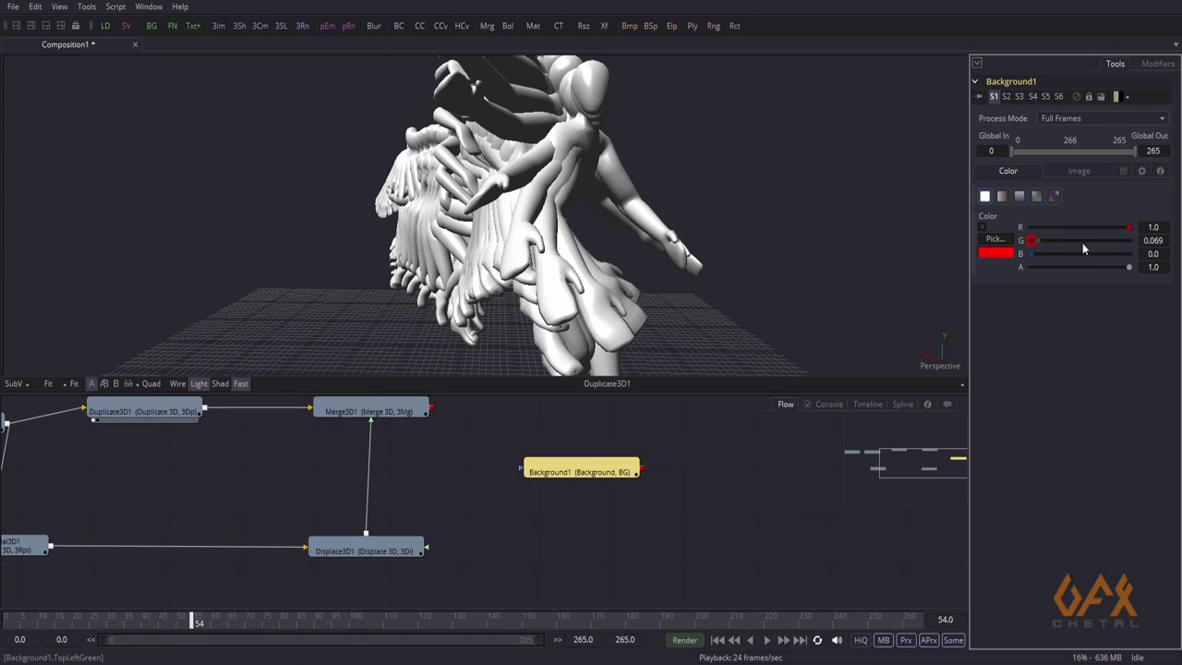
{"action": "left_click_drag", "start_coordinate": [1030, 240], "coordinate": [1128, 240]}
{"action": "left_click_drag", "start_coordinate": [1034, 255], "coordinate": [1128, 253]}
Place the Background node below Displace3D1, connect it as the displacement input, and show Displace3D1 in the viewer
{"action": "middle_click_drag", "start_coordinate": [545, 495], "coordinate": [535, 458]}
{"action": "left_click_drag", "start_coordinate": [605, 435], "coordinate": [290, 573]}
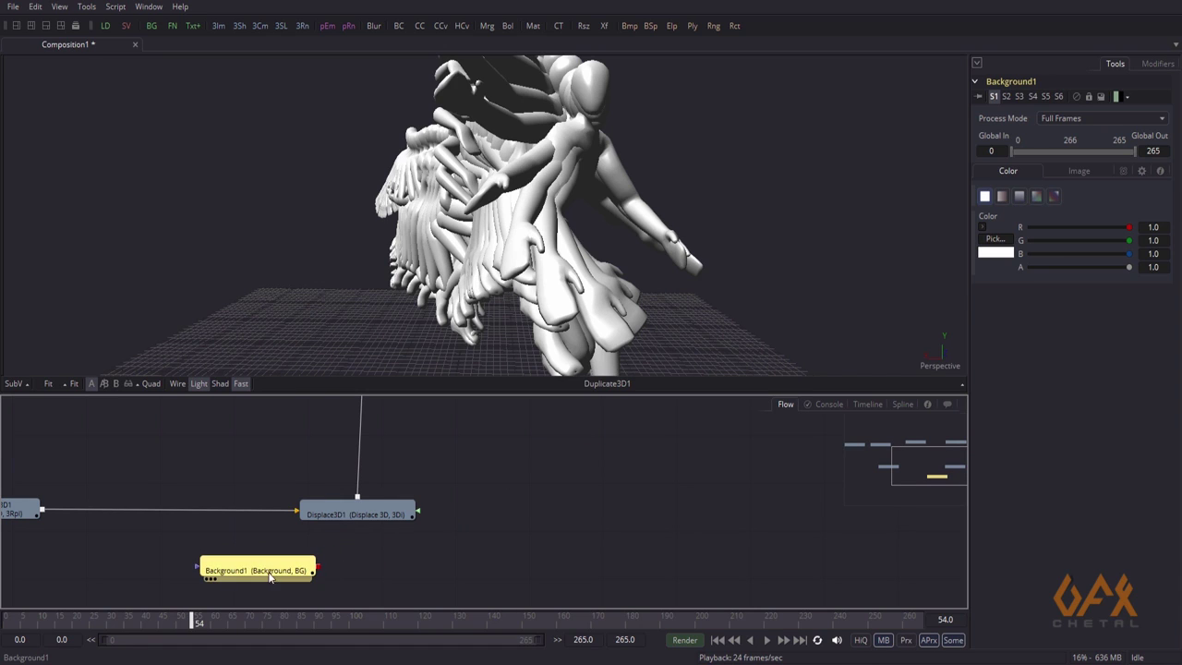
{"action": "left_click_drag", "start_coordinate": [318, 571], "coordinate": [418, 513]}
{"action": "left_click", "coordinate": [360, 514]}
{"action": "key", "text": "1"}
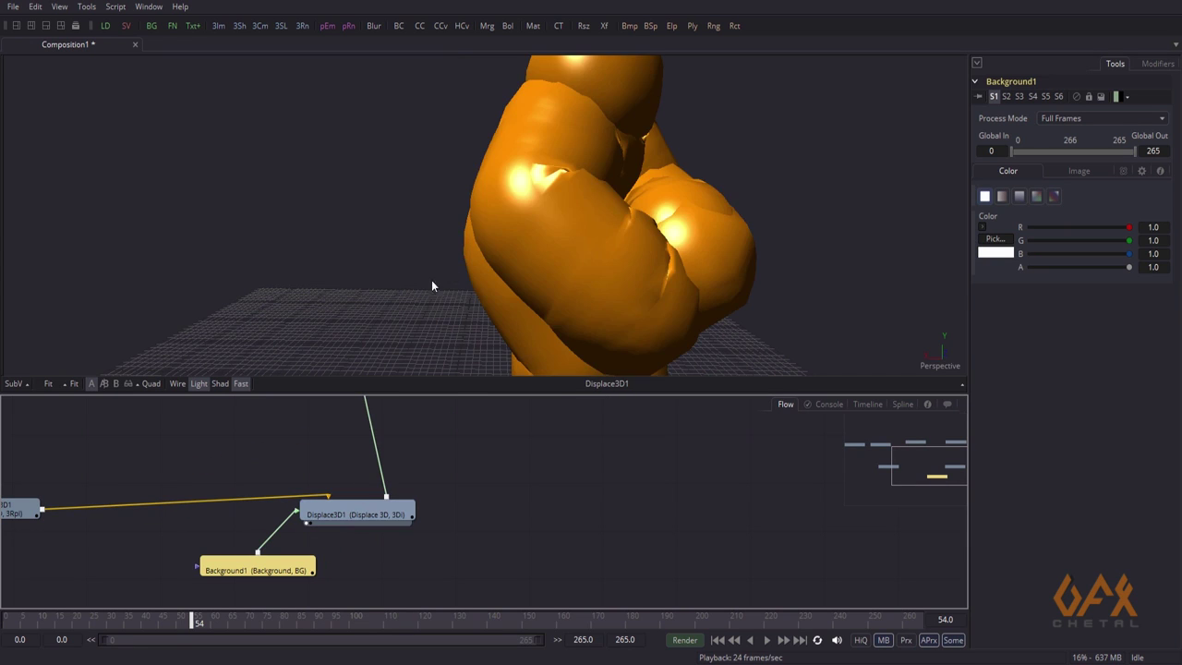
Check the displaced dancer at frame 91 and set the Displace3D1 scale to 0.1
{"action": "middle_click_drag", "start_coordinate": [503, 228], "coordinate": [204, 435], "text": "alt"}
{"action": "left_click_drag", "start_coordinate": [40, 616], "coordinate": [319, 585]}
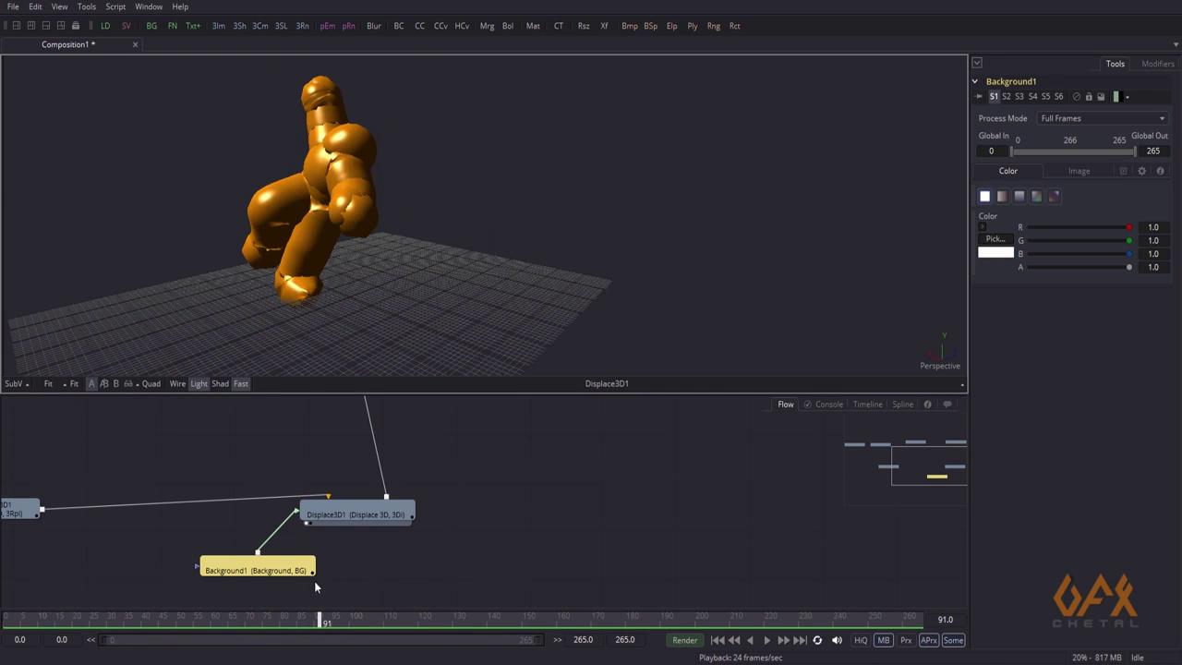
{"action": "left_click", "coordinate": [337, 515]}
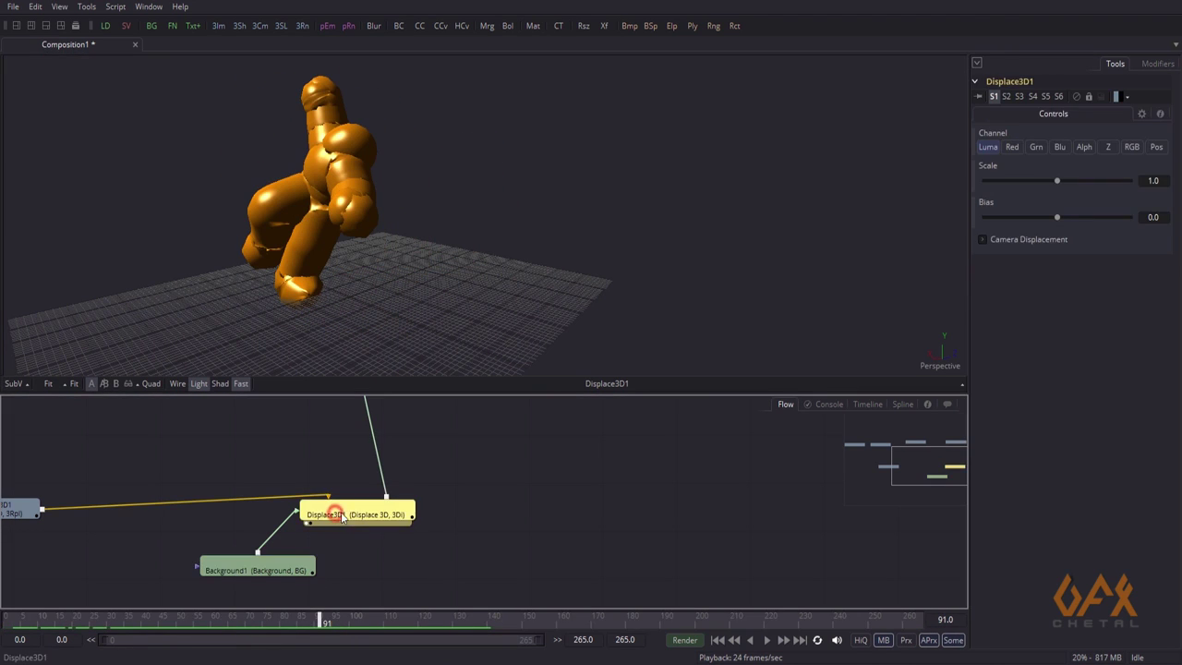
{"action": "left_click", "coordinate": [1165, 181]}
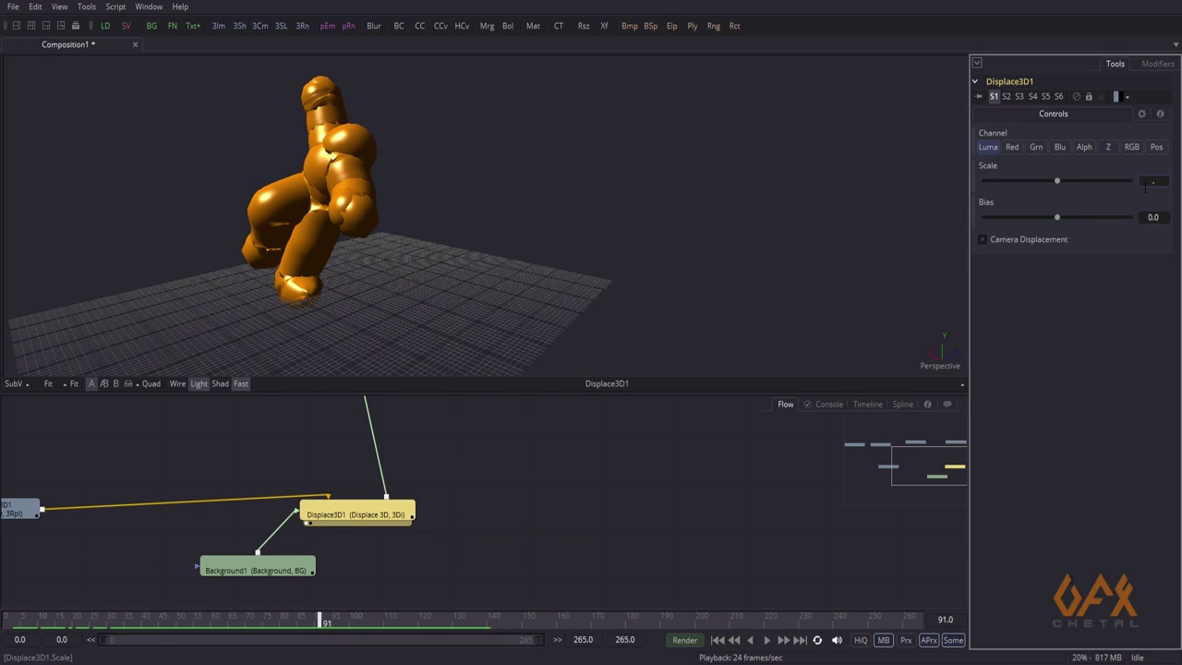
{"action": "type", "text": ".1"}
{"action": "key", "text": "Return"}
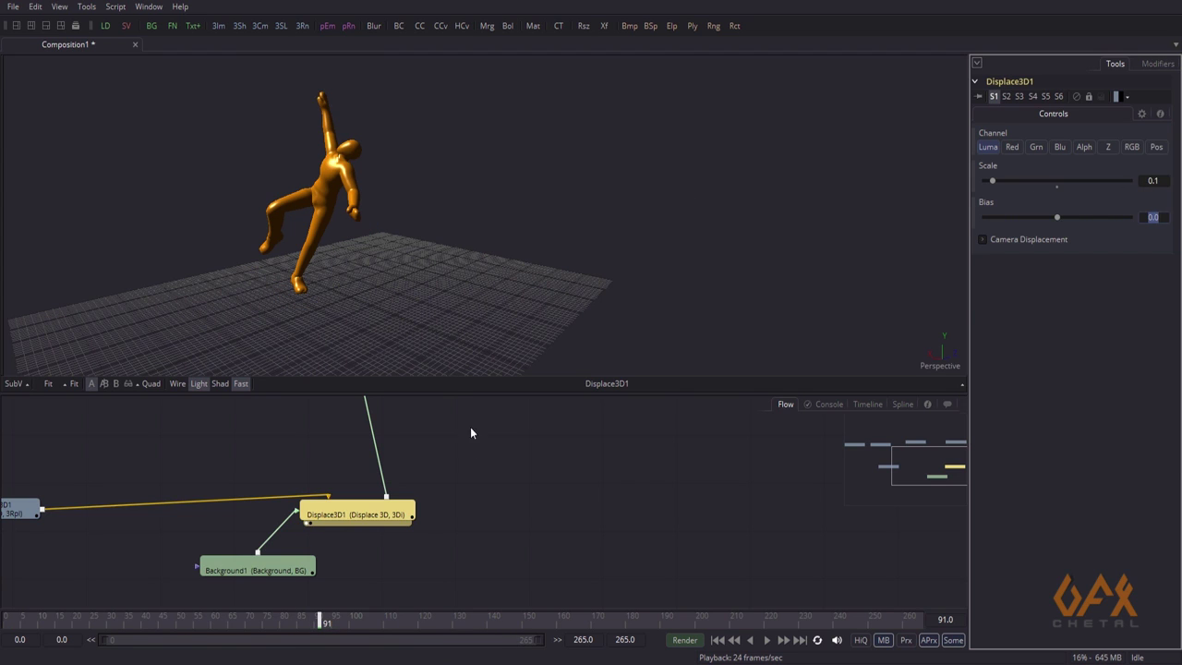
Show Merge3D1 in the viewer and scrub to frame 35 to examine the orange dancer against the trail
{"action": "left_click", "coordinate": [349, 525]}
{"action": "middle_click_drag", "start_coordinate": [349, 524], "coordinate": [446, 599]}
{"action": "left_click_drag", "start_coordinate": [448, 456], "coordinate": [459, 248]}
{"action": "middle_click_drag", "start_coordinate": [316, 289], "coordinate": [572, 296], "text": "alt"}
{"action": "left_click_drag", "start_coordinate": [323, 620], "coordinate": [127, 621]}
{"action": "middle_click_drag", "start_coordinate": [661, 190], "coordinate": [545, 195], "text": "alt"}
Try a Displace3D1 scale of 0.05 and check the orange dancer against the white trail from the side
{"action": "middle_click_drag", "start_coordinate": [390, 506], "coordinate": [383, 434]}
{"action": "left_click", "coordinate": [445, 524]}
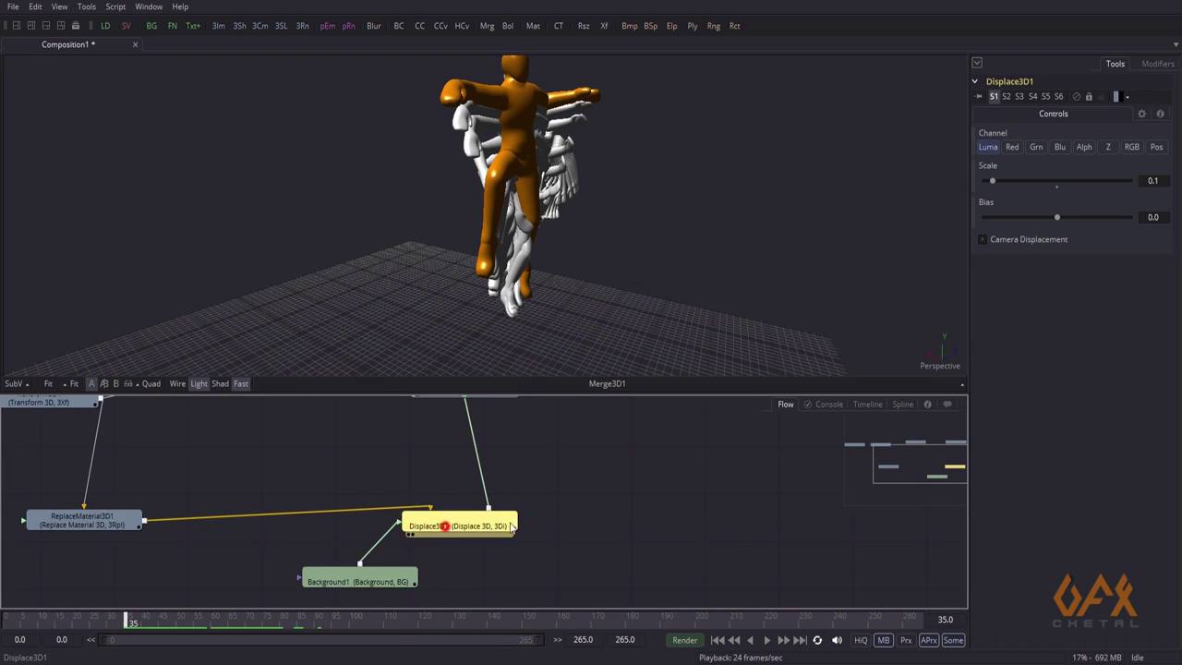
{"action": "left_click", "coordinate": [1166, 180]}
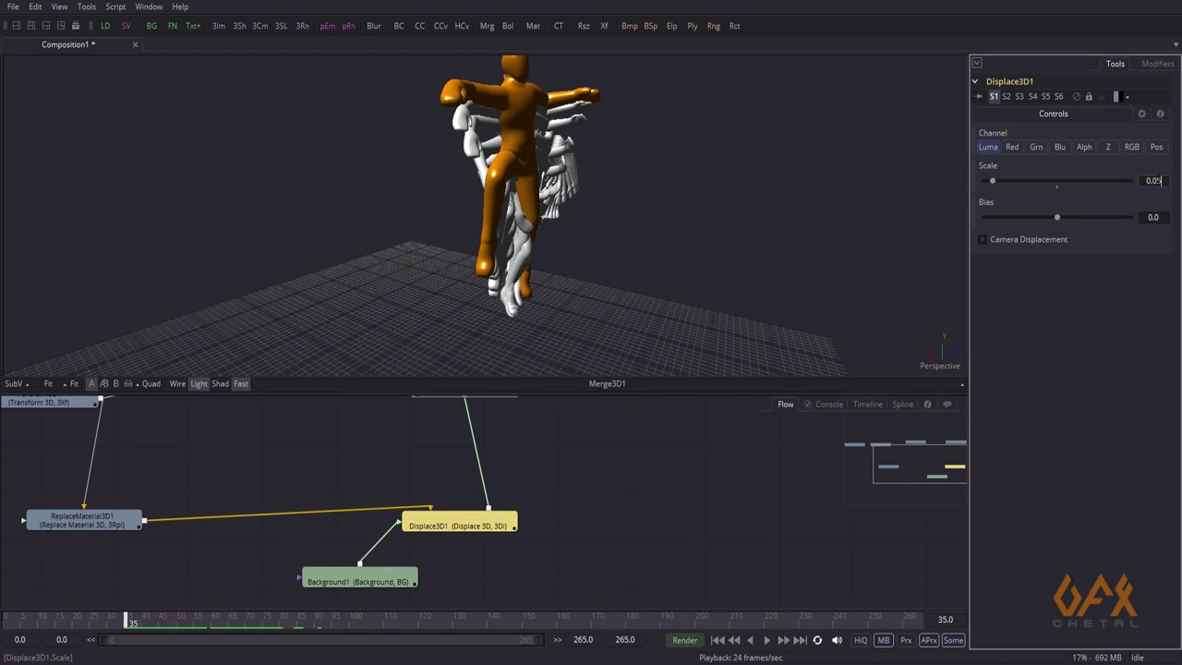
{"action": "type", "text": "0.05"}
{"action": "key", "text": "Return"}
{"action": "middle_click_drag", "start_coordinate": [414, 103], "coordinate": [506, 229], "text": "alt"}
Lower the Displace3D1 scale to 0.02 and further down to 0.001
{"action": "left_click", "coordinate": [1156, 180]}
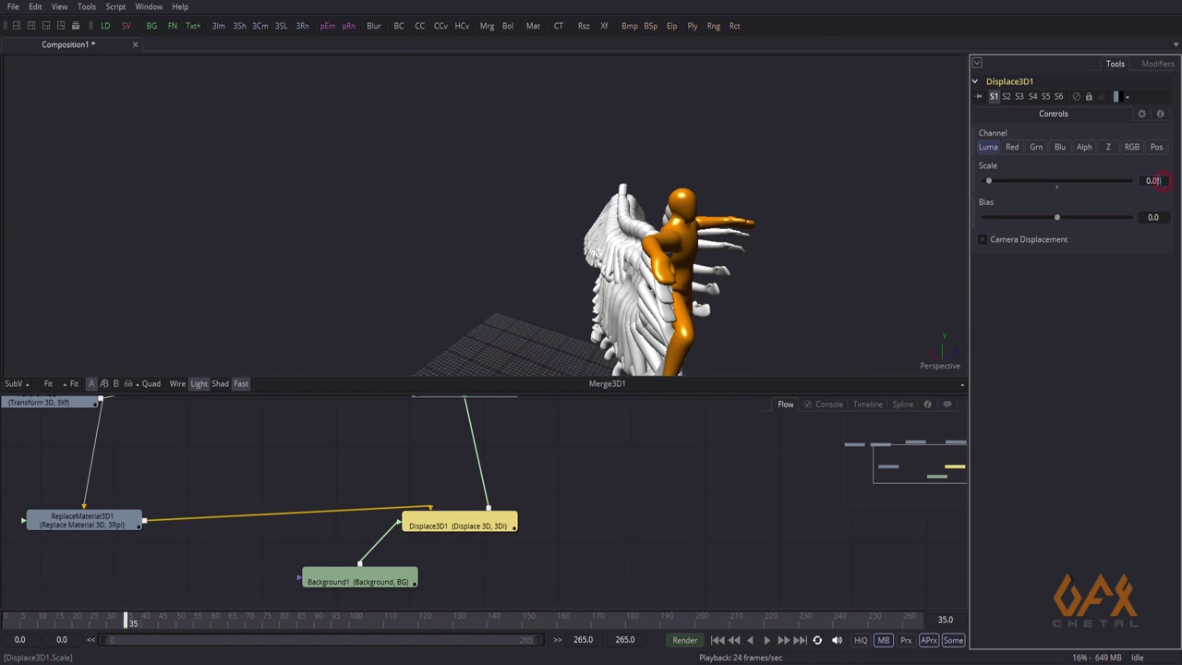
{"action": "type", "text": "0.02"}
{"action": "key", "text": "Tab"}
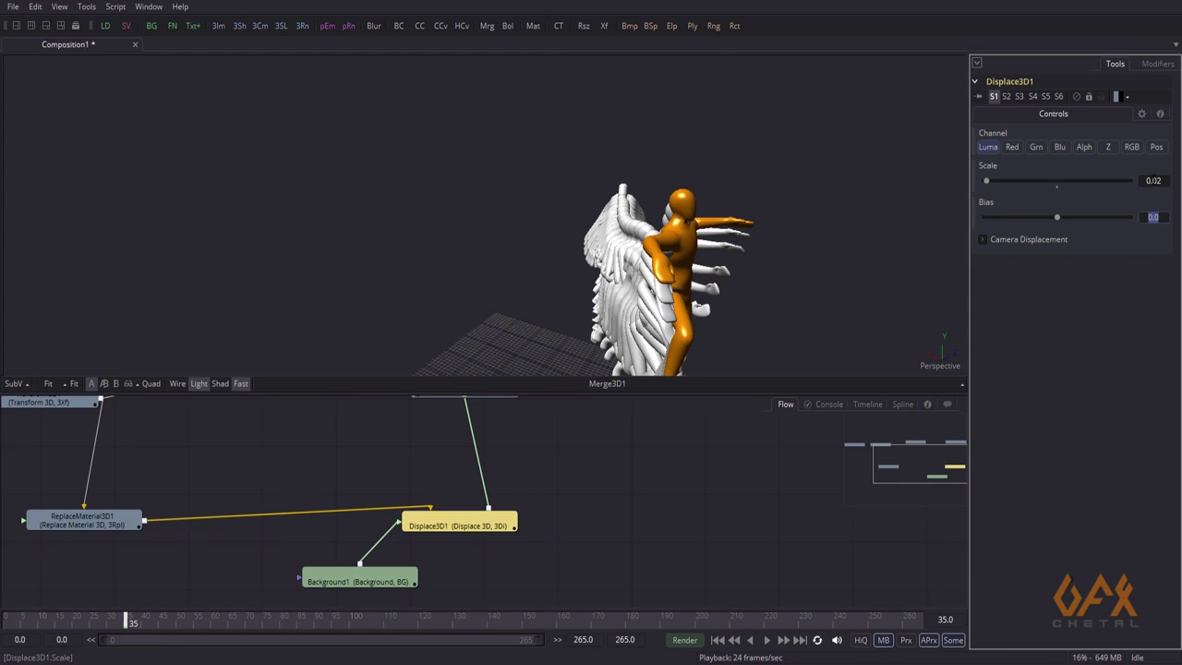
{"action": "key", "text": "Tab"}
{"action": "left_click", "coordinate": [1155, 181]}
{"action": "key", "text": "Tab"}
Play the merged dancer trail from frame 0 and examine the orange dancer at frame 81
{"action": "middle_click_drag", "start_coordinate": [613, 238], "coordinate": [153, 251]}
{"action": "left_click", "coordinate": [11, 621]}
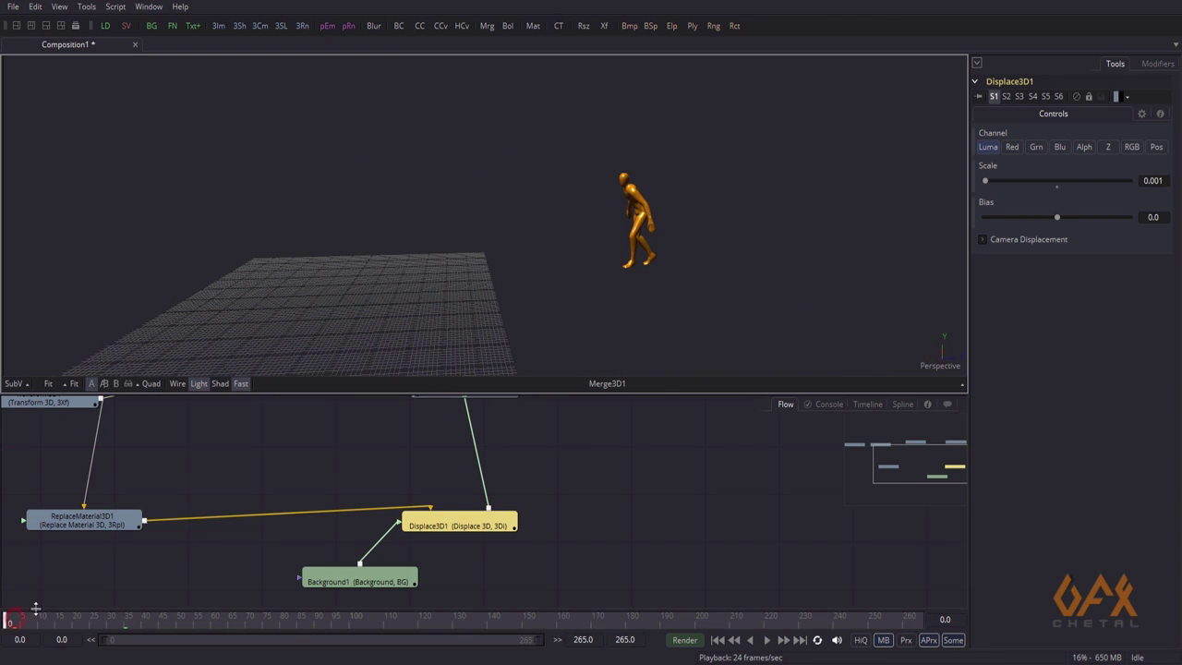
{"action": "left_click", "coordinate": [767, 640]}
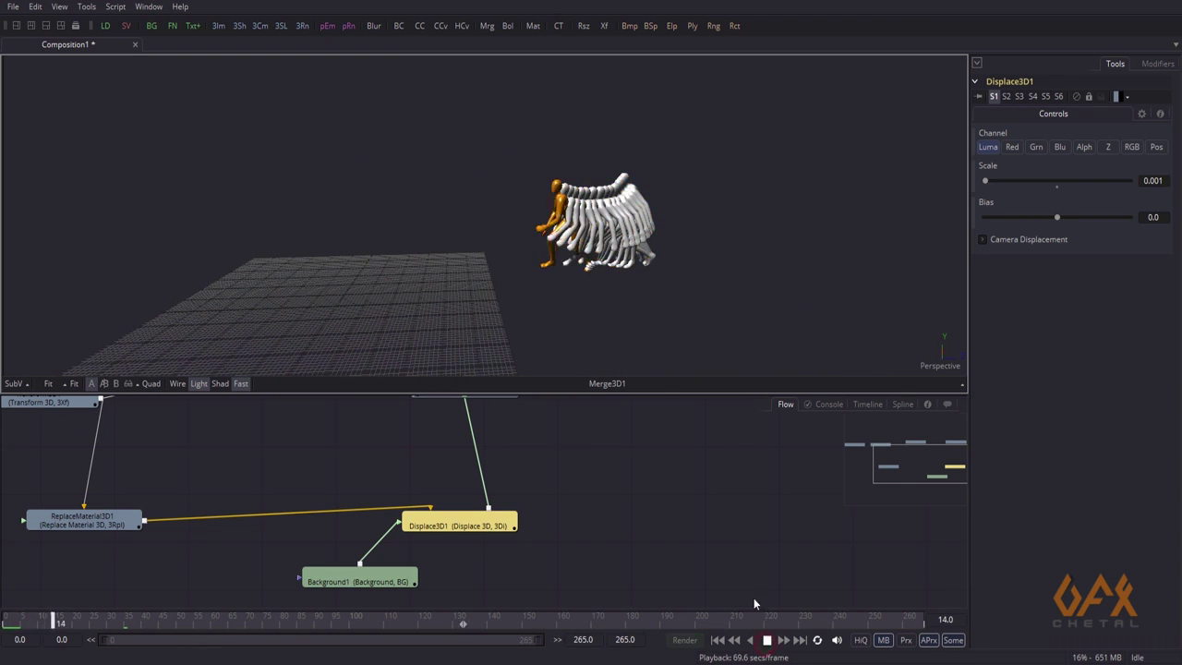
{"action": "middle_click_drag", "start_coordinate": [559, 365], "coordinate": [818, 304], "text": "alt"}
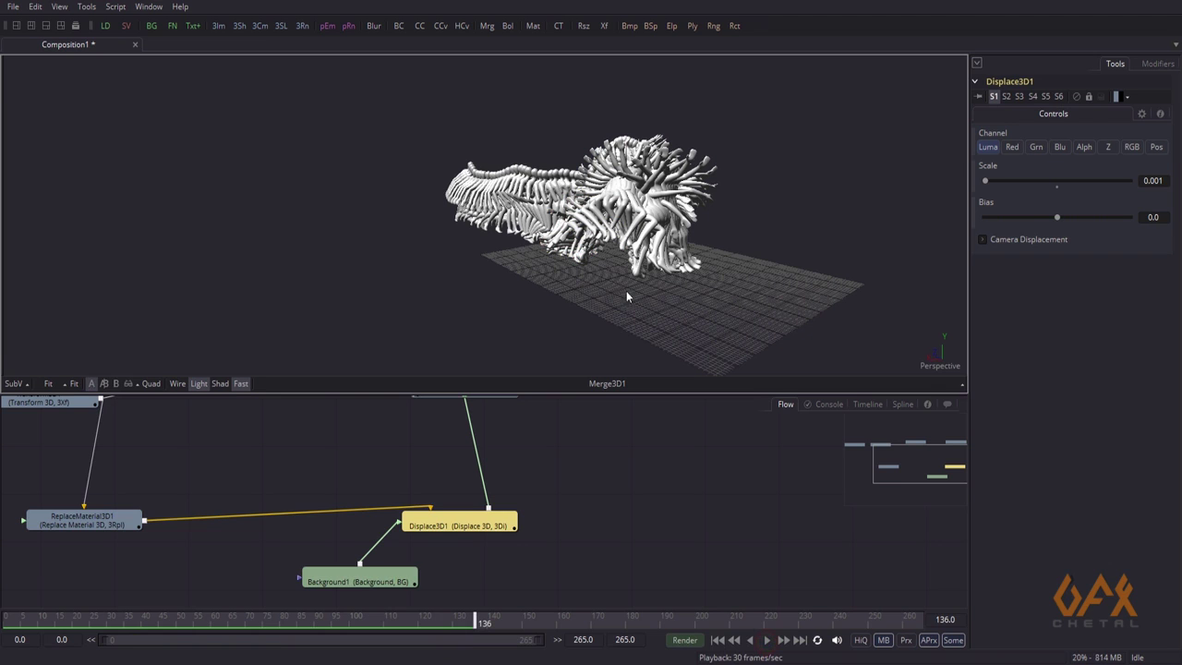
{"action": "left_click_drag", "start_coordinate": [469, 623], "coordinate": [287, 615]}
{"action": "scroll", "coordinate": [598, 247], "scroll_direction": "up", "scroll_amount": 5}
{"action": "mouse_move", "coordinate": [599, 264]}
{"action": "middle_mouse_down", "text": "alt"}
{"action": "mouse_move", "coordinate": [672, 267]}
{"action": "mouse_move", "coordinate": [607, 264]}
{"action": "middle_mouse_up", "text": "alt"}
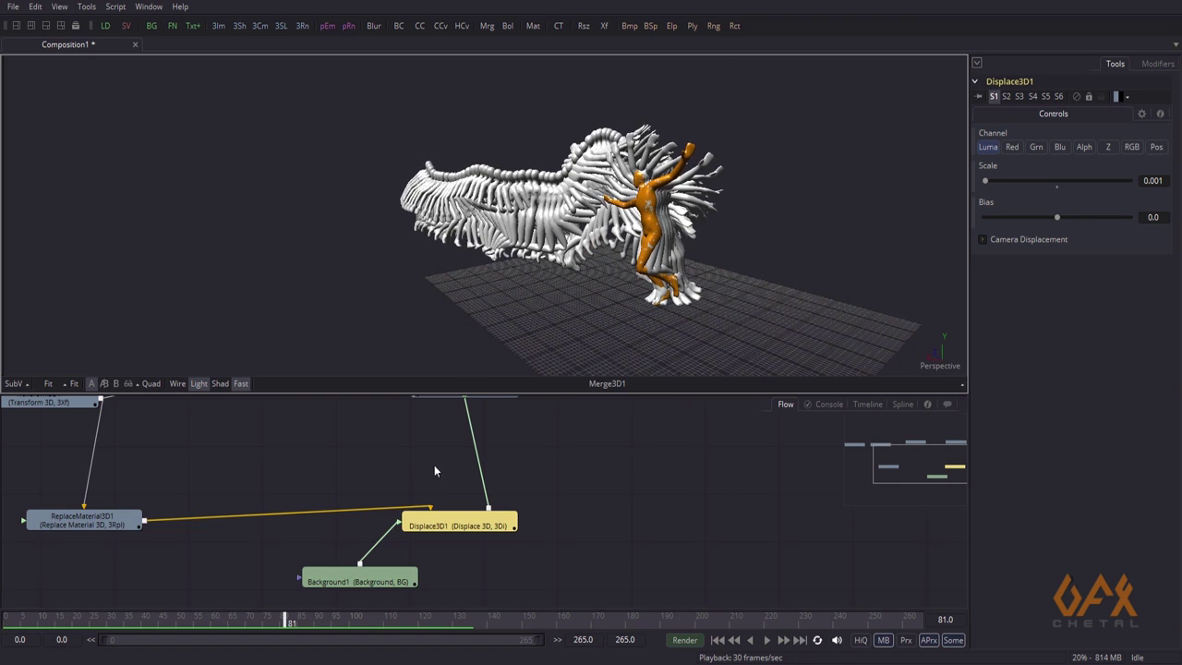
Set the Displace3D1 scale to 0.003 and inspect the orange dancer close up
{"action": "left_click", "coordinate": [1155, 180]}
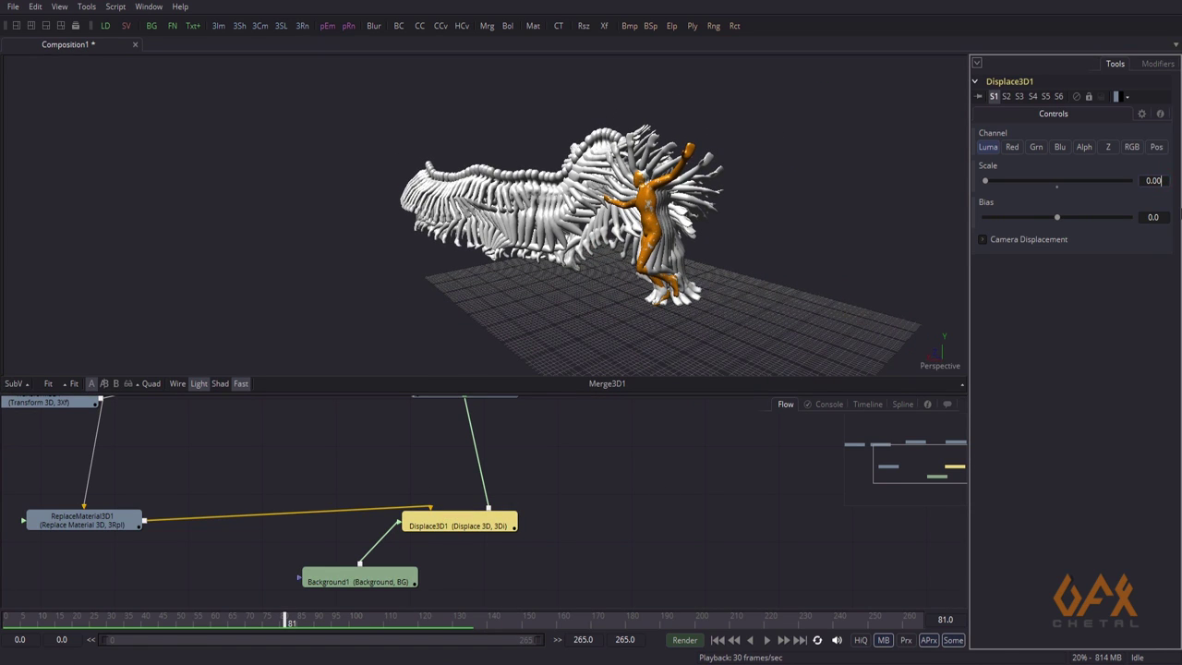
{"action": "type", "text": "0.003"}
{"action": "key", "text": "Tab"}
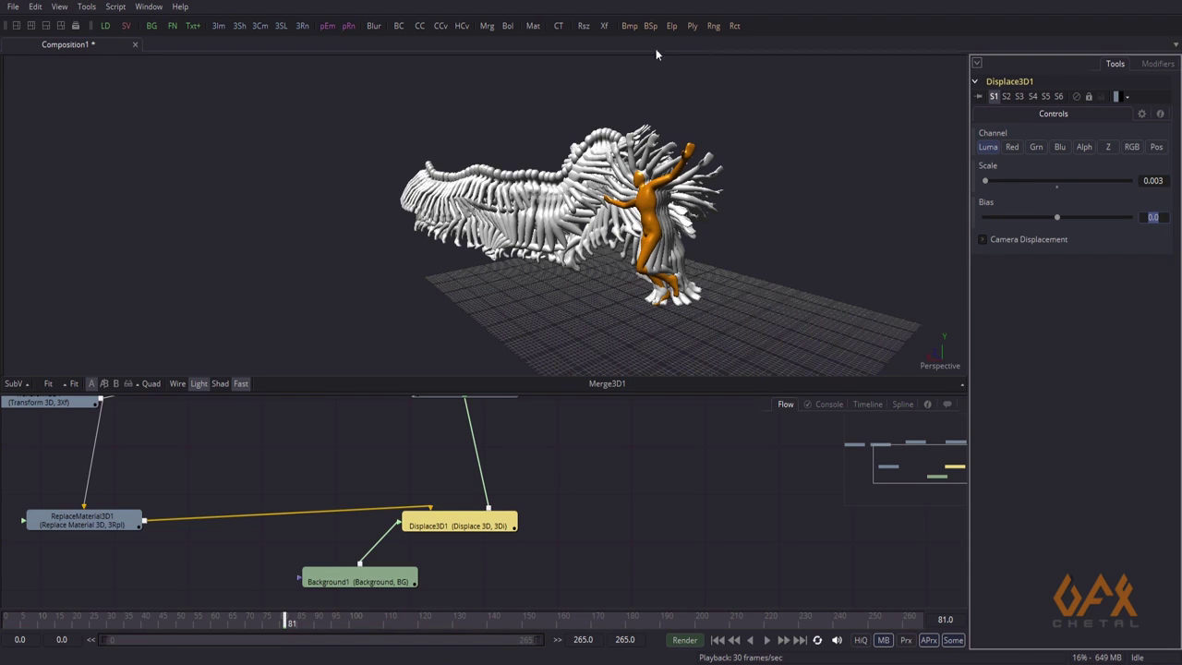
{"action": "mouse_move", "coordinate": [503, 238]}
{"action": "middle_mouse_down", "text": "alt"}
{"action": "mouse_move", "coordinate": [466, 222]}
{"action": "mouse_move", "coordinate": [553, 201]}
{"action": "mouse_move", "coordinate": [509, 220]}
{"action": "middle_mouse_up", "text": "alt"}
{"action": "scroll", "coordinate": [510, 221], "scroll_direction": "up", "scroll_amount": 3, "text": "ctrl"}
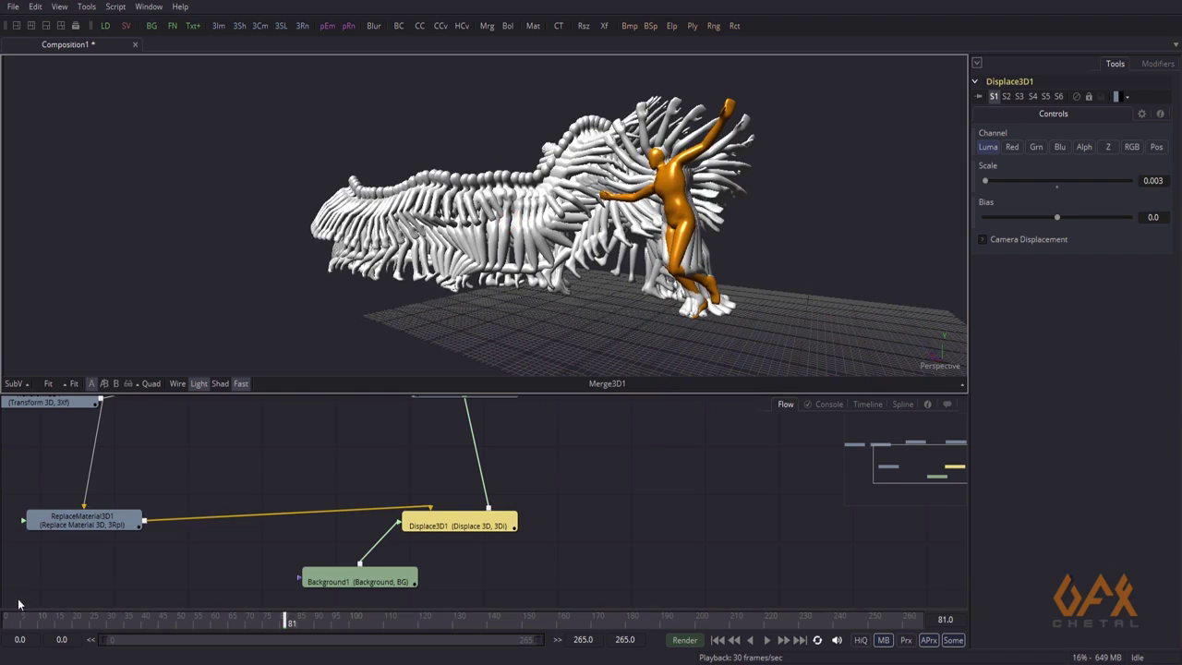
Play the dancer trail from frame 0, review it, and stop playback
{"action": "left_click", "coordinate": [11, 620]}
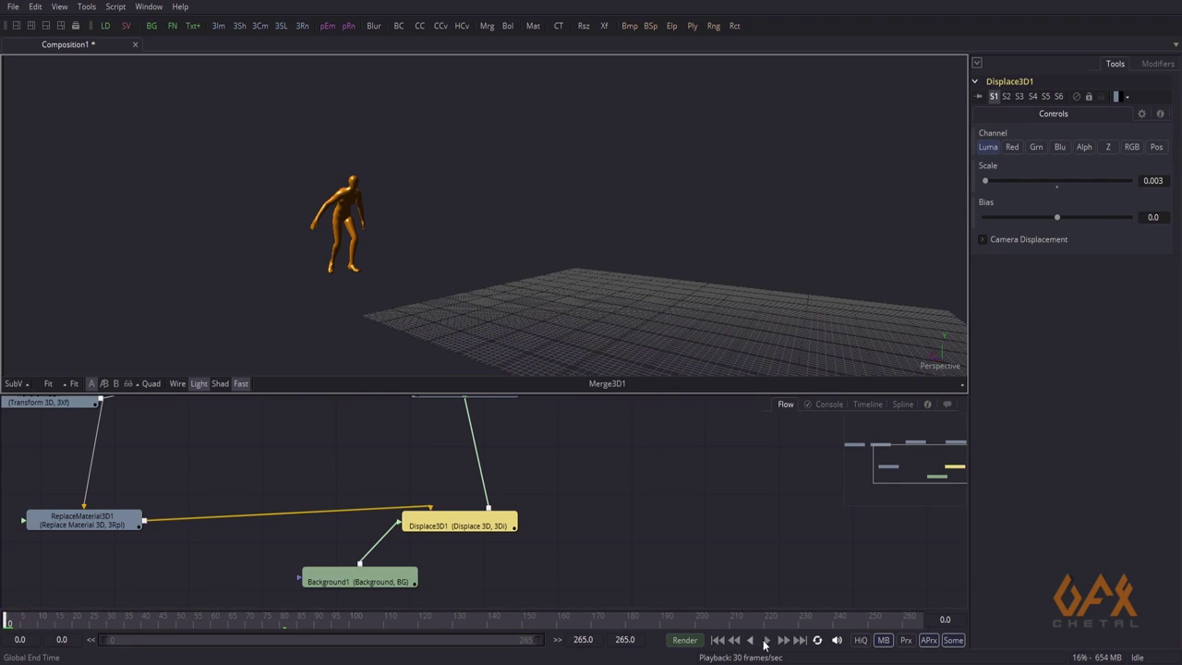
{"action": "left_click", "coordinate": [765, 640]}
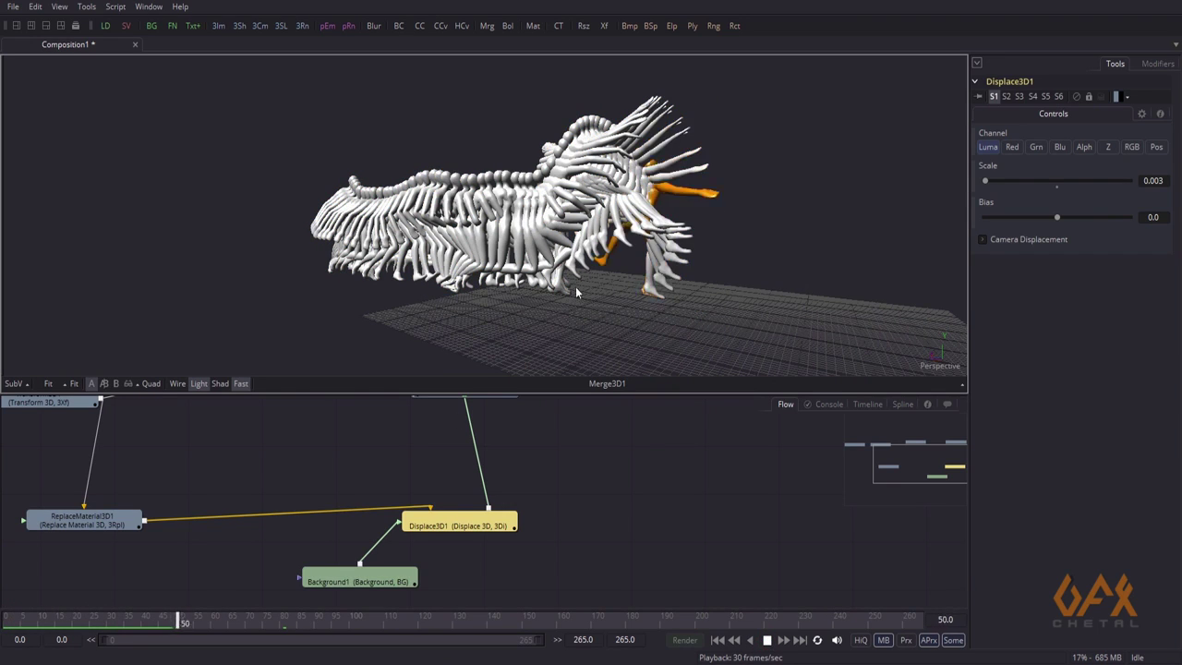
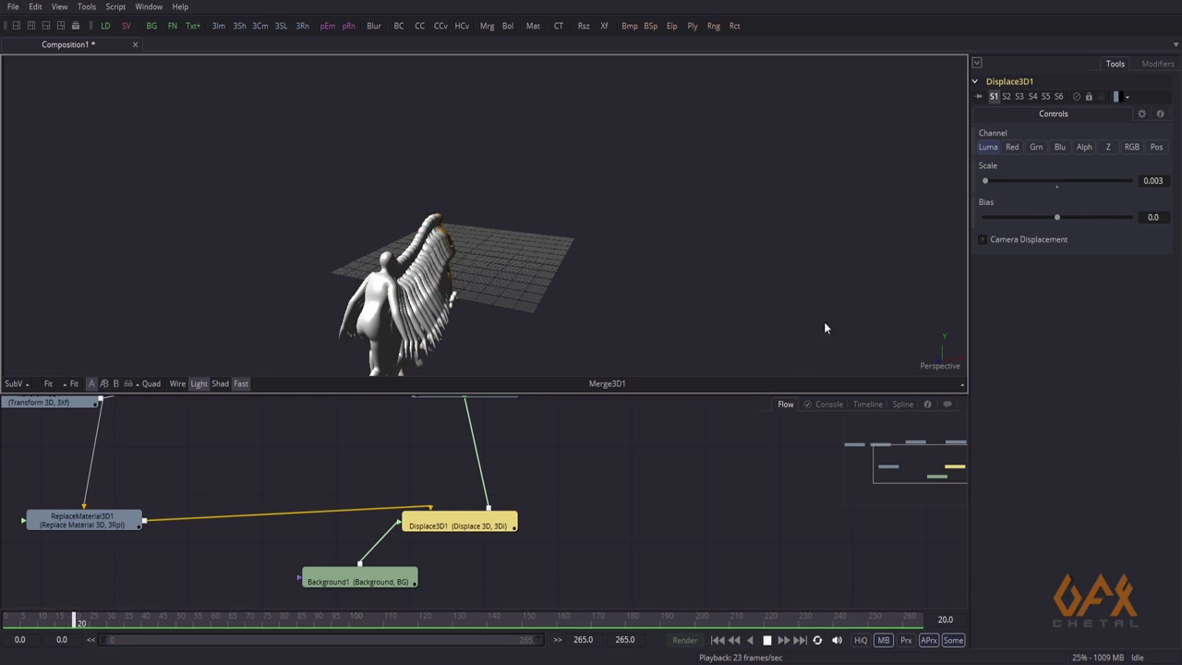
{"action": "left_click", "coordinate": [763, 639]}
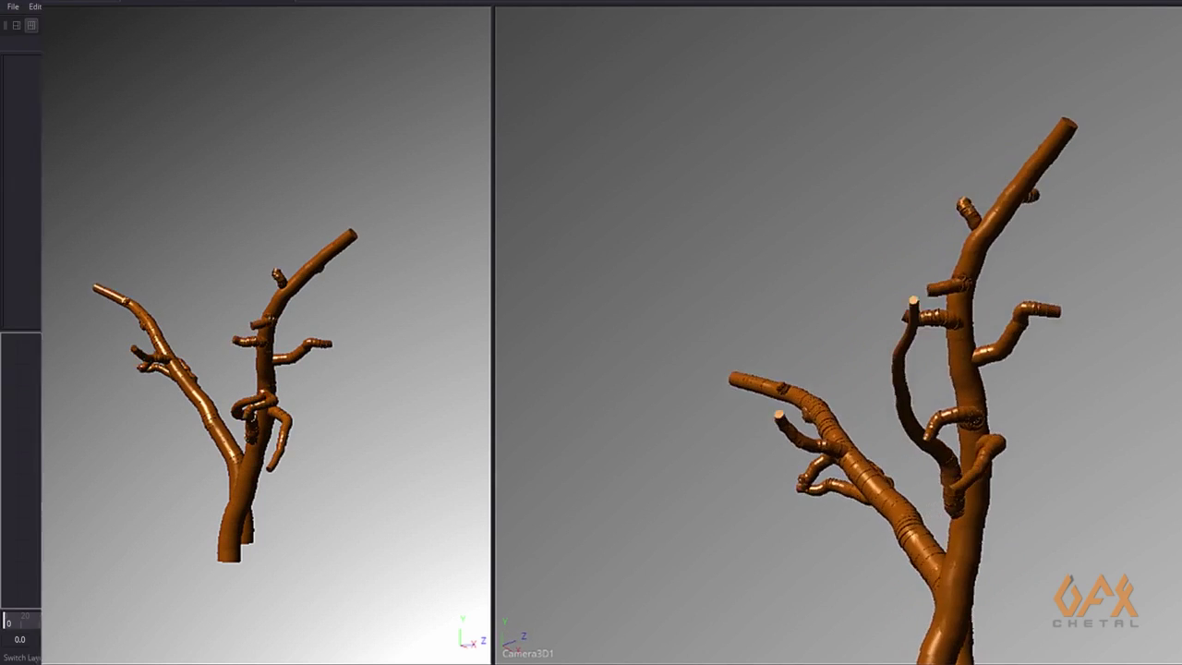
In a new composition, add a pEmitter node connected to a pRender node
{"action": "left_click_drag", "start_coordinate": [482, 331], "coordinate": [477, 398]}
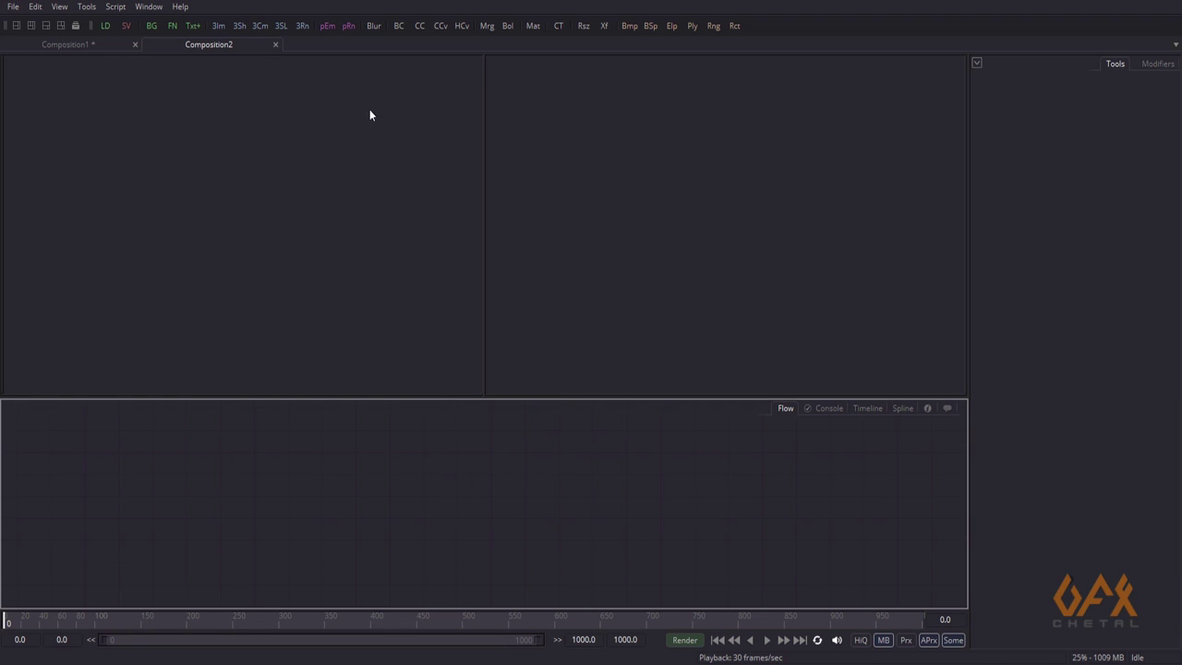
{"action": "left_click", "coordinate": [327, 27]}
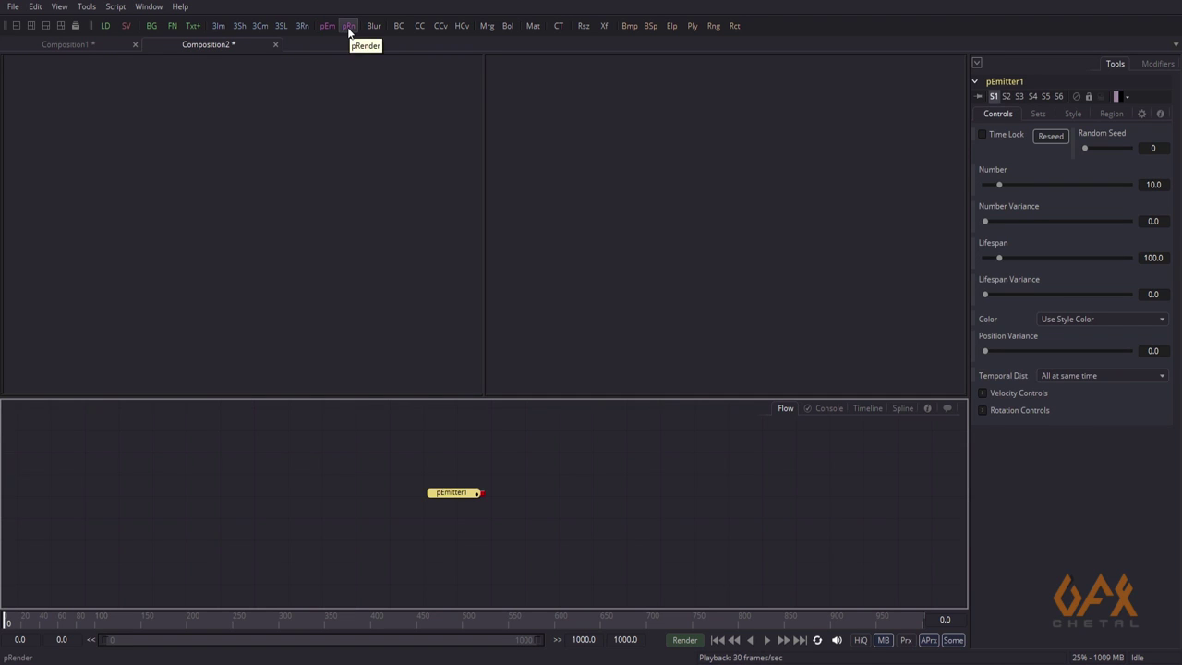
{"action": "left_click", "coordinate": [349, 26]}
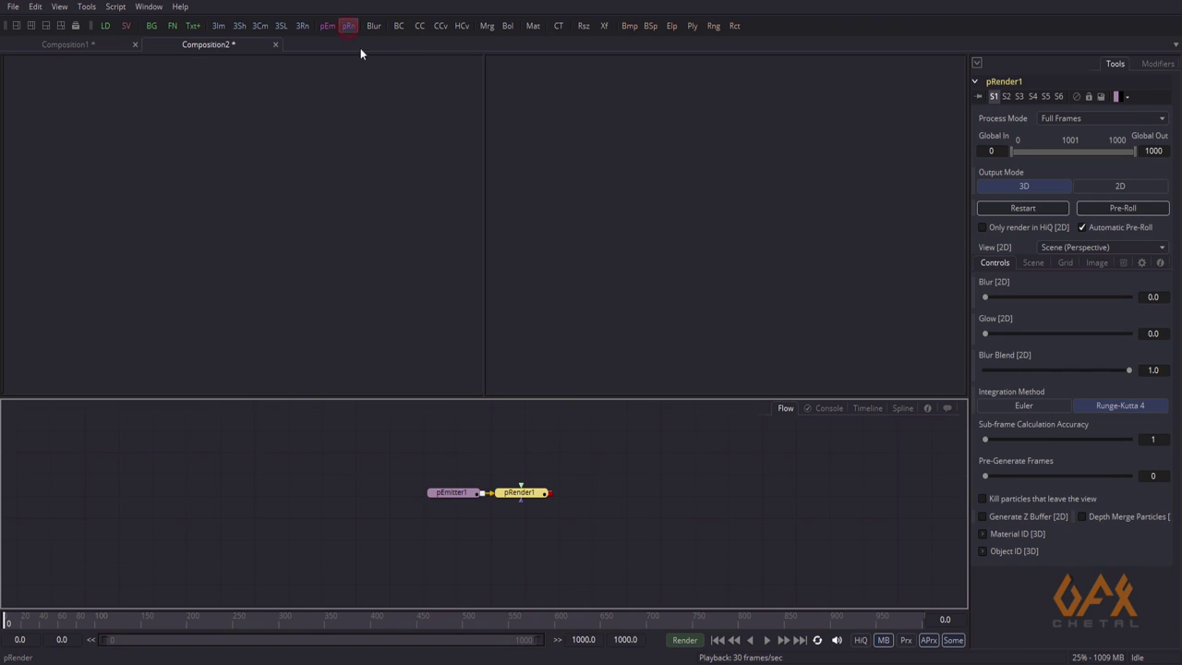
Set the global end frame to 200 and show pRender1 in the viewer
{"action": "left_click", "coordinate": [637, 639]}
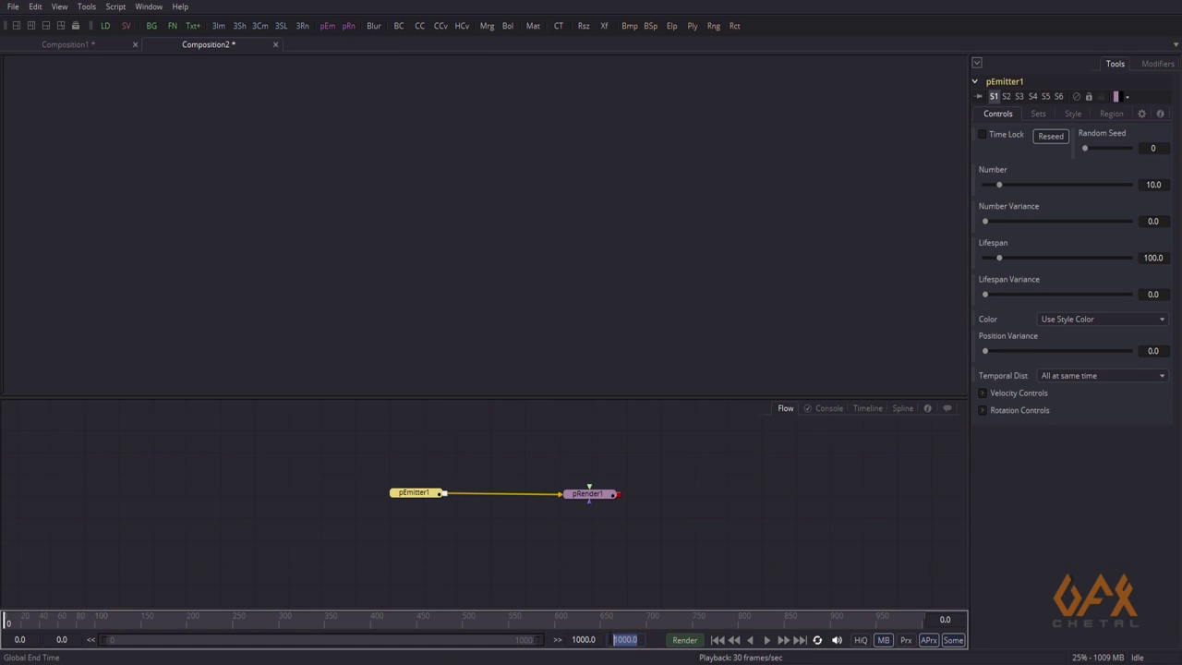
{"action": "type", "text": "200"}
{"action": "key", "text": "Return"}
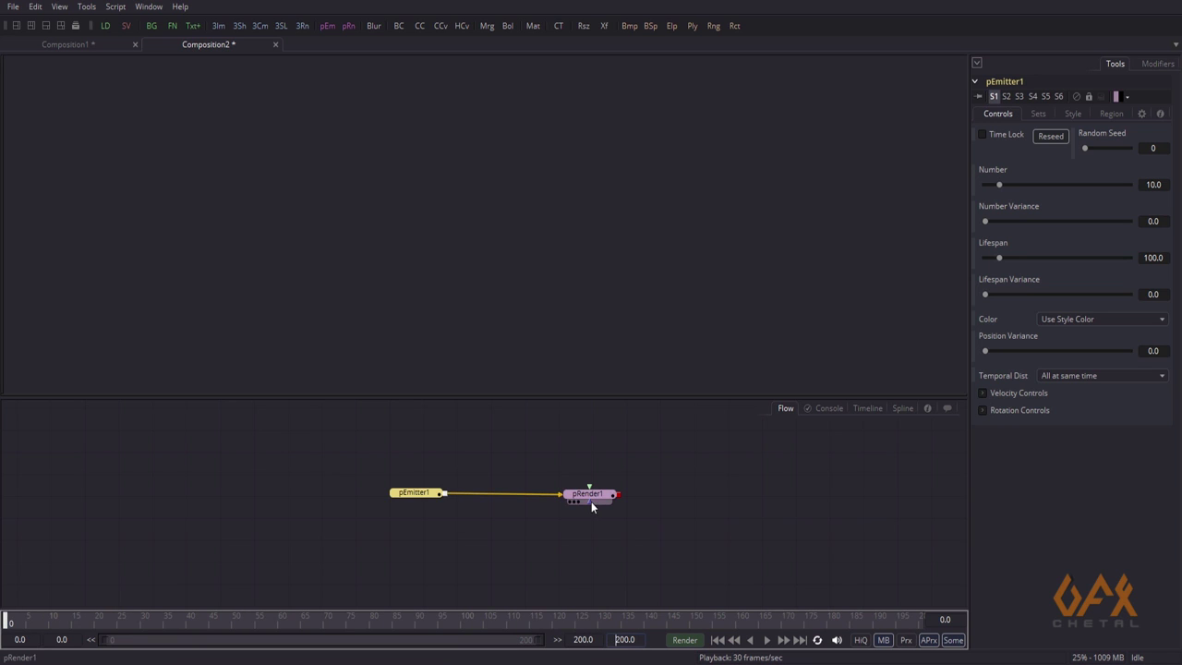
{"action": "left_click_drag", "start_coordinate": [596, 499], "coordinate": [563, 267]}
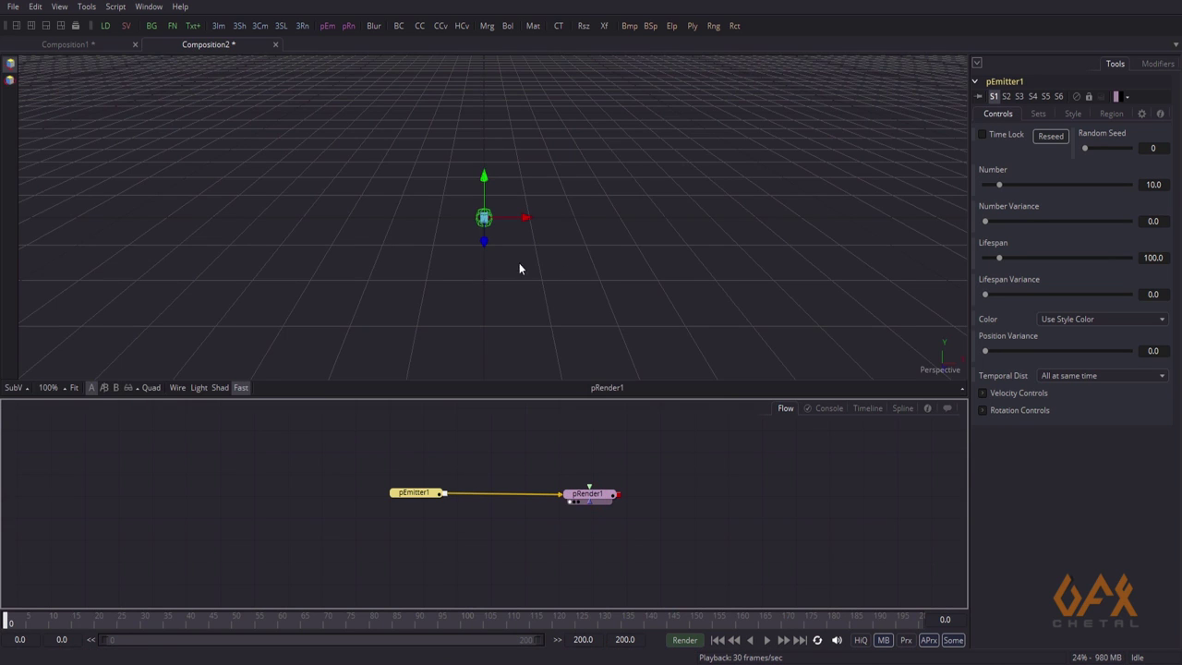
{"action": "middle_click_drag", "start_coordinate": [435, 304], "coordinate": [619, 244], "text": "alt"}
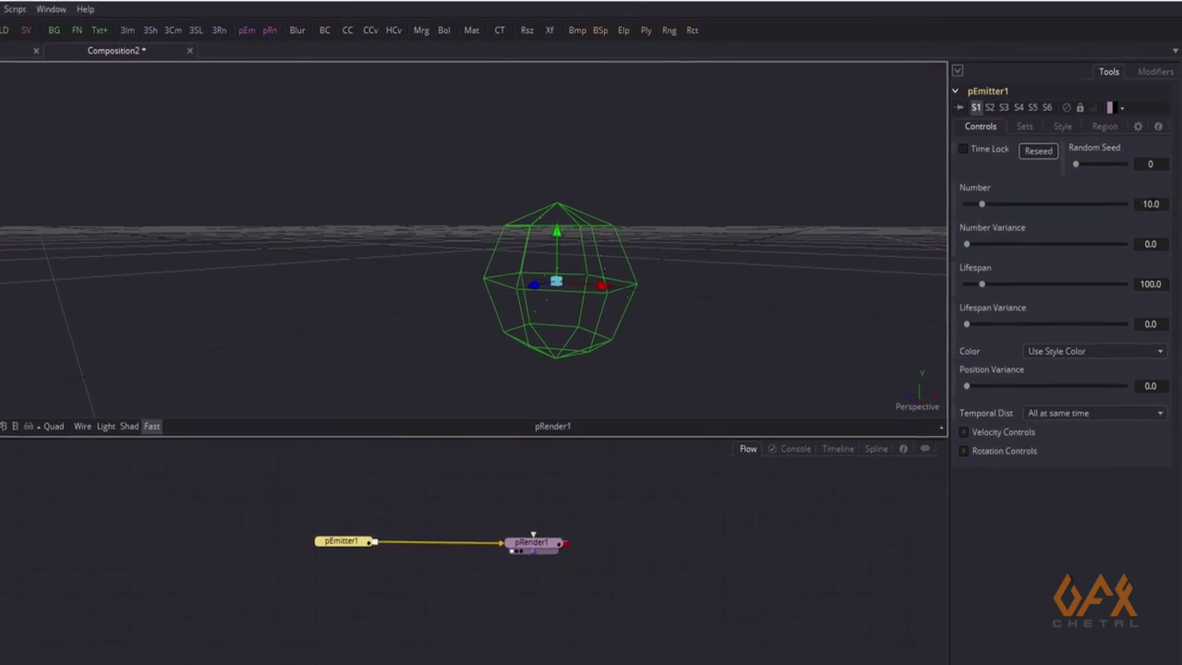
Set the pEmitter1 Number to 1 and keyframe it at frame 0
{"action": "left_click", "coordinate": [1150, 243]}
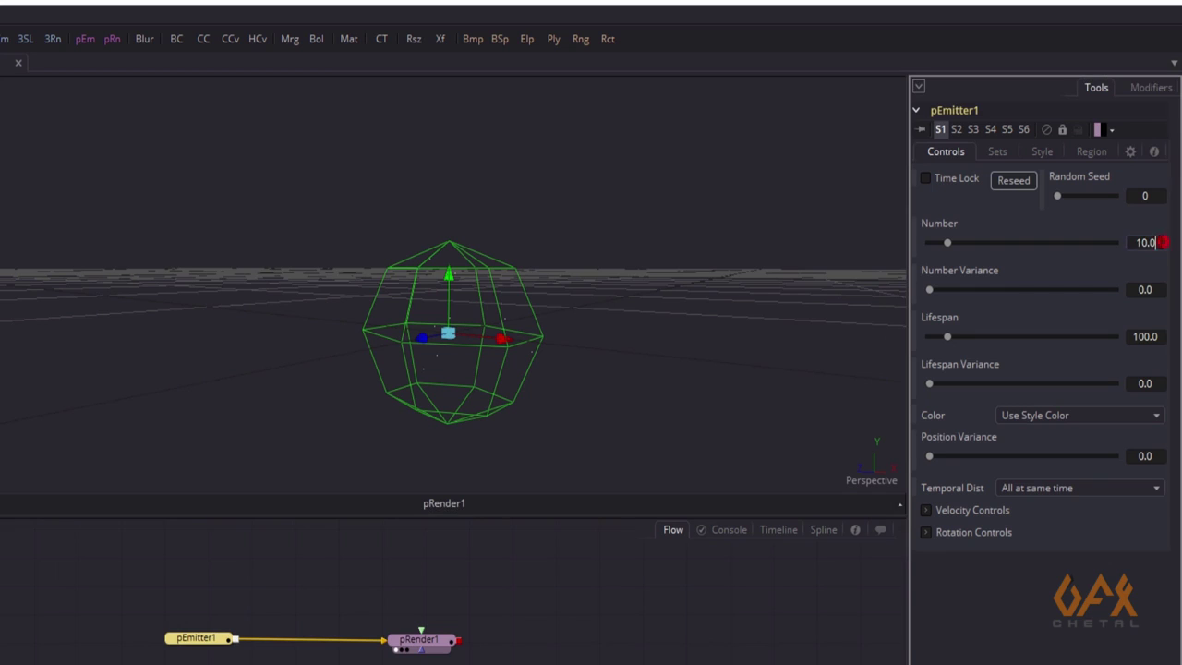
{"action": "type", "text": "1"}
{"action": "key", "text": "Tab"}
{"action": "right_click", "coordinate": [965, 225]}
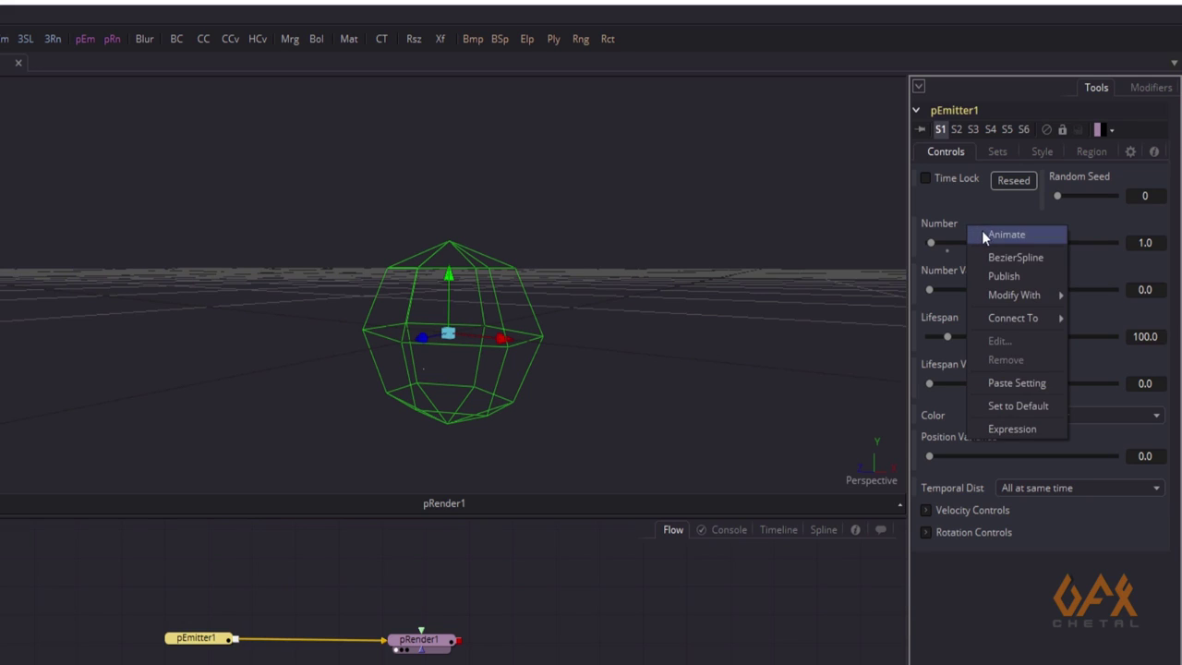
{"action": "left_click", "coordinate": [982, 230]}
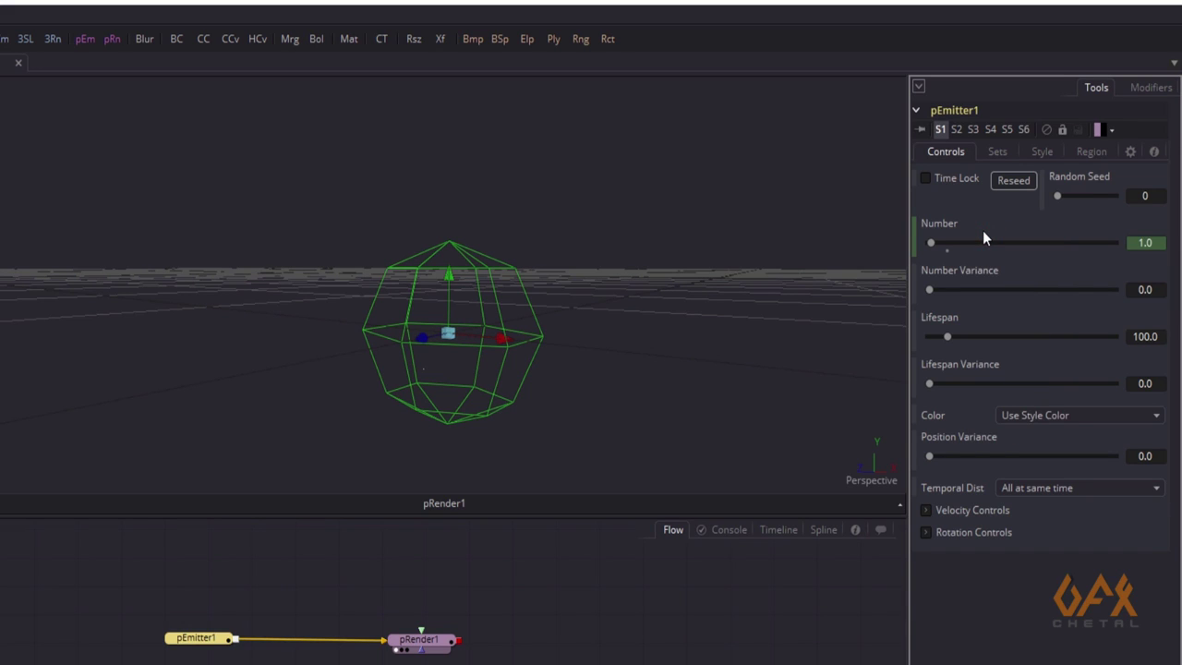
Keyframe the pEmitter1 Number to 0 on a following frame and set its Lifespan to 160
{"action": "left_click", "coordinate": [1130, 243]}
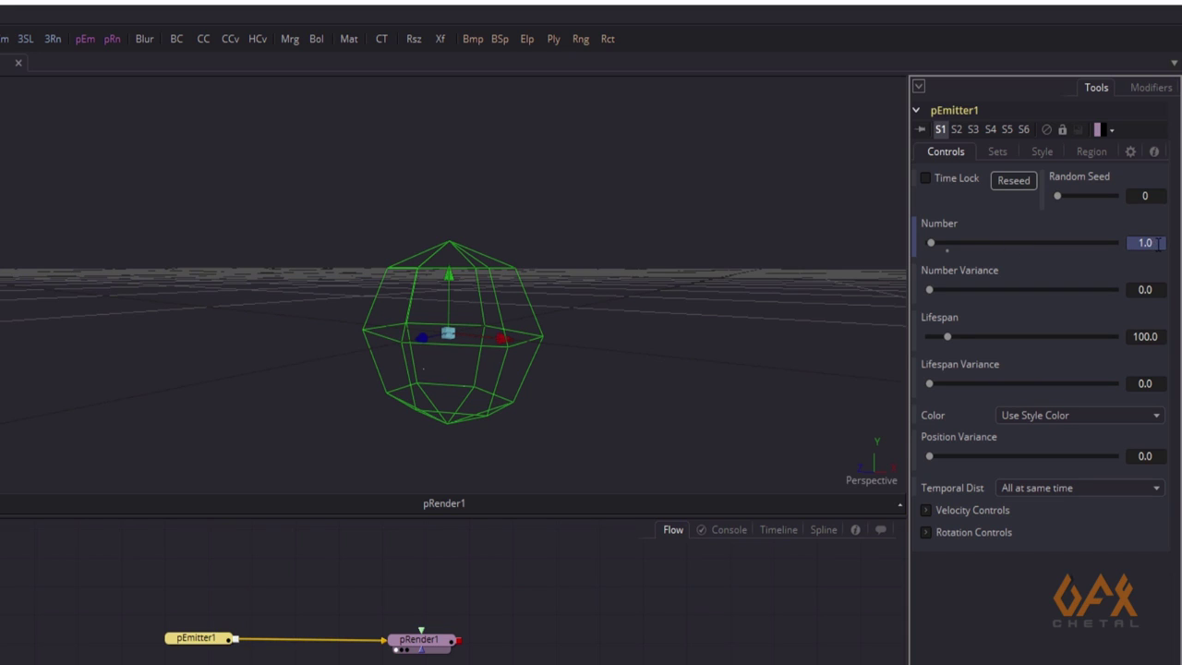
{"action": "type", "text": "0"}
{"action": "key", "text": "Tab"}
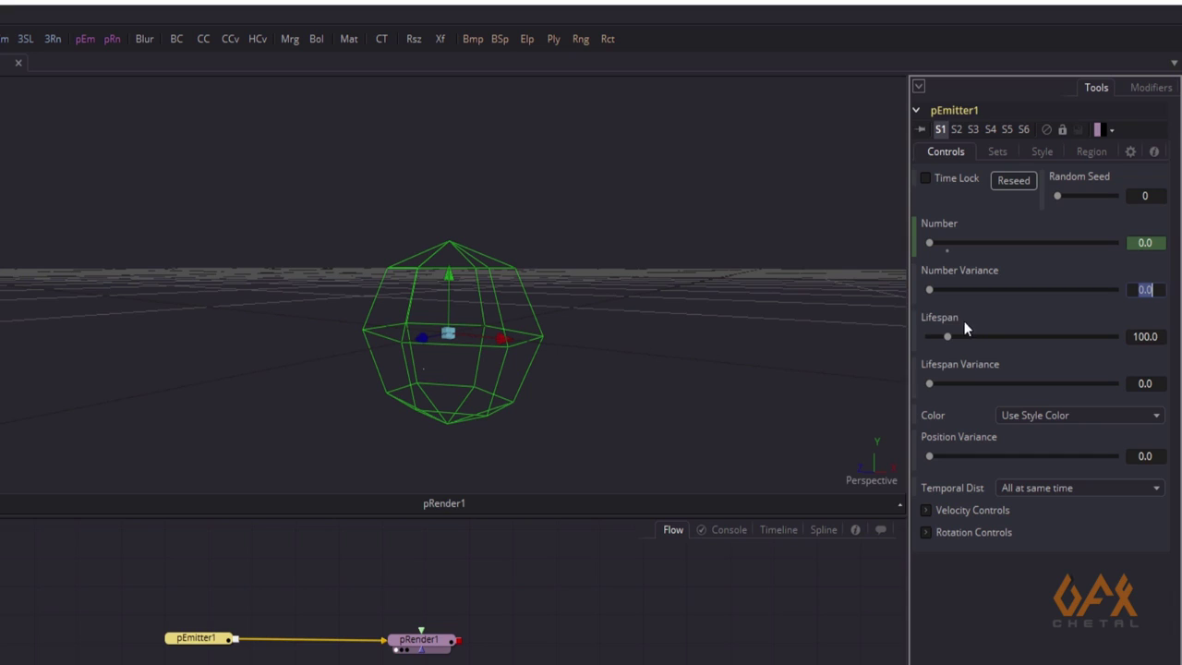
{"action": "left_click", "coordinate": [1159, 336]}
{"action": "type", "text": "160"}
{"action": "key", "text": "Tab"}
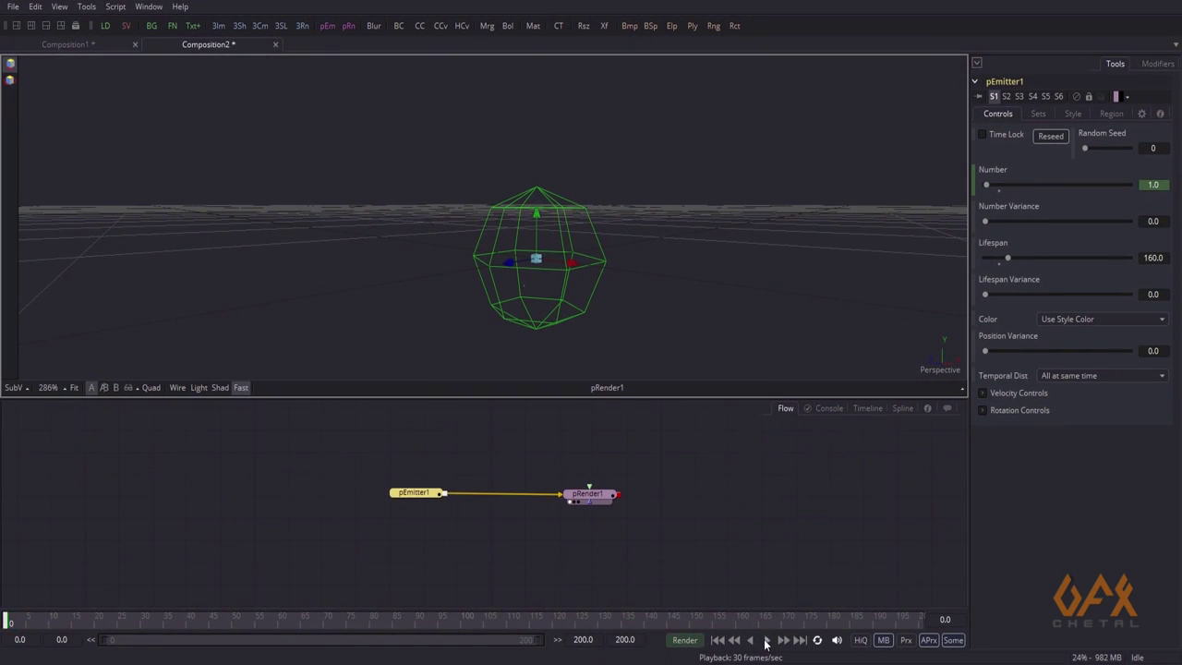
Play the particle animation to check the single emitted particle, and return to frame 0
{"action": "left_click", "coordinate": [767, 640]}
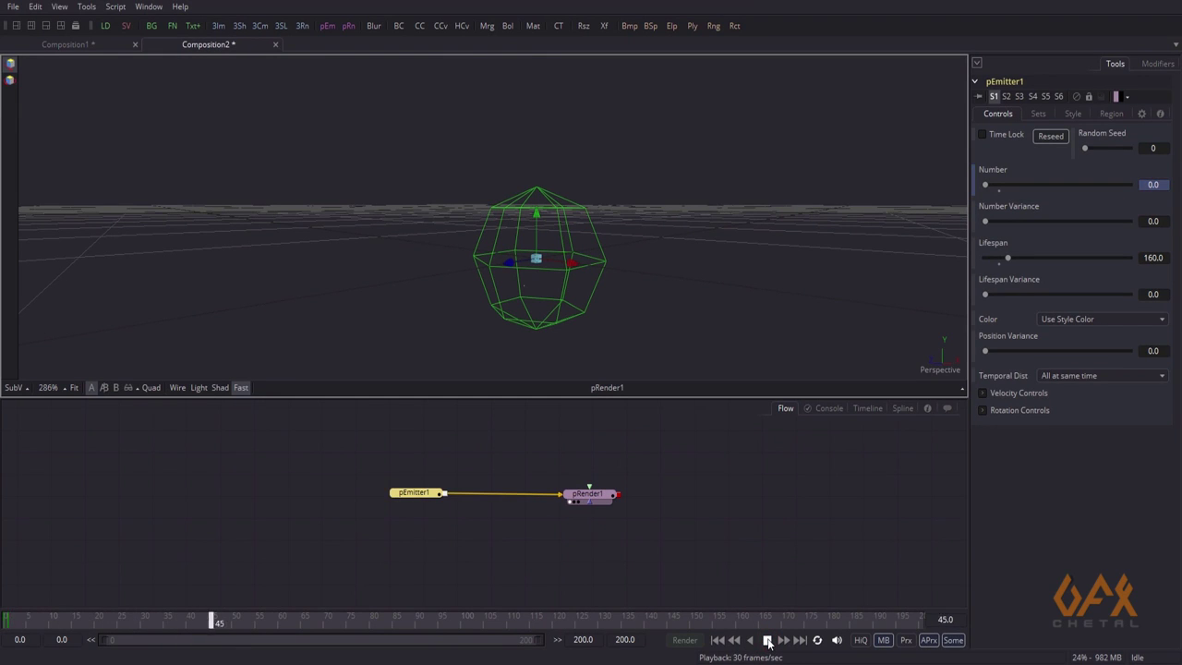
{"action": "middle_click_drag", "start_coordinate": [495, 301], "coordinate": [523, 303], "text": "alt"}
{"action": "scroll", "coordinate": [611, 332], "scroll_direction": "up", "scroll_amount": 2}
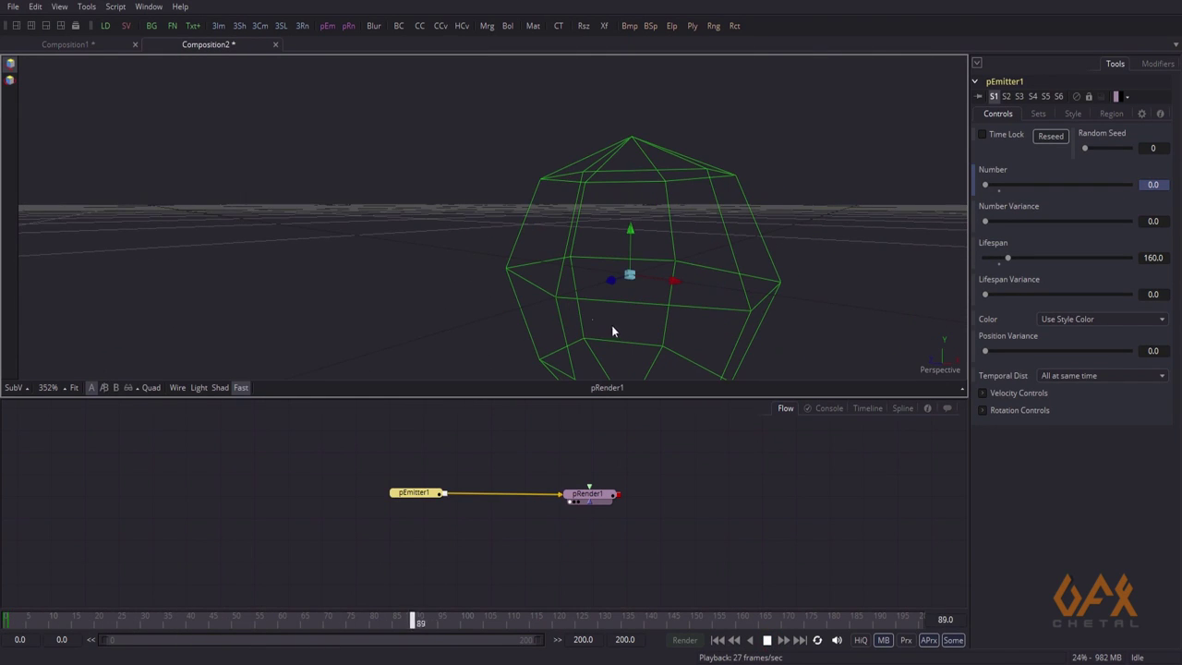
{"action": "left_click", "coordinate": [767, 639]}
{"action": "left_click_drag", "start_coordinate": [34, 625], "coordinate": [4, 624]}
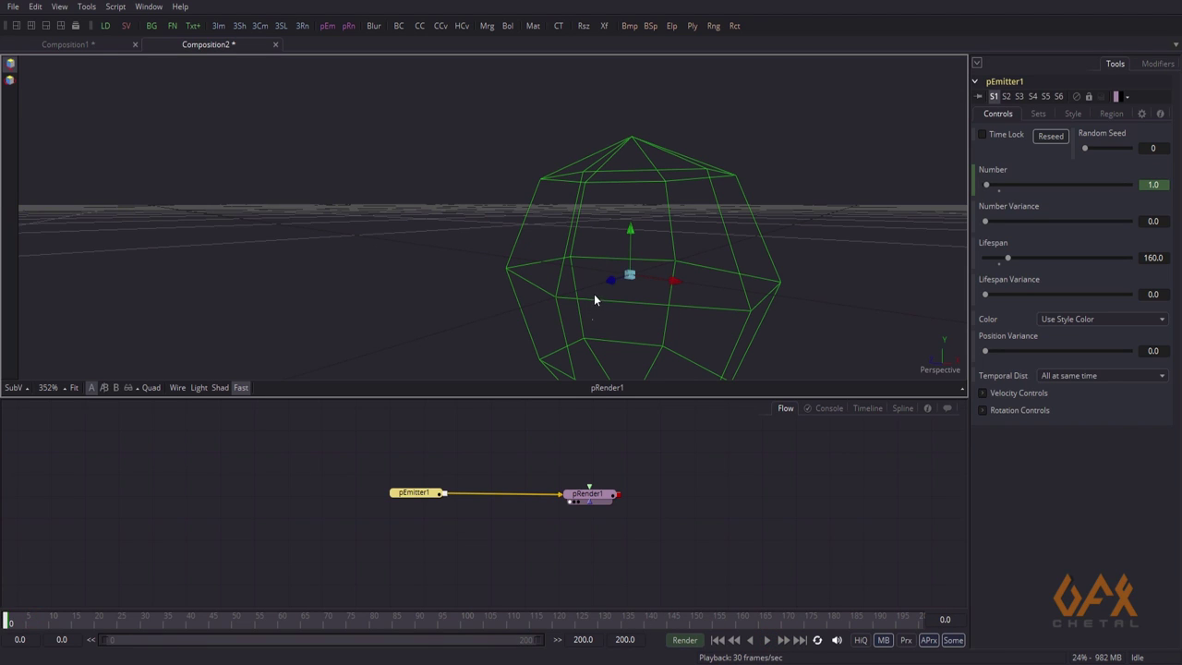
{"action": "mouse_move", "coordinate": [587, 277]}
{"action": "middle_mouse_down", "text": "alt"}
{"action": "mouse_move", "coordinate": [592, 266]}
{"action": "mouse_move", "coordinate": [575, 279]}
{"action": "middle_mouse_up", "text": "alt"}
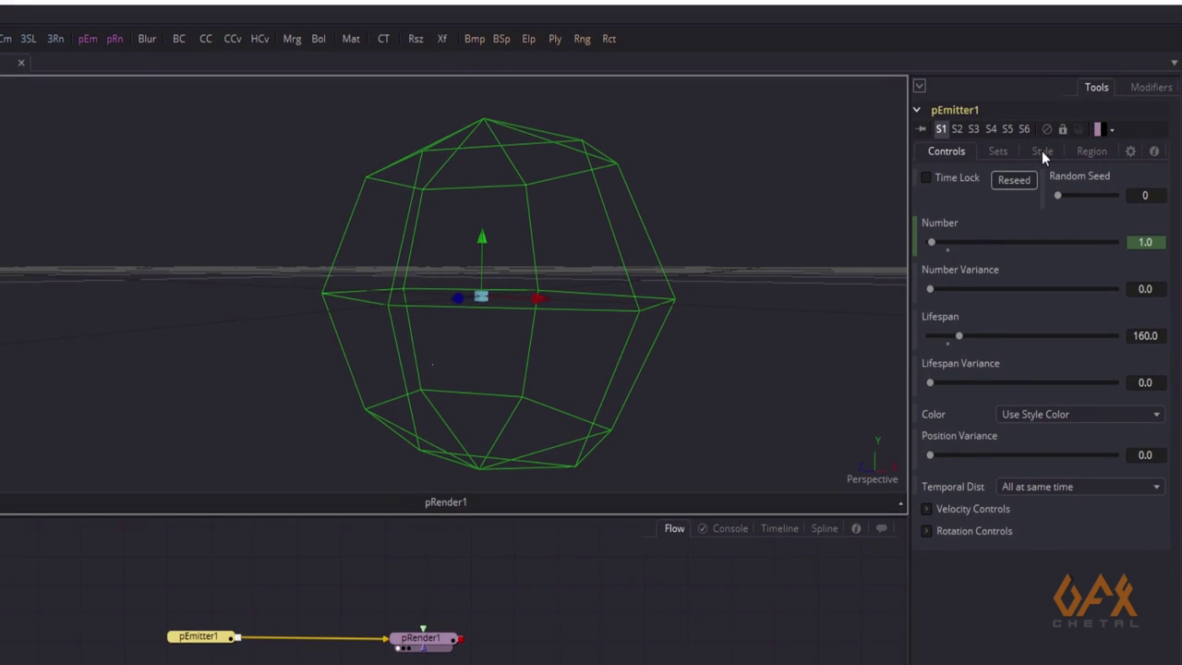
Change the pEmitter1 particle style to Line
{"action": "left_click", "coordinate": [1042, 153]}
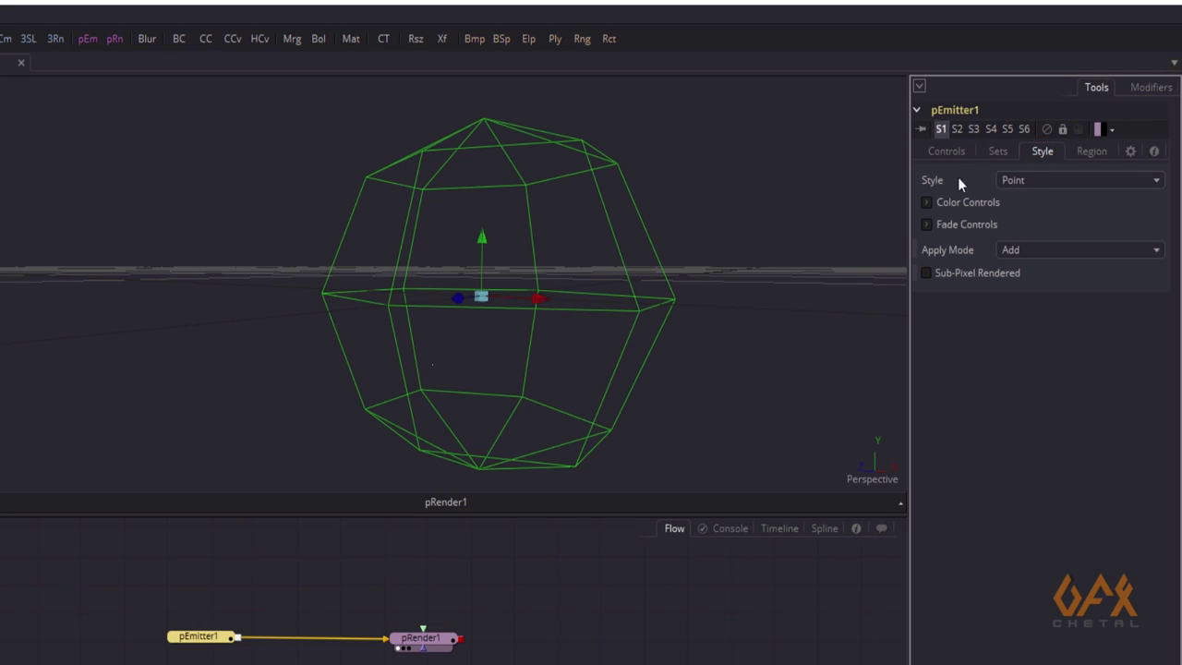
{"action": "left_click", "coordinate": [1034, 181]}
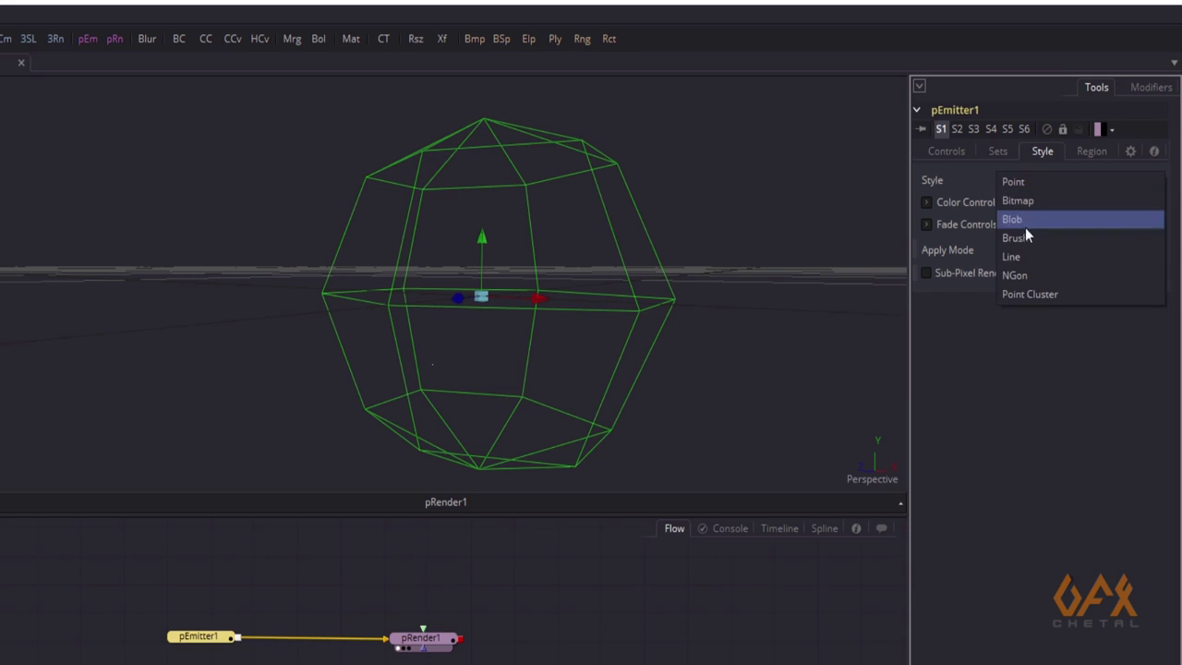
{"action": "left_click", "coordinate": [1022, 256]}
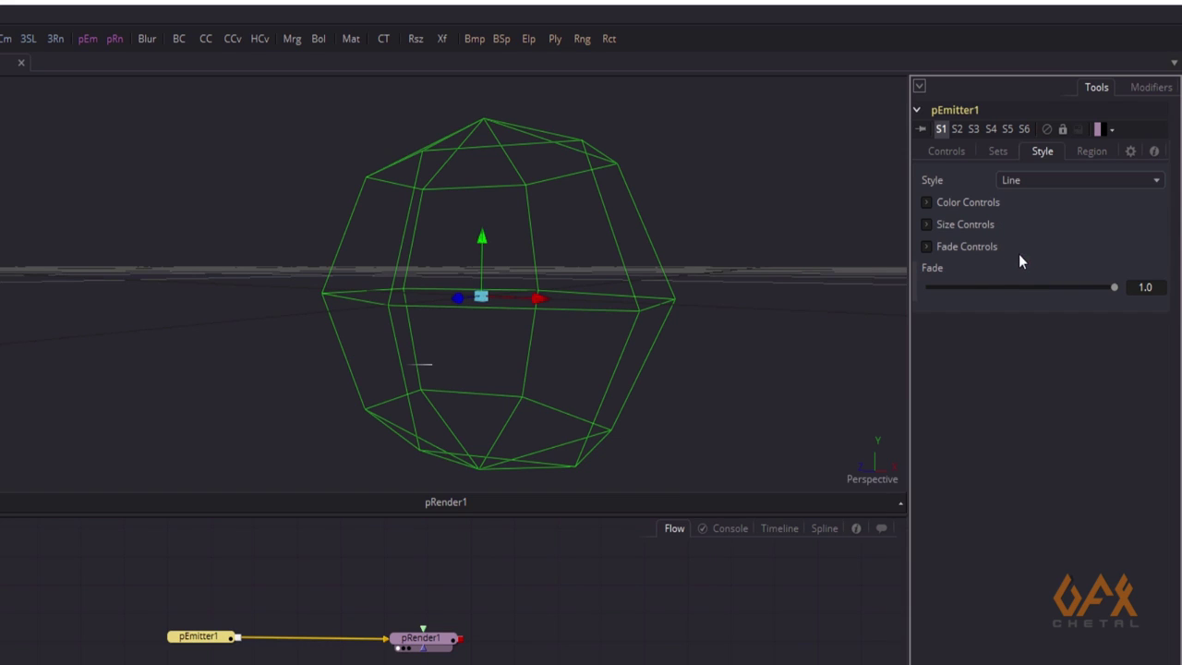
Set the pEmitter1 line particle's Size to 1.3 in its size controls
{"action": "left_click", "coordinate": [926, 224]}
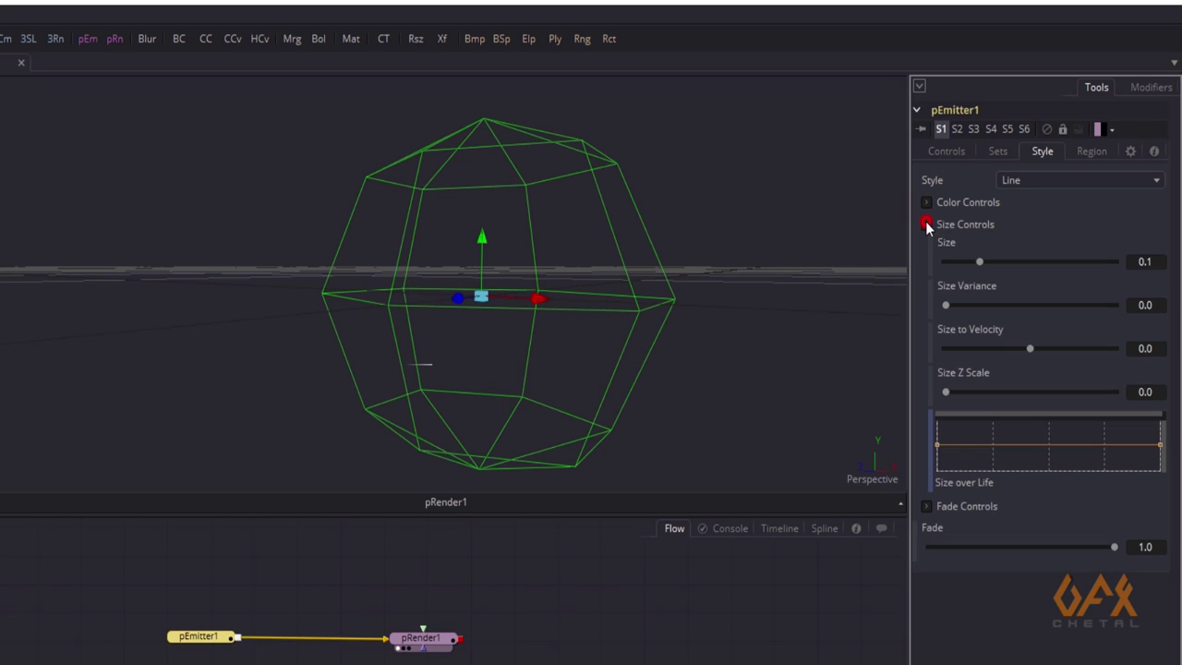
{"action": "left_click", "coordinate": [1152, 261]}
{"action": "type", "text": "1.3"}
{"action": "key", "text": "Tab"}
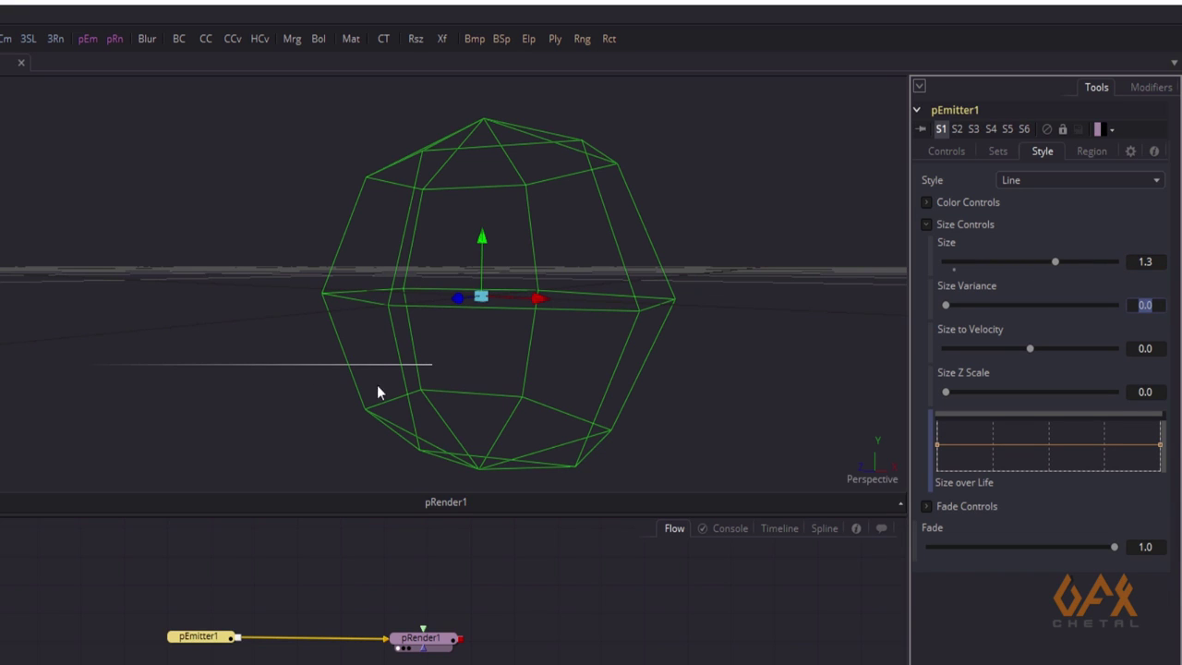
{"action": "middle_click_drag", "start_coordinate": [422, 372], "coordinate": [288, 375]}
{"action": "scroll", "coordinate": [288, 374], "scroll_direction": "down", "scroll_amount": 5}
{"action": "middle_click_drag", "start_coordinate": [168, 391], "coordinate": [213, 424]}
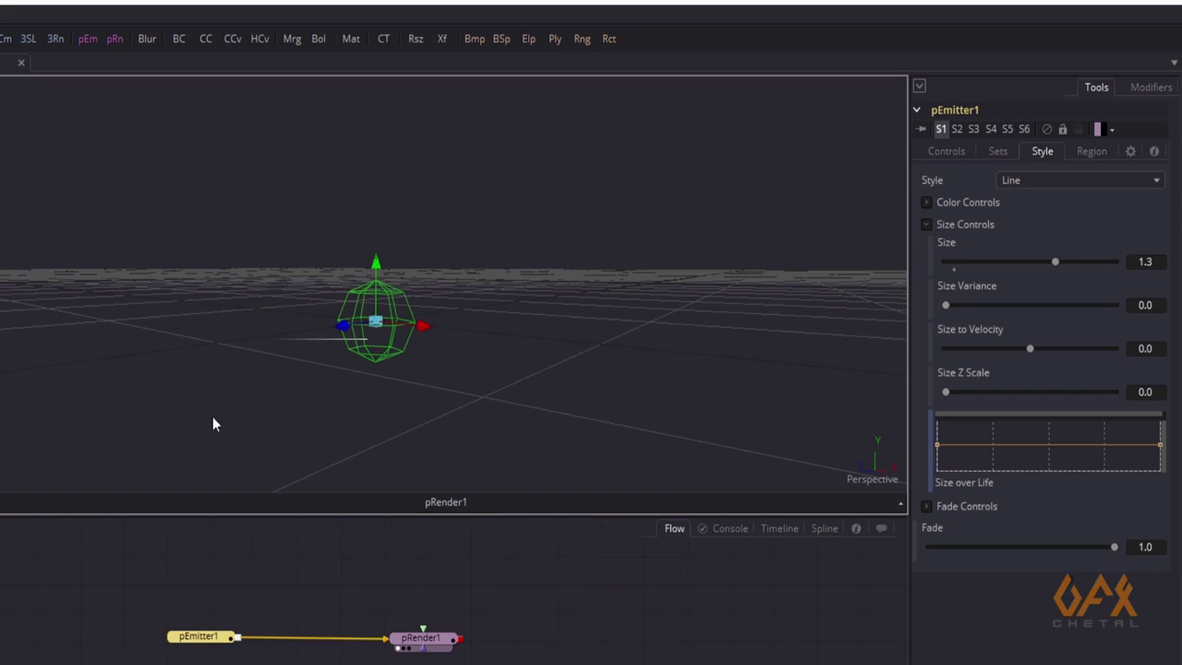
Set the pEmitter1 Velocity to 0.07 and its Velocity Variance to 0.01
{"action": "left_click", "coordinate": [947, 153]}
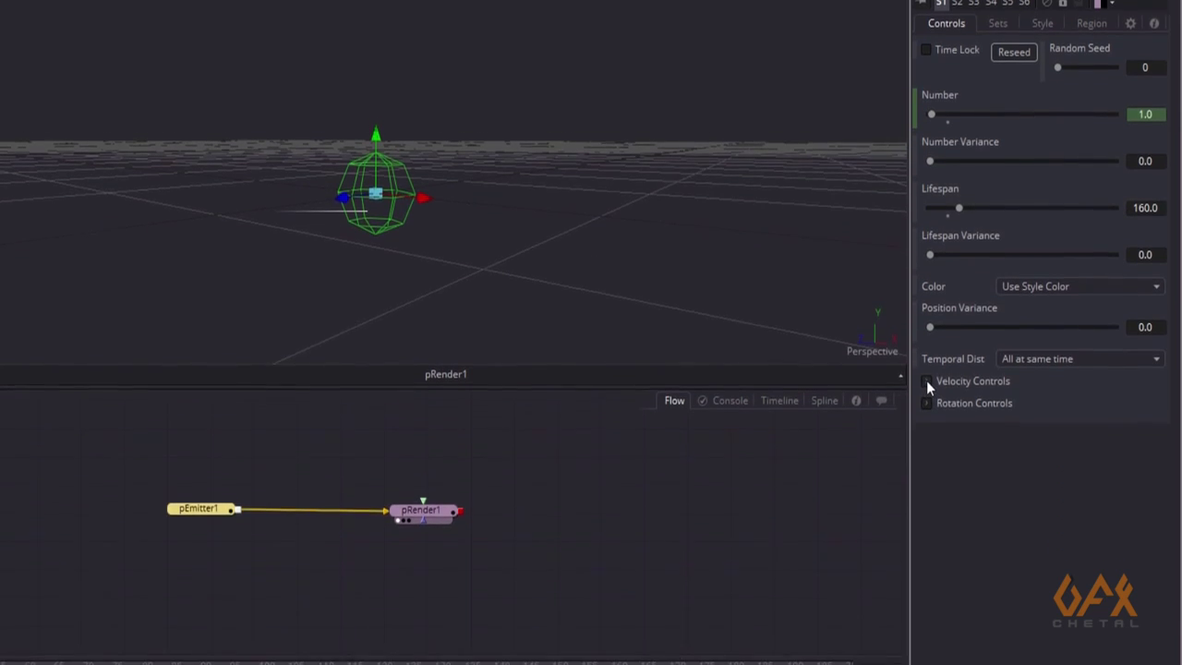
{"action": "left_click", "coordinate": [925, 508]}
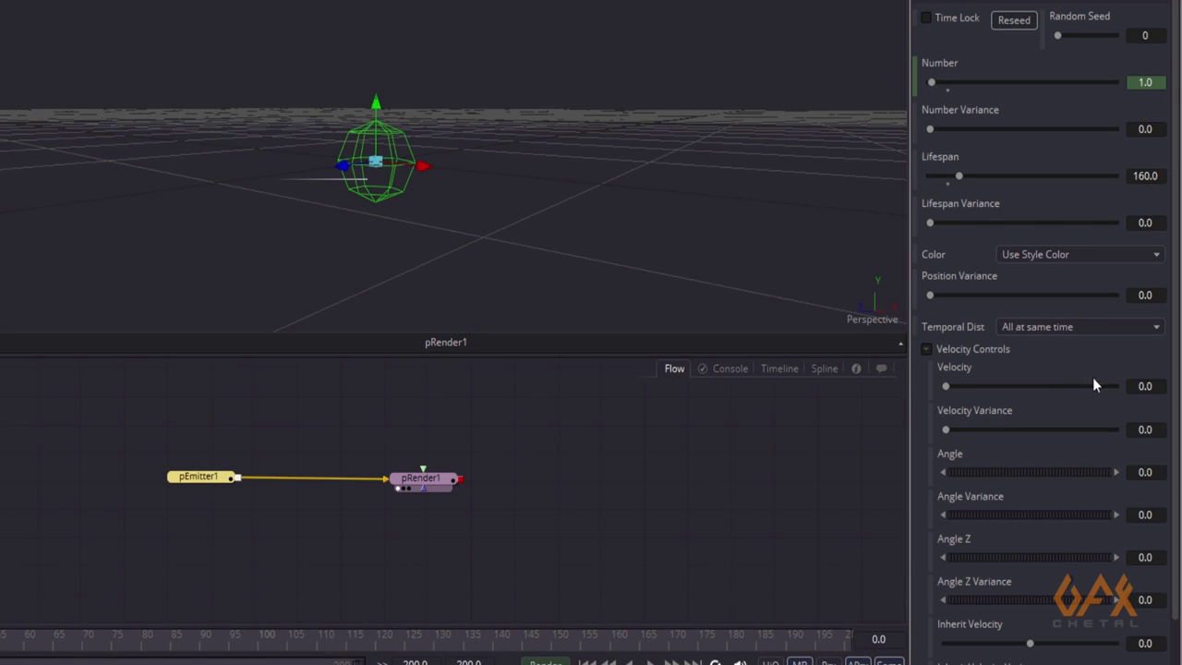
{"action": "left_click", "coordinate": [1149, 386]}
{"action": "type", "text": "0.07"}
{"action": "left_click", "coordinate": [1149, 431]}
{"action": "type", "text": "1"}
{"action": "key", "text": "Tab"}
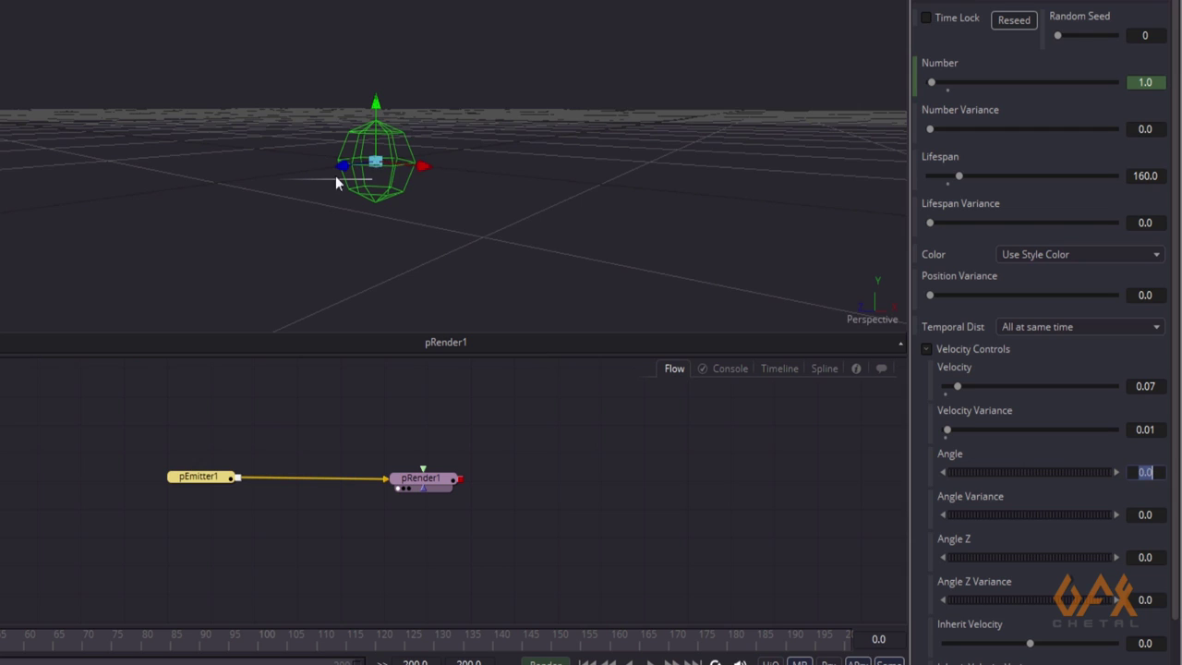
Set the pEmitter1 velocity Angle to 90 so the particle is emitted upward
{"action": "middle_click_drag", "start_coordinate": [335, 175], "coordinate": [412, 269]}
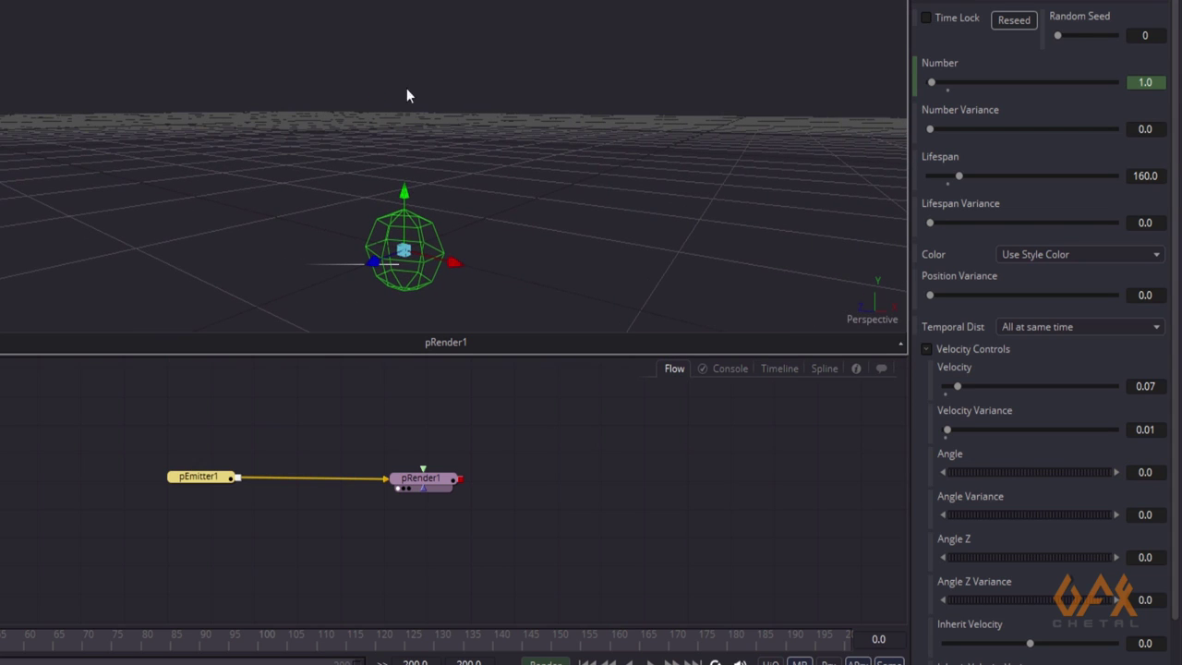
{"action": "middle_click_drag", "start_coordinate": [596, 185], "coordinate": [595, 221]}
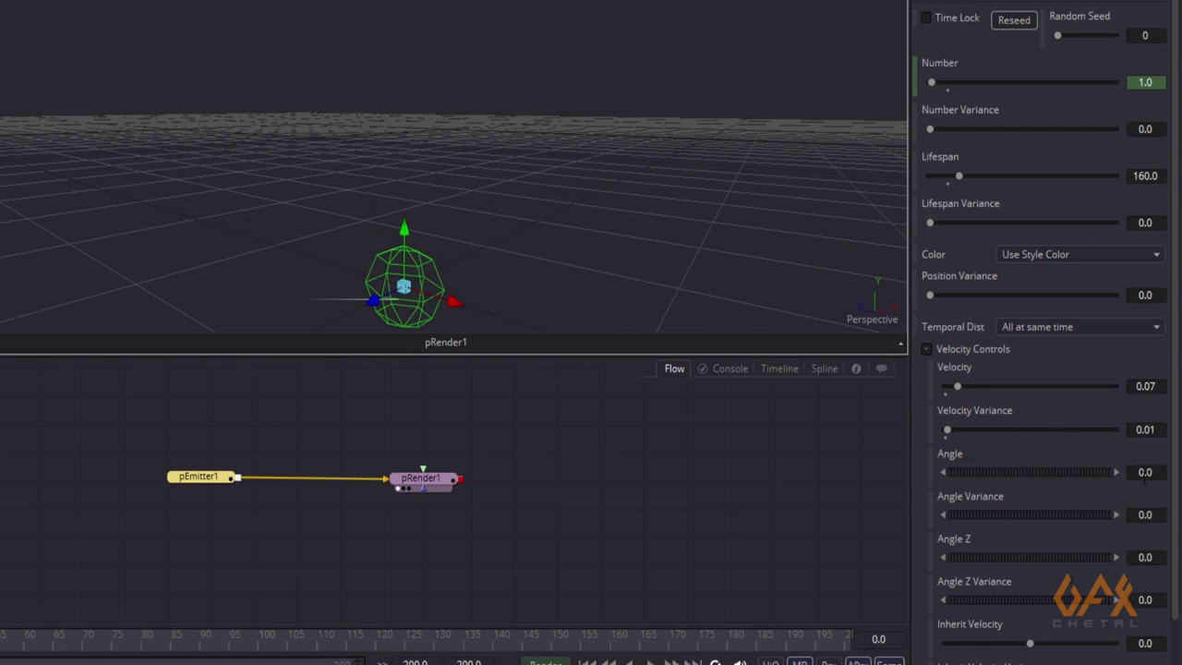
{"action": "left_click", "coordinate": [1144, 472]}
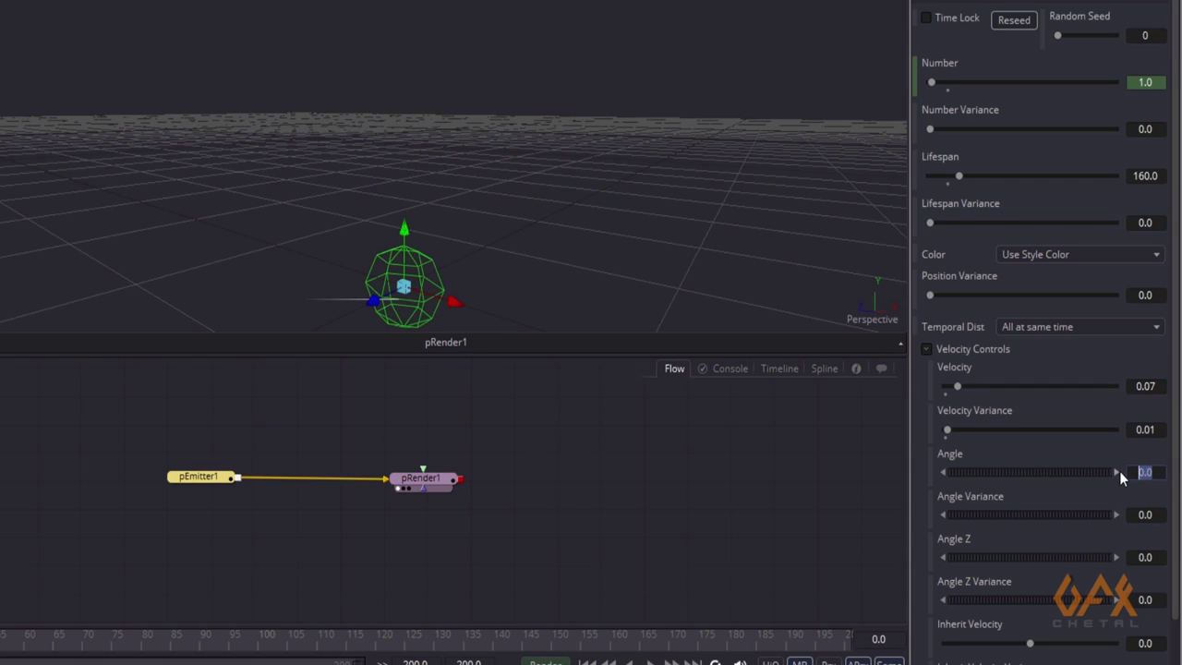
{"action": "middle_click_drag", "start_coordinate": [454, 136], "coordinate": [377, 132]}
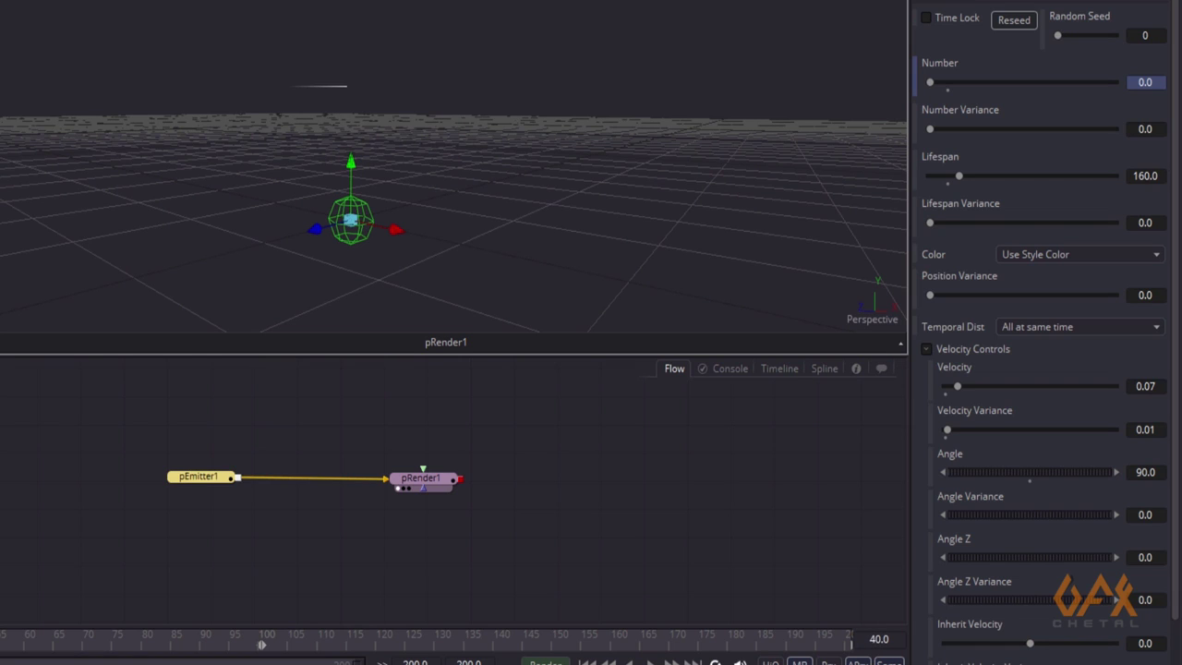
Disable Always Face Camera for pEmitter1 and set its Rotation Mode to Rotation relative to motion
{"action": "left_click", "coordinate": [926, 348]}
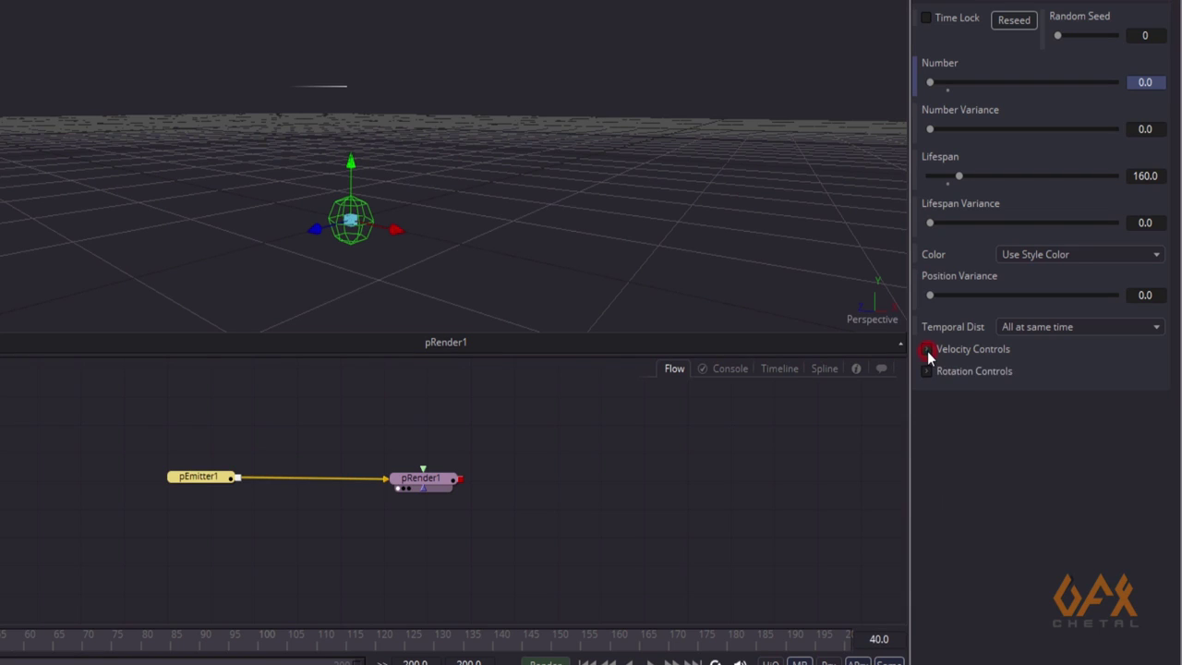
{"action": "left_click", "coordinate": [926, 372]}
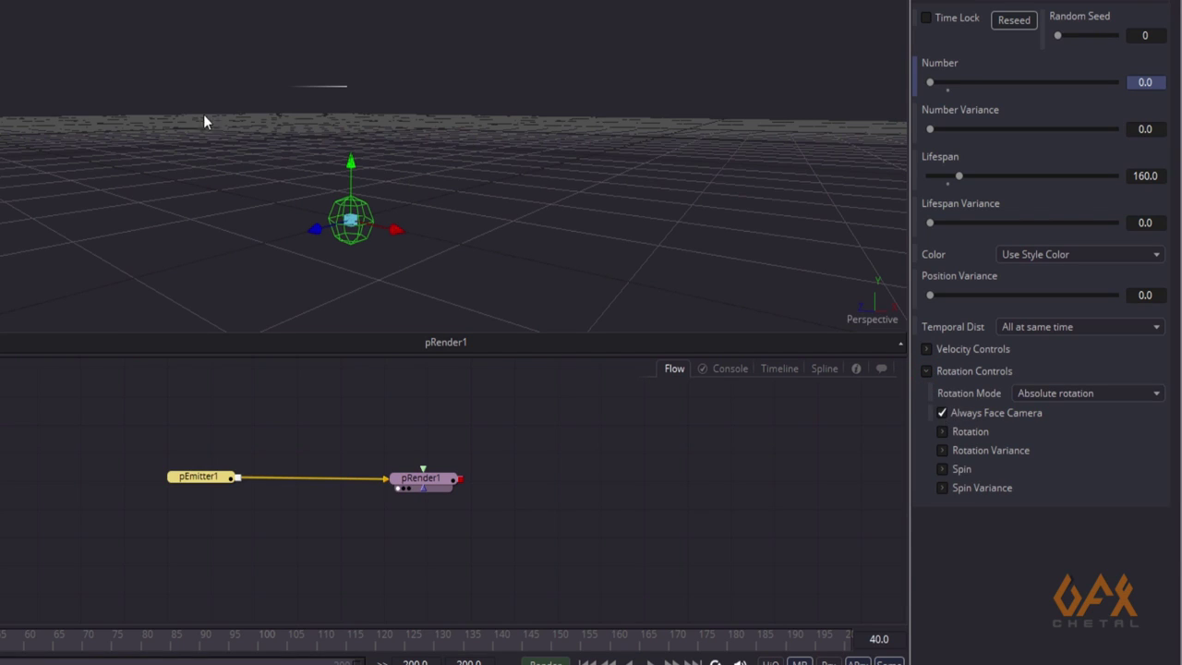
{"action": "middle_click_drag", "start_coordinate": [287, 141], "coordinate": [651, 277], "text": "alt"}
{"action": "left_click", "coordinate": [943, 413]}
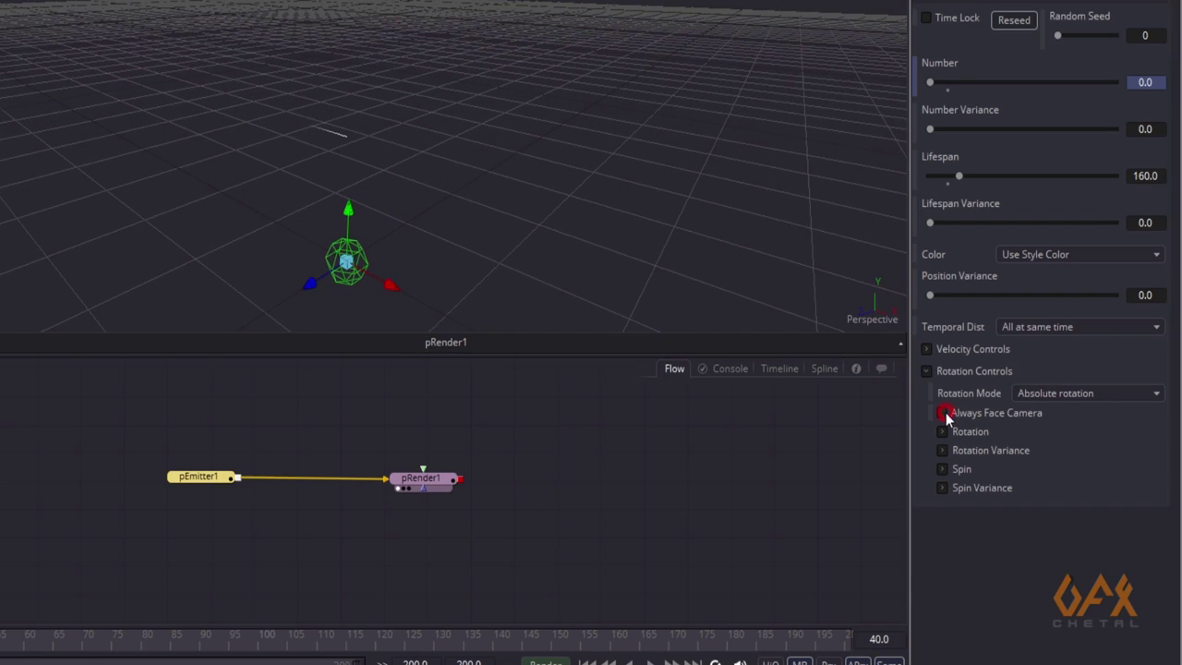
{"action": "left_click", "coordinate": [1047, 393]}
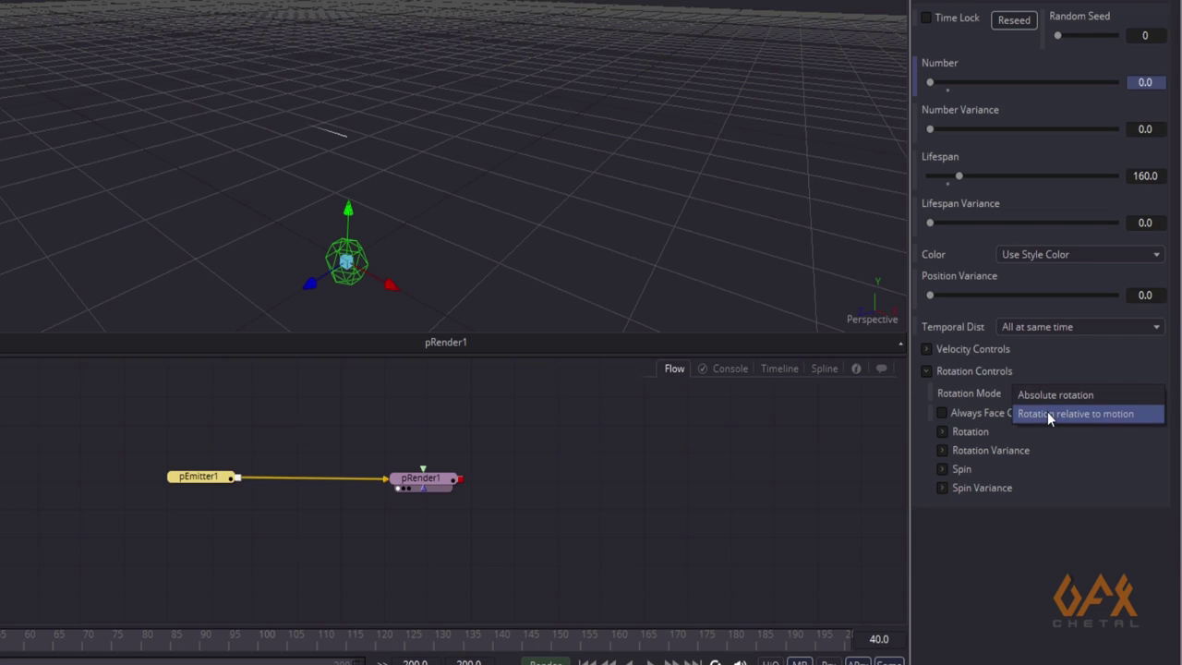
{"action": "left_click", "coordinate": [1047, 413]}
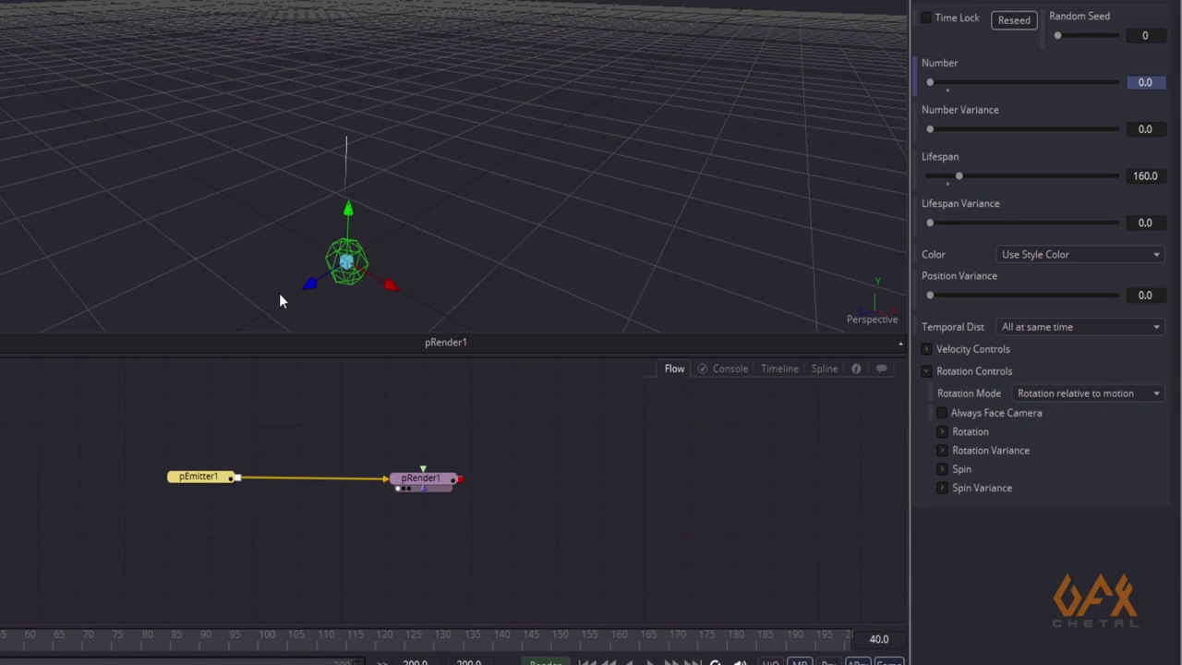
{"action": "middle_click_drag", "start_coordinate": [279, 292], "coordinate": [388, 252], "text": "alt"}
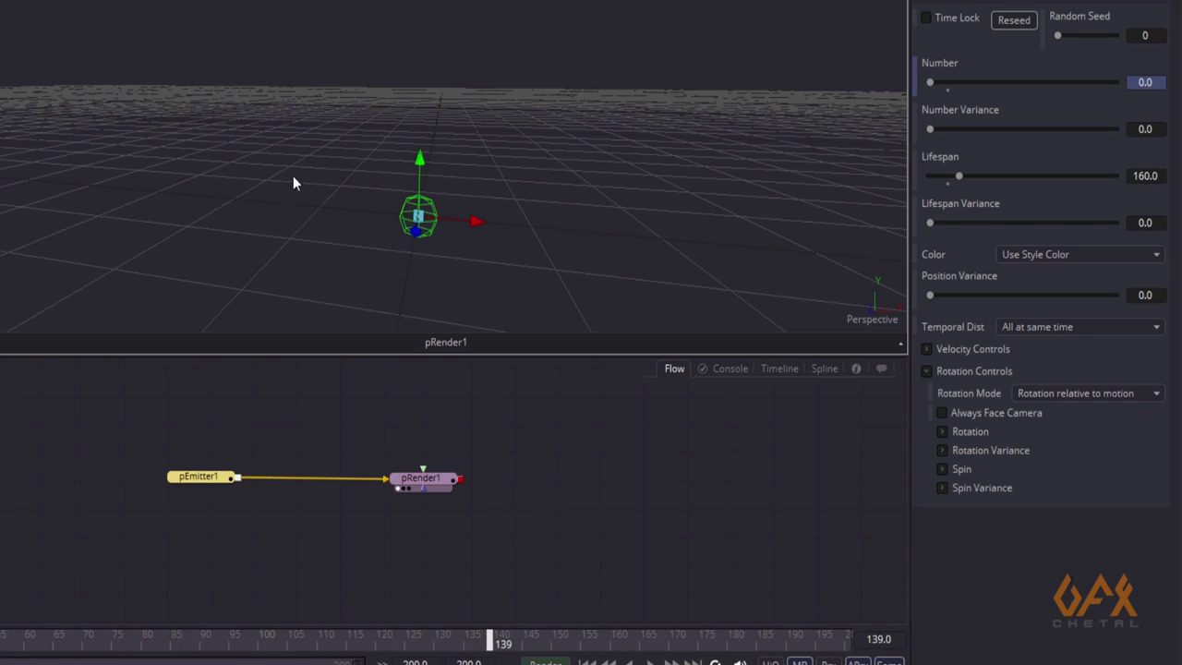
{"action": "middle_click_drag", "start_coordinate": [292, 183], "coordinate": [268, 231], "text": "alt"}
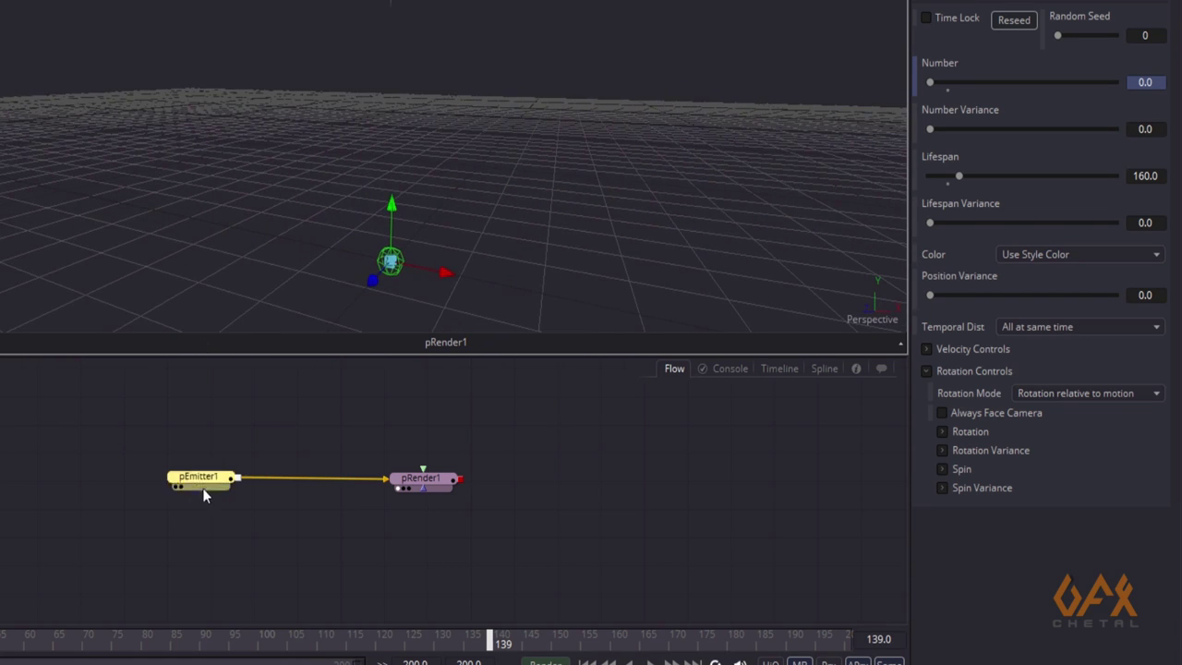
Move pEmitter1 away from pRender1 and insert a pTurbulence node between them
{"action": "left_click_drag", "start_coordinate": [203, 496], "coordinate": [98, 480]}
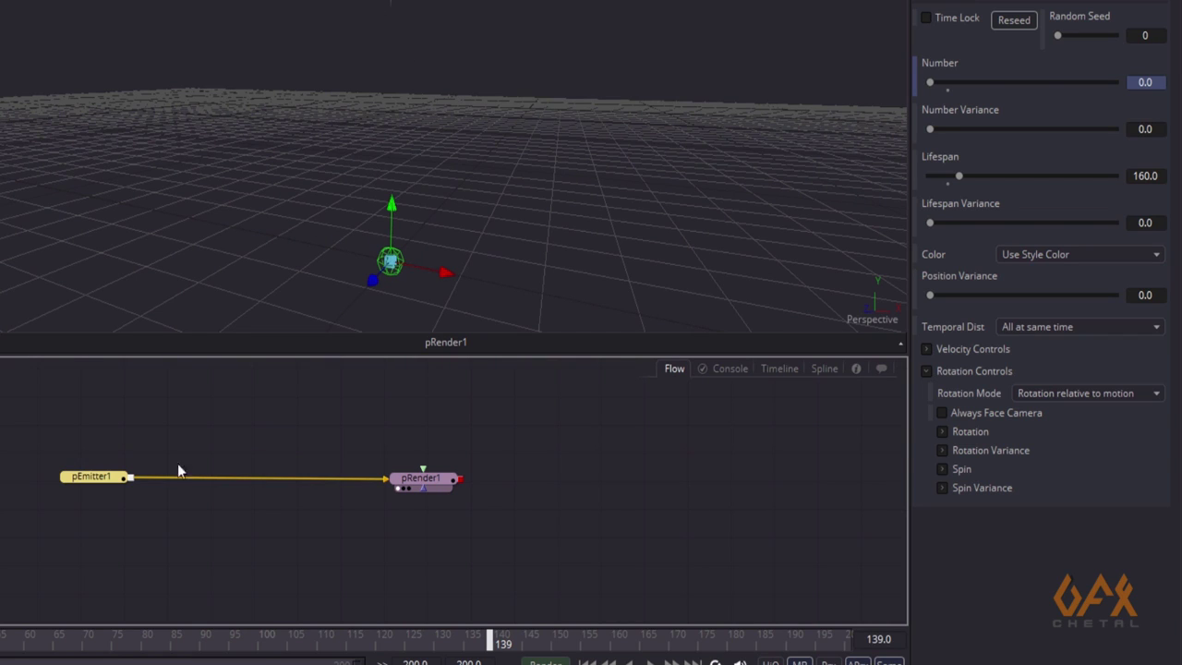
{"action": "left_click", "coordinate": [100, 477]}
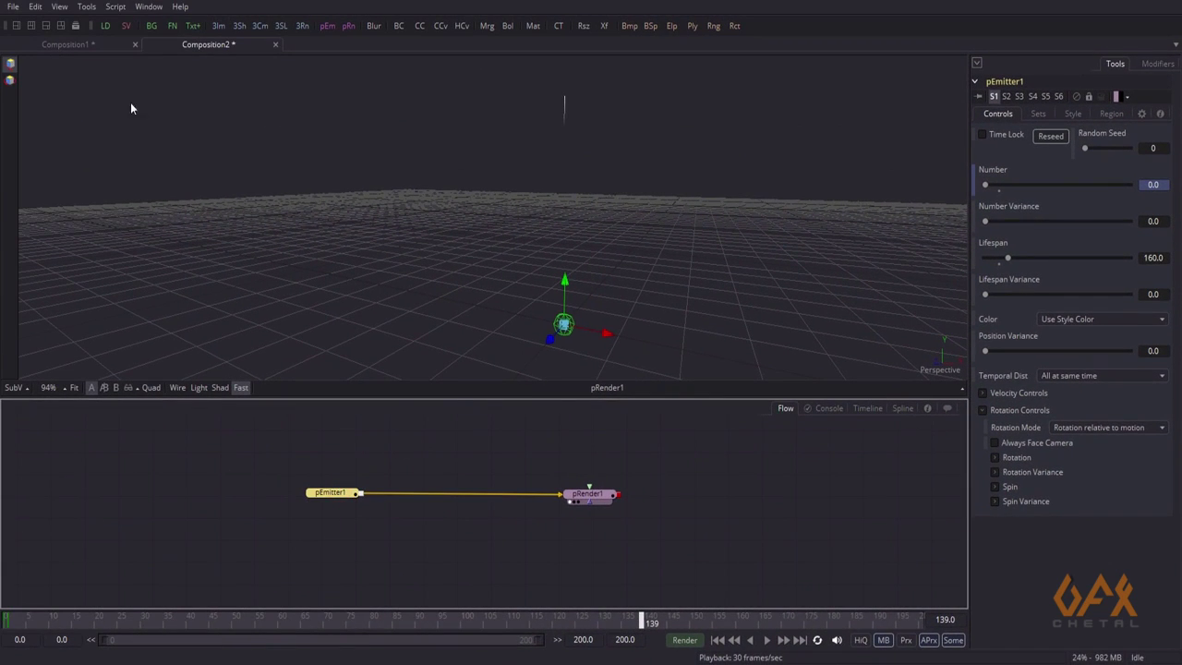
{"action": "left_click", "coordinate": [84, 8]}
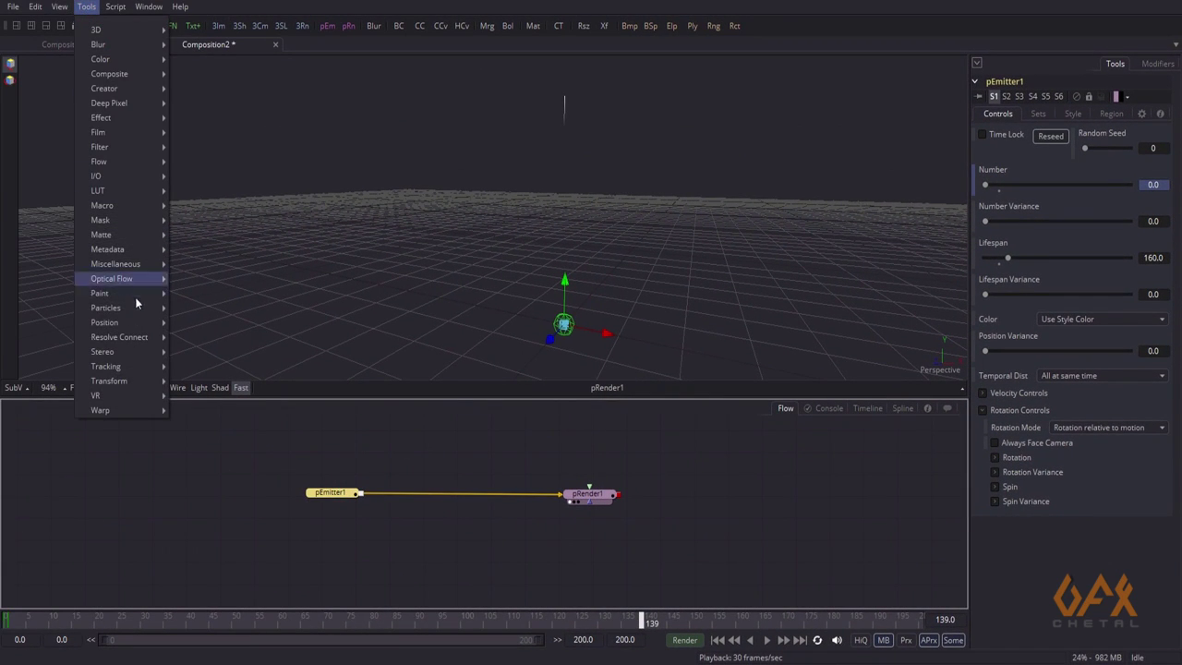
{"action": "mouse_move", "coordinate": [134, 312]}
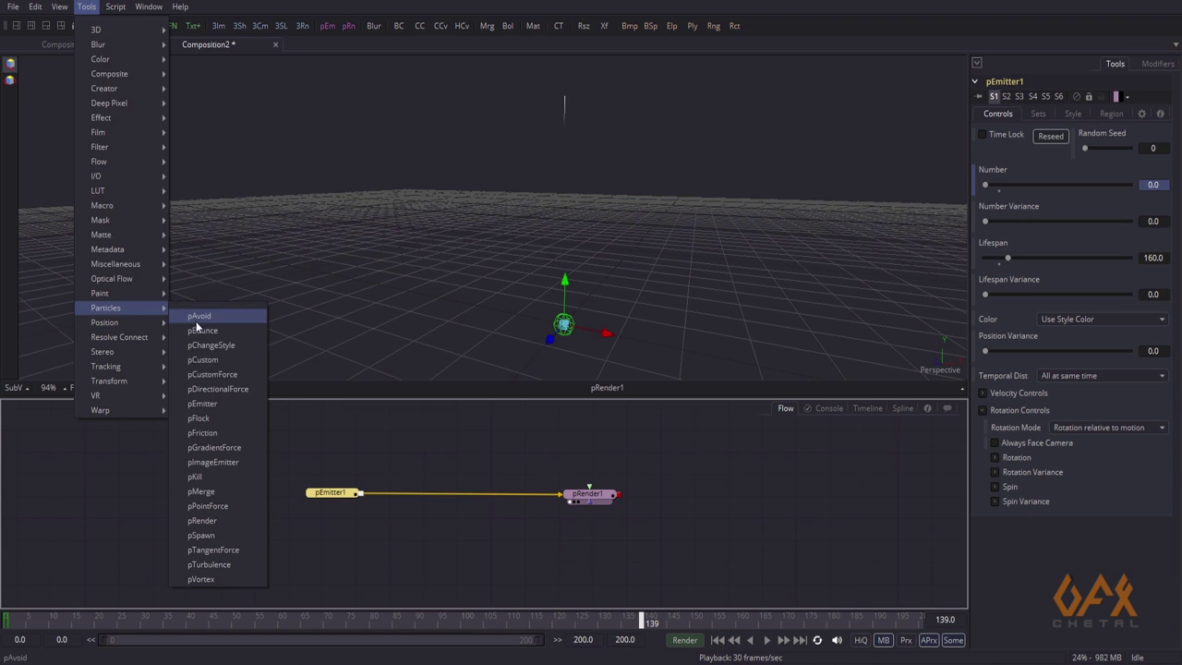
{"action": "left_click", "coordinate": [208, 564]}
Set the pTurbulence1 X Strength to 0.2, Y Strength to 0 and Z Strength to 0.2
{"action": "left_click", "coordinate": [1151, 184]}
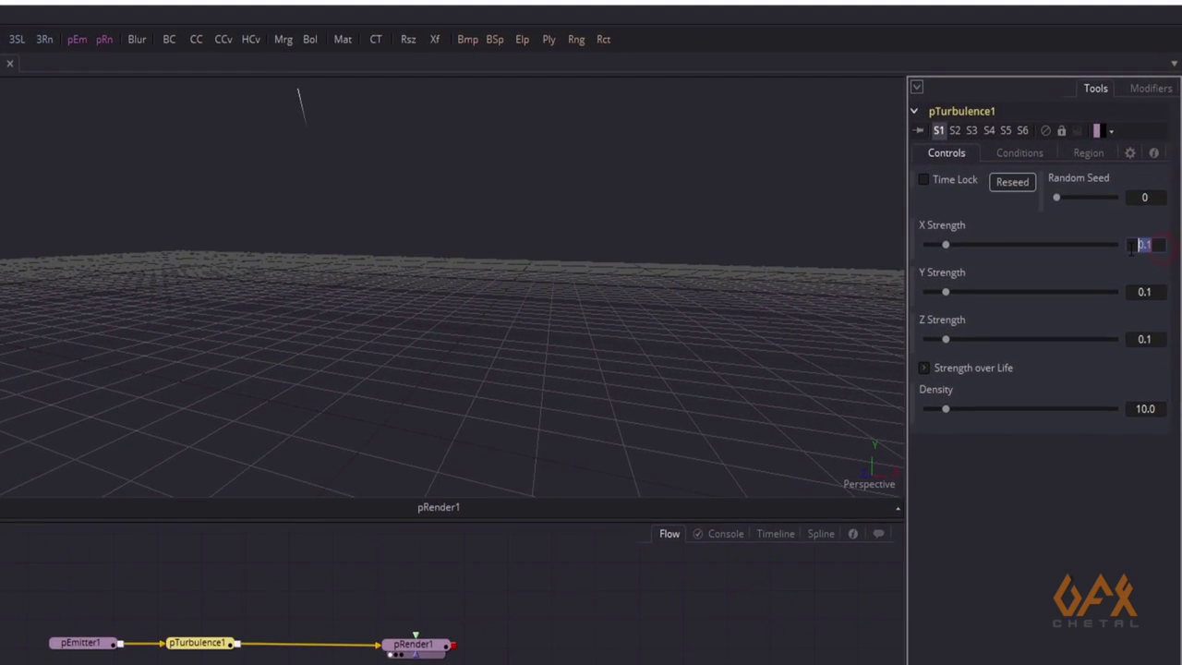
{"action": "key", "text": "BackSpace"}
{"action": "left_click", "coordinate": [1162, 292]}
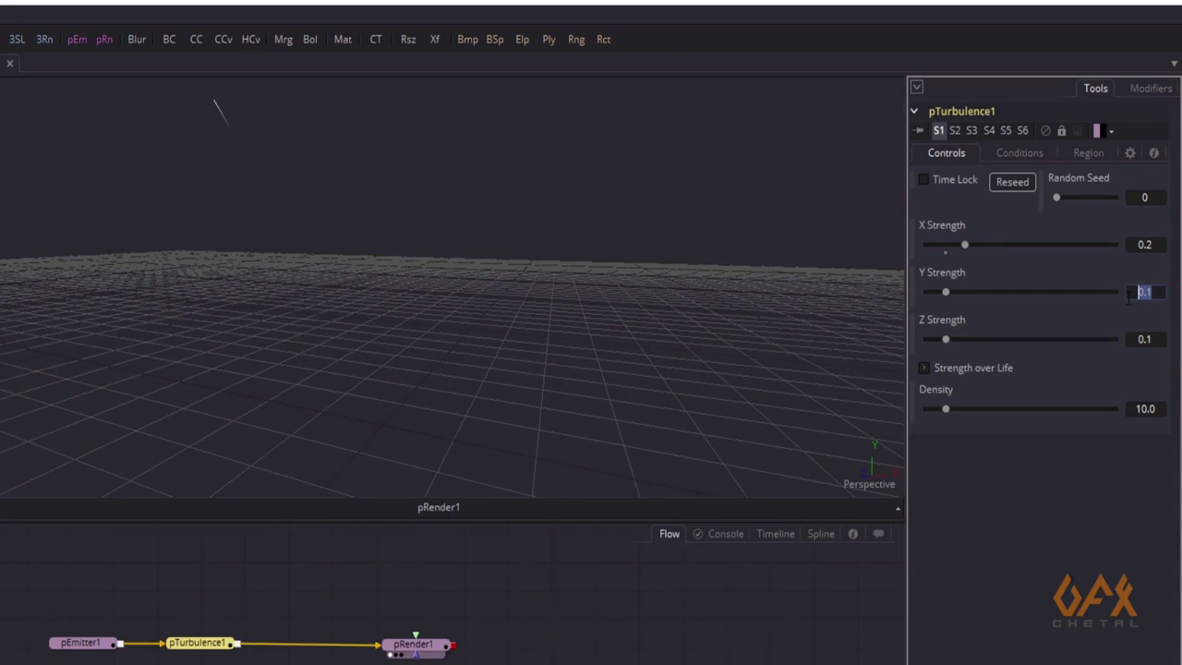
{"action": "key", "text": "Tab"}
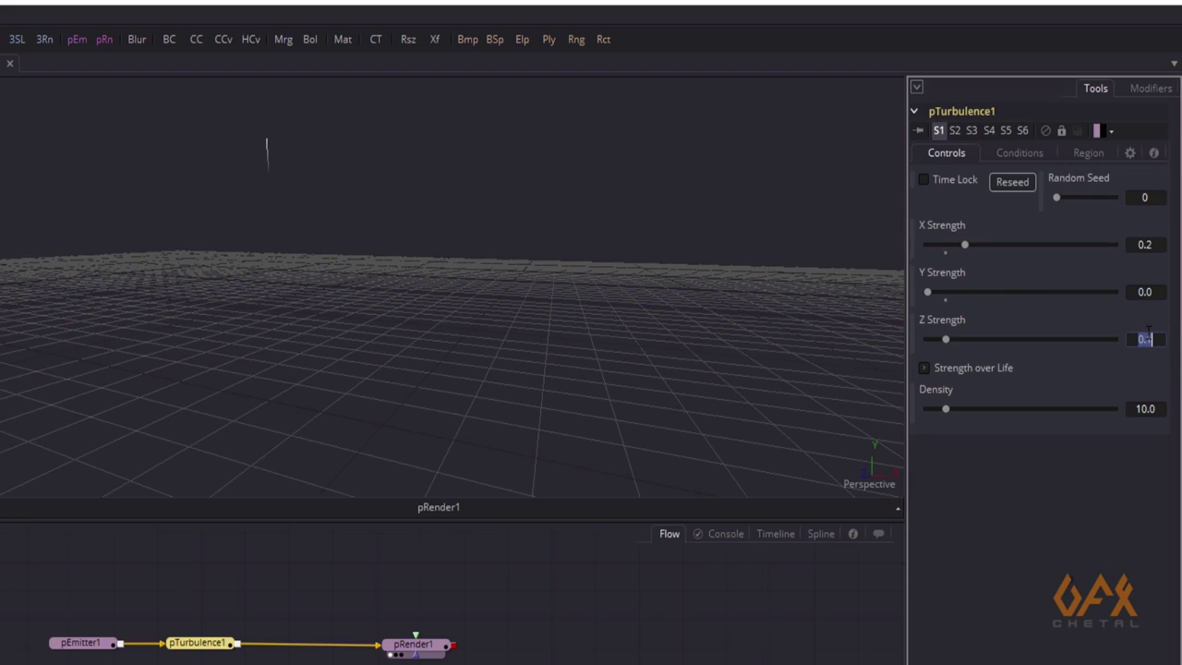
{"action": "key", "text": "BackSpace"}
{"action": "type", "text": ".2"}
{"action": "key", "text": "Tab"}
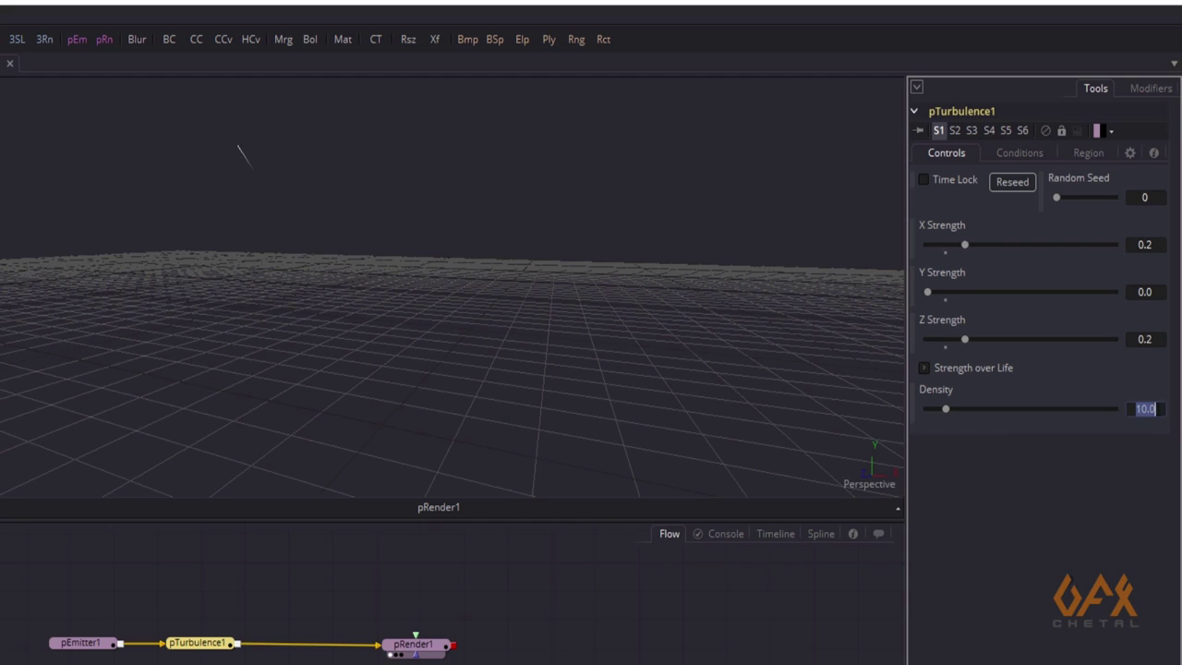
Raise the pTurbulence1 Density to about 19.7 and play the animation to check the particle's path
{"action": "left_click", "coordinate": [1157, 409]}
{"action": "left_click_drag", "start_coordinate": [953, 410], "coordinate": [965, 410]}
{"action": "left_click", "coordinate": [358, 327]}
{"action": "middle_click_drag", "start_coordinate": [357, 328], "coordinate": [317, 343]}
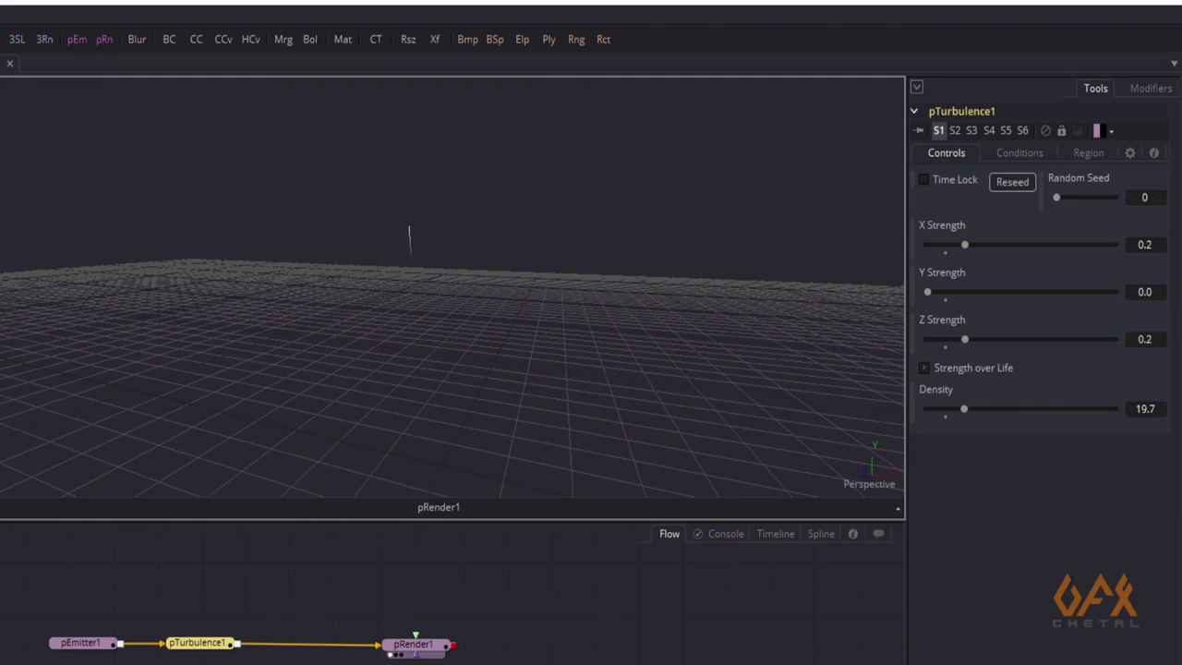
{"action": "left_click", "coordinate": [765, 640]}
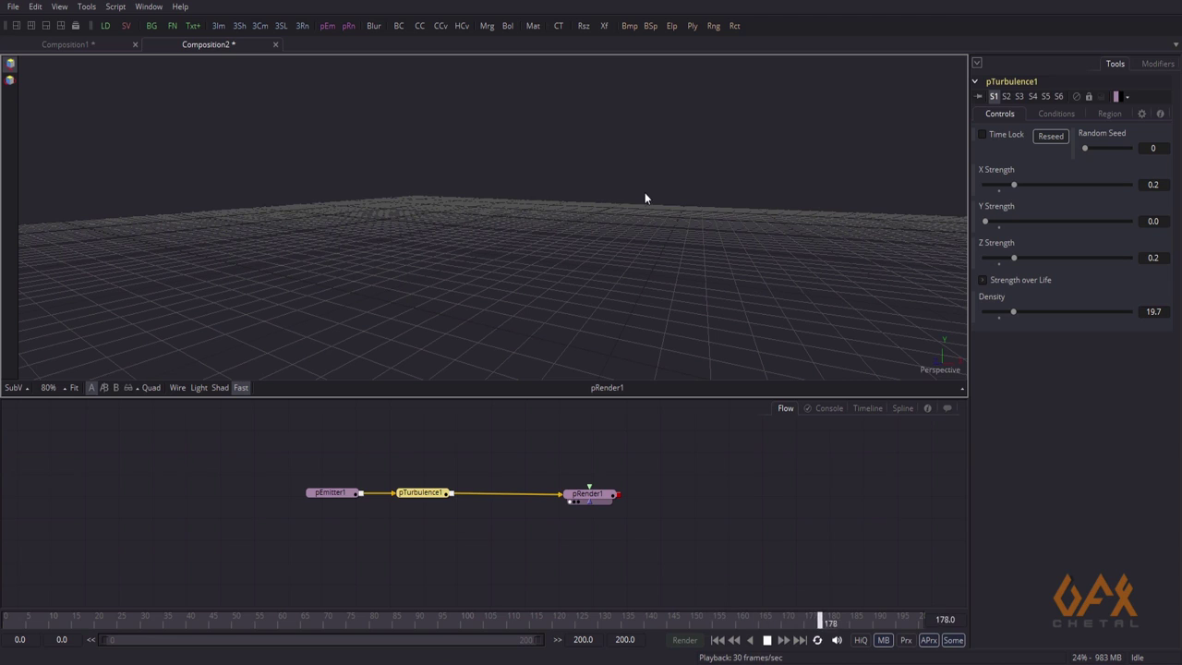
{"action": "left_click", "coordinate": [765, 640]}
Move pRender1 further away and insert a pFriction node after pTurbulence1
{"action": "left_click_drag", "start_coordinate": [588, 494], "coordinate": [623, 492]}
{"action": "left_click", "coordinate": [421, 494]}
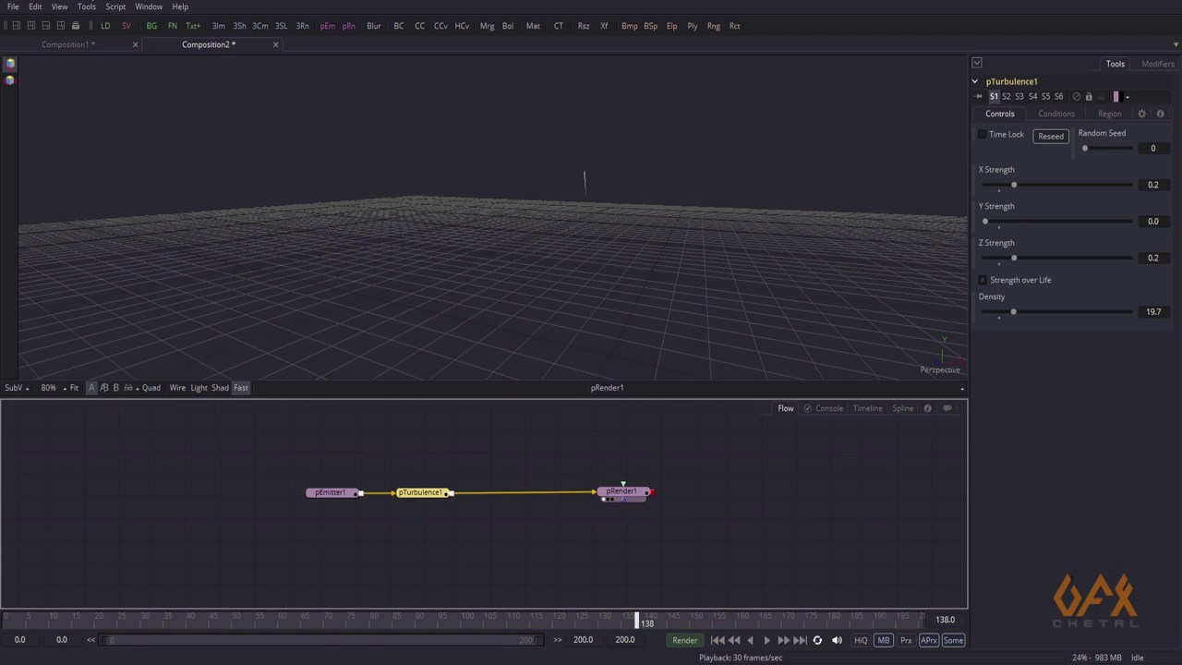
{"action": "left_click", "coordinate": [86, 8]}
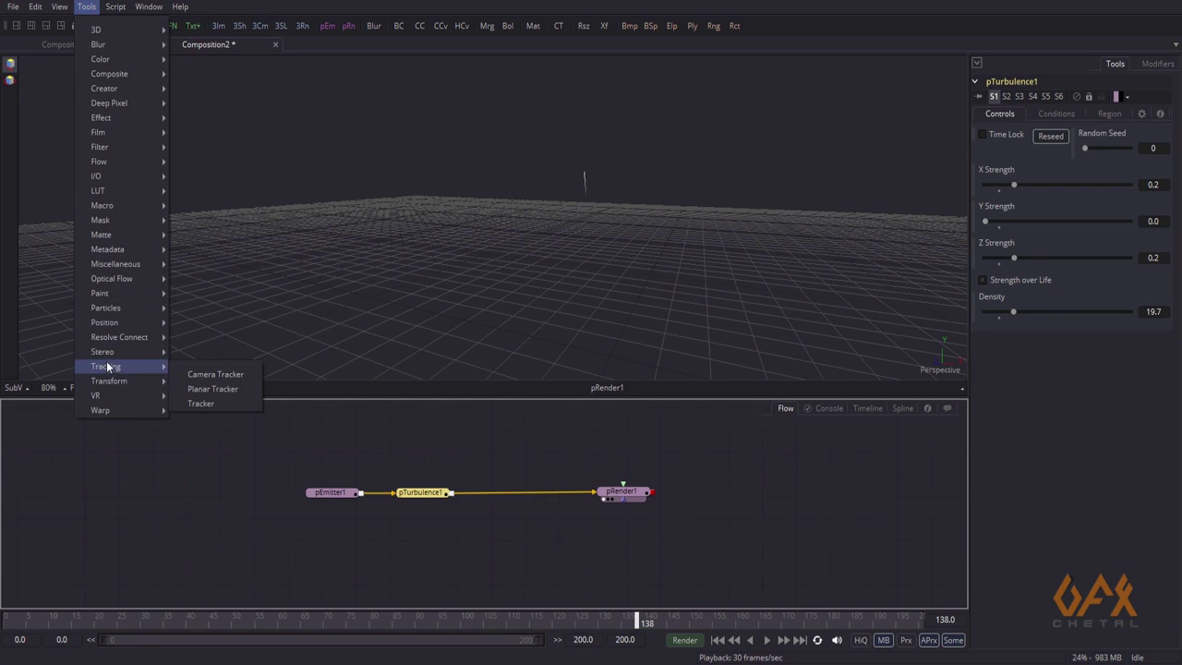
{"action": "mouse_move", "coordinate": [126, 308]}
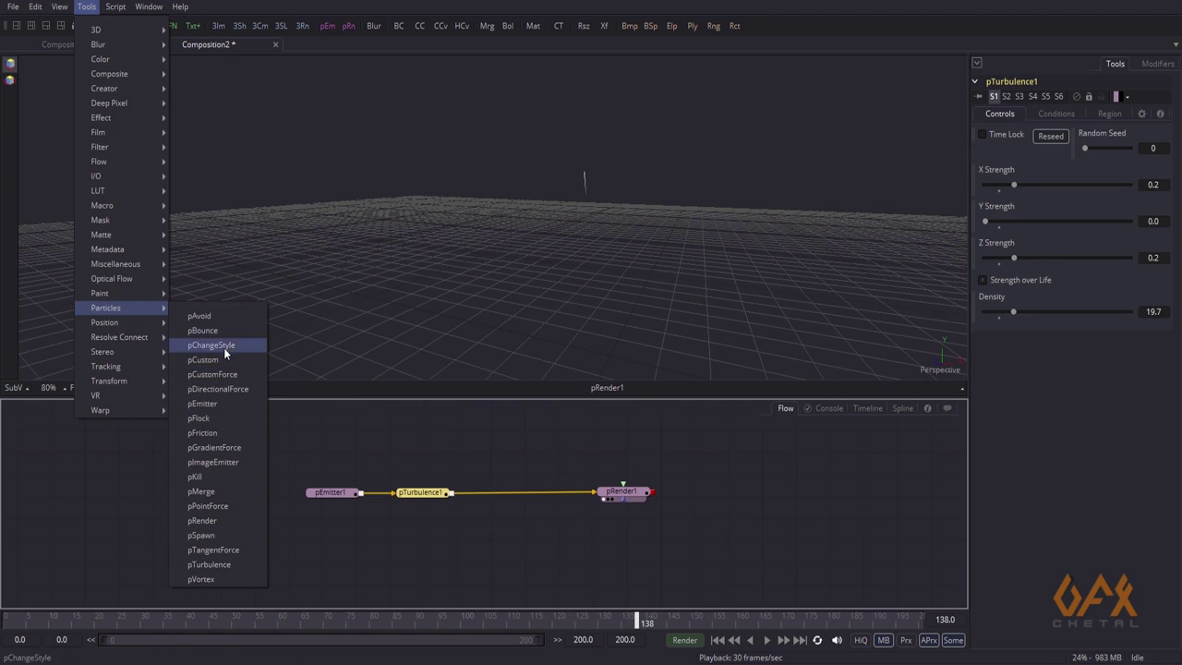
{"action": "left_click", "coordinate": [213, 434]}
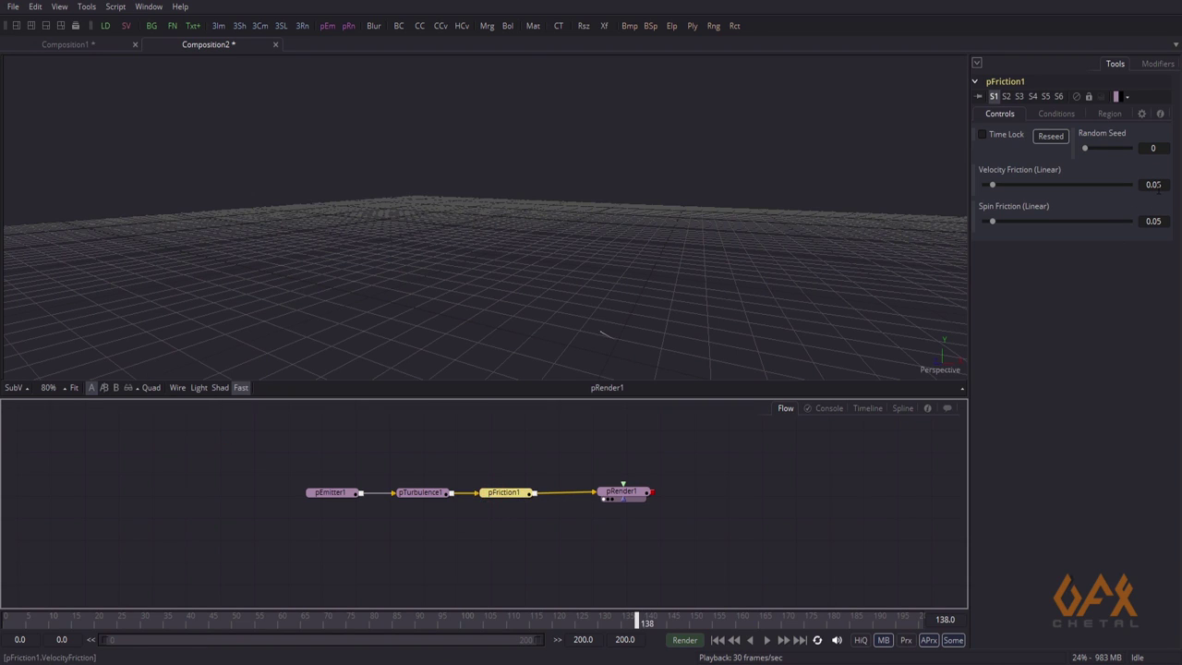
Set the pFriction1 Velocity Friction to 0.007
{"action": "left_click", "coordinate": [1154, 185]}
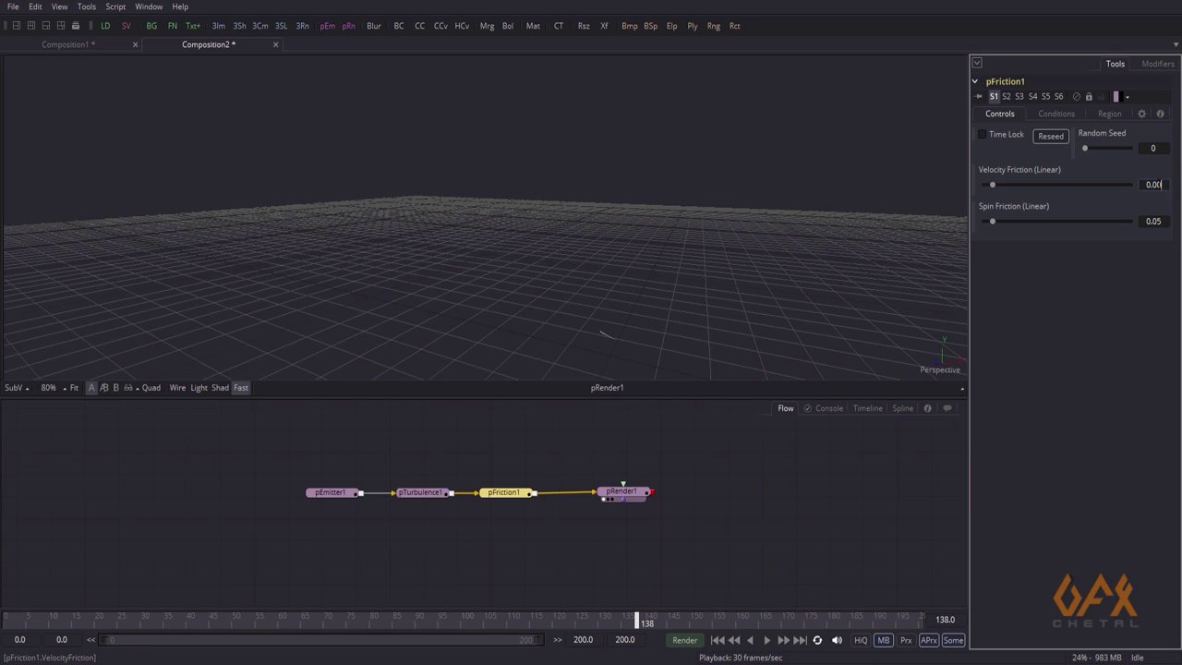
{"action": "type", "text": "0"}
{"action": "key", "text": "Tab"}
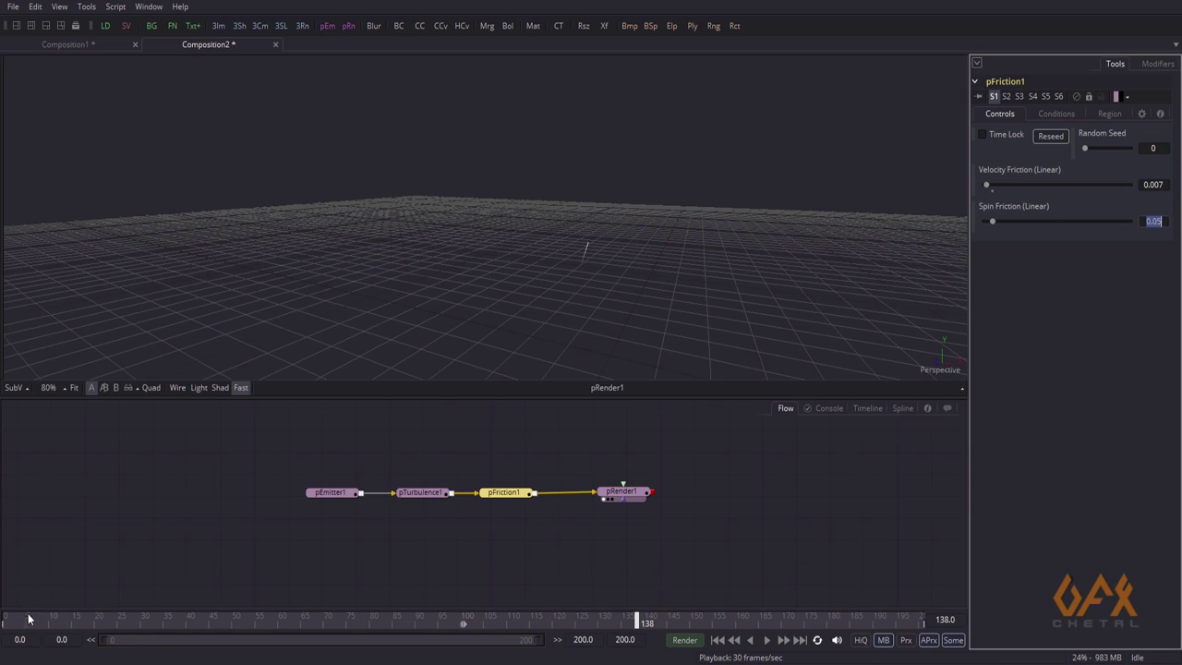
Play the animation from the start to check the friction's effect, and return to frame 0
{"action": "left_click", "coordinate": [9, 620]}
{"action": "left_click", "coordinate": [769, 641]}
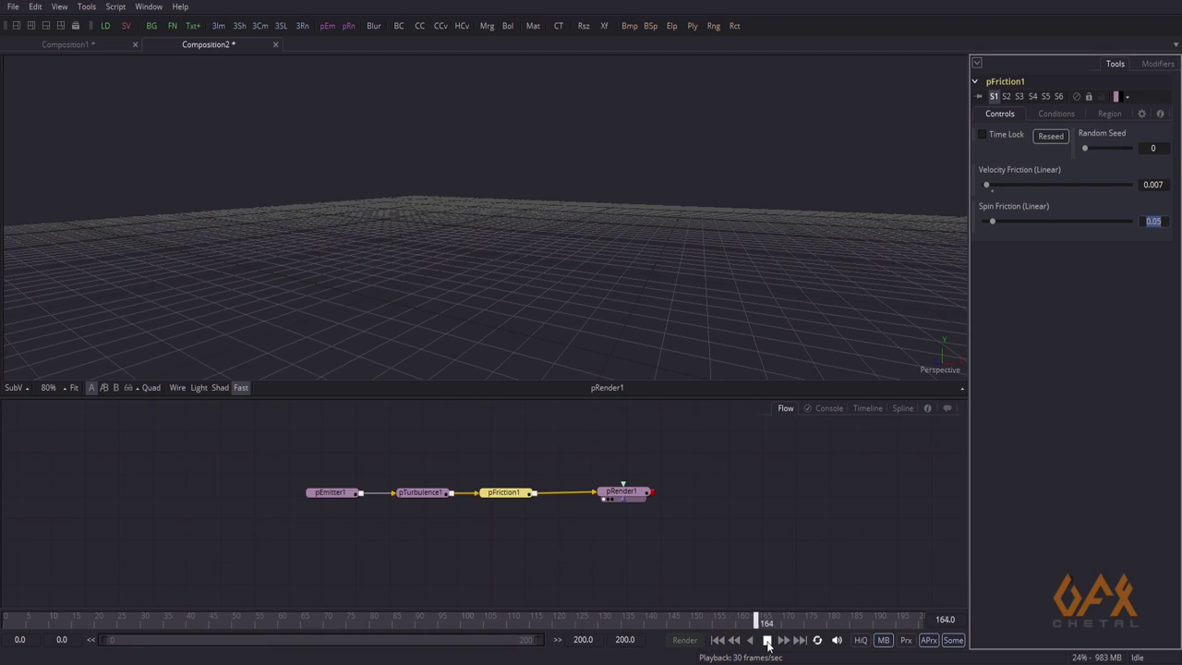
{"action": "left_click", "coordinate": [767, 641]}
{"action": "left_click_drag", "start_coordinate": [736, 620], "coordinate": [3, 625]}
{"action": "middle_click_drag", "start_coordinate": [694, 501], "coordinate": [507, 518]}
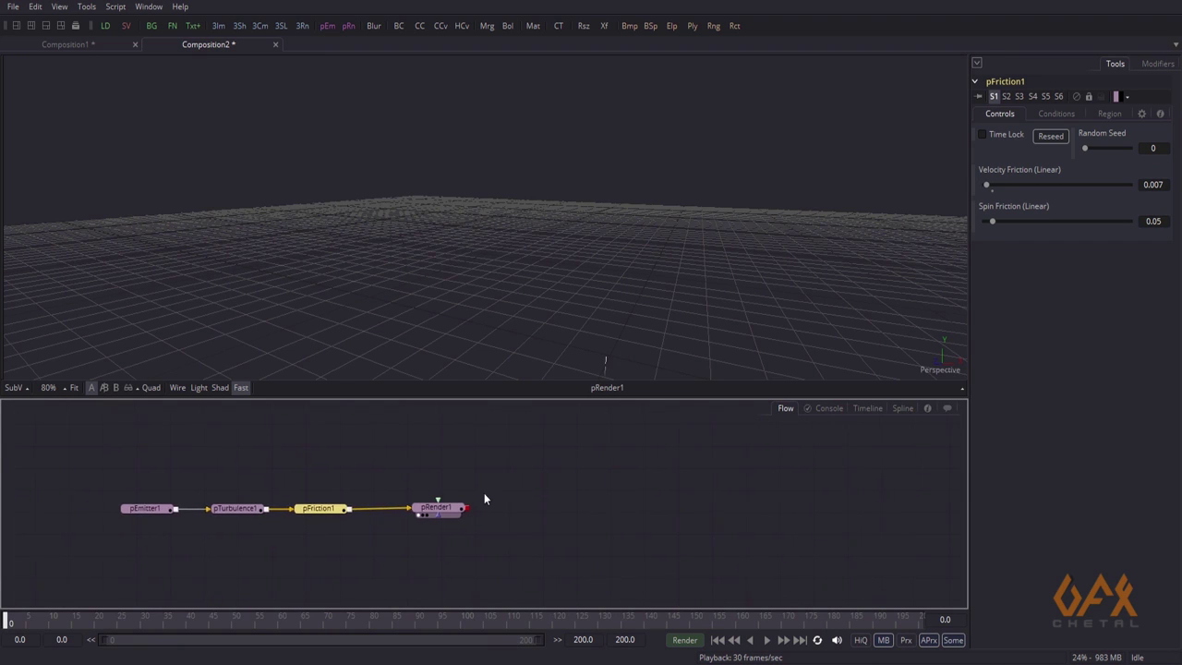
Add a Shape 3D node above pRender1 and show it in the viewer
{"action": "left_click", "coordinate": [417, 510]}
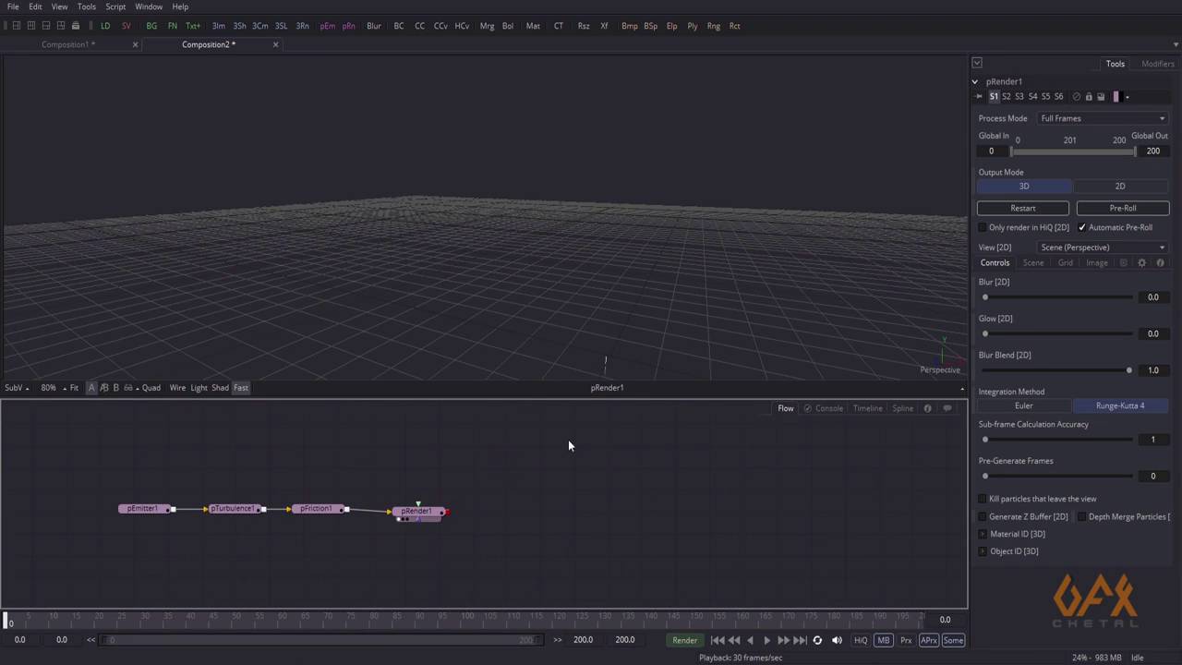
{"action": "middle_click_drag", "start_coordinate": [525, 276], "coordinate": [483, 234]}
{"action": "left_click", "coordinate": [538, 489]}
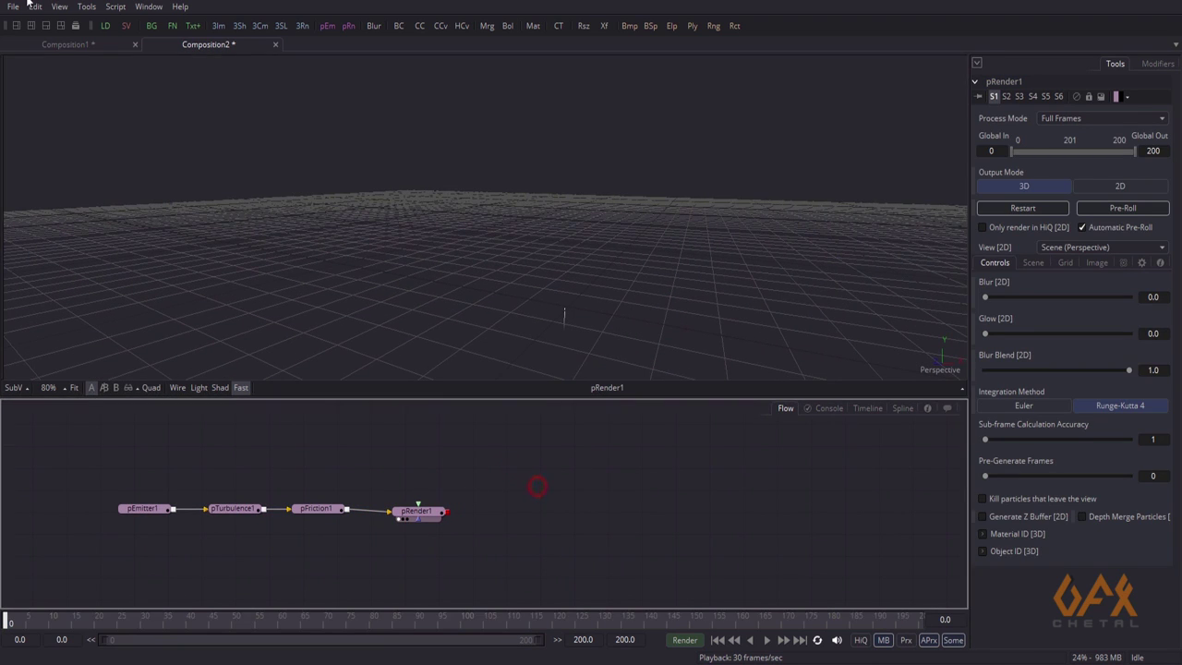
{"action": "left_click", "coordinate": [86, 7]}
{"action": "mouse_move", "coordinate": [101, 30]}
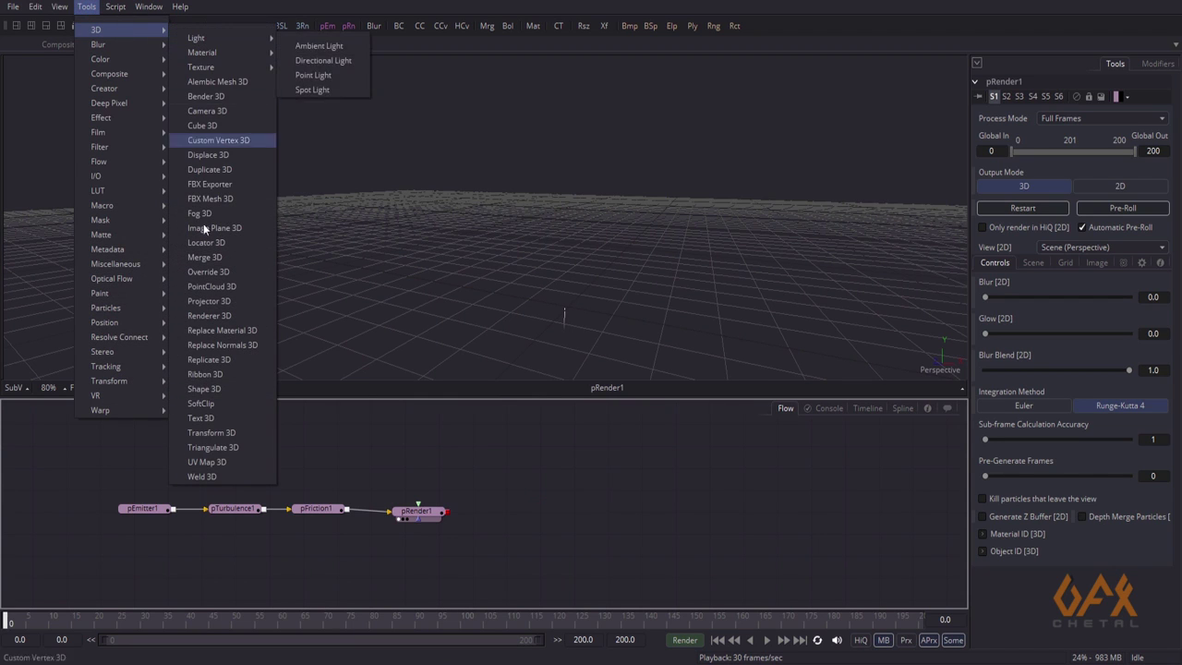
{"action": "left_click", "coordinate": [207, 389]}
{"action": "left_click_drag", "start_coordinate": [530, 485], "coordinate": [481, 465]}
{"action": "key", "text": "1"}
{"action": "middle_click_drag", "start_coordinate": [527, 308], "coordinate": [514, 274]}
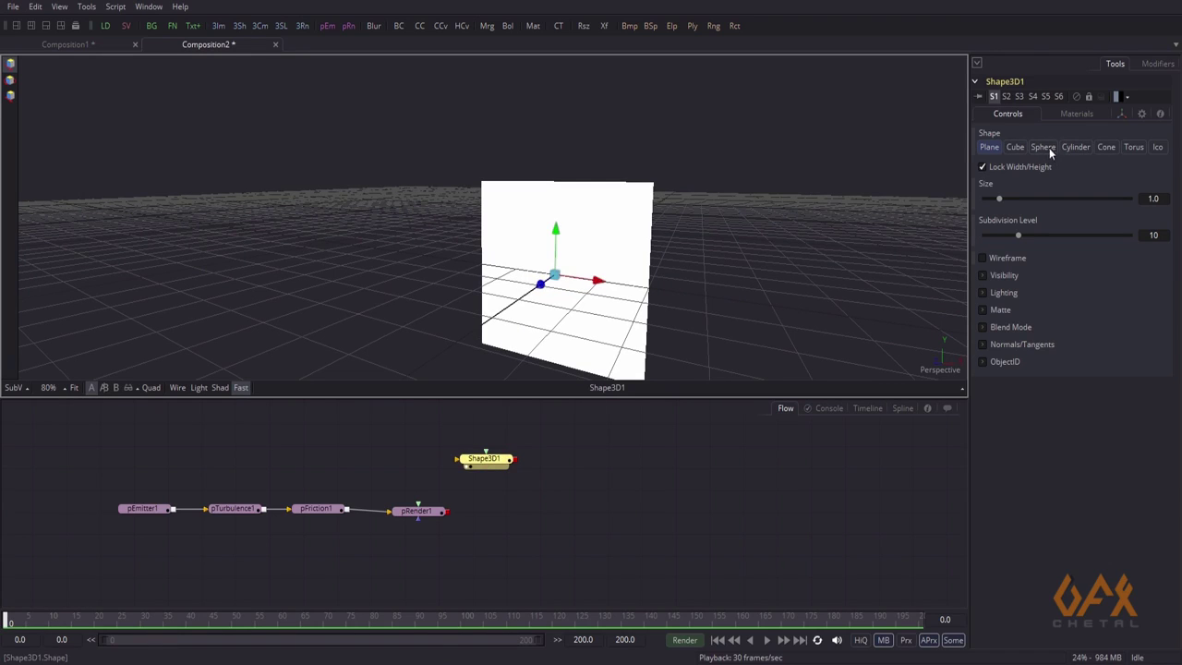
Make Shape3D1 a cone with a radius of 0.2 and a top radius of 0.19
{"action": "left_click", "coordinate": [1105, 147]}
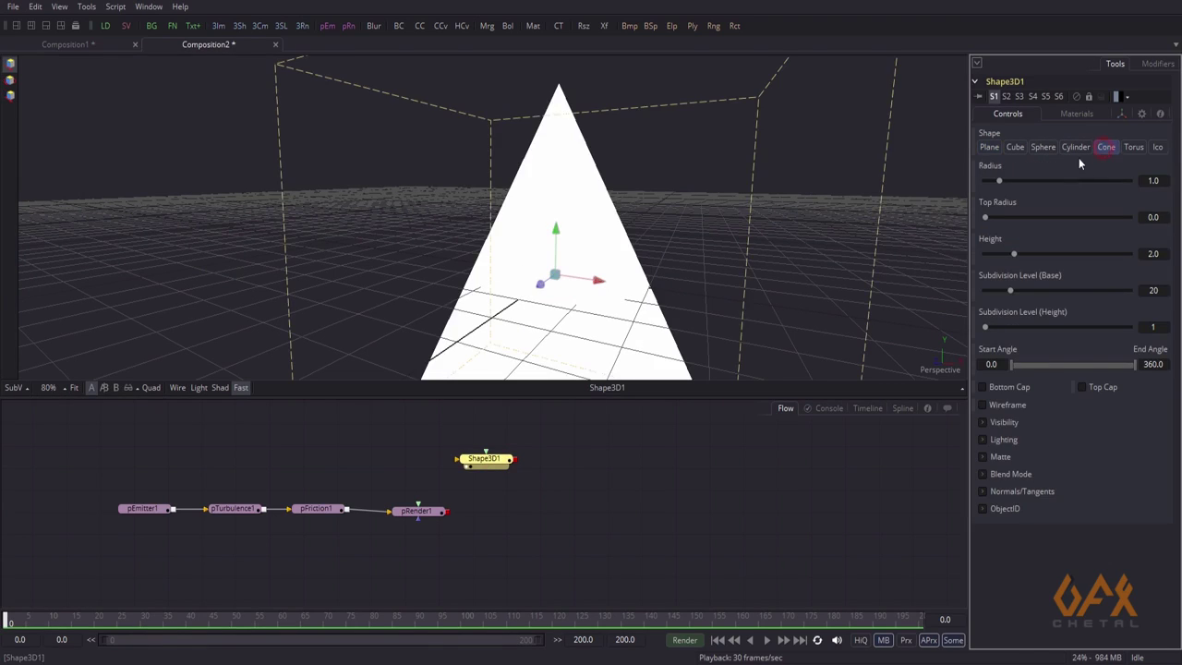
{"action": "scroll", "coordinate": [523, 194], "scroll_direction": "down", "scroll_amount": 2}
{"action": "scroll", "coordinate": [510, 196], "scroll_direction": "down", "scroll_amount": 1}
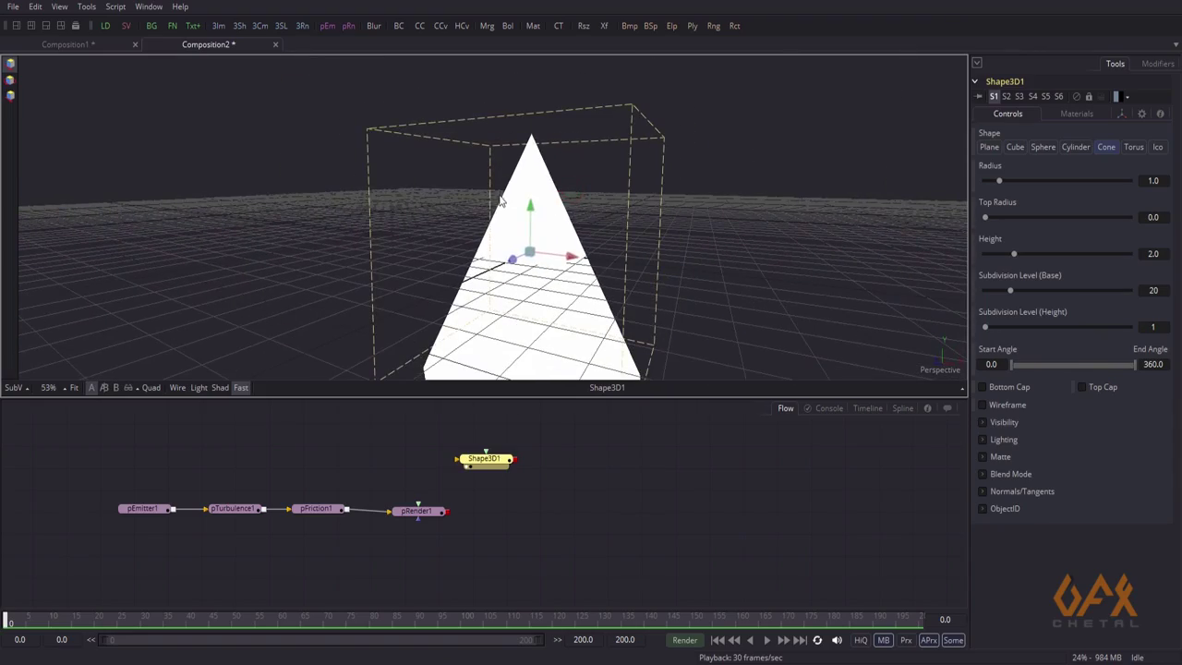
{"action": "middle_click_drag", "start_coordinate": [500, 200], "coordinate": [417, 261], "text": "alt"}
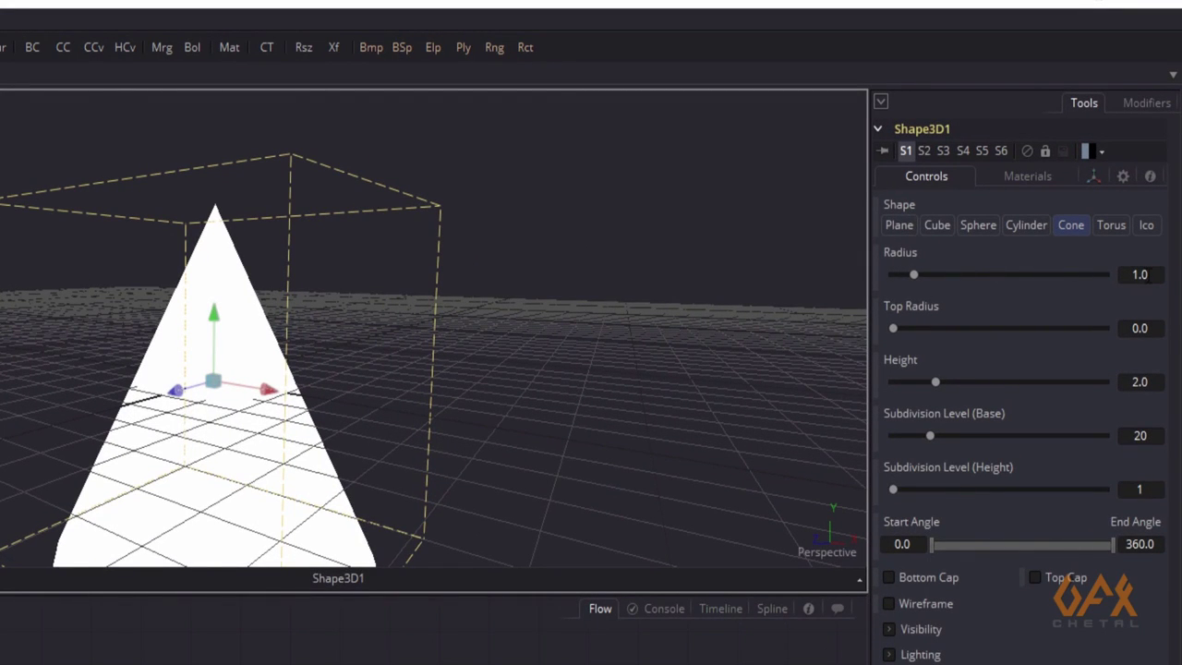
{"action": "left_click", "coordinate": [1145, 275]}
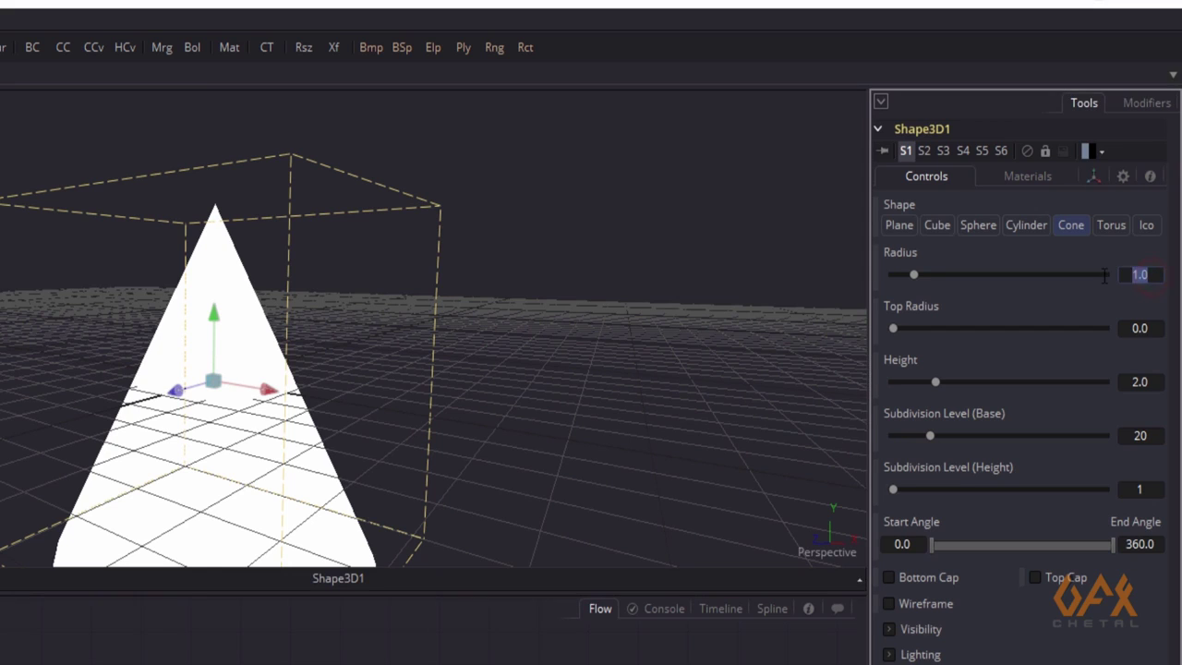
{"action": "type", "text": ".2"}
{"action": "key", "text": "Tab"}
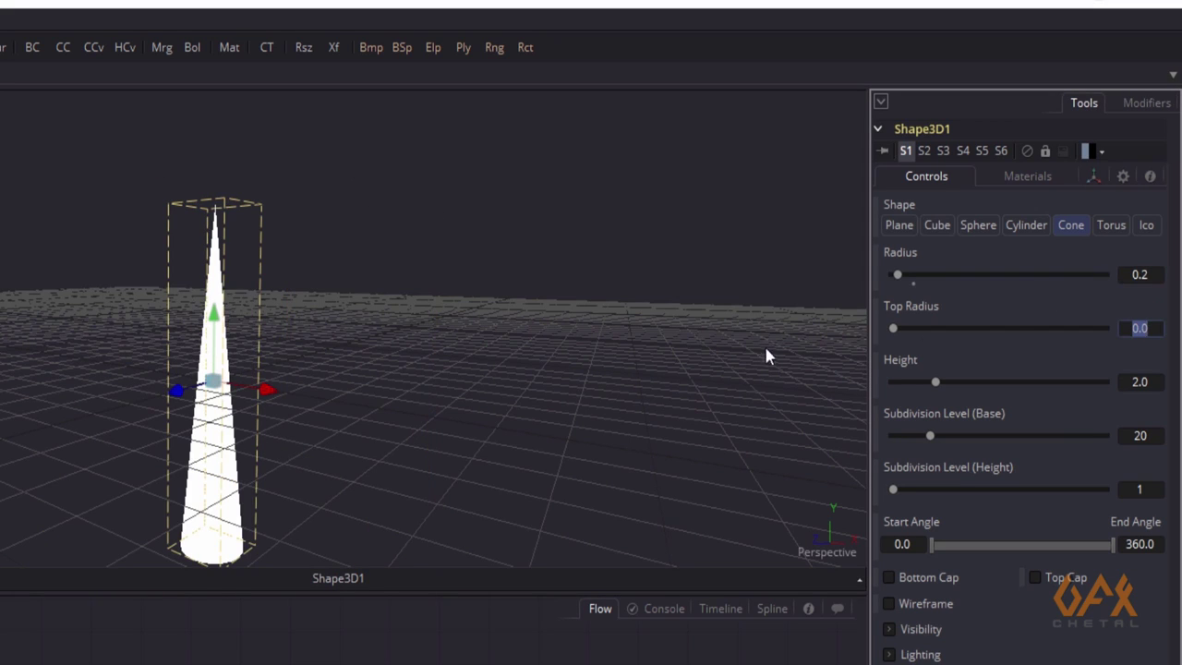
{"action": "left_click", "coordinate": [1141, 329]}
{"action": "key", "text": "BackSpace"}
{"action": "key", "text": "Tab"}
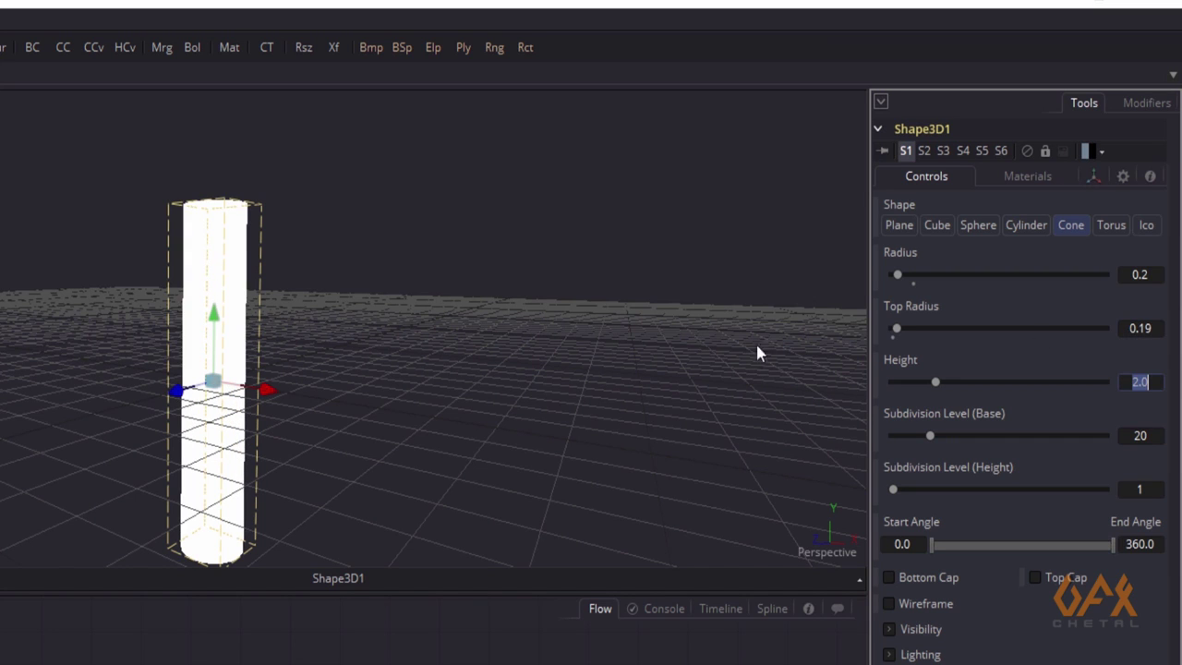
Set the cone's height to 0.3 and turn on lighting in the viewer
{"action": "middle_click_drag", "start_coordinate": [176, 269], "coordinate": [387, 320]}
{"action": "left_click", "coordinate": [1141, 381]}
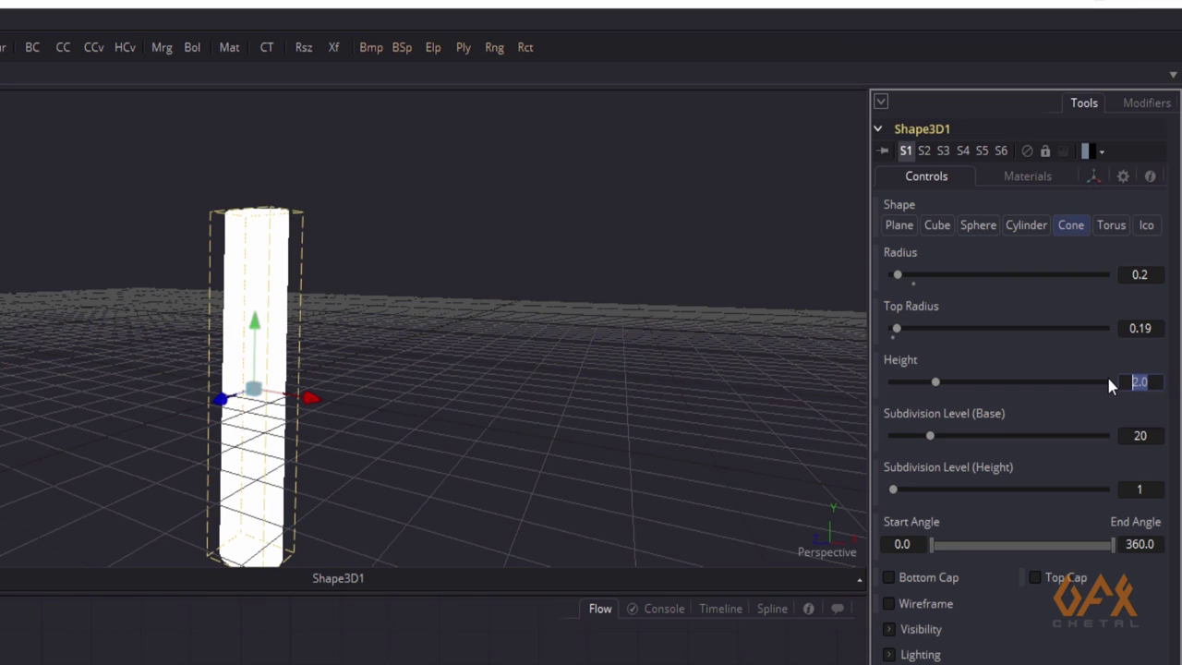
{"action": "type", "text": ".3"}
{"action": "key", "text": "Return"}
{"action": "middle_click_drag", "start_coordinate": [348, 466], "coordinate": [463, 474]}
{"action": "key", "text": "shift+l"}
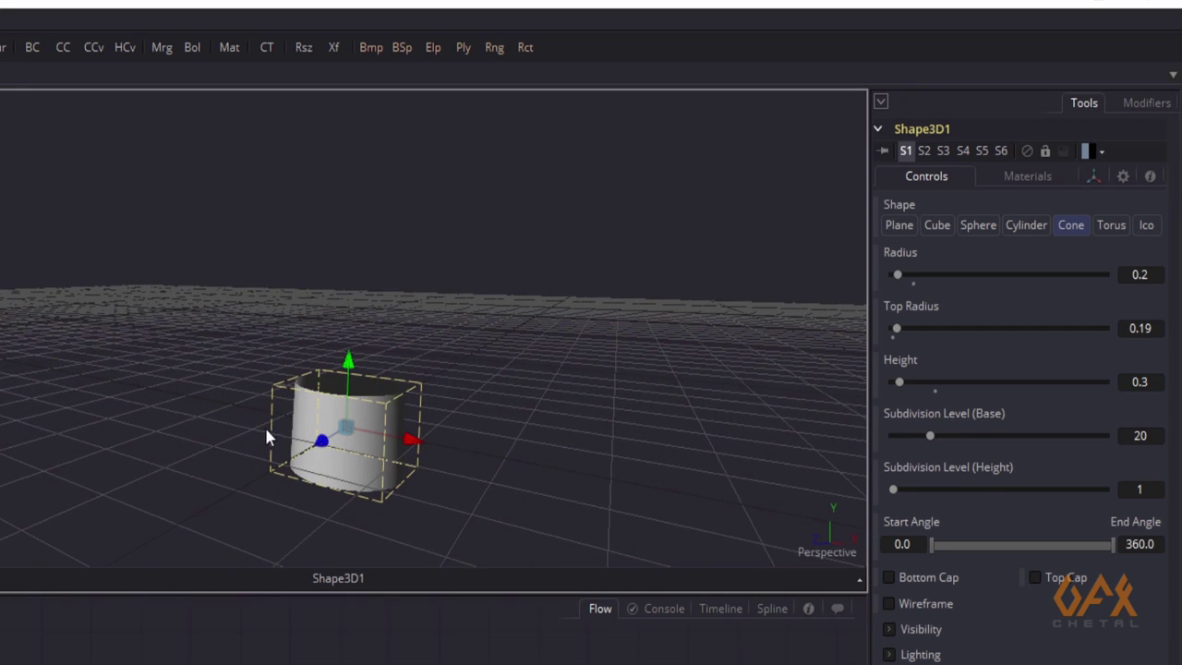
Enable the cone's Bottom Cap and Top Cap, and move the Shape3D1 node further away from the particle chain
{"action": "middle_click_drag", "start_coordinate": [240, 459], "coordinate": [316, 330], "text": "alt"}
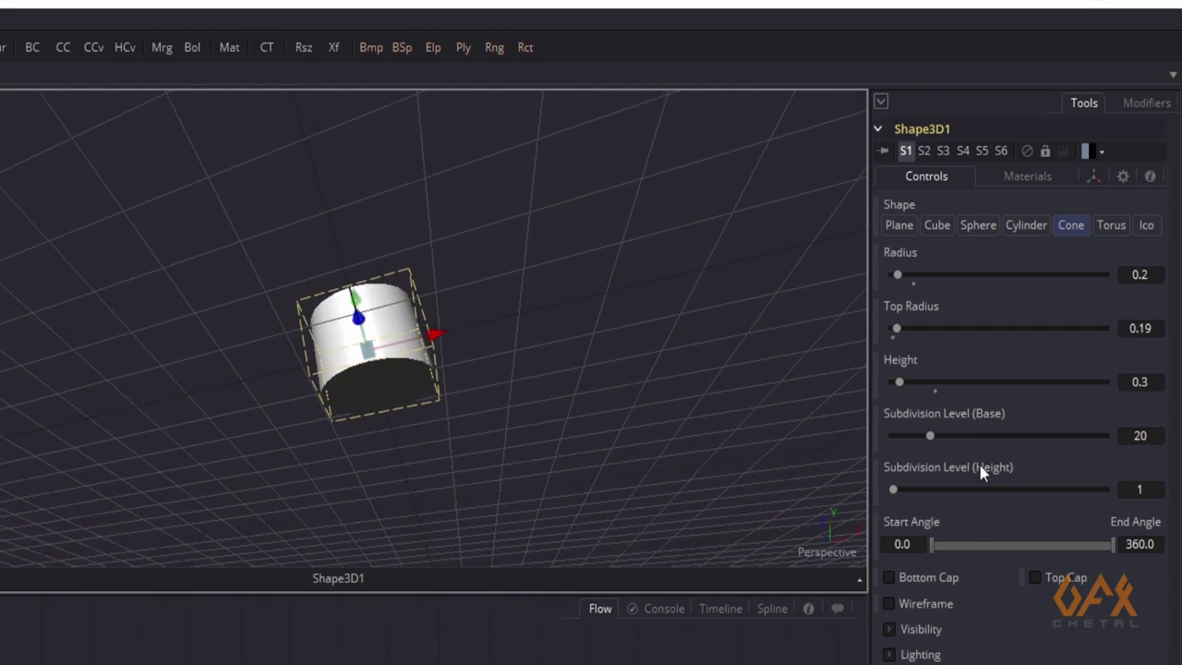
{"action": "left_click", "coordinate": [889, 579]}
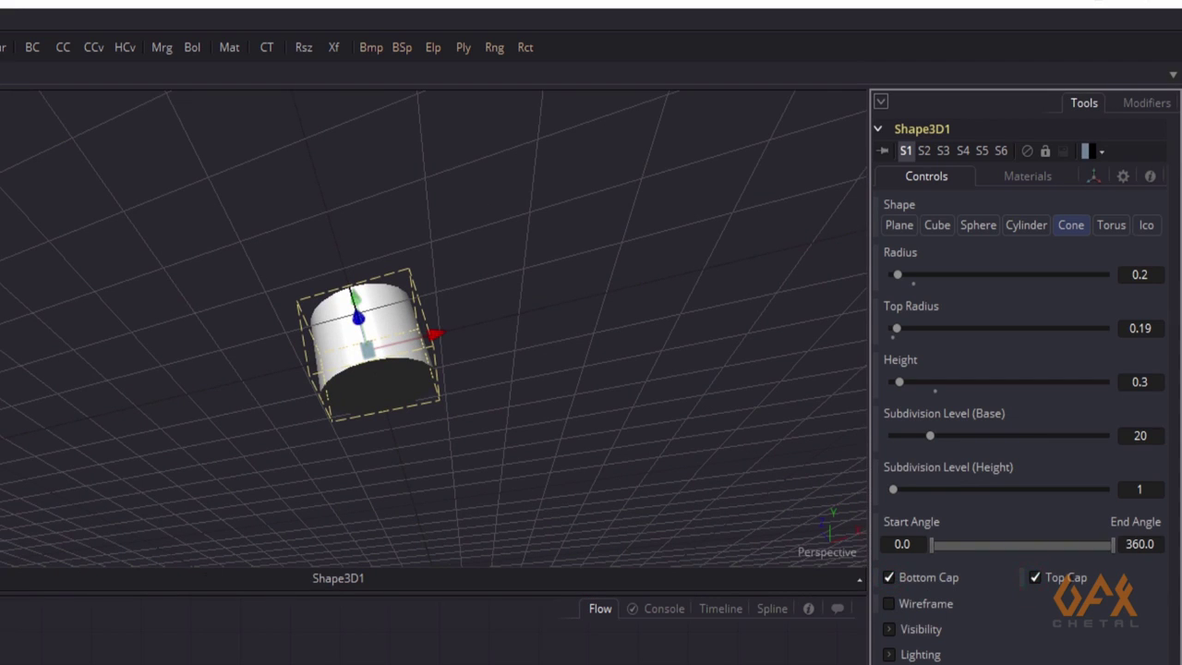
{"action": "middle_click_drag", "start_coordinate": [56, 369], "coordinate": [6, 526], "text": "alt"}
{"action": "left_click_drag", "start_coordinate": [232, 661], "coordinate": [232, 633]}
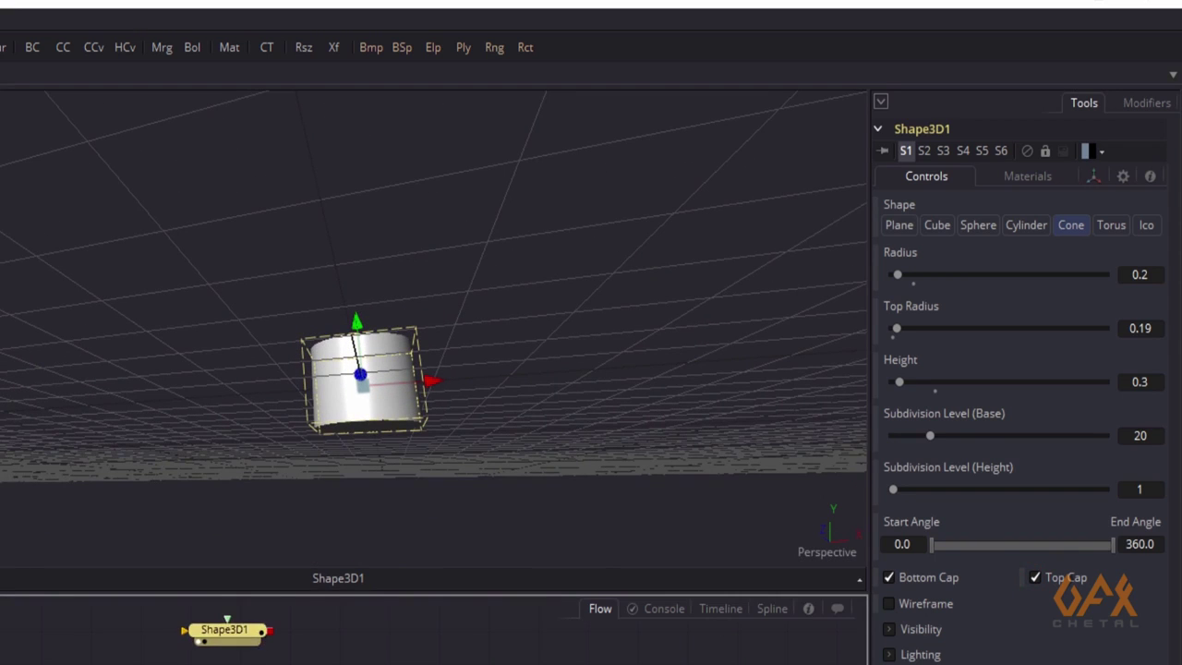
{"action": "left_click", "coordinate": [308, 646]}
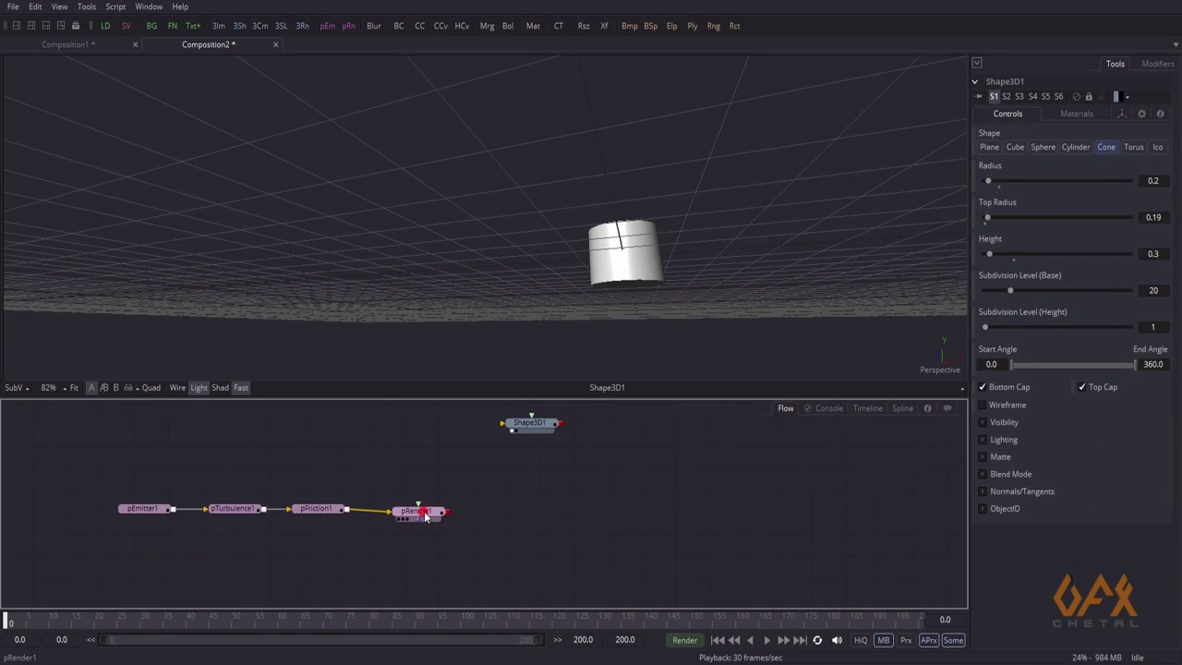
Add a Replicate 3D node after pRender1 and space it further away from pRender1
{"action": "left_click", "coordinate": [423, 513]}
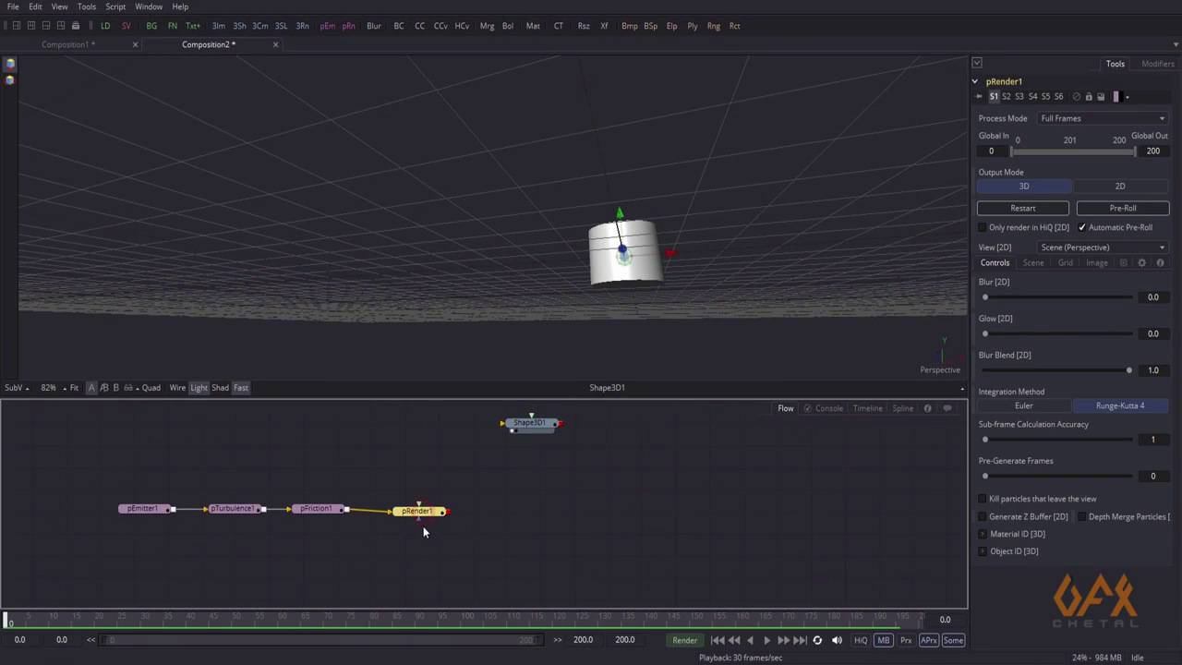
{"action": "left_click", "coordinate": [88, 8]}
{"action": "mouse_move", "coordinate": [102, 29]}
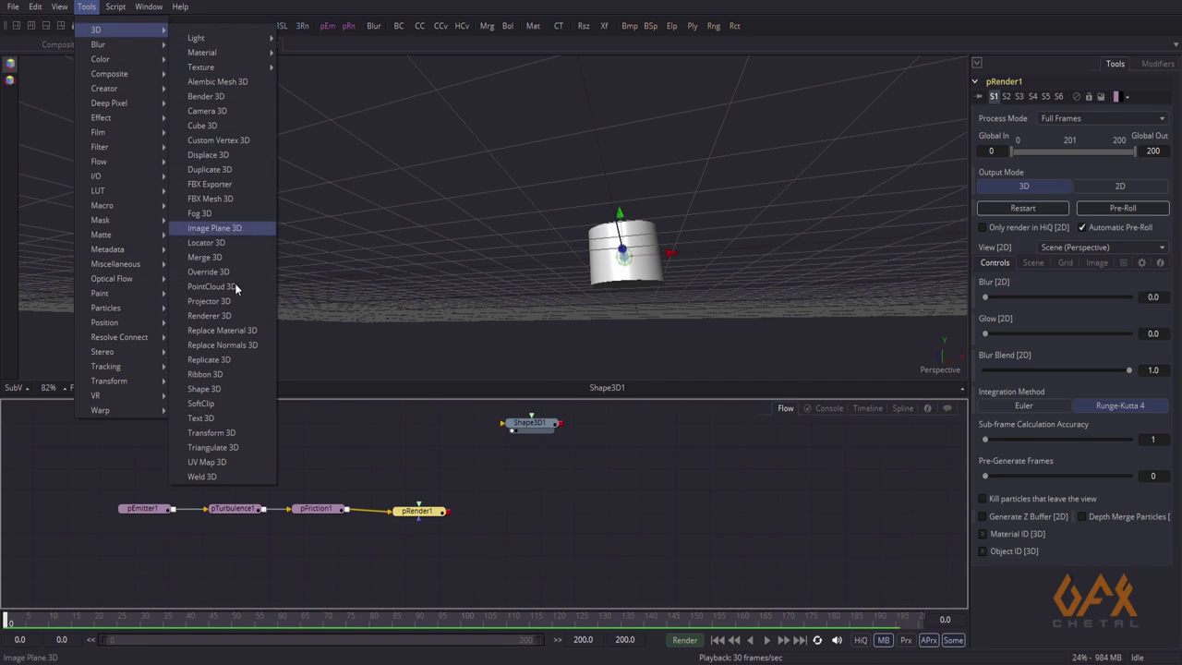
{"action": "left_click", "coordinate": [210, 358]}
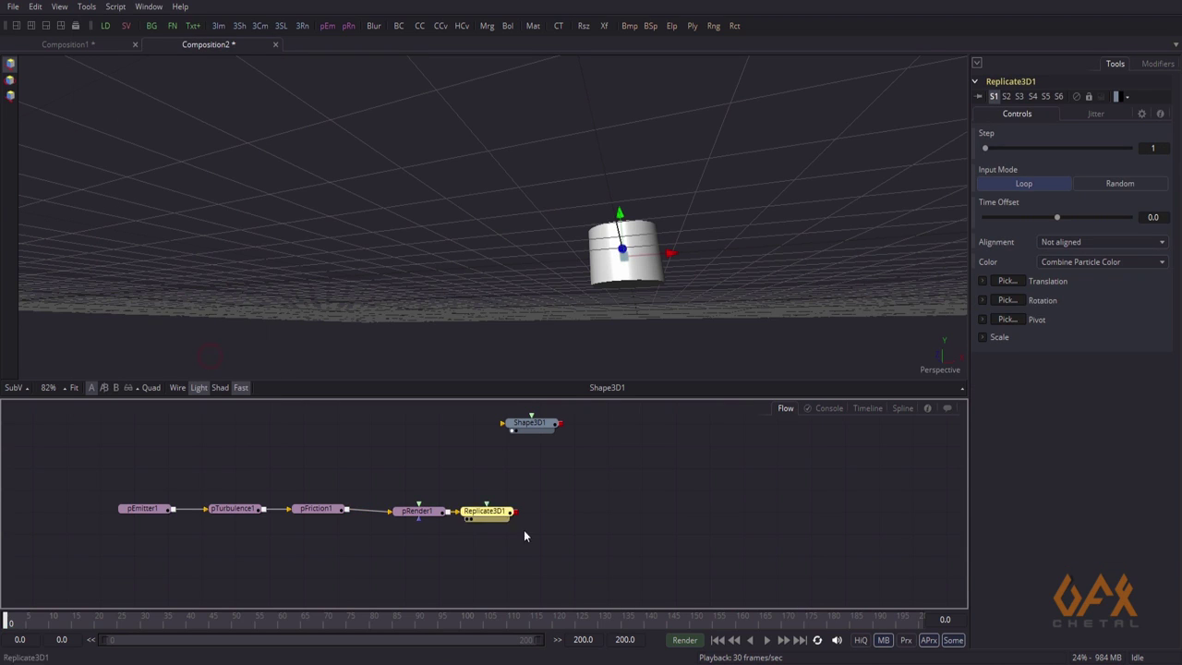
{"action": "left_click_drag", "start_coordinate": [488, 516], "coordinate": [541, 514]}
{"action": "left_click", "coordinate": [477, 476]}
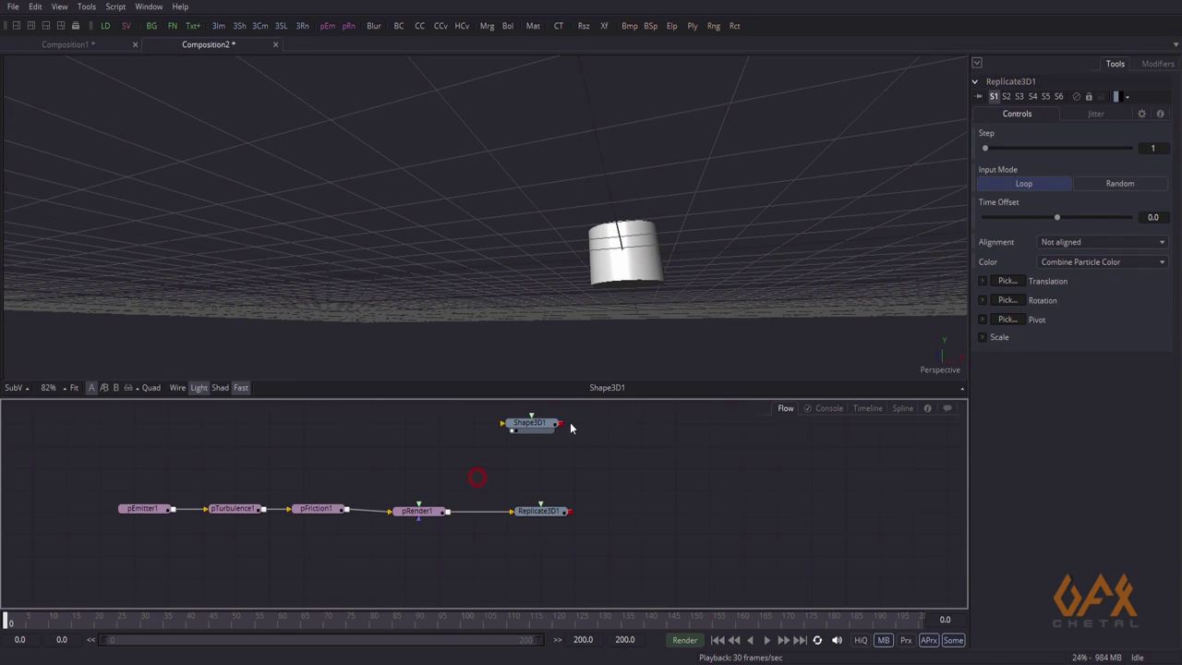
Connect Shape3D1 to Replicate3D1, view the result, and set the replicate's Alignment to TBN Aligned
{"action": "left_click_drag", "start_coordinate": [560, 423], "coordinate": [543, 509]}
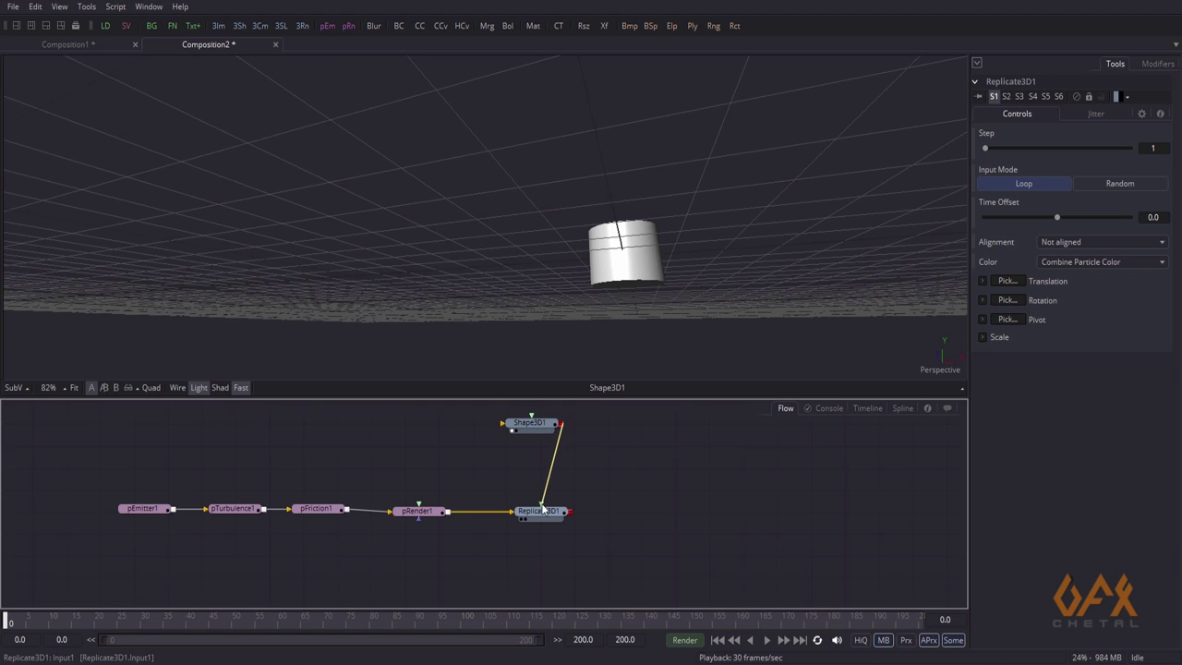
{"action": "left_click", "coordinate": [521, 518]}
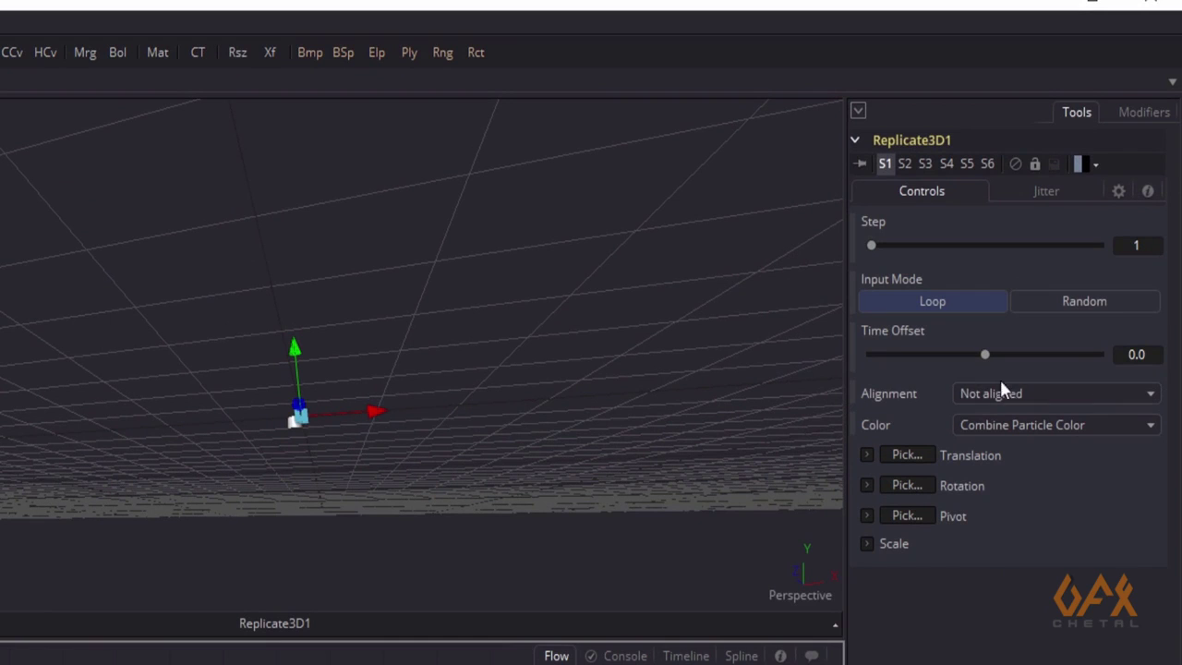
{"action": "left_click", "coordinate": [996, 392]}
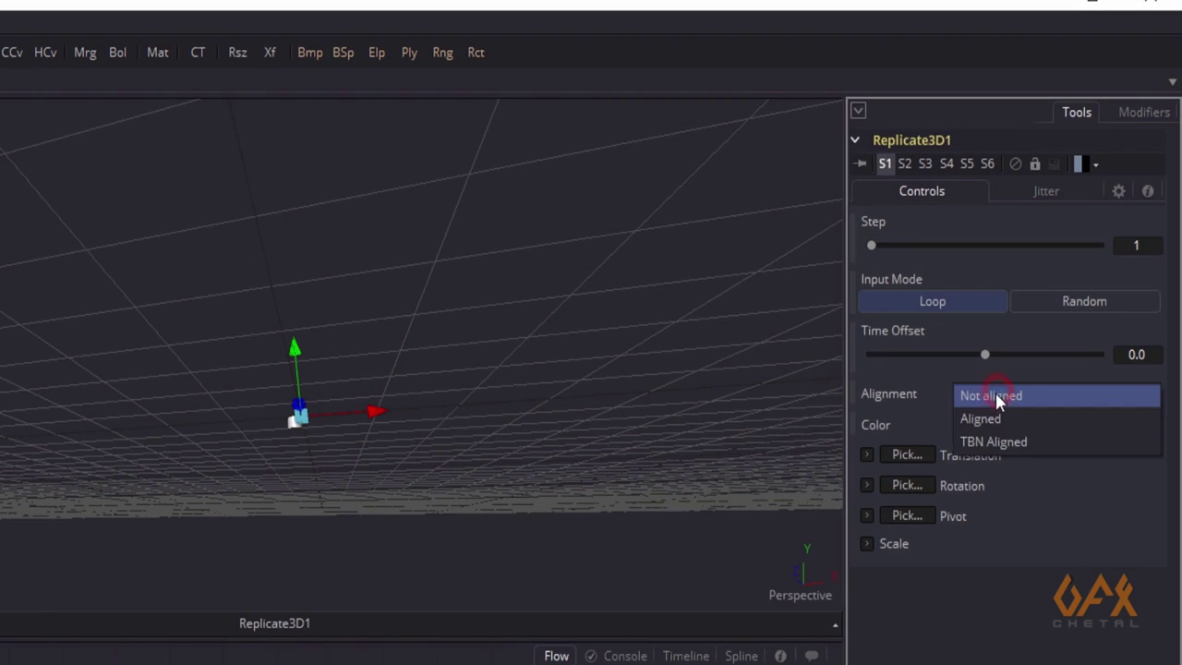
{"action": "left_click", "coordinate": [983, 442]}
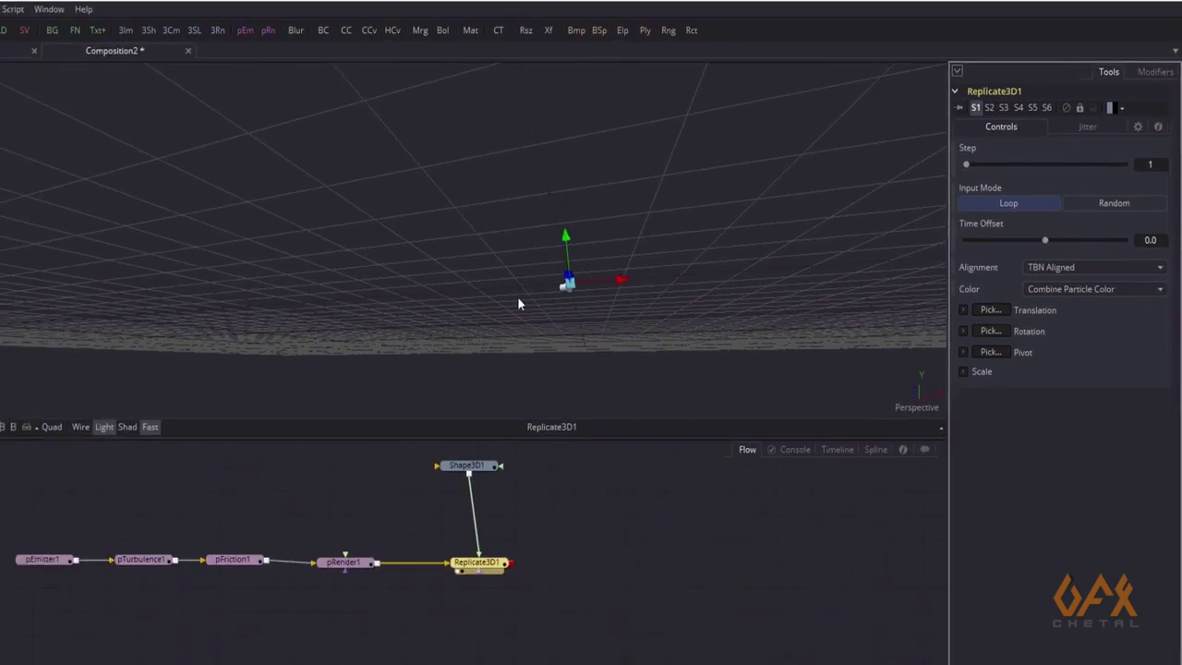
{"action": "middle_click_drag", "start_coordinate": [518, 298], "coordinate": [629, 218], "text": "alt"}
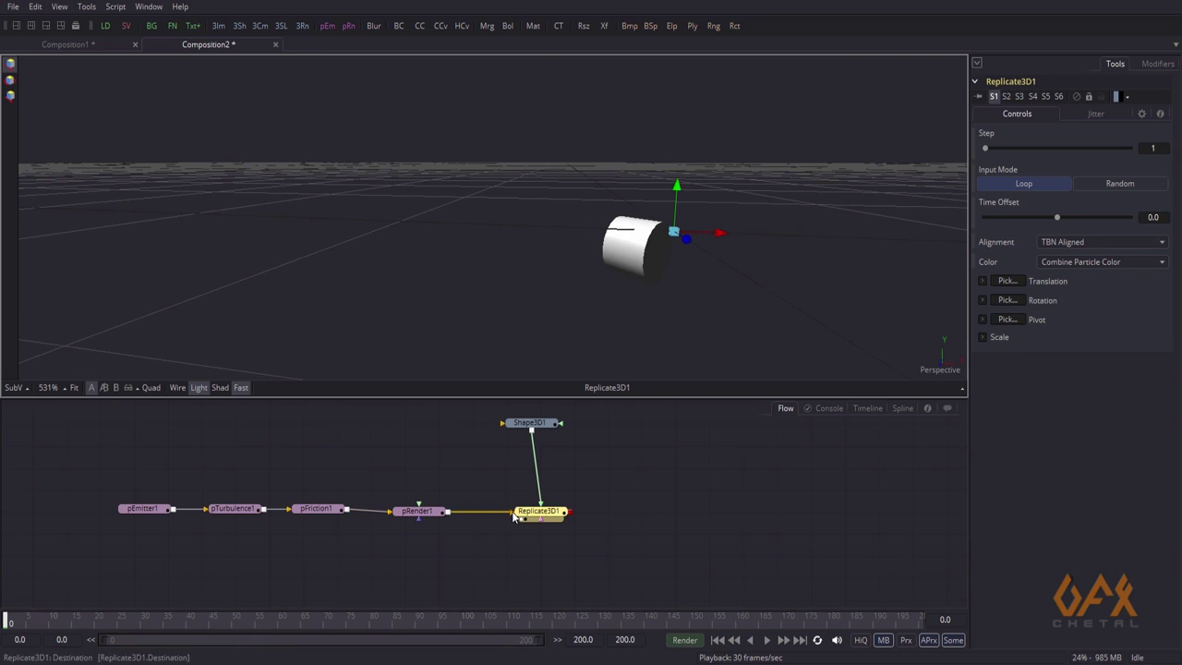
Set the Z Rotation of Shape3D1 to -90 so the replicated cone stands upright
{"action": "left_click", "coordinate": [530, 423]}
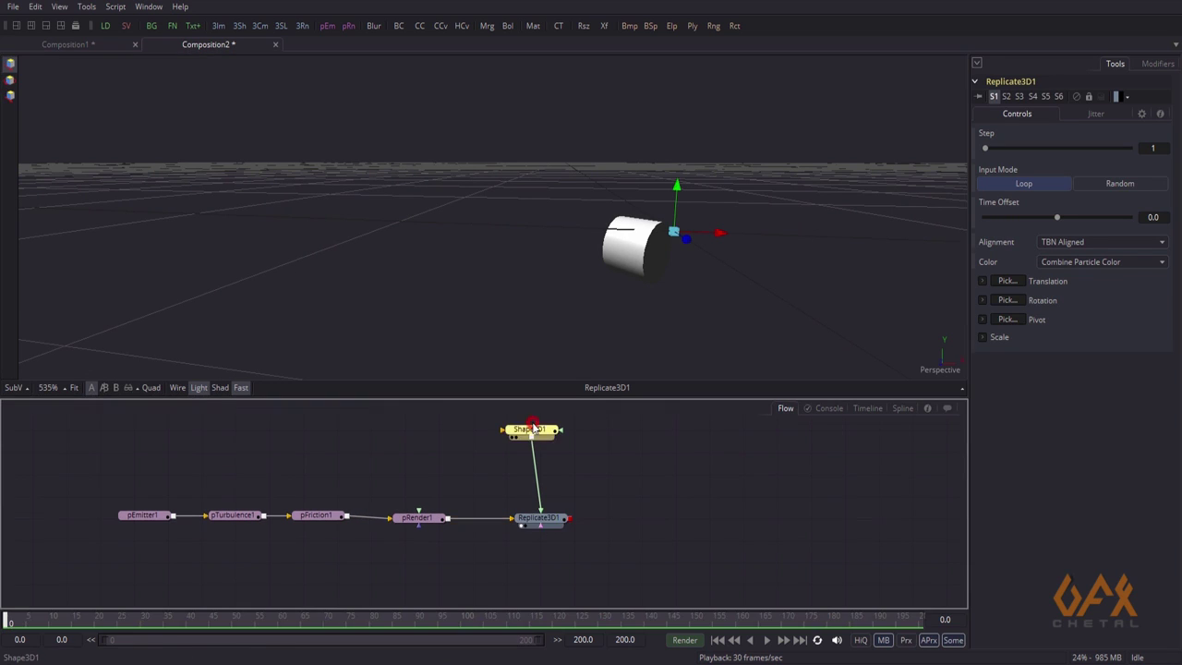
{"action": "left_click", "coordinate": [1120, 113]}
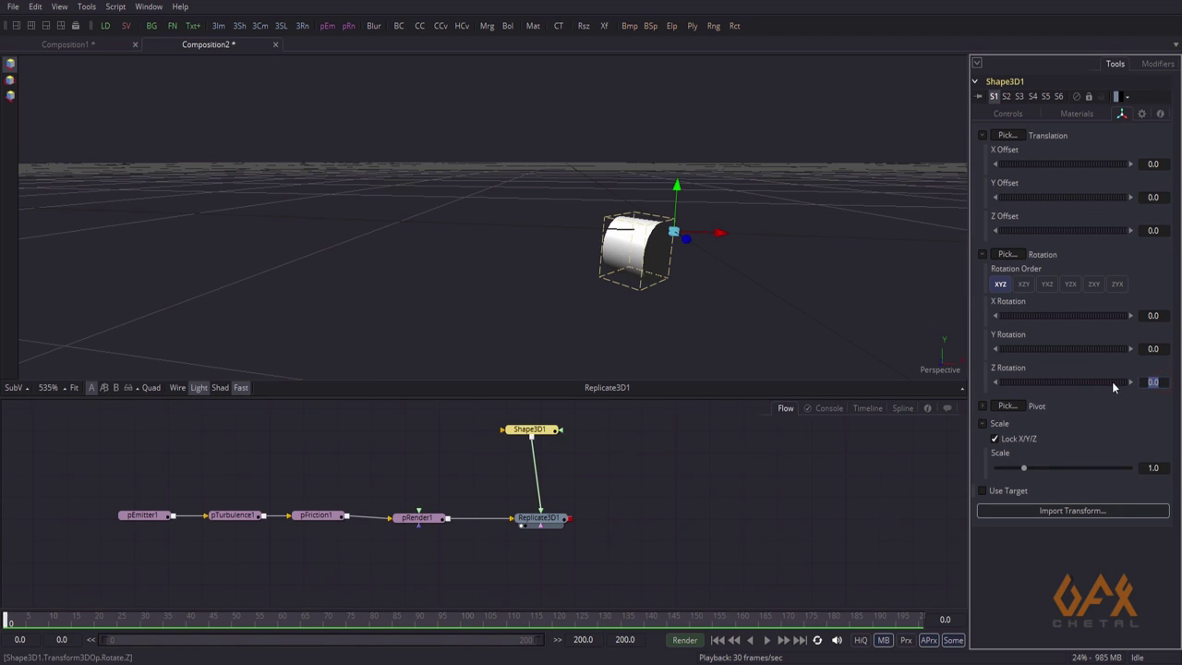
{"action": "type", "text": "-90"}
{"action": "key", "text": "Tab"}
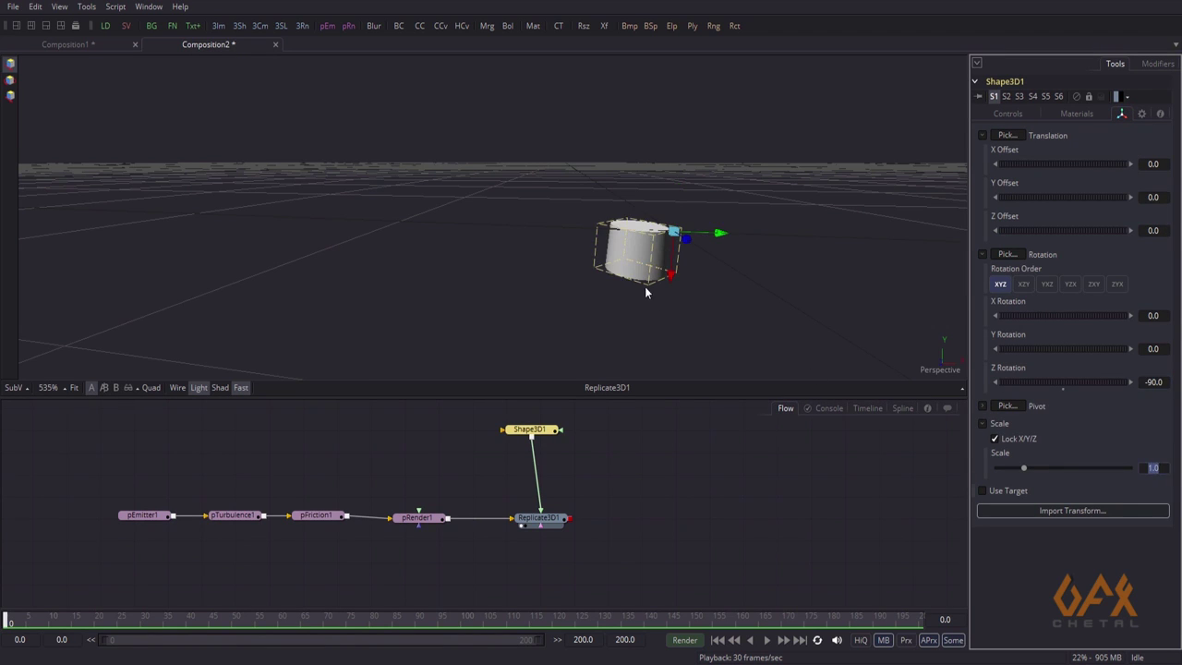
{"action": "middle_click_drag", "start_coordinate": [622, 284], "coordinate": [532, 306], "text": "alt"}
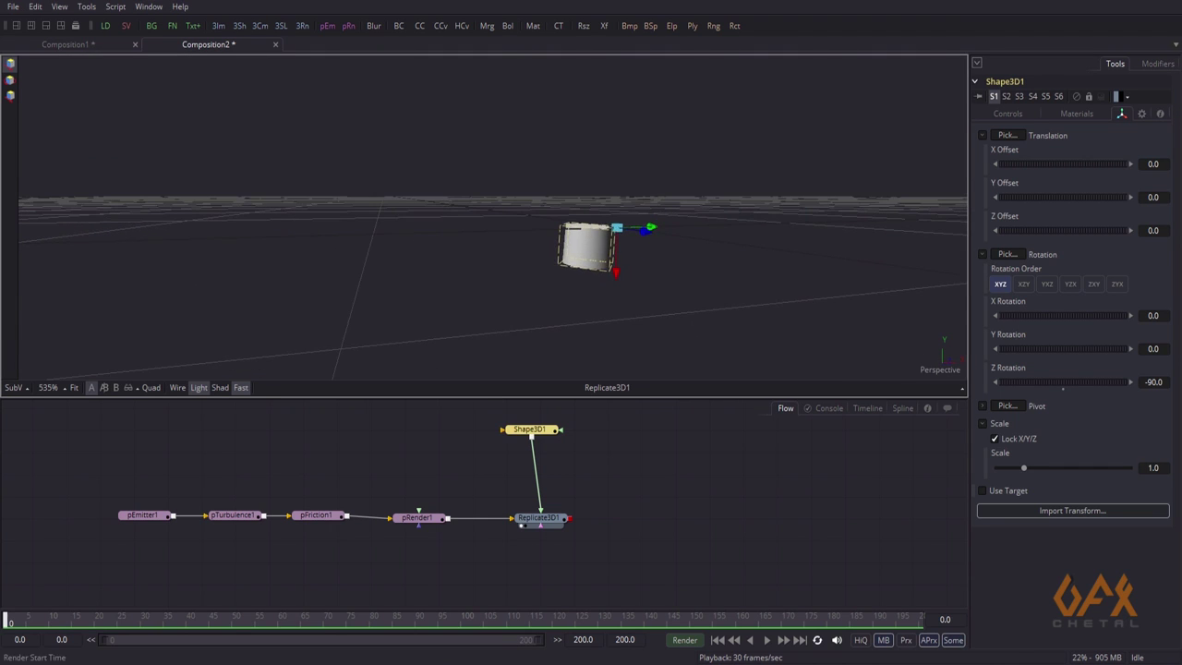
Scrub the timeline to frame 49 to examine how the replicated shape moves
{"action": "left_click_drag", "start_coordinate": [14, 625], "coordinate": [230, 619]}
{"action": "scroll", "coordinate": [485, 317], "scroll_direction": "down", "scroll_amount": 3}
{"action": "scroll", "coordinate": [524, 255], "scroll_direction": "down", "scroll_amount": 5}
{"action": "left_click", "coordinate": [527, 557]}
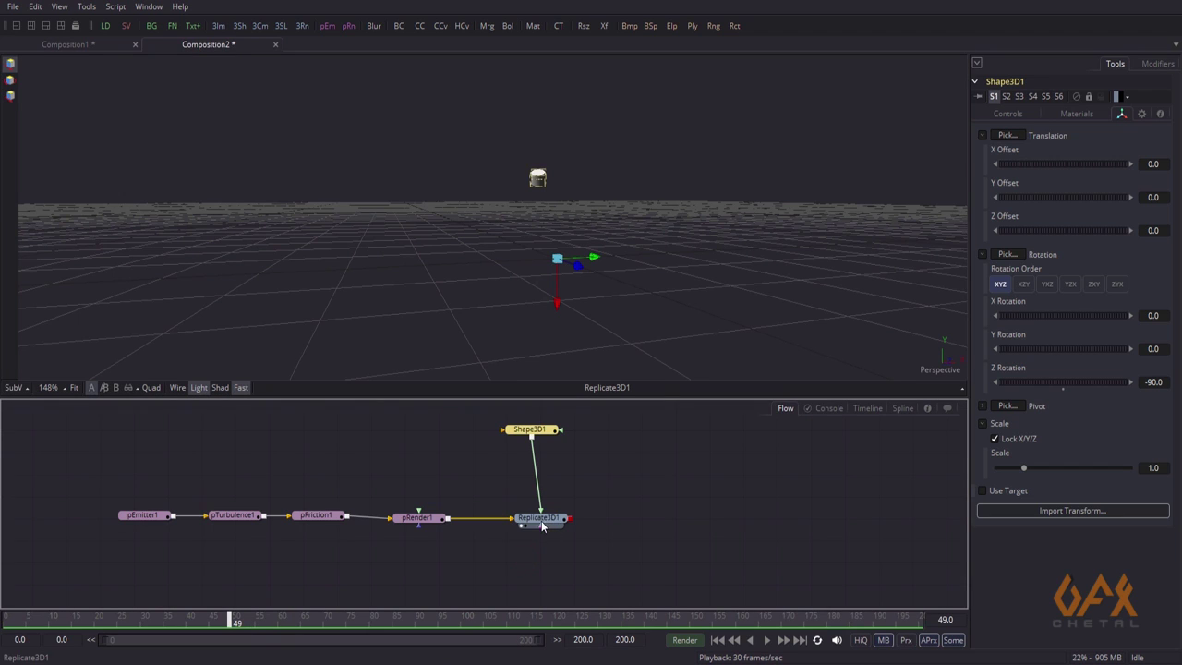
Add a Duplicate 3D node after Replicate3D1, space it further away, and show it in the viewer
{"action": "left_click", "coordinate": [547, 523]}
{"action": "left_click", "coordinate": [86, 6]}
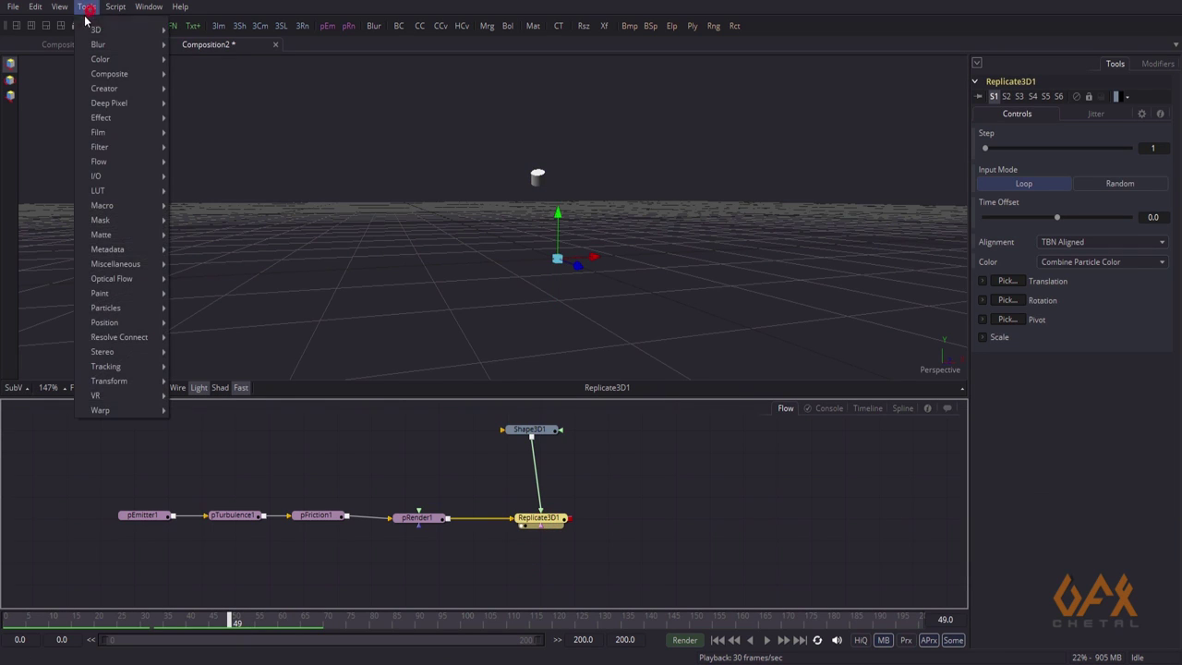
{"action": "mouse_move", "coordinate": [92, 30]}
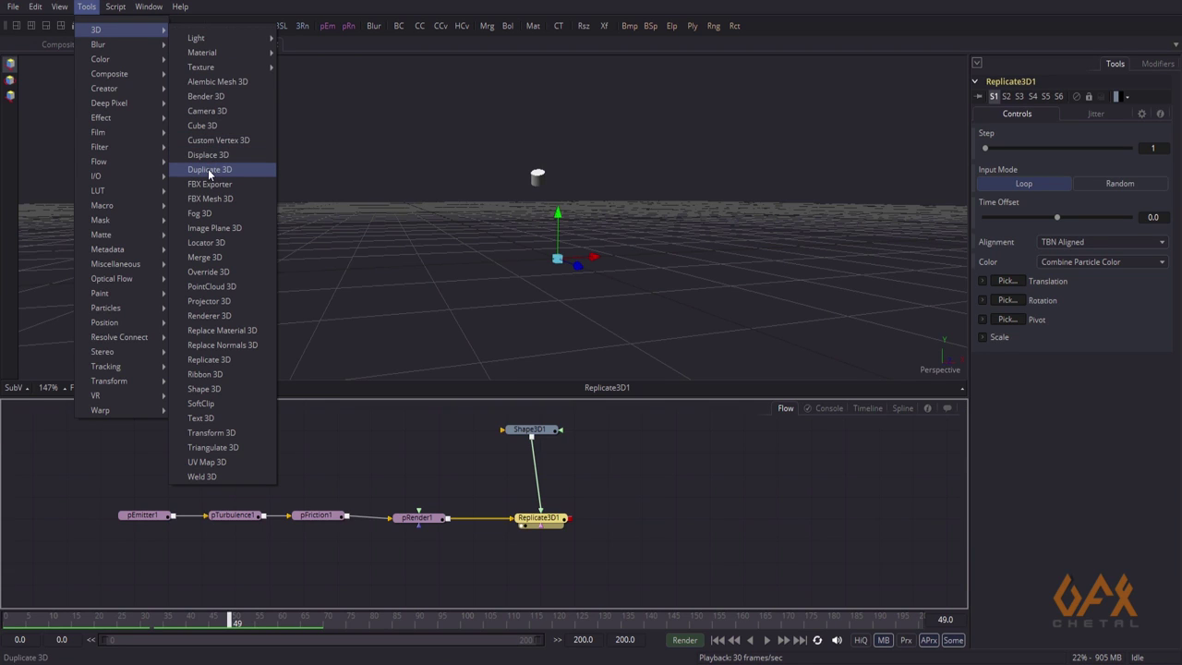
{"action": "left_click", "coordinate": [209, 170]}
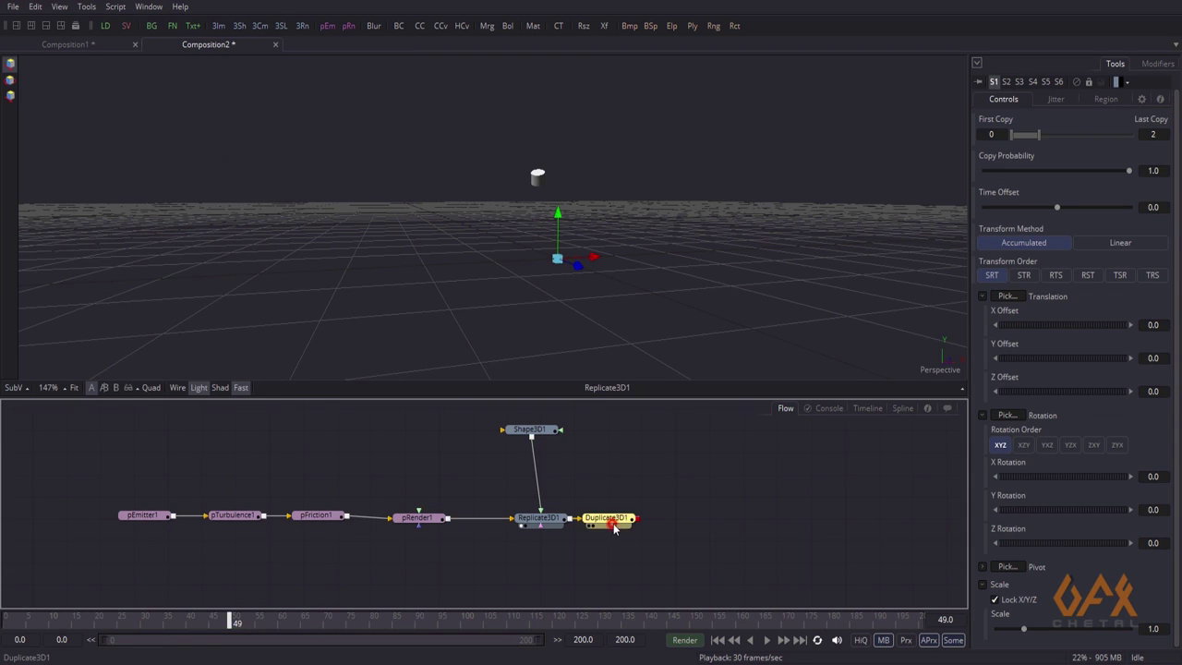
{"action": "left_click_drag", "start_coordinate": [614, 525], "coordinate": [651, 275]}
{"action": "left_click", "coordinate": [668, 522]}
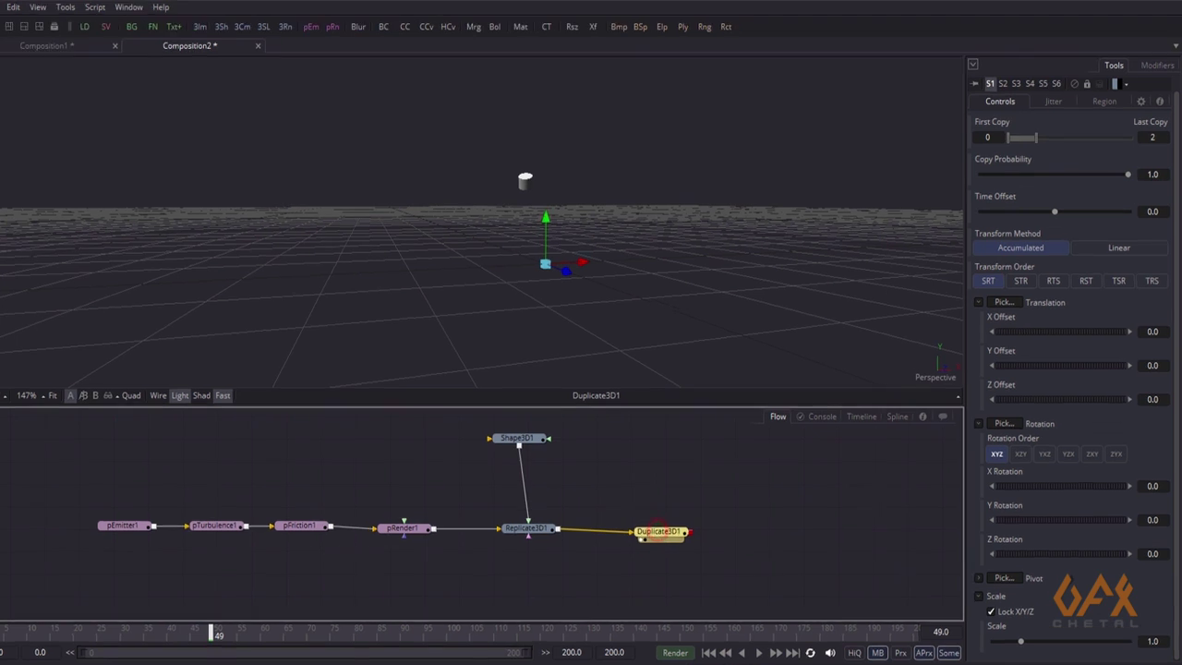
Set the Time Offset of Duplicate3D1 to -1
{"action": "left_click", "coordinate": [1160, 212]}
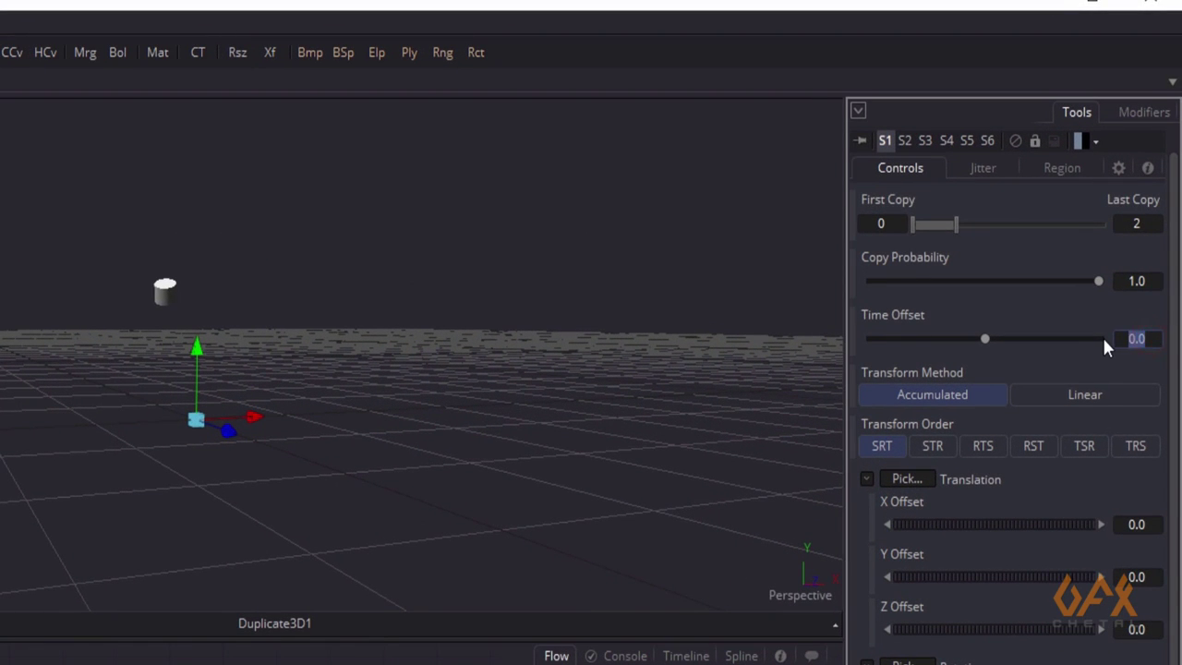
{"action": "type", "text": "-1"}
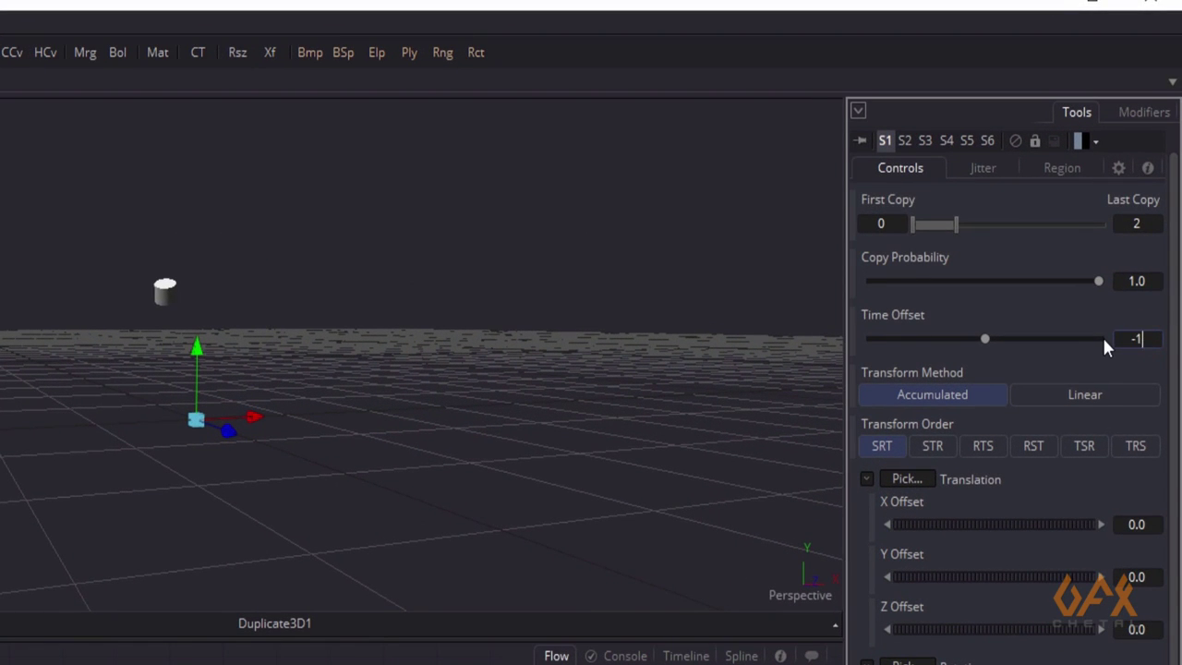
{"action": "key", "text": "Tab"}
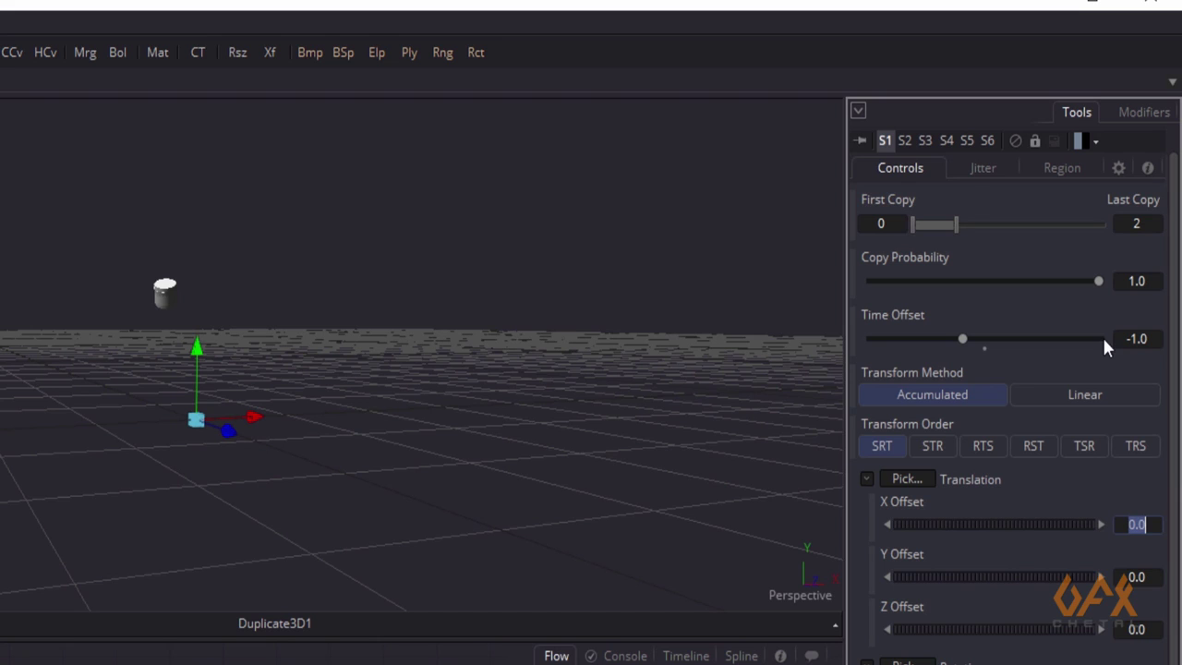
Drive the Last Copy value of Duplicate3D1 with the expression time+1
{"action": "right_click", "coordinate": [1137, 211]}
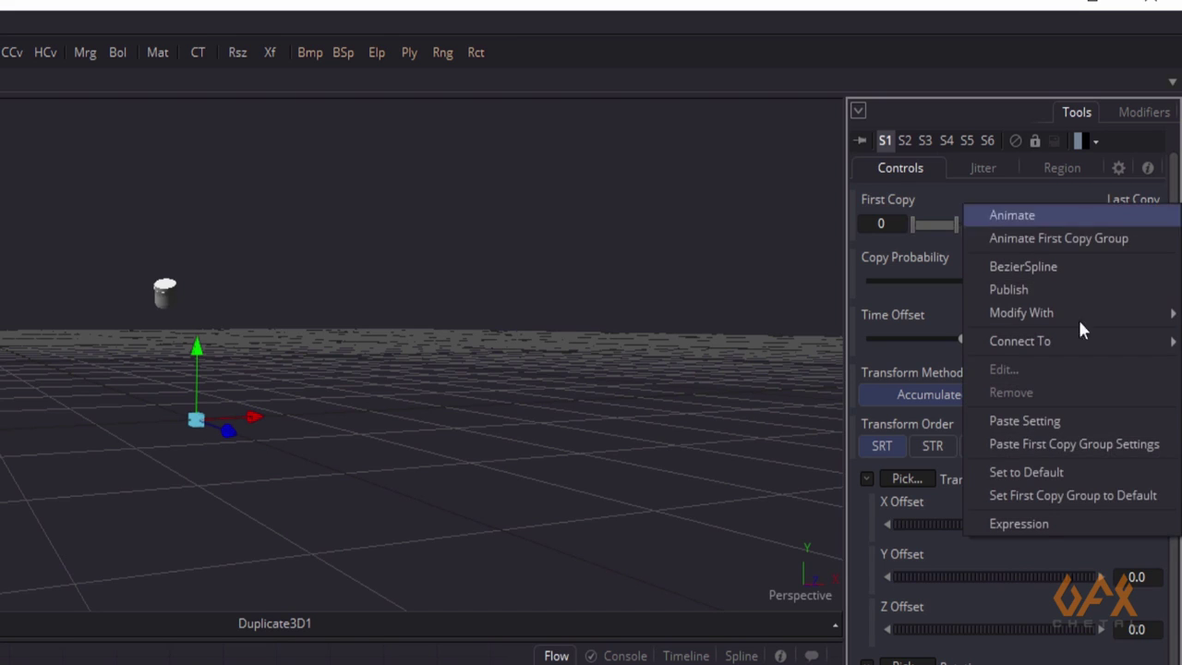
{"action": "left_click", "coordinate": [1045, 520]}
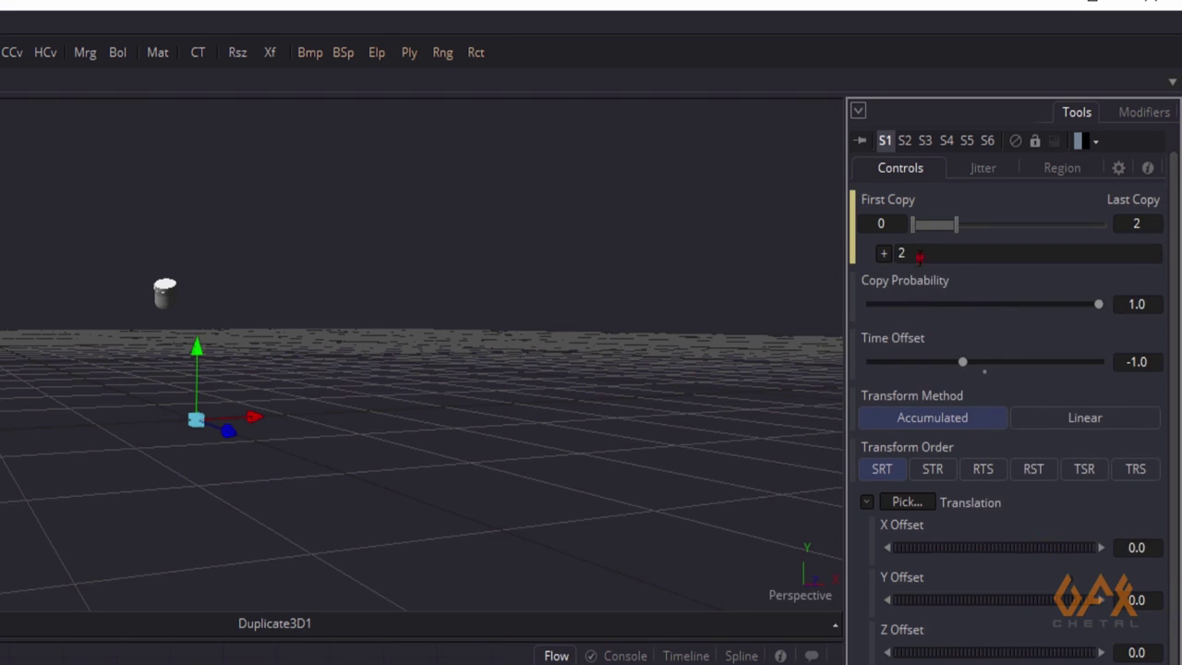
{"action": "left_click", "coordinate": [918, 254]}
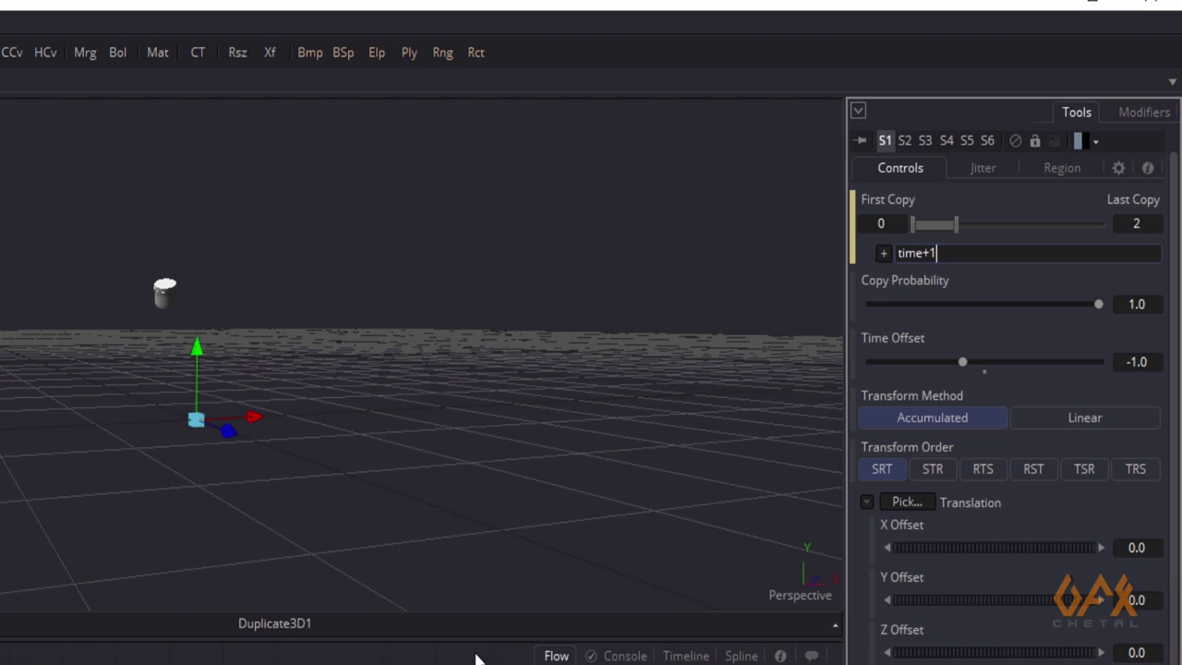
{"action": "left_click", "coordinate": [443, 657]}
{"action": "middle_click_drag", "start_coordinate": [33, 403], "coordinate": [118, 444]}
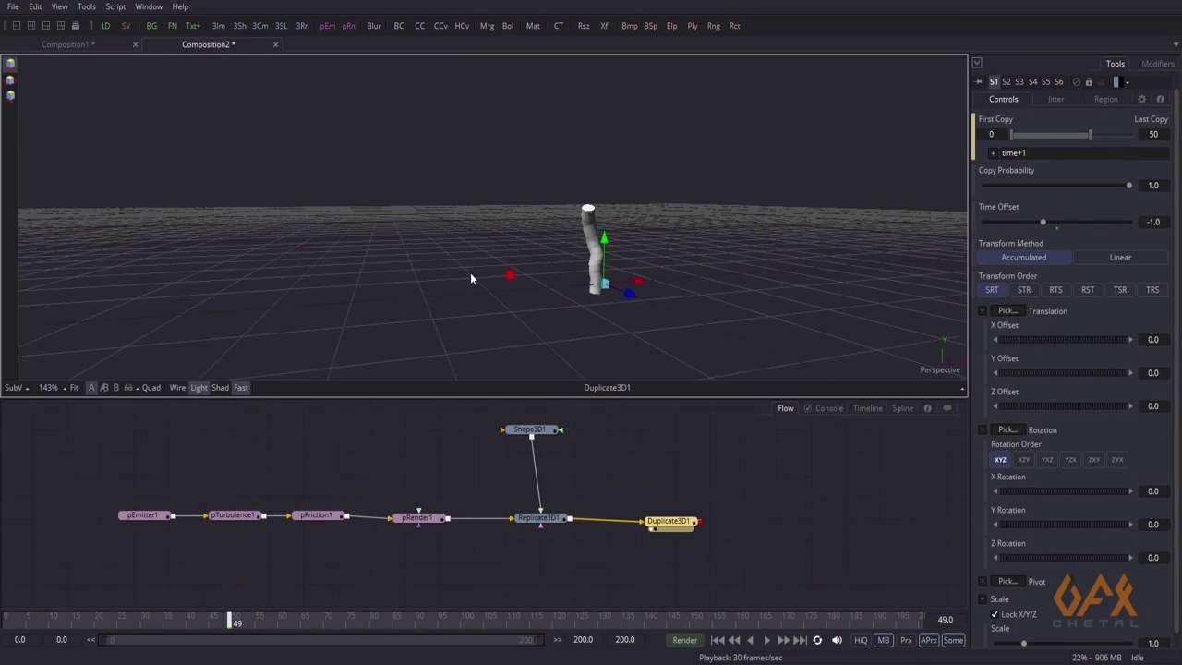
{"action": "scroll", "coordinate": [462, 276], "scroll_direction": "down", "scroll_amount": 2}
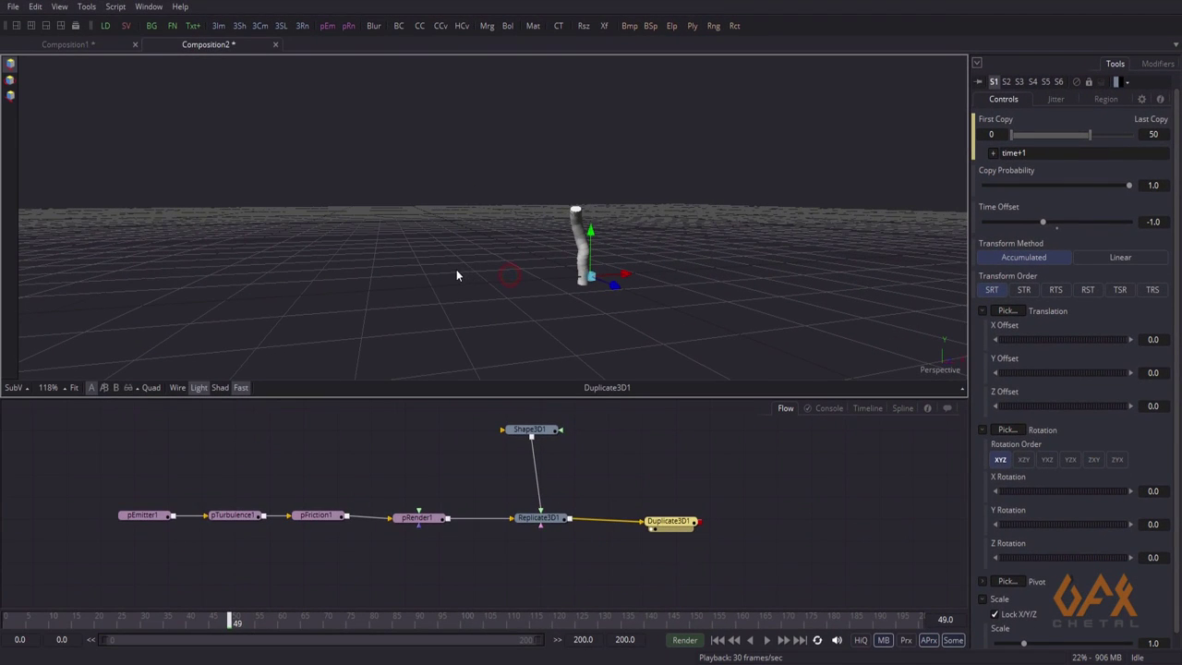
{"action": "mouse_move", "coordinate": [383, 301]}
{"action": "middle_mouse_down", "text": "alt"}
{"action": "mouse_move", "coordinate": [486, 286]}
{"action": "mouse_move", "coordinate": [387, 289]}
{"action": "middle_mouse_up", "text": "alt"}
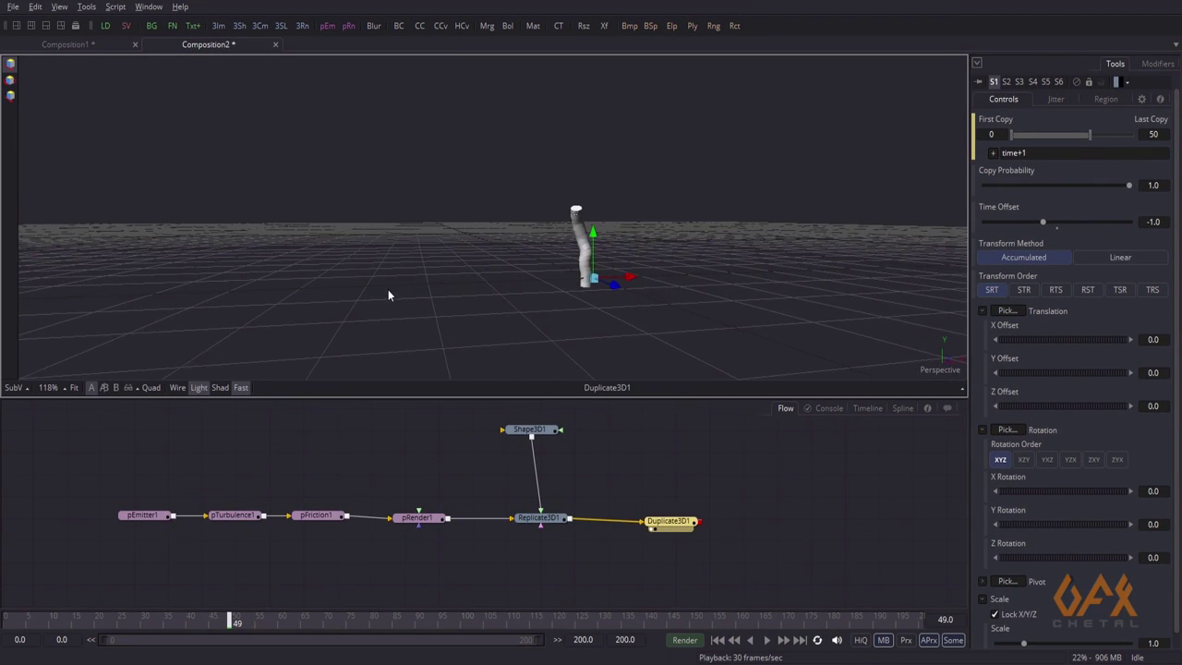
Play the animation from frame 0 and inspect the shape of the growing trunk up close
{"action": "left_click", "coordinate": [6, 619]}
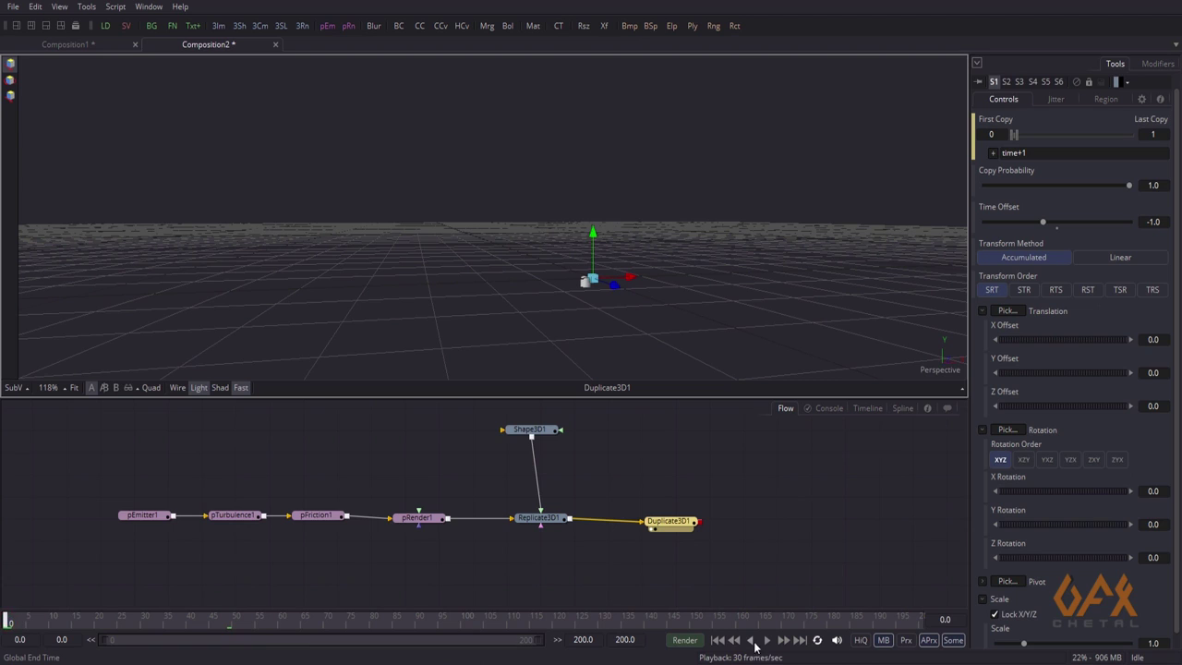
{"action": "left_click", "coordinate": [766, 640]}
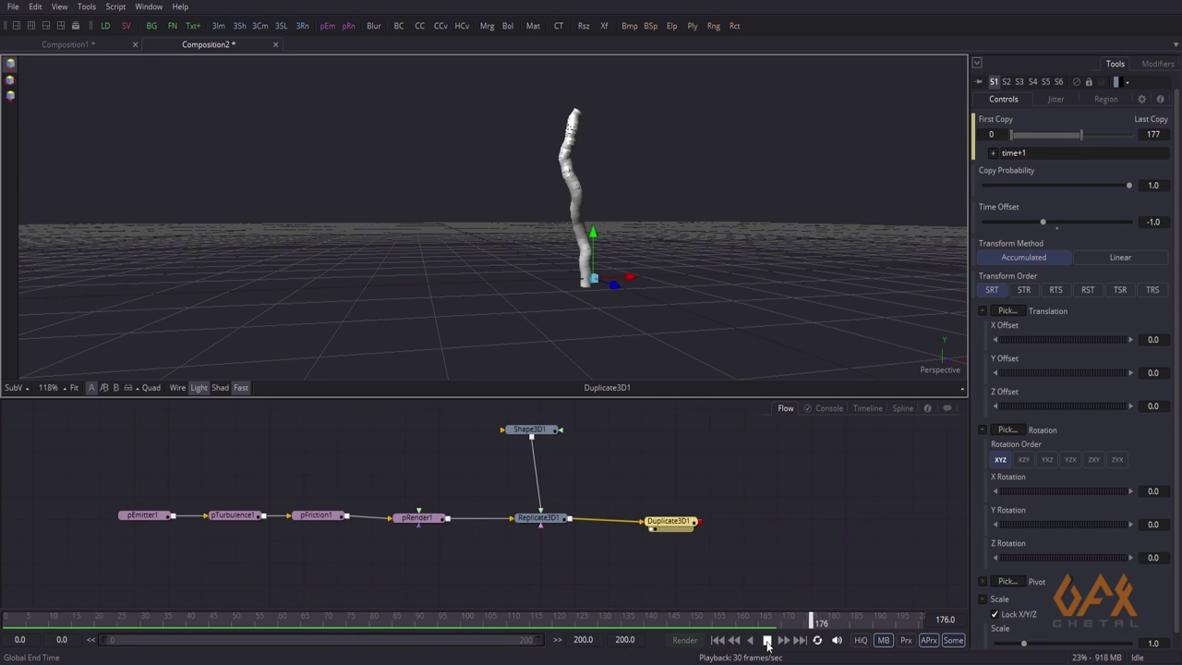
{"action": "left_click", "coordinate": [767, 642]}
{"action": "scroll", "coordinate": [686, 206], "scroll_direction": "up", "scroll_amount": 4, "text": "ctrl"}
{"action": "middle_click_drag", "start_coordinate": [686, 207], "coordinate": [569, 300]}
{"action": "mouse_move", "coordinate": [567, 138]}
{"action": "middle_mouse_down", "text": "alt"}
{"action": "mouse_move", "coordinate": [540, 167]}
{"action": "mouse_move", "coordinate": [415, 226]}
{"action": "mouse_move", "coordinate": [563, 126]}
{"action": "middle_mouse_up", "text": "alt"}
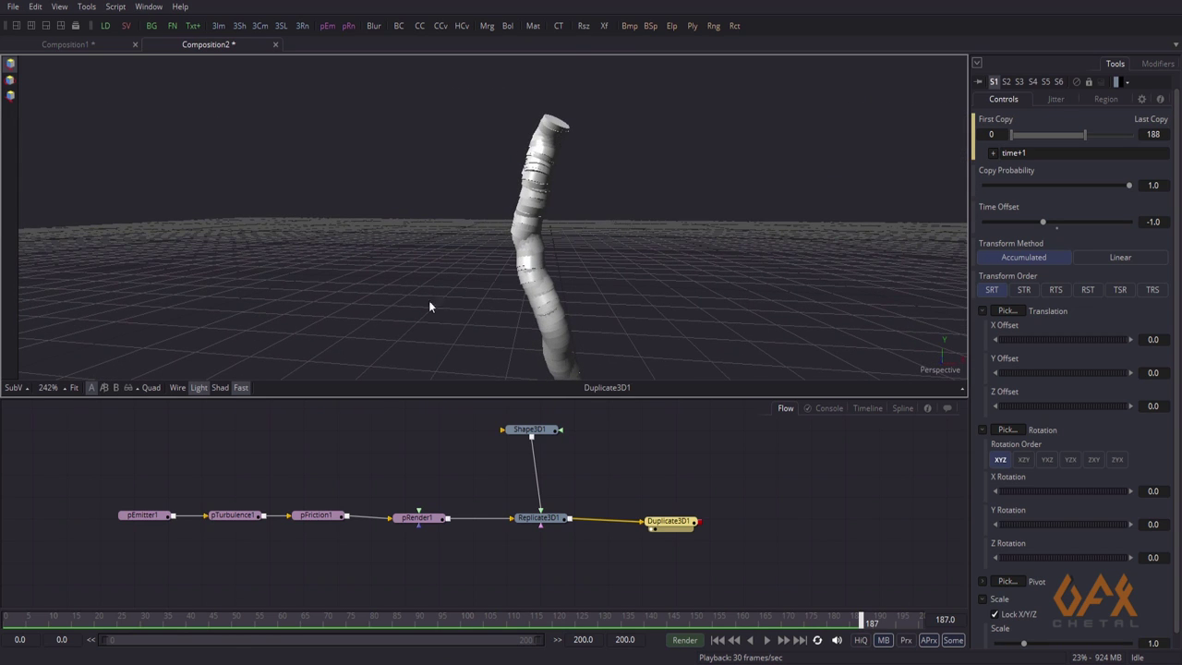
Return to frame 0 and lower the end of pEmitter1's Size over Life curve to near zero
{"action": "middle_click_drag", "start_coordinate": [271, 476], "coordinate": [302, 449]}
{"action": "left_click", "coordinate": [16, 622]}
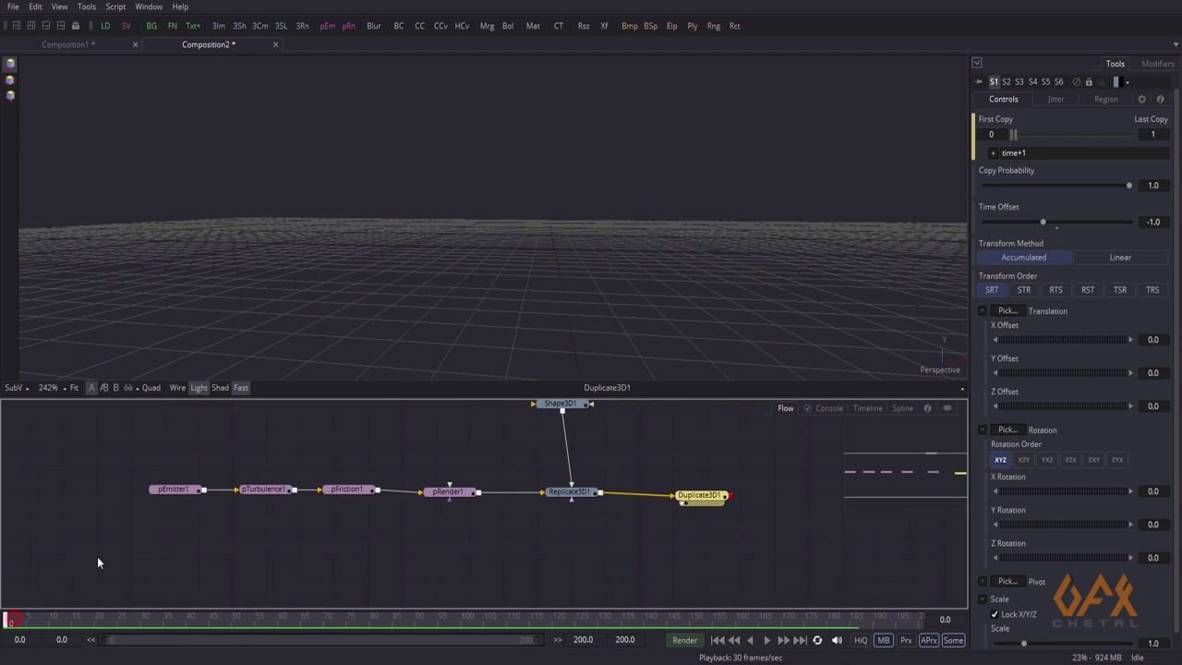
{"action": "left_click", "coordinate": [126, 531]}
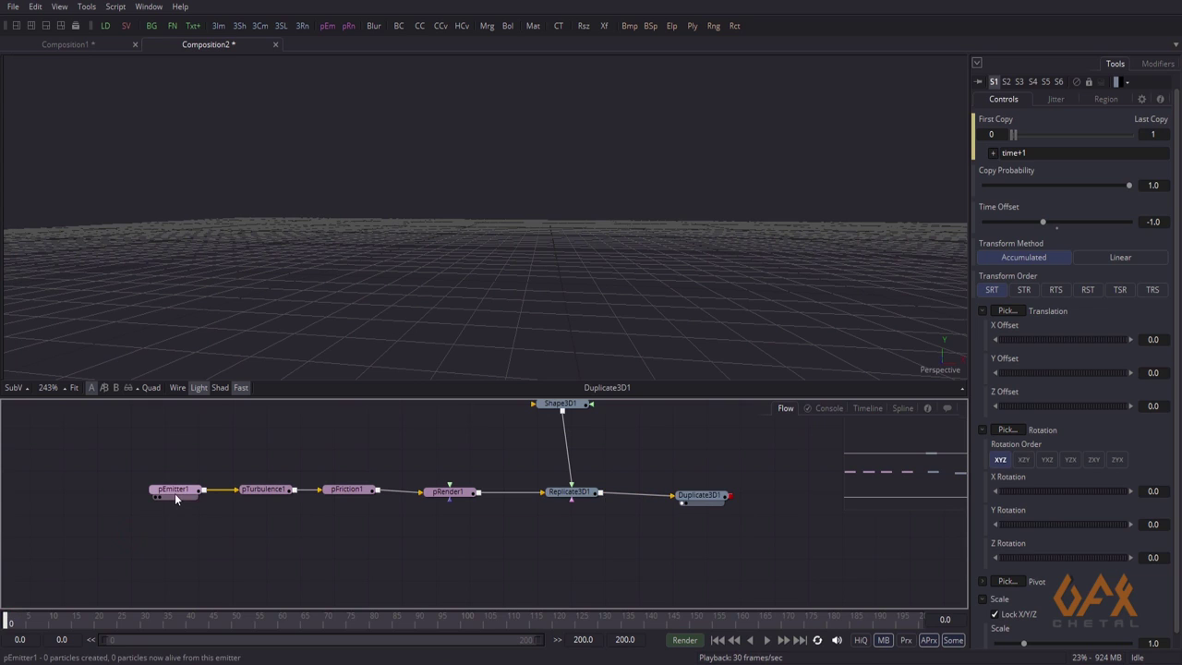
{"action": "left_click", "coordinate": [175, 491]}
{"action": "left_click", "coordinate": [1071, 113]}
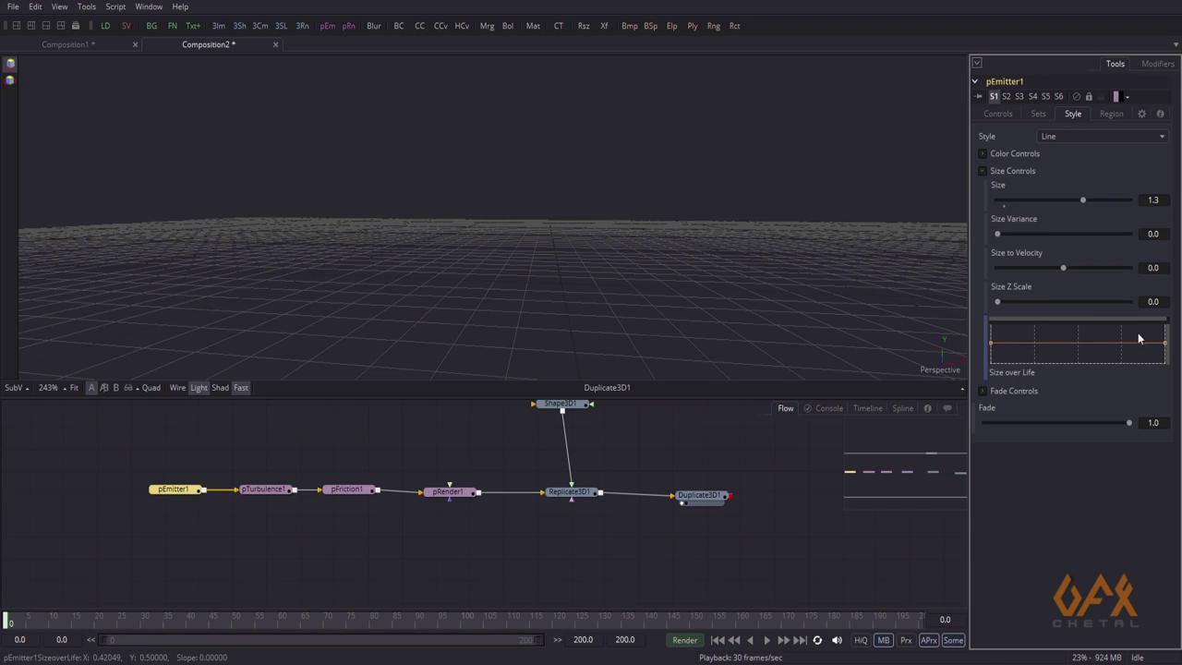
{"action": "left_click_drag", "start_coordinate": [1165, 343], "coordinate": [1164, 365]}
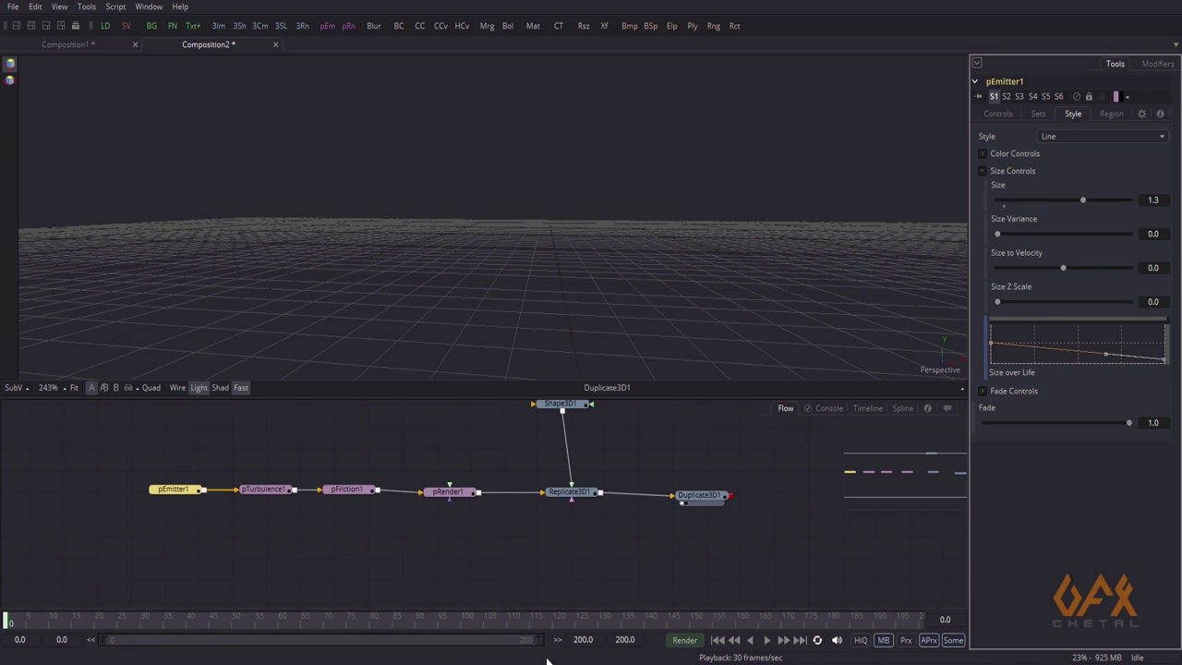
Play the animation without looping and examine the tapering of the trunk
{"action": "left_click", "coordinate": [766, 640]}
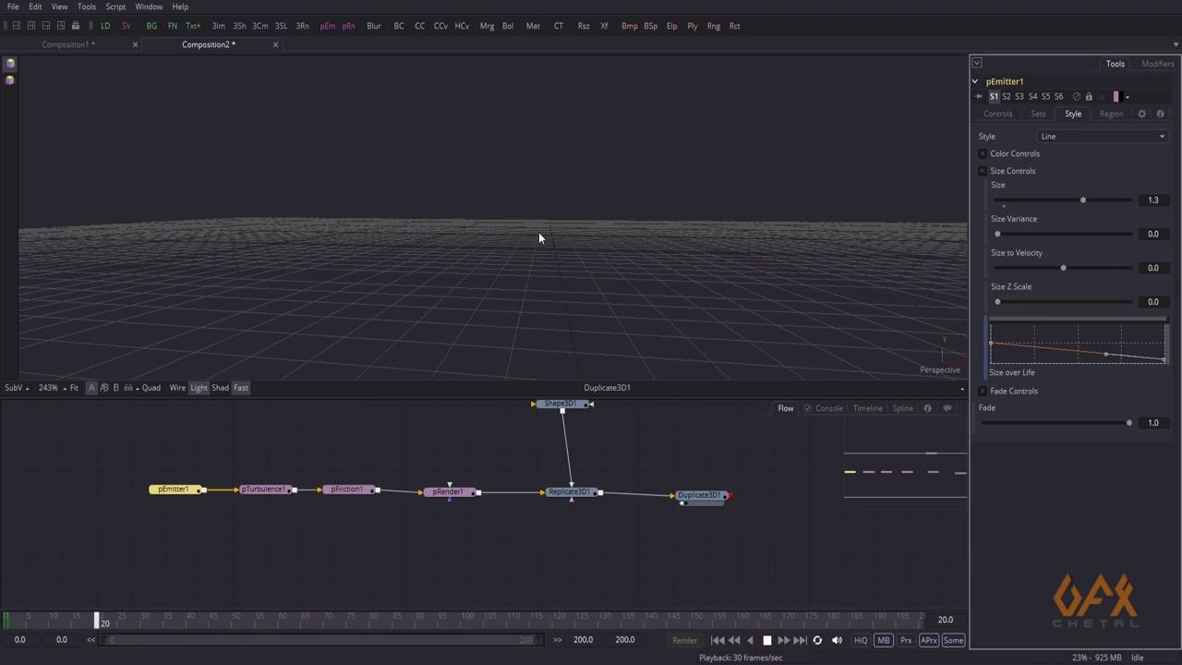
{"action": "middle_click_drag", "start_coordinate": [539, 233], "coordinate": [480, 183]}
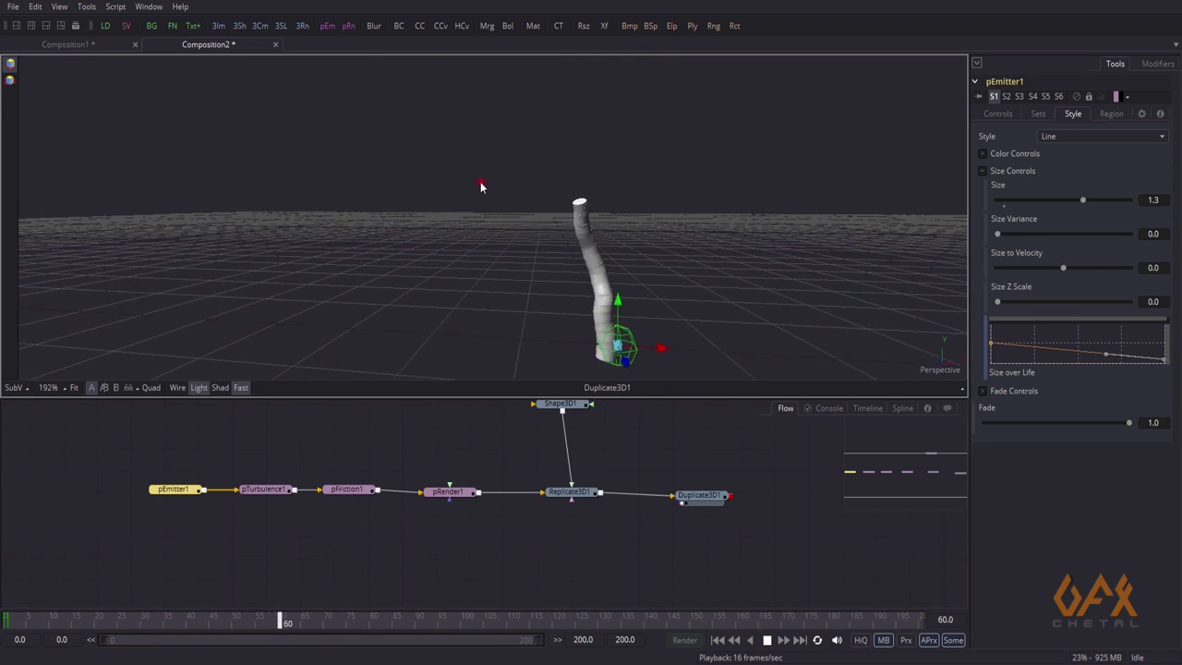
{"action": "scroll", "coordinate": [480, 186], "scroll_direction": "down", "scroll_amount": 2}
{"action": "left_click", "coordinate": [817, 639]}
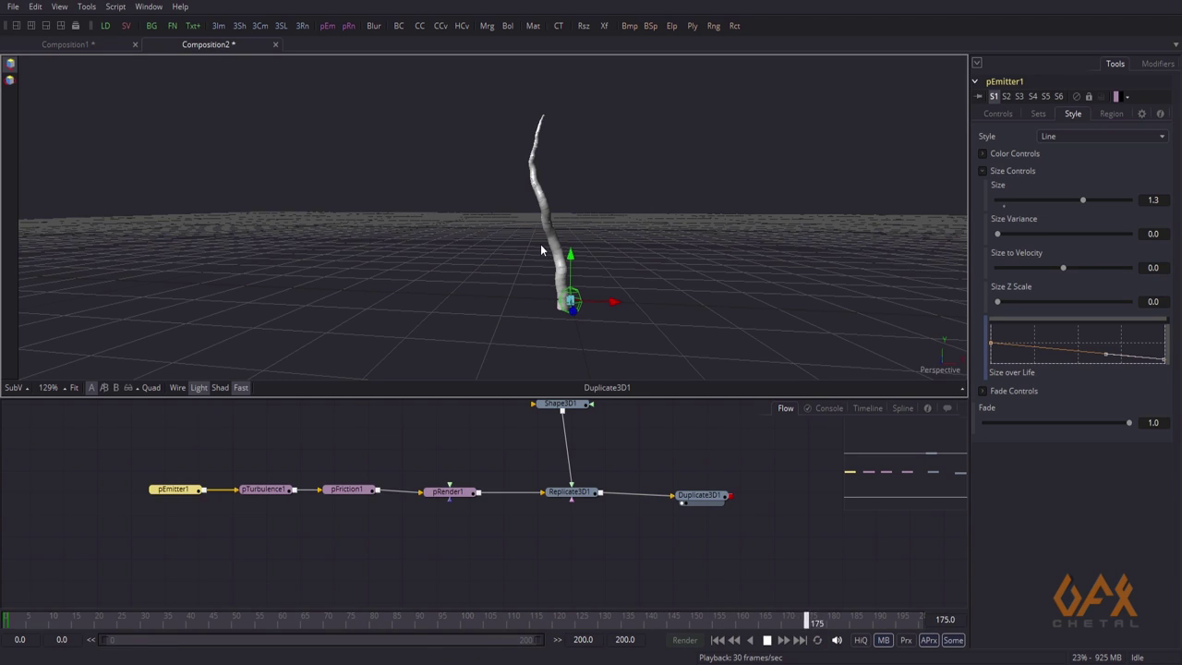
{"action": "middle_click_drag", "start_coordinate": [467, 231], "coordinate": [377, 229], "text": "alt"}
{"action": "middle_click_drag", "start_coordinate": [473, 264], "coordinate": [428, 334], "text": "ctrl"}
Set the diffuse color of Shape3D1's material to the brown #984700
{"action": "middle_click_drag", "start_coordinate": [554, 502], "coordinate": [505, 528]}
{"action": "left_click", "coordinate": [504, 430]}
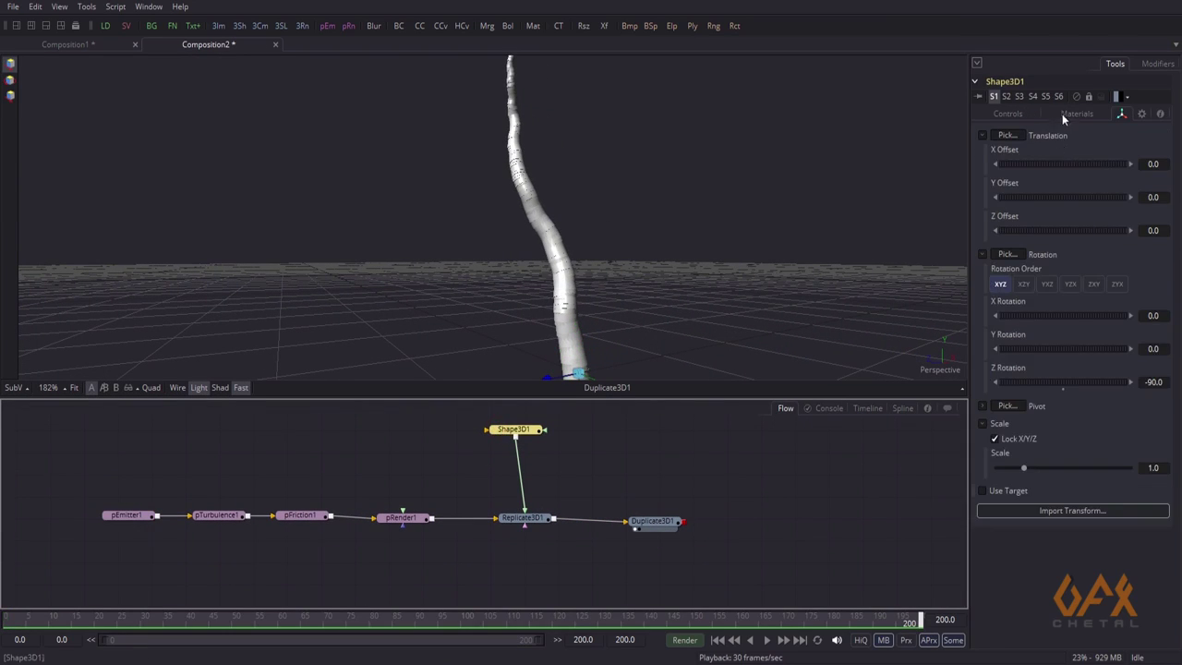
{"action": "left_click", "coordinate": [1071, 113]}
{"action": "left_click", "coordinate": [1005, 168]}
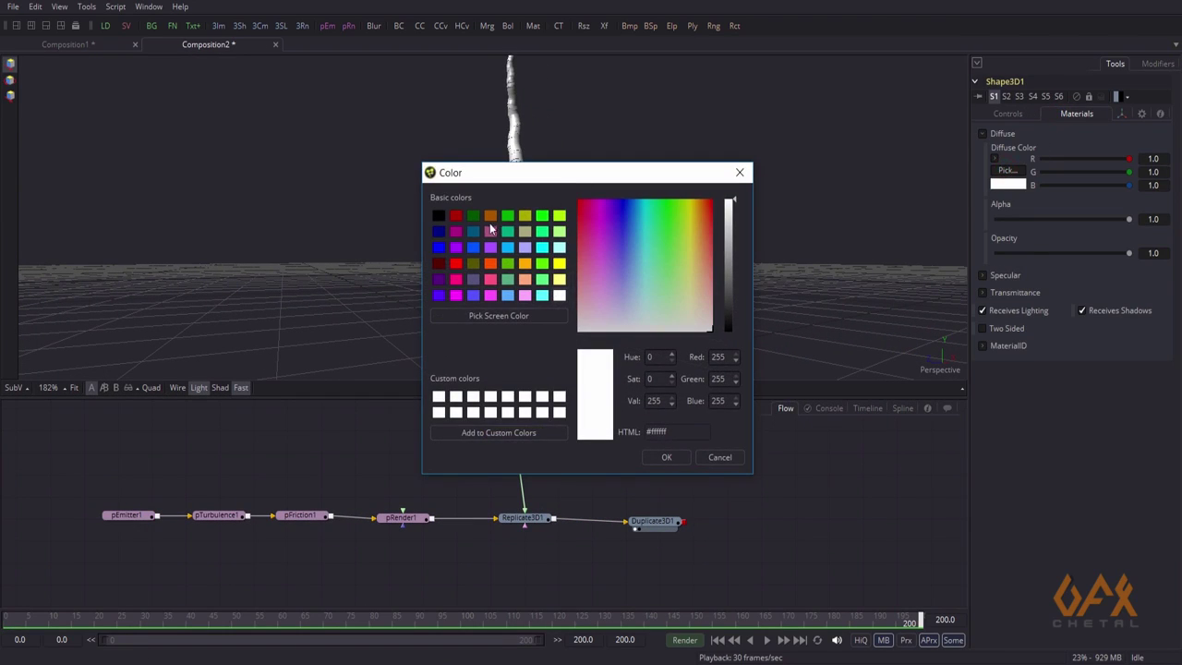
{"action": "left_click", "coordinate": [490, 216]}
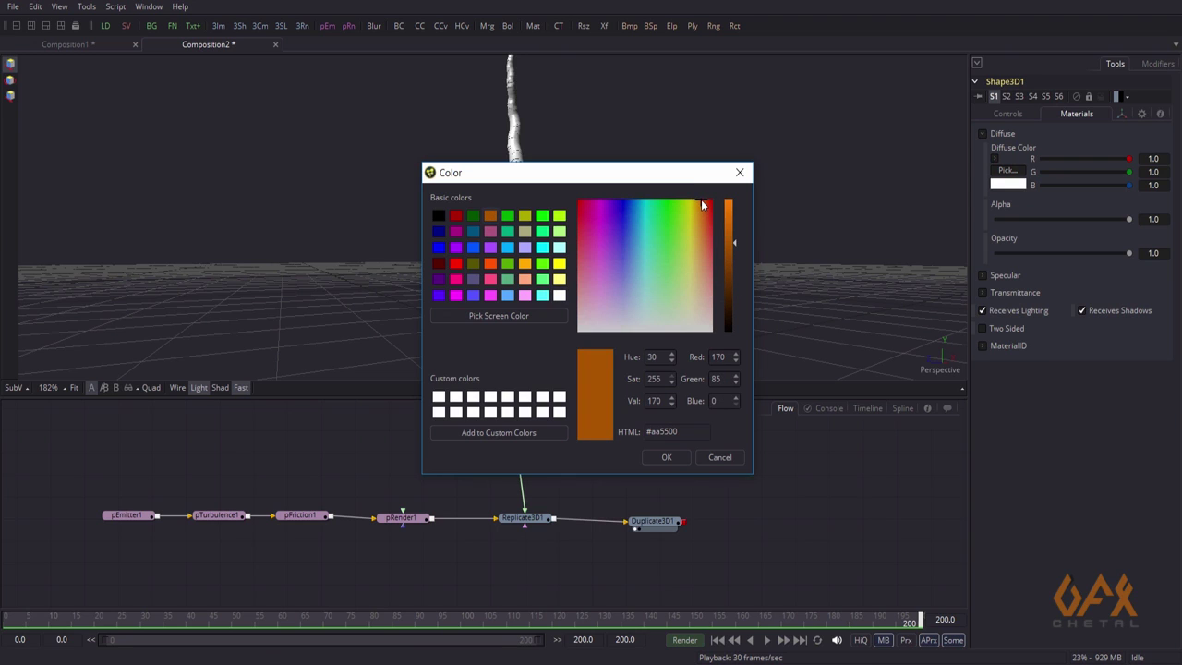
{"action": "left_click_drag", "start_coordinate": [700, 199], "coordinate": [701, 201]}
{"action": "left_click", "coordinate": [733, 249]}
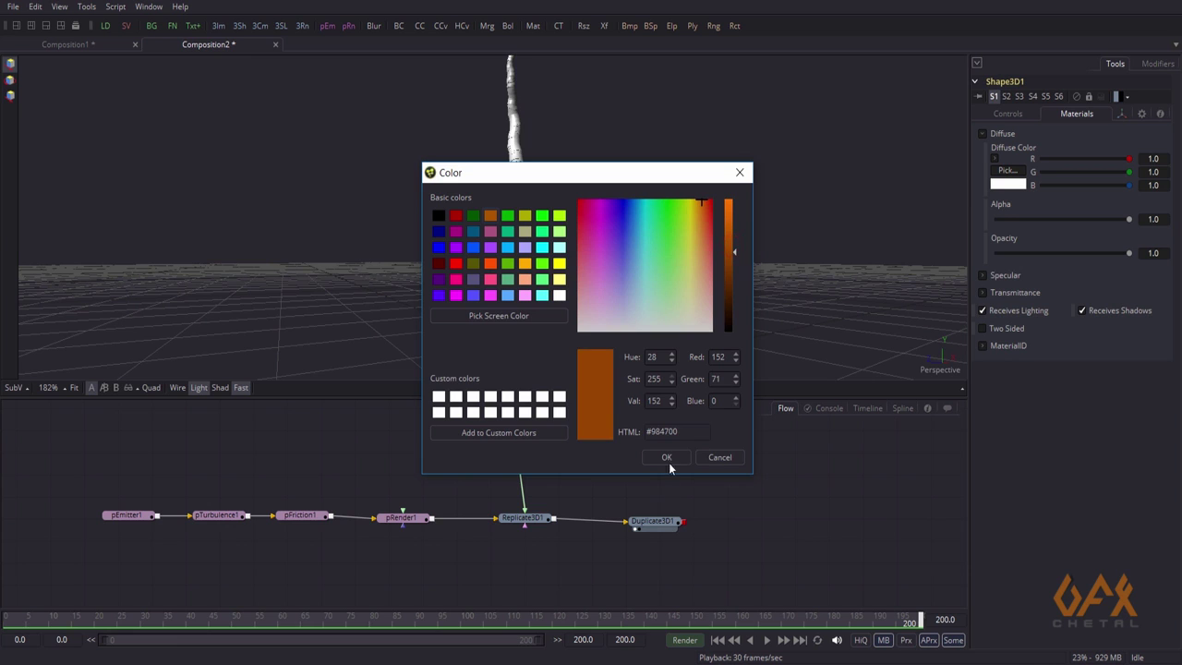
{"action": "left_click", "coordinate": [668, 458]}
Reduce the Specular Intensity of Shape3D1's material to 0.257 and check the trunk's shading
{"action": "middle_click_drag", "start_coordinate": [491, 250], "coordinate": [533, 294], "text": "alt"}
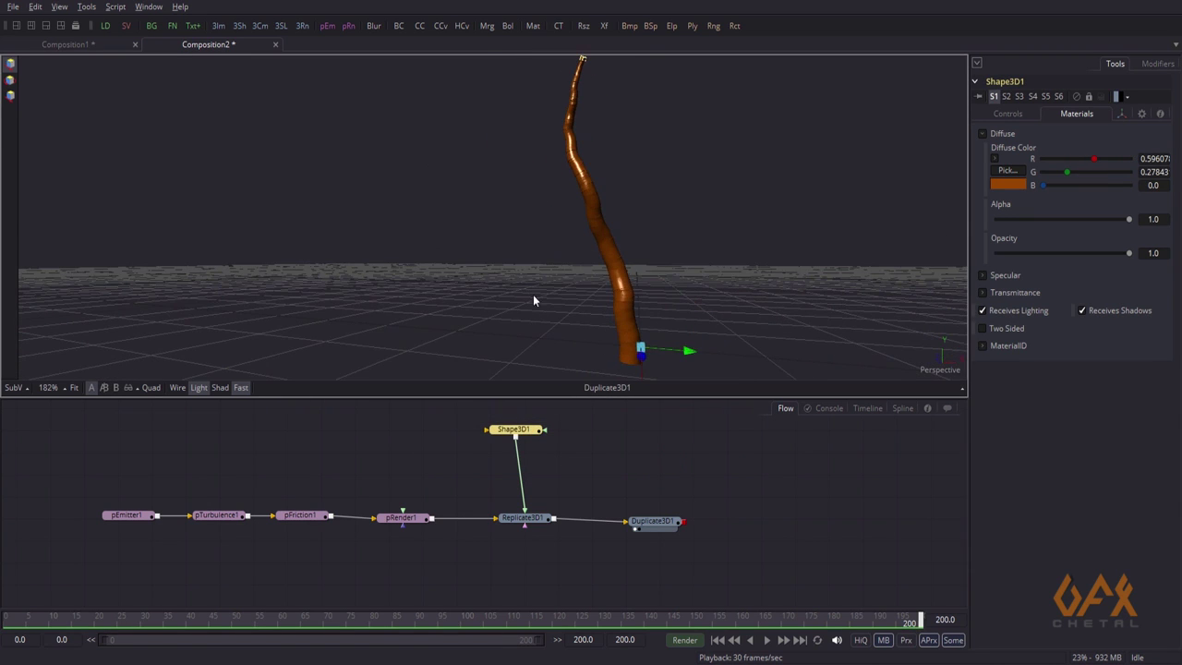
{"action": "left_click", "coordinate": [982, 275]}
{"action": "left_click_drag", "start_coordinate": [1059, 360], "coordinate": [1028, 359]}
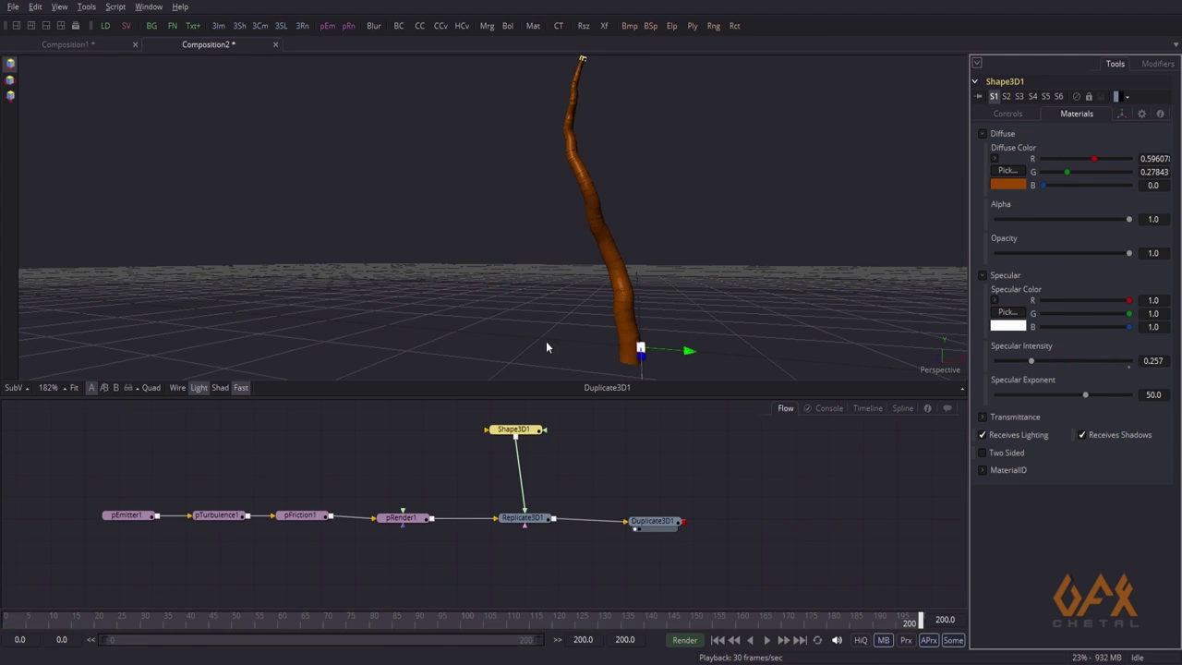
{"action": "middle_click_drag", "start_coordinate": [545, 341], "coordinate": [620, 348], "text": "alt"}
{"action": "middle_click_drag", "start_coordinate": [558, 321], "coordinate": [532, 314]}
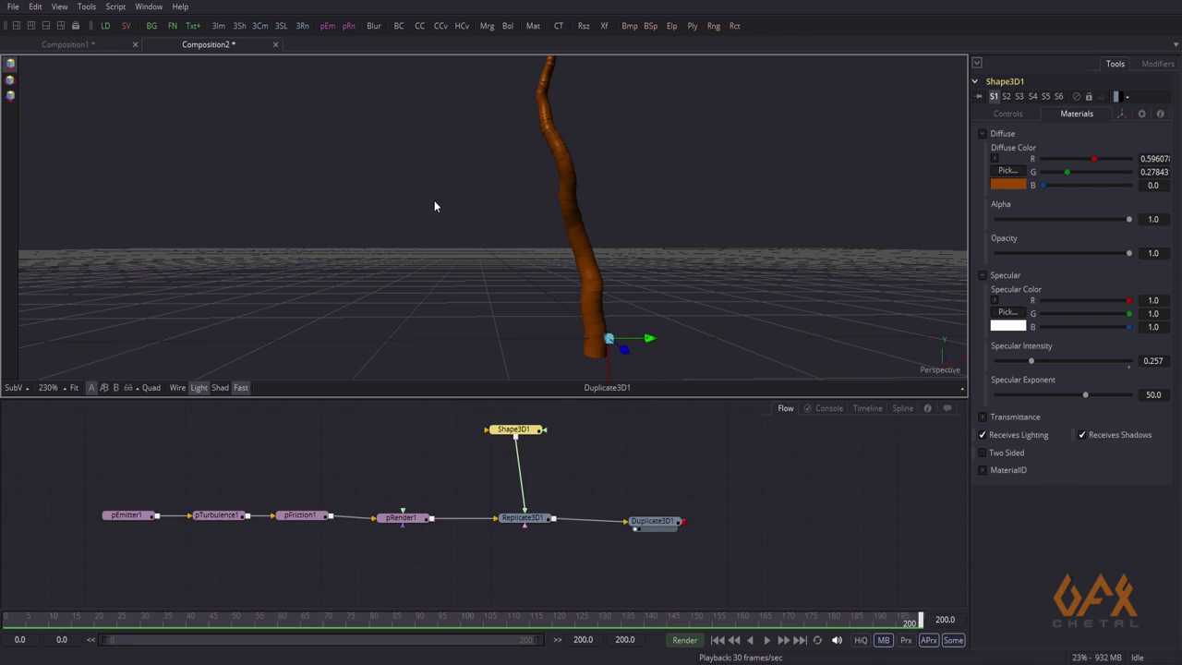
{"action": "middle_click_drag", "start_coordinate": [489, 199], "coordinate": [504, 232]}
{"action": "scroll", "coordinate": [475, 234], "scroll_direction": "down", "scroll_amount": 2, "text": "ctrl"}
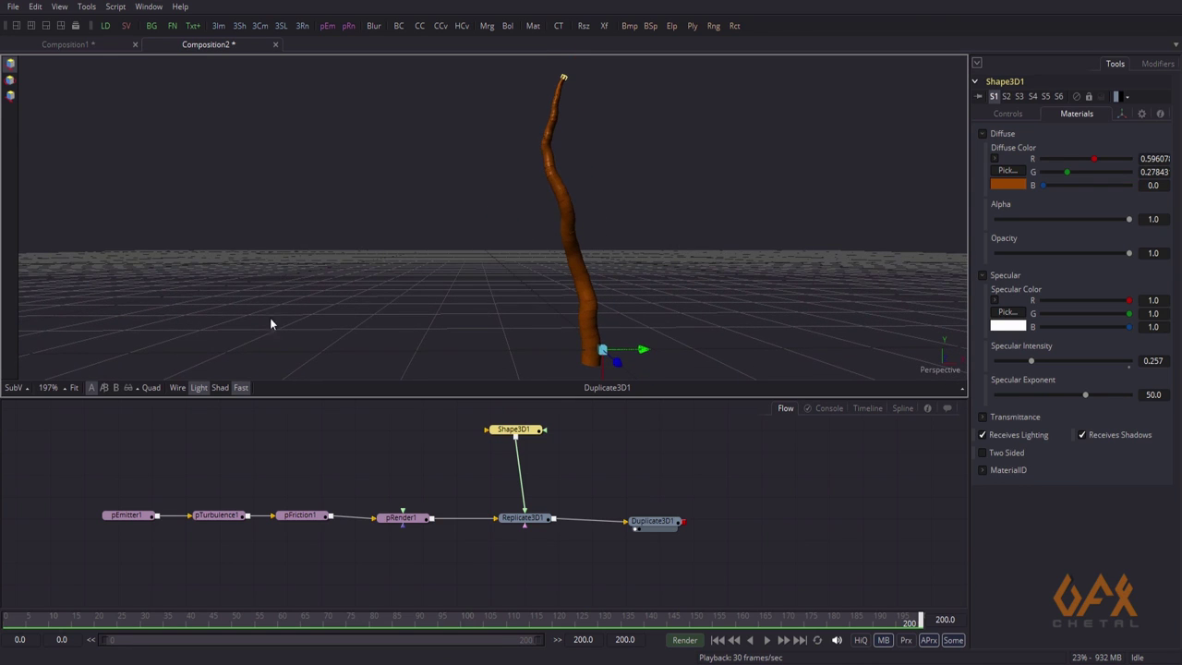
Show pRender1 in the viewer and move pEmitter1, pTurbulence1 and pFriction1 together away from it to make room for another node
{"action": "middle_click_drag", "start_coordinate": [351, 470], "coordinate": [459, 448]}
{"action": "left_click", "coordinate": [503, 499]}
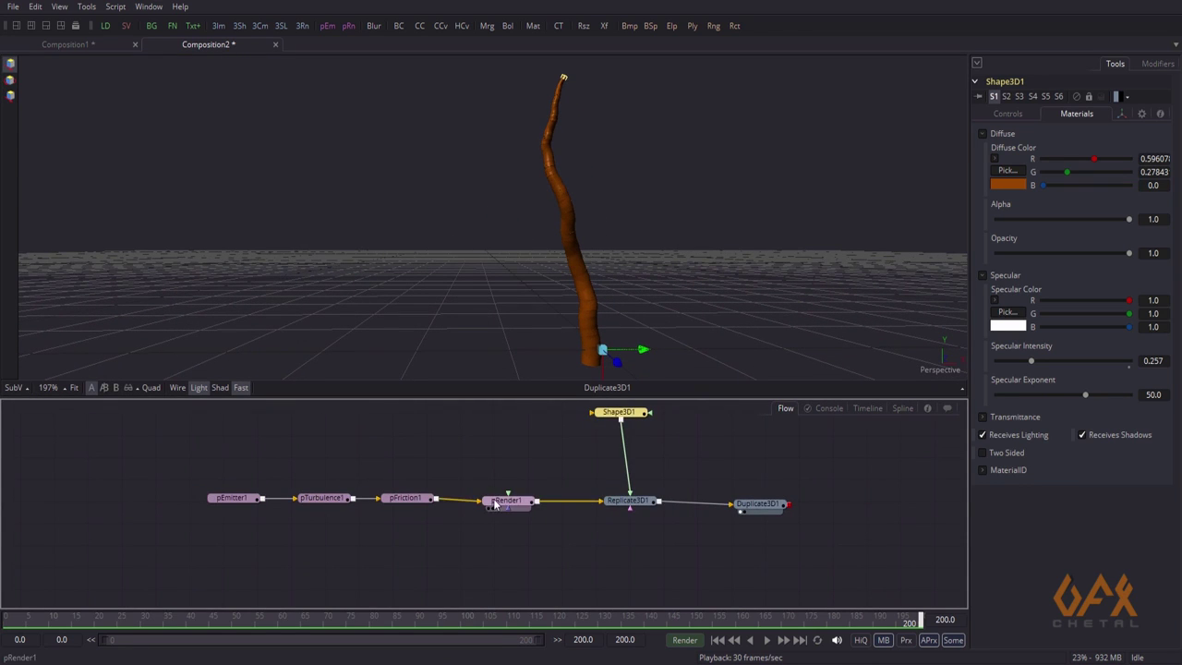
{"action": "key", "text": "1"}
{"action": "left_click_drag", "start_coordinate": [138, 477], "coordinate": [301, 506]}
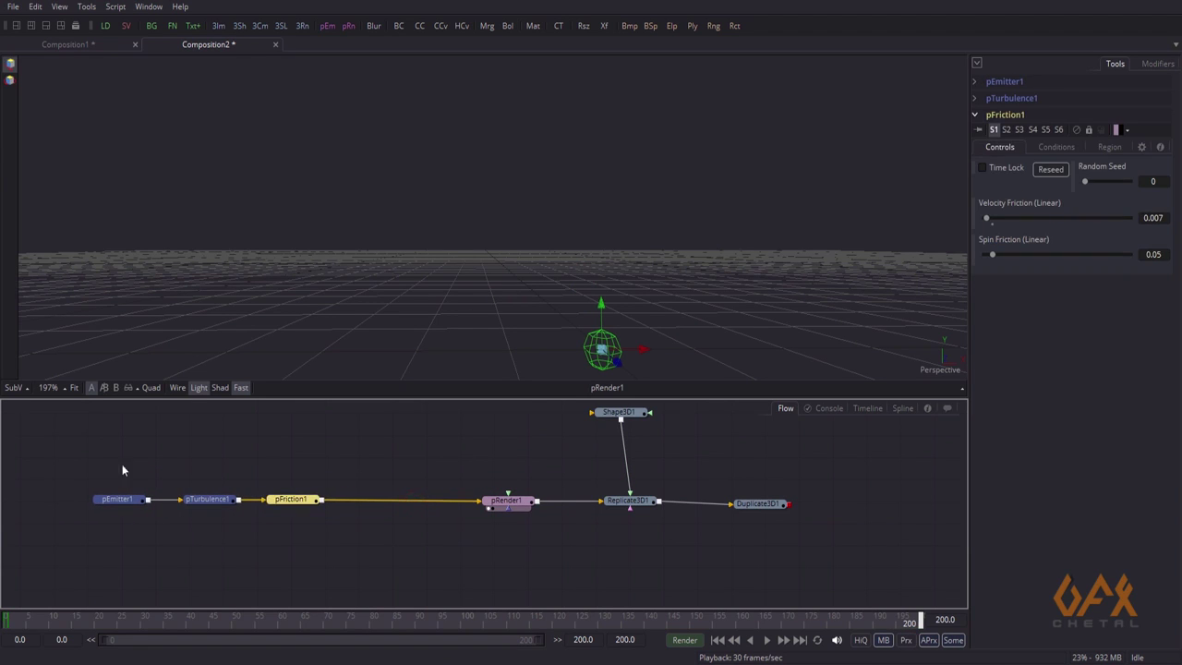
{"action": "left_click", "coordinate": [410, 477]}
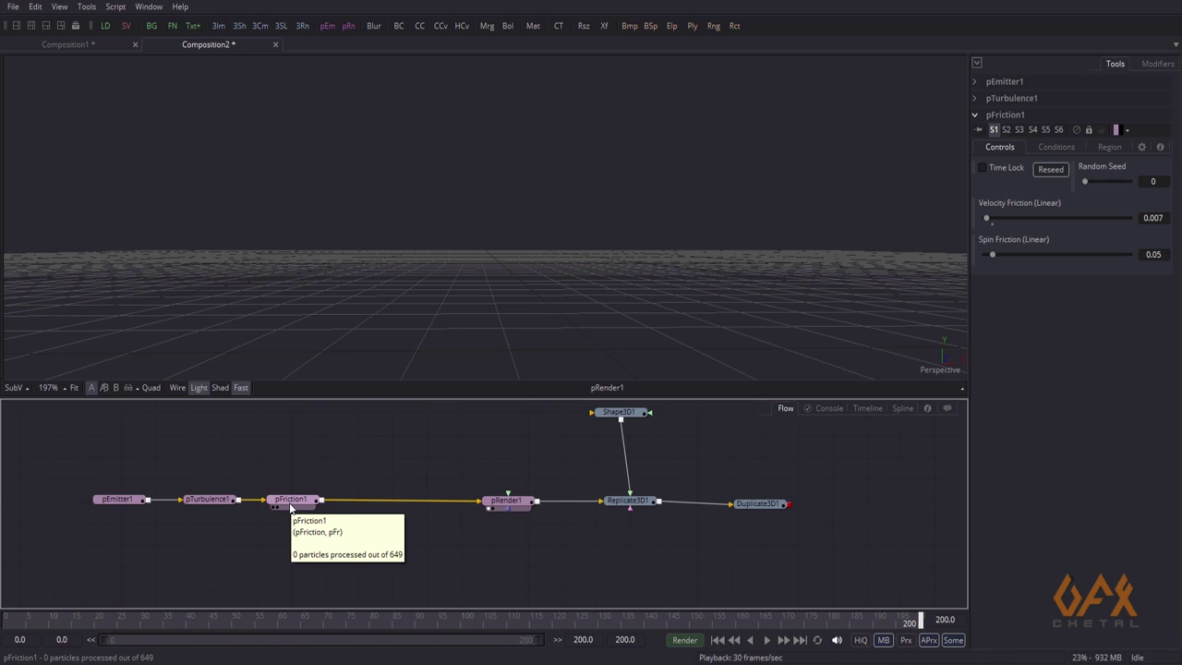
Insert a pSpawn particle node between pFriction1 and pRender1 and line it up with the chain
{"action": "left_click", "coordinate": [306, 501]}
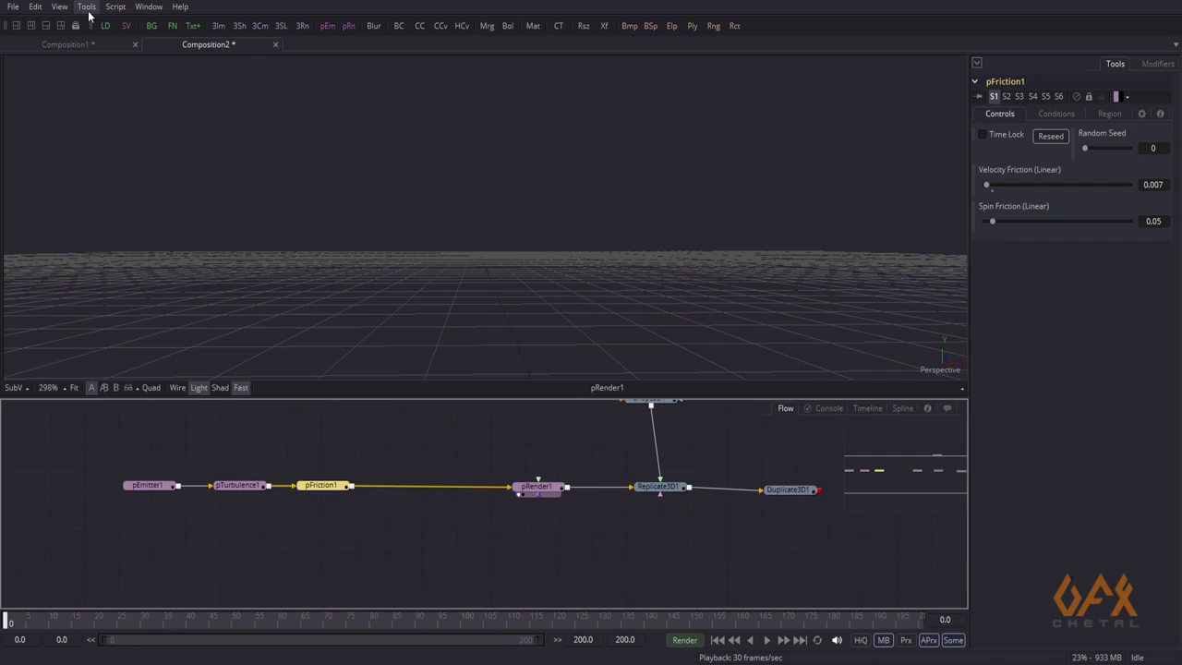
{"action": "left_click", "coordinate": [86, 6]}
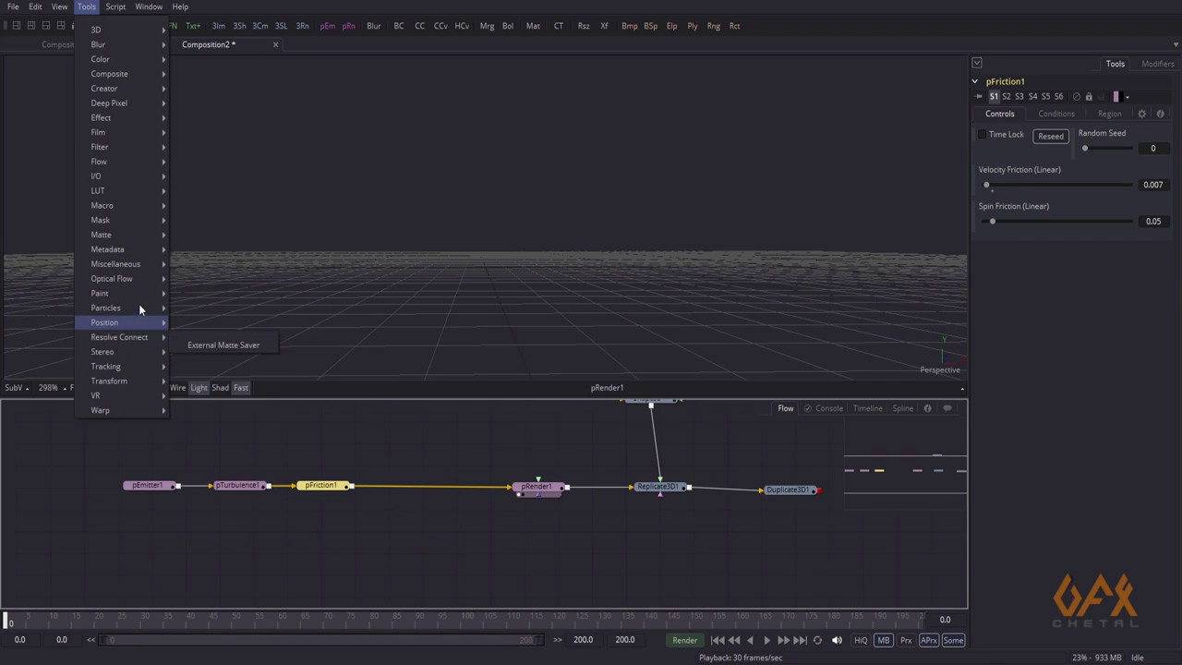
{"action": "mouse_move", "coordinate": [140, 303]}
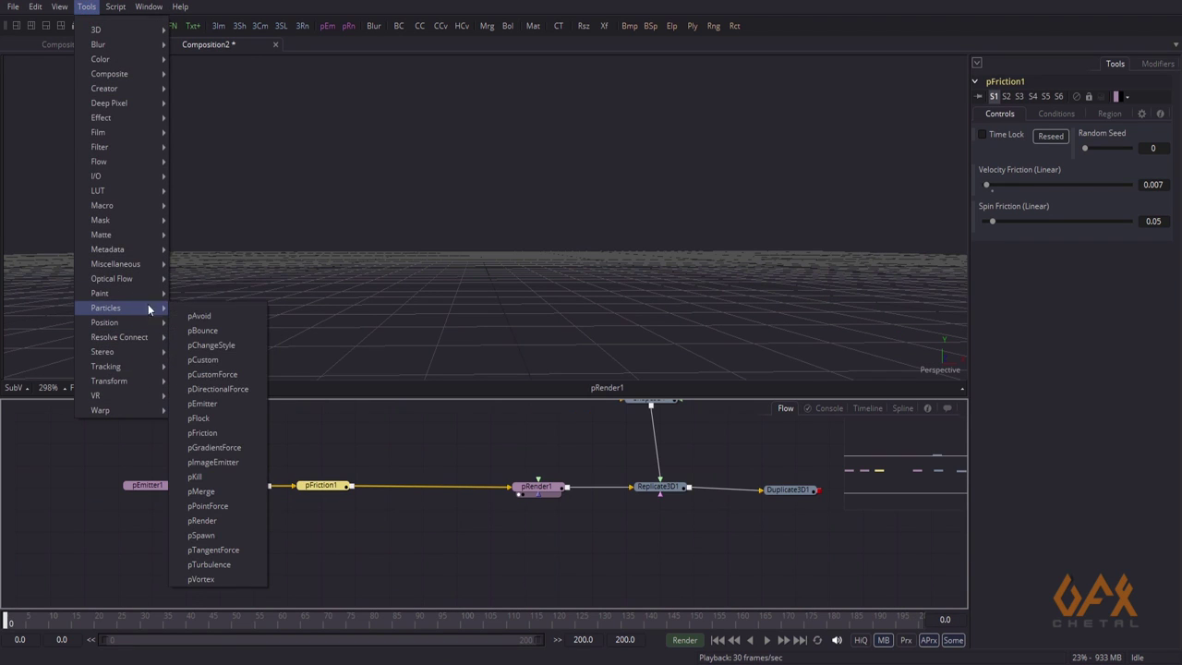
{"action": "left_click", "coordinate": [220, 534]}
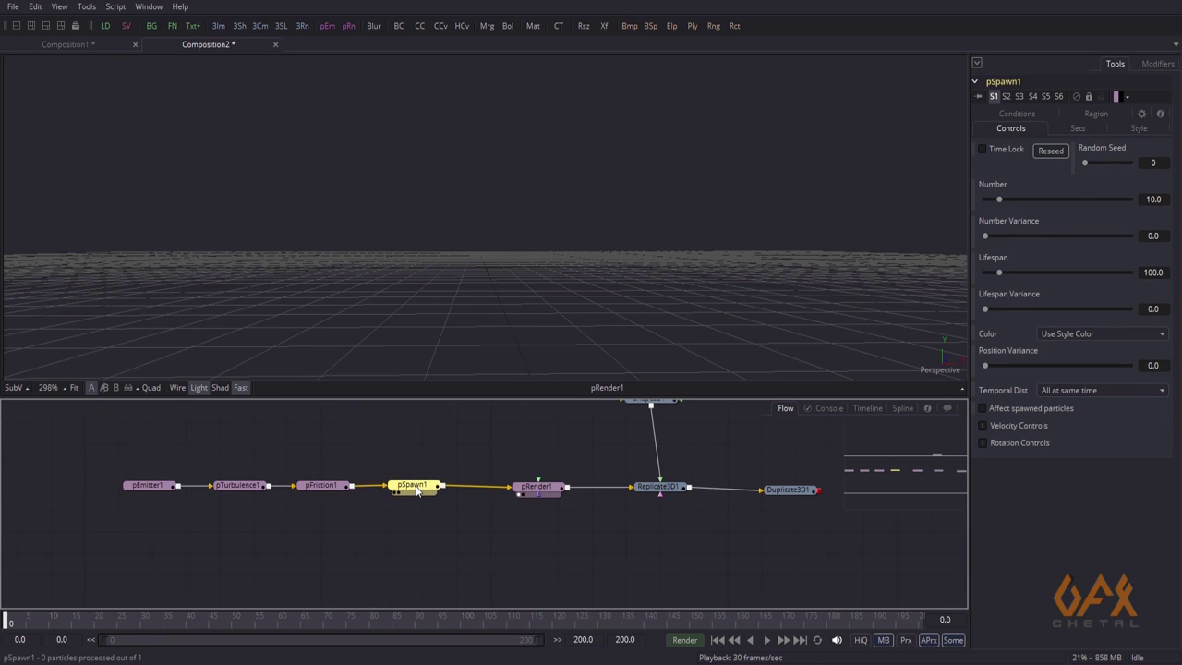
{"action": "left_click_drag", "start_coordinate": [416, 492], "coordinate": [421, 494]}
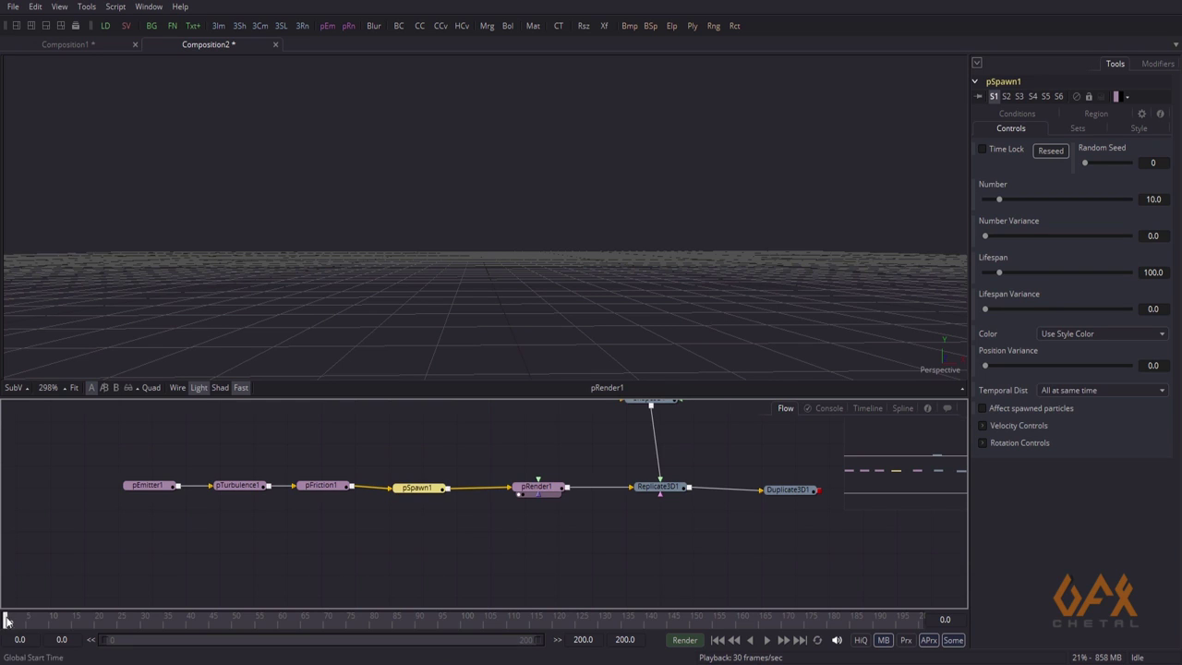
Reload pRender1 in the viewer and play the simulation to check how pSpawn1 emits particles
{"action": "left_click_drag", "start_coordinate": [520, 490], "coordinate": [480, 264]}
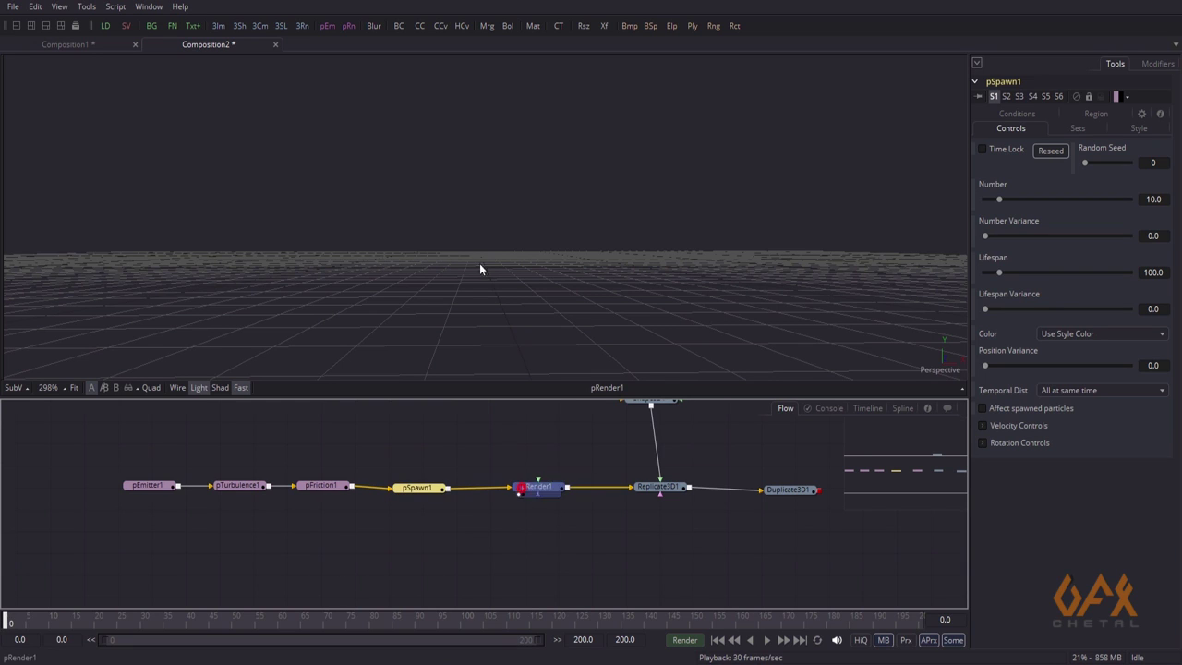
{"action": "left_click", "coordinate": [766, 640]}
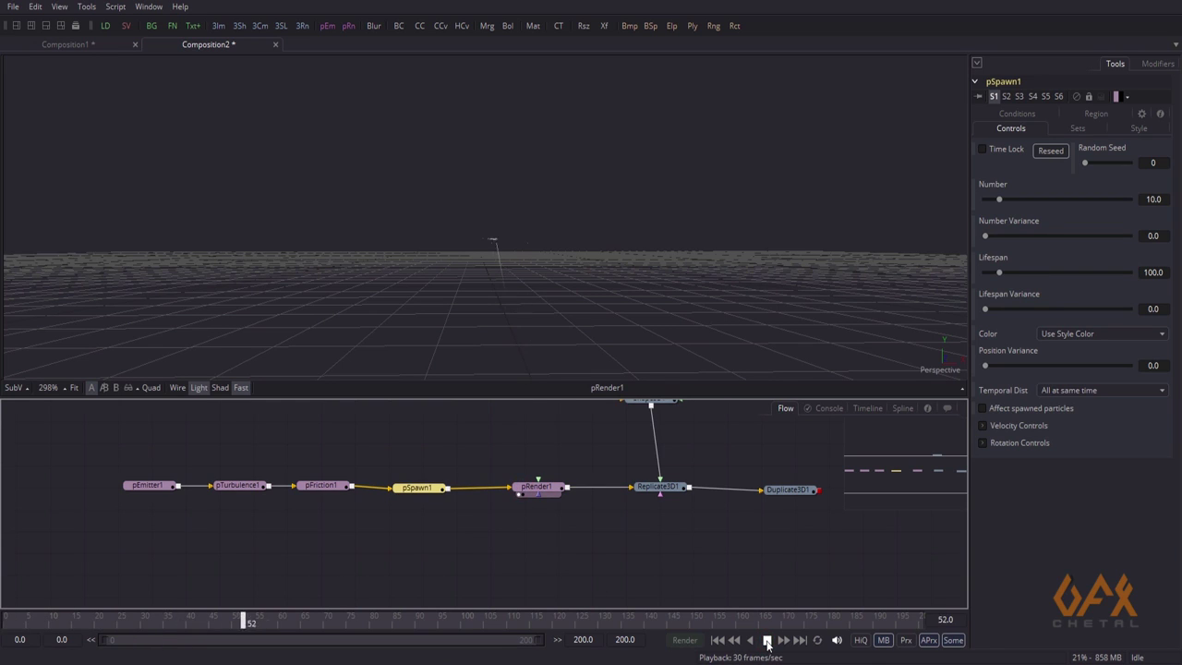
{"action": "left_click", "coordinate": [766, 640]}
{"action": "left_click", "coordinate": [496, 176]}
{"action": "middle_click_drag", "start_coordinate": [497, 174], "coordinate": [581, 211]}
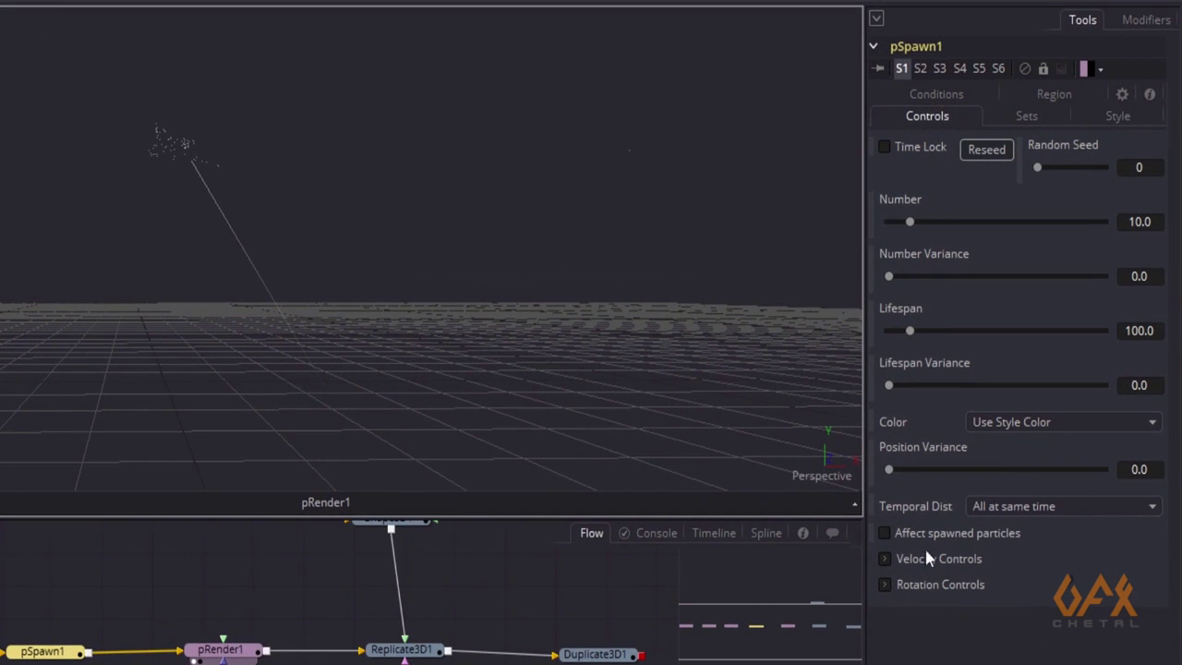
Set pSpawn1's Velocity Transfer to 0 in its velocity controls
{"action": "left_click", "coordinate": [889, 561]}
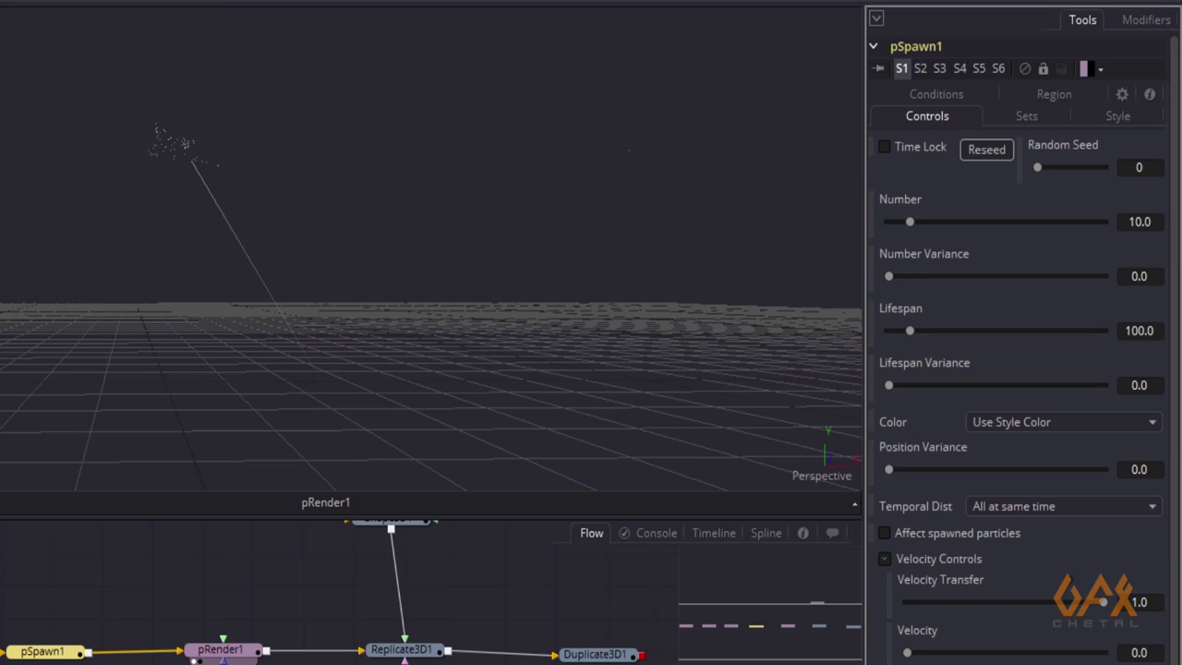
{"action": "left_click", "coordinate": [1152, 602]}
{"action": "type", "text": "0"}
{"action": "key", "text": "Return"}
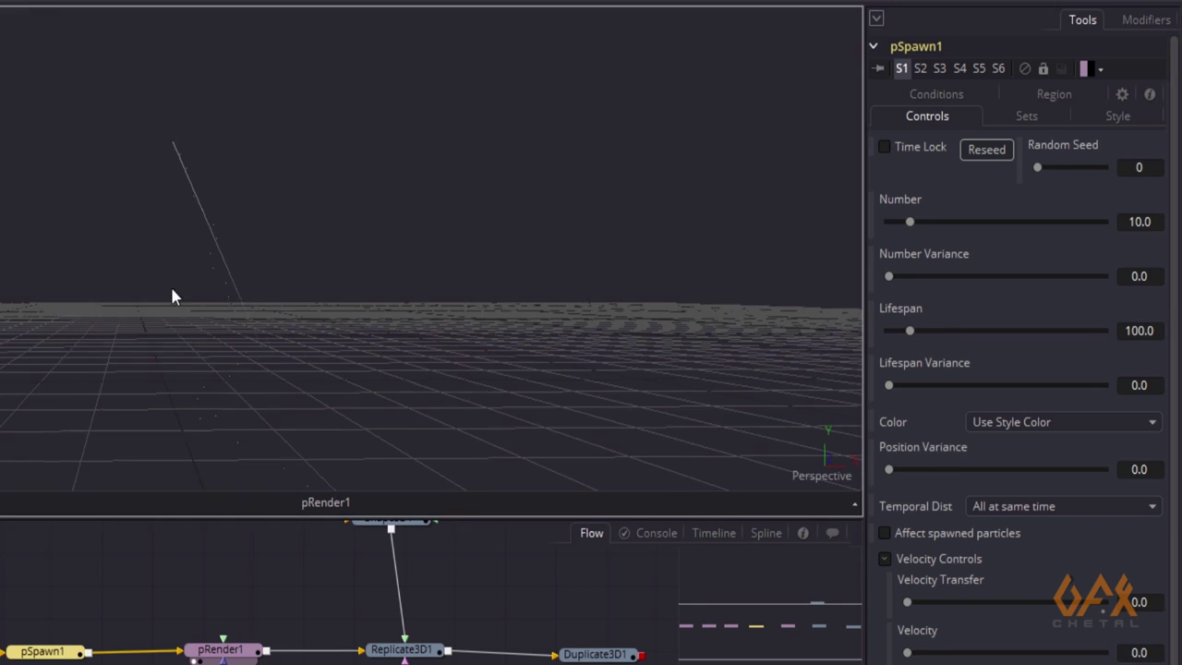
{"action": "middle_click_drag", "start_coordinate": [172, 289], "coordinate": [337, 176]}
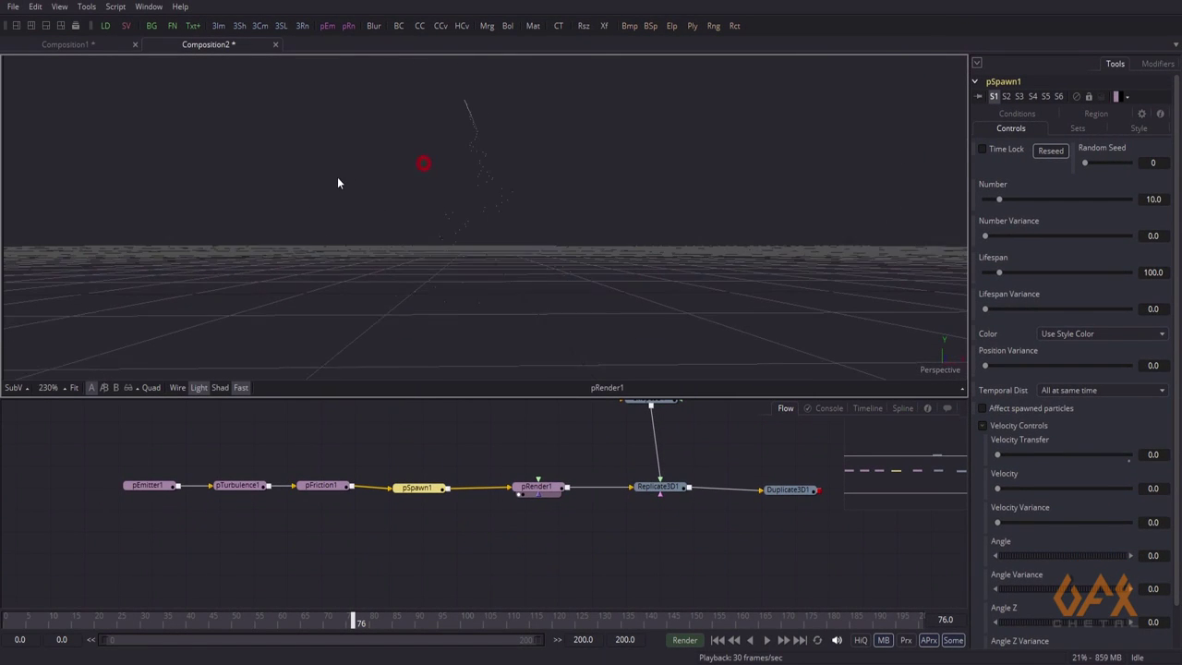
Replay the simulation from frame 0 to examine the spawned particles' spread, and return to the first frame
{"action": "left_click", "coordinate": [5, 624]}
{"action": "left_click", "coordinate": [766, 640]}
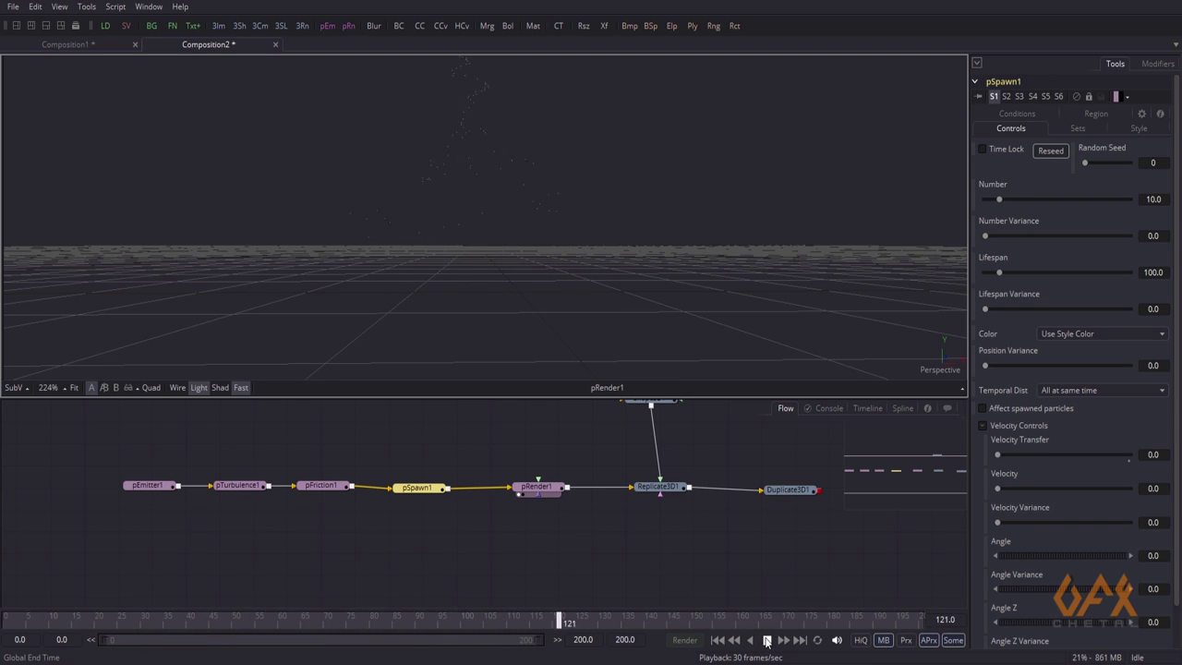
{"action": "left_click", "coordinate": [767, 640]}
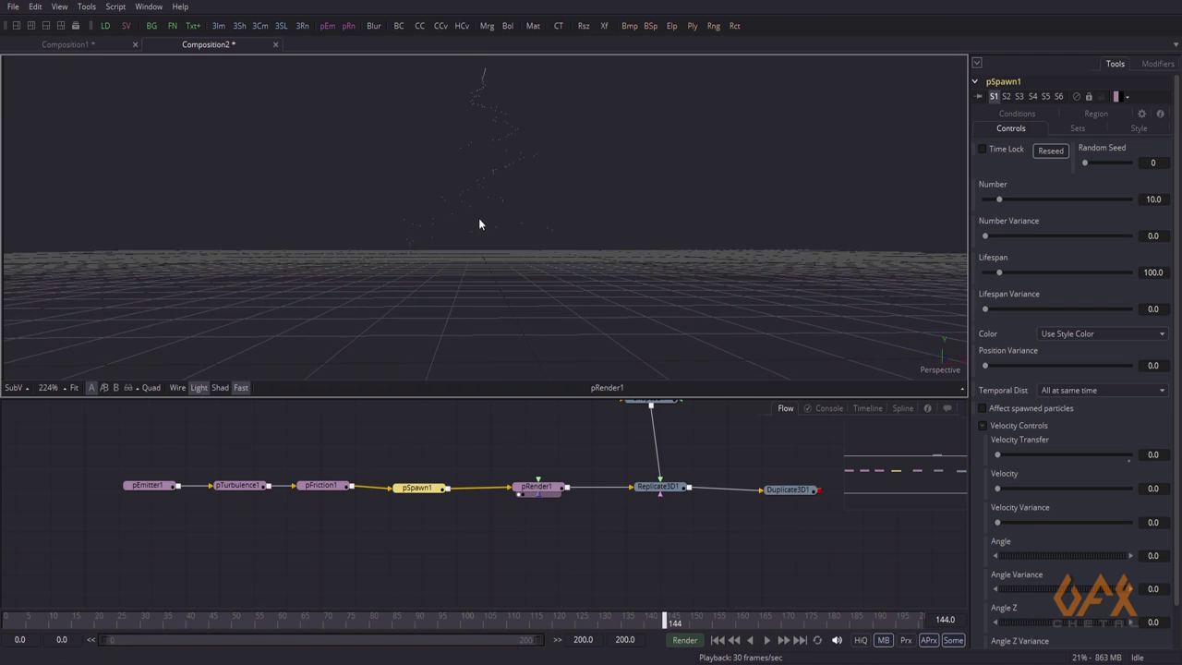
{"action": "middle_click_drag", "start_coordinate": [480, 224], "coordinate": [498, 284]}
{"action": "left_click", "coordinate": [4, 618]}
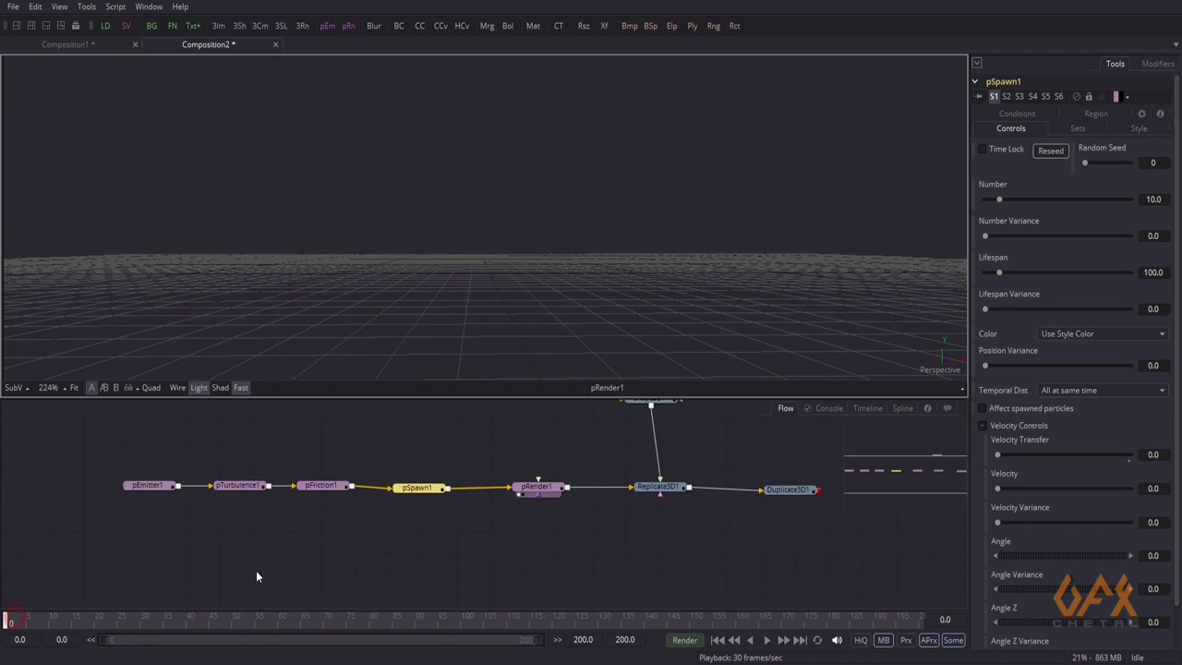
Move pEmitter1, pTurbulence1, pFriction1 and pSpawn1 together farther away from pRender1 in the flow
{"action": "middle_click_drag", "start_coordinate": [106, 481], "coordinate": [222, 501]}
{"action": "left_click_drag", "start_coordinate": [182, 487], "coordinate": [541, 543]}
{"action": "middle_click_drag", "start_coordinate": [517, 525], "coordinate": [393, 524]}
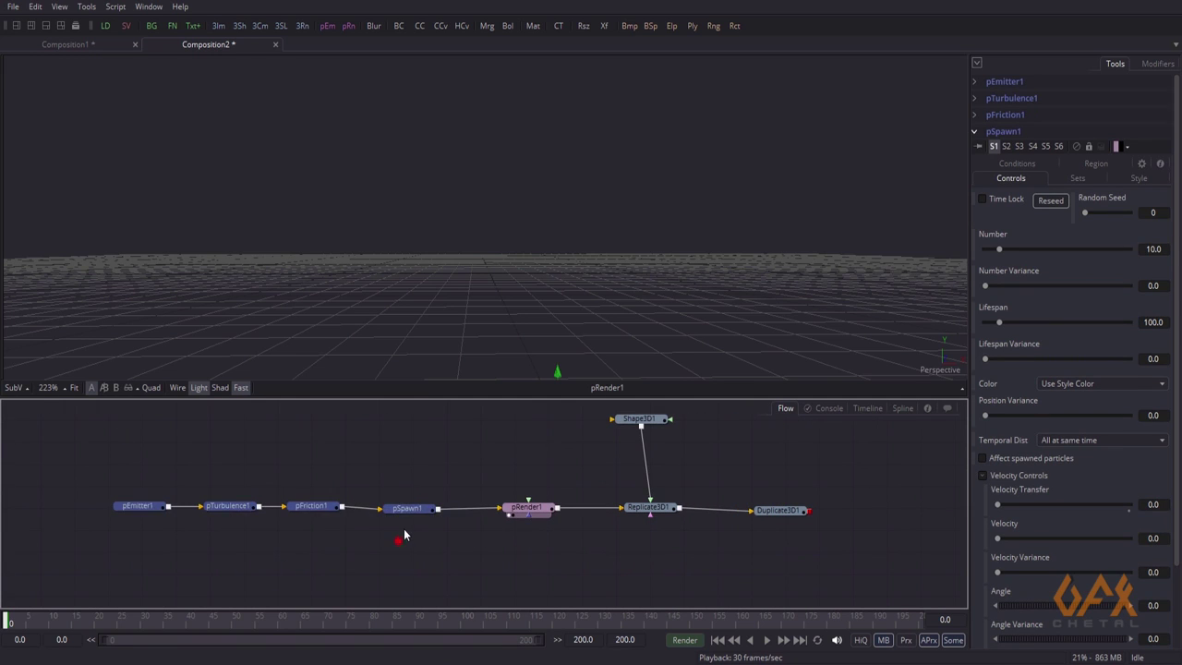
{"action": "left_click", "coordinate": [398, 543]}
{"action": "left_click_drag", "start_coordinate": [407, 511], "coordinate": [396, 511]}
{"action": "left_click_drag", "start_coordinate": [61, 477], "coordinate": [427, 557]}
{"action": "left_click_drag", "start_coordinate": [397, 513], "coordinate": [299, 519]}
Set pSpawn1's Number to 0.1 and its Lifespan Variance to 10
{"action": "left_click", "coordinate": [299, 519]}
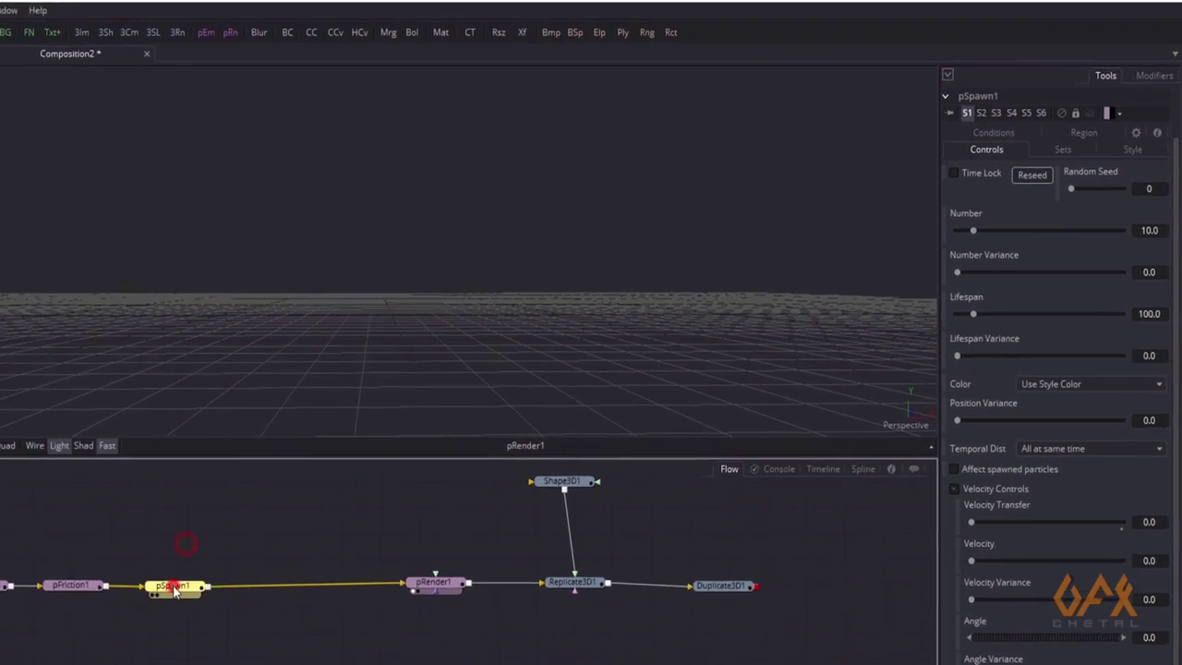
{"action": "left_click", "coordinate": [1155, 244]}
{"action": "type", "text": ".1"}
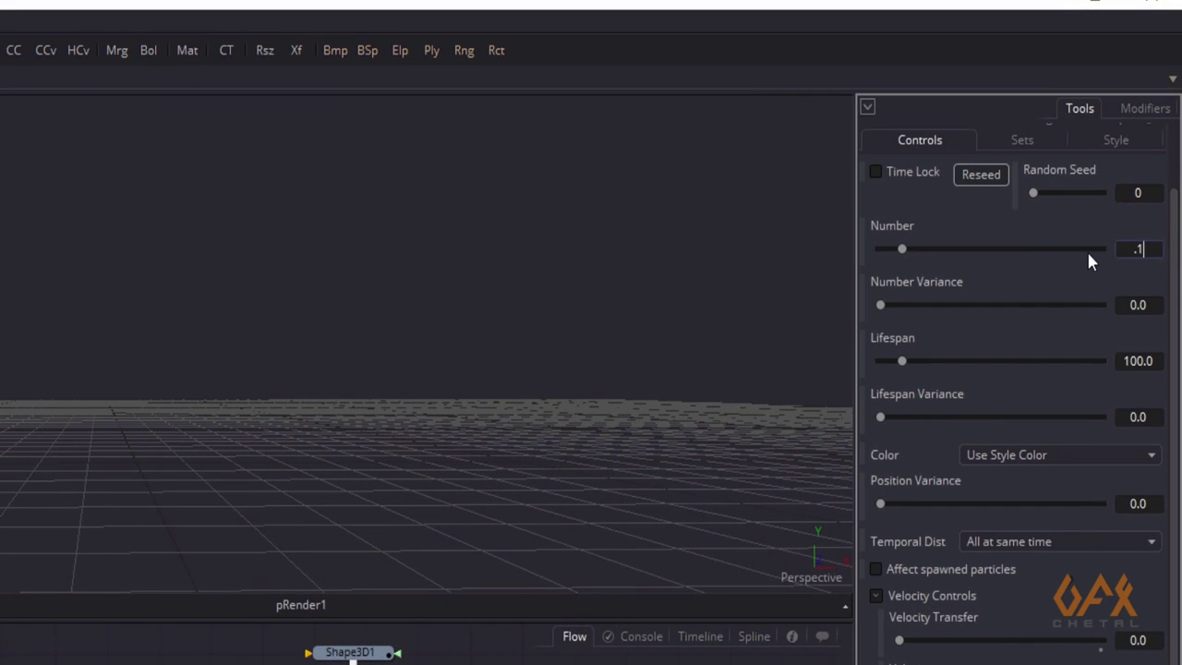
{"action": "key", "text": "Tab"}
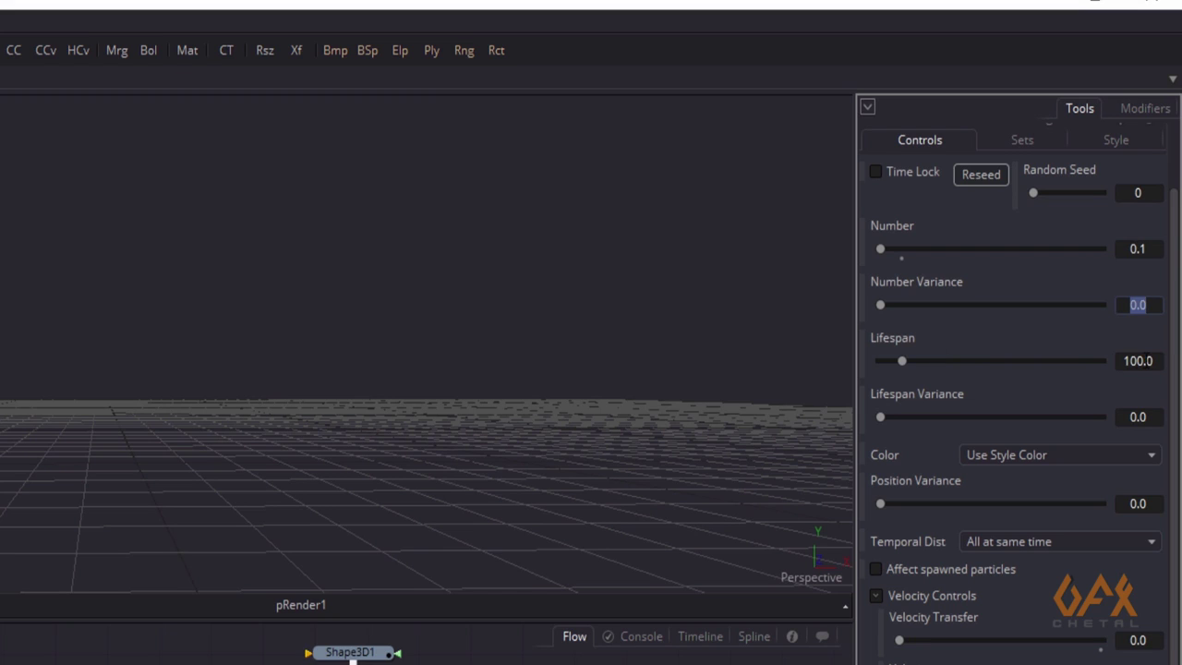
{"action": "left_click", "coordinate": [1155, 416]}
{"action": "type", "text": "10"}
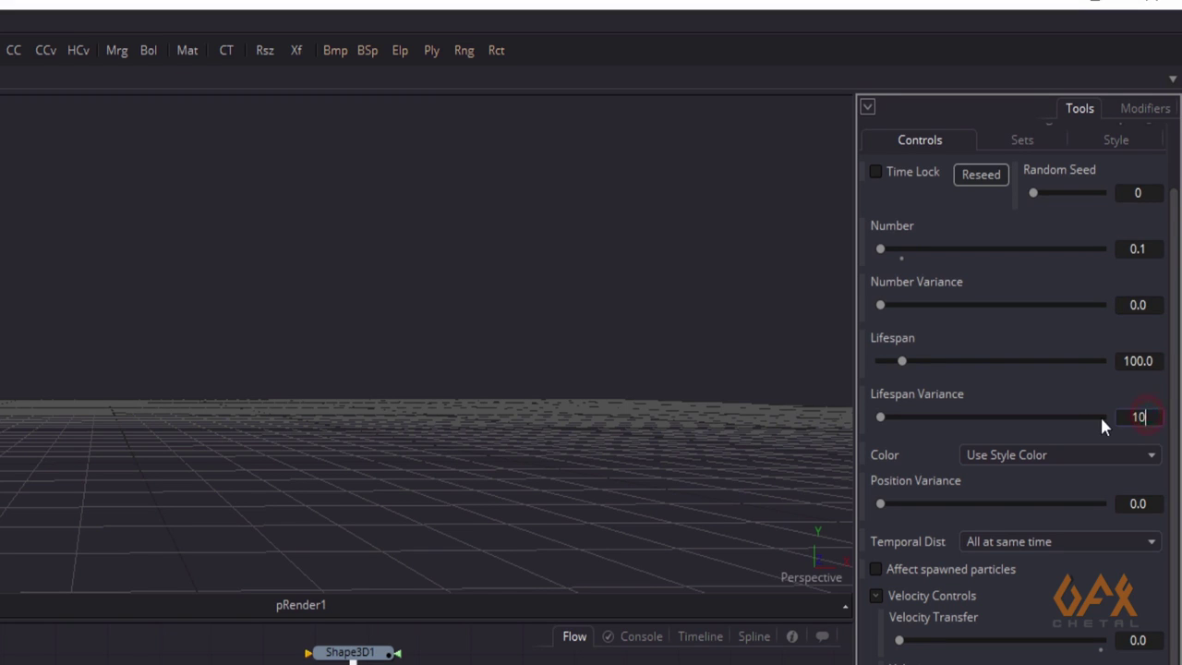
{"action": "key", "text": "Tab"}
Change pSpawn1's particle style to Line with a size of 0.6 and scrub the timeline to check it
{"action": "left_click_drag", "start_coordinate": [1175, 312], "coordinate": [1179, 189]}
{"action": "left_click", "coordinate": [1114, 208]}
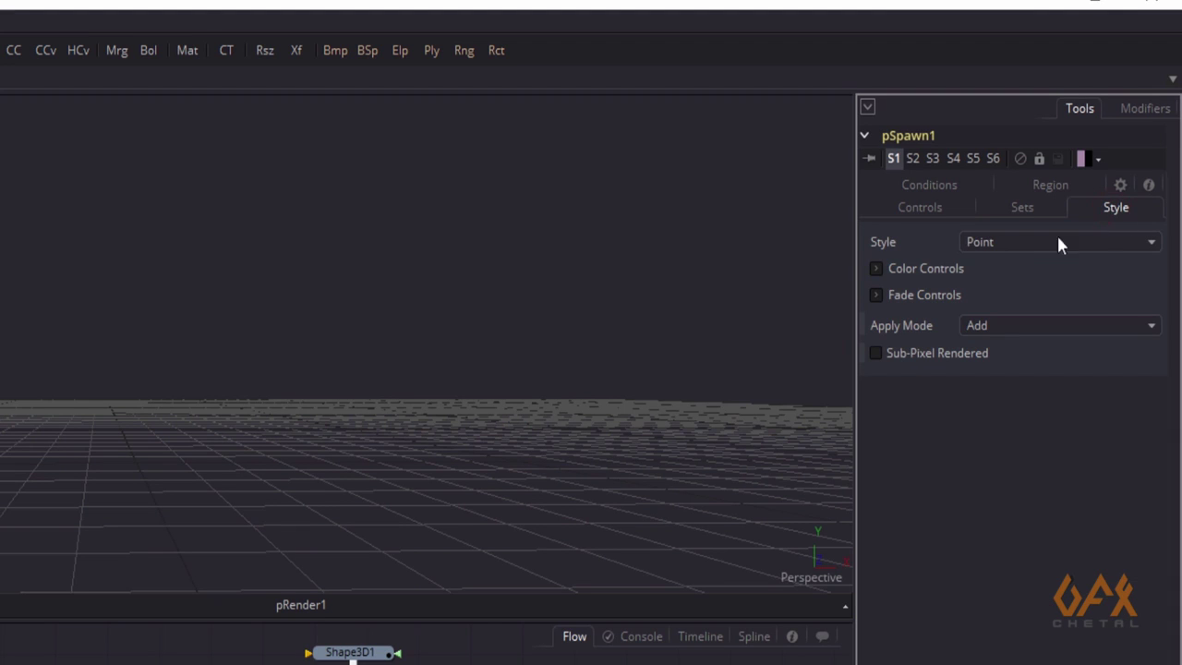
{"action": "left_click", "coordinate": [1026, 246]}
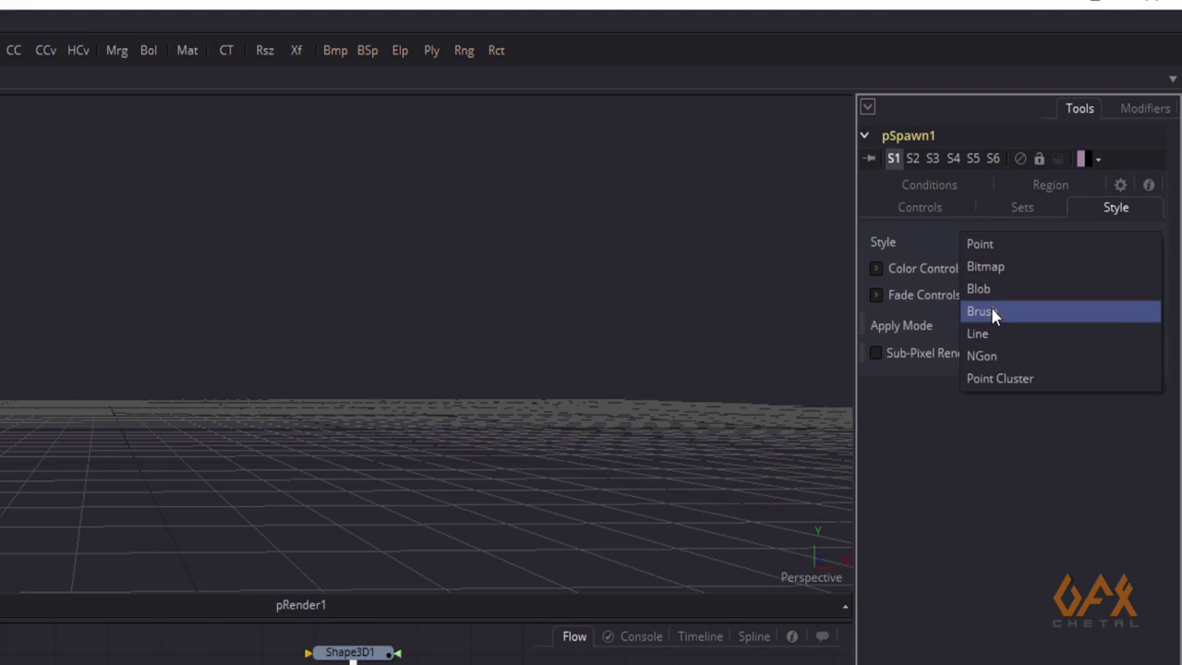
{"action": "left_click", "coordinate": [984, 333]}
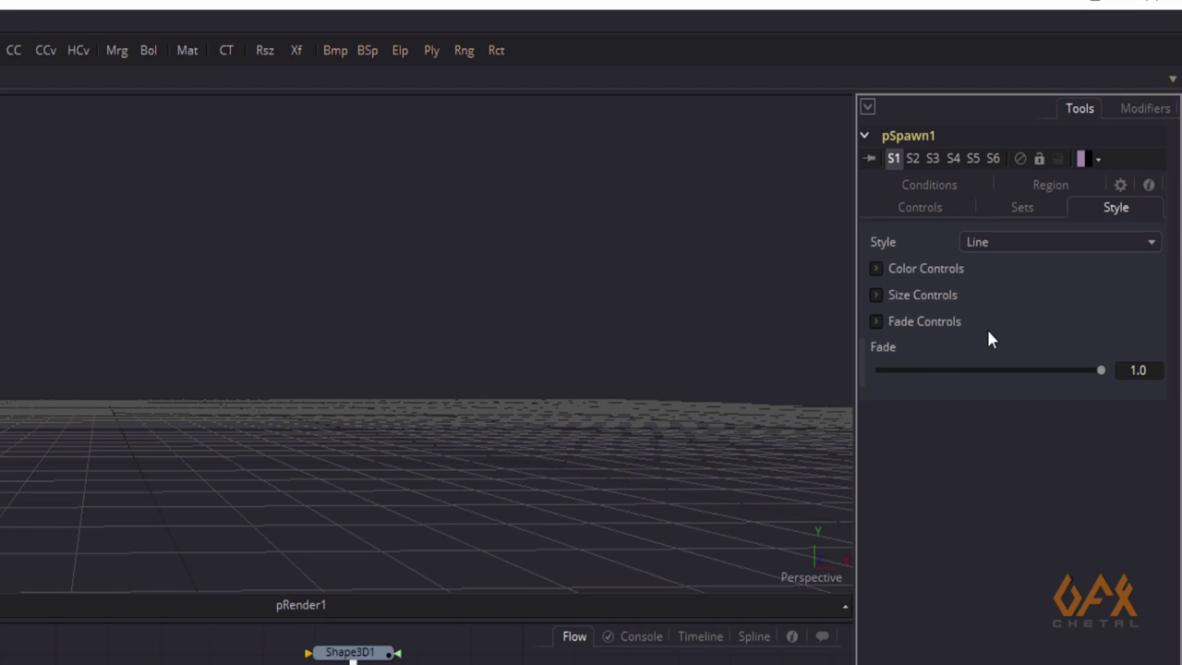
{"action": "left_click", "coordinate": [874, 295]}
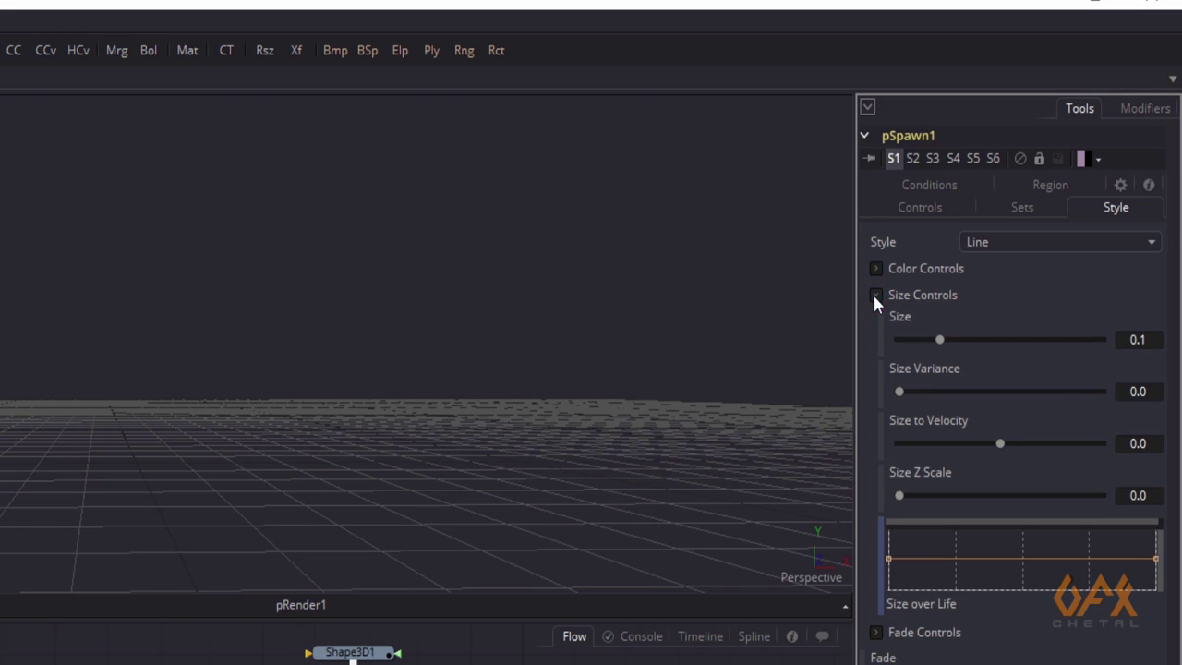
{"action": "left_click", "coordinate": [1139, 340]}
{"action": "type", "text": "."}
{"action": "type", "text": "6"}
{"action": "key", "text": "Tab"}
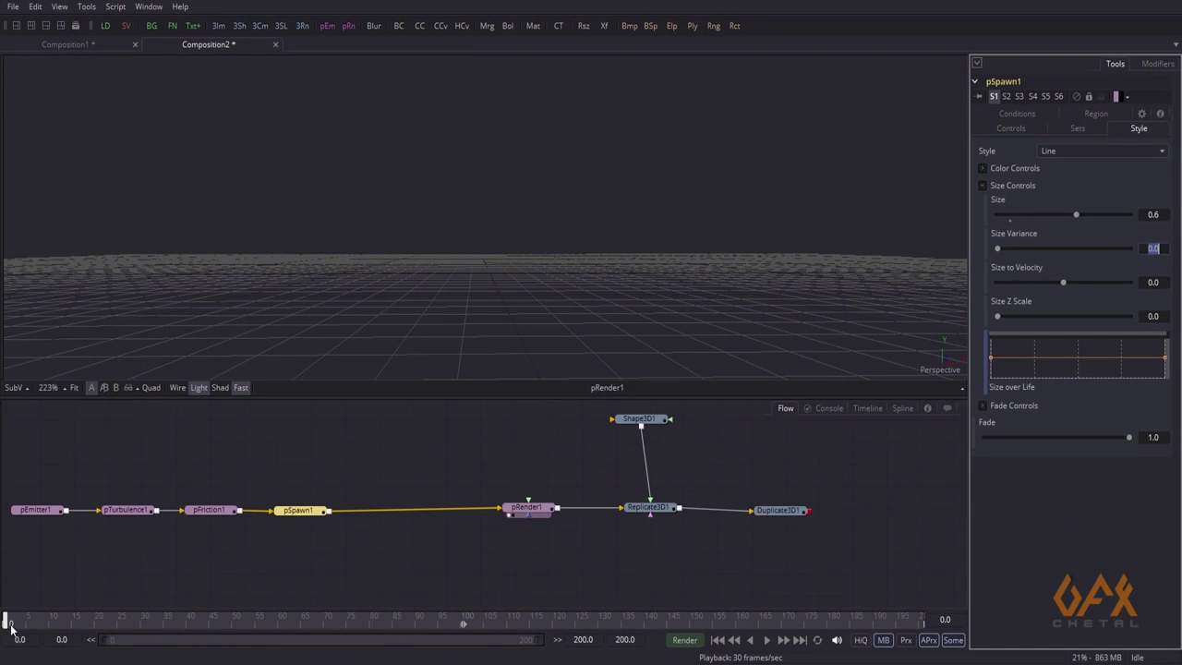
{"action": "left_click_drag", "start_coordinate": [11, 625], "coordinate": [400, 626]}
{"action": "middle_click_drag", "start_coordinate": [444, 252], "coordinate": [530, 214]}
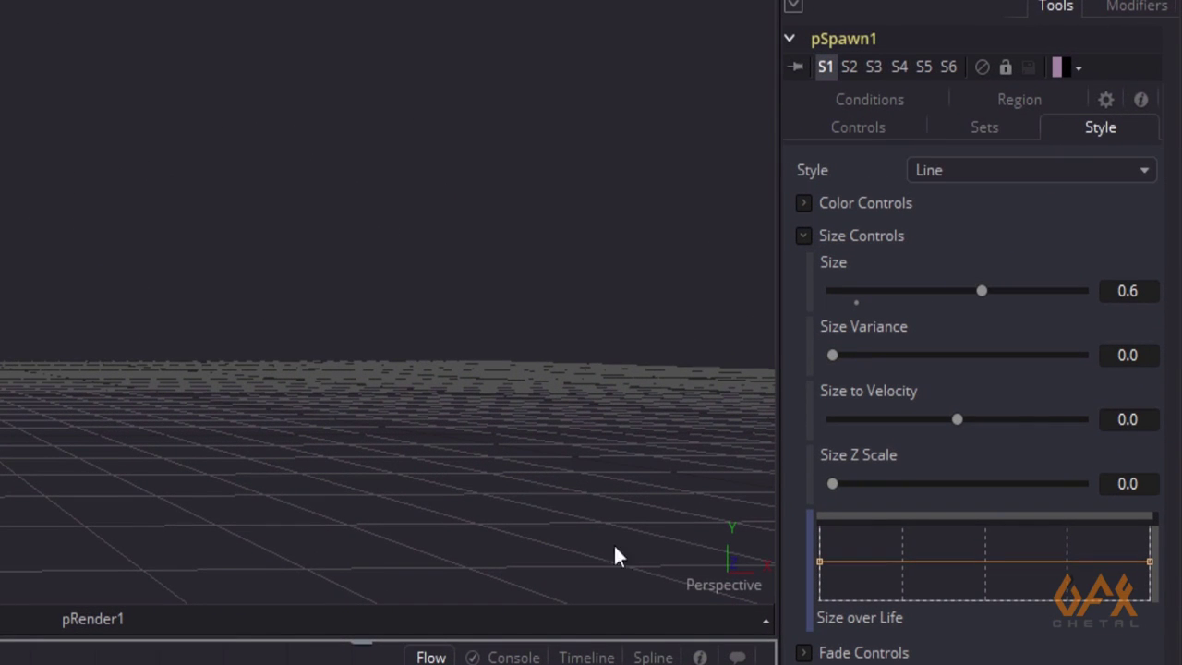
Set pSpawn1's Rotation Mode to Rotation relative to motion and play the simulation from the start
{"action": "left_click", "coordinate": [857, 122]}
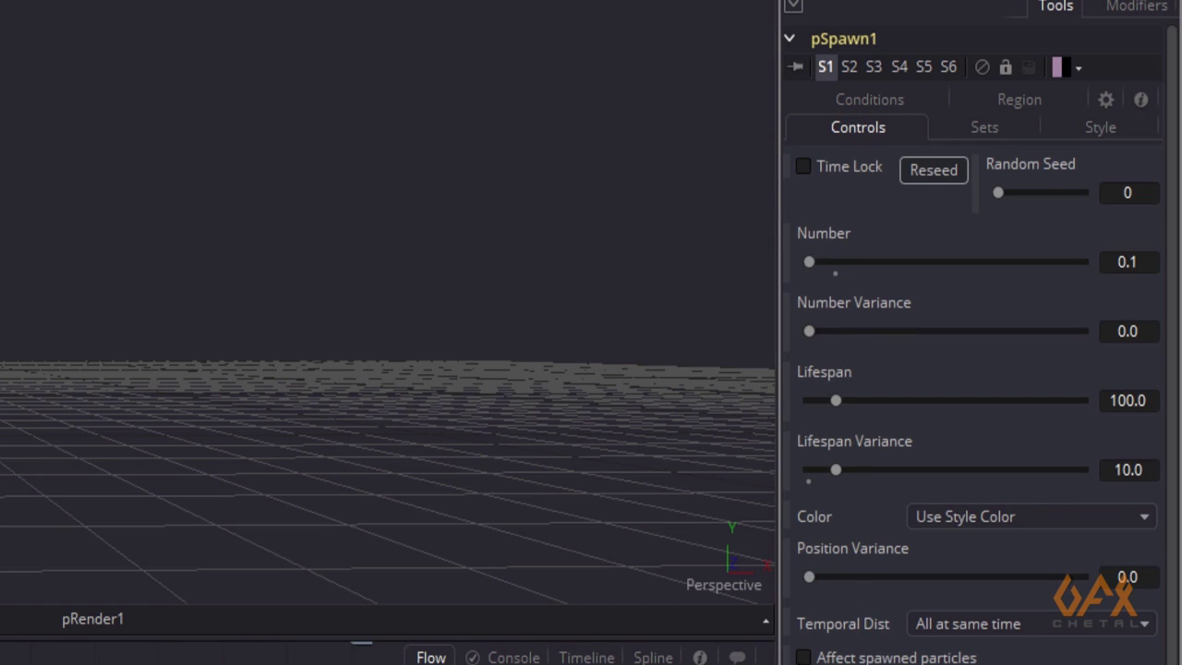
{"action": "left_click", "coordinate": [805, 338]}
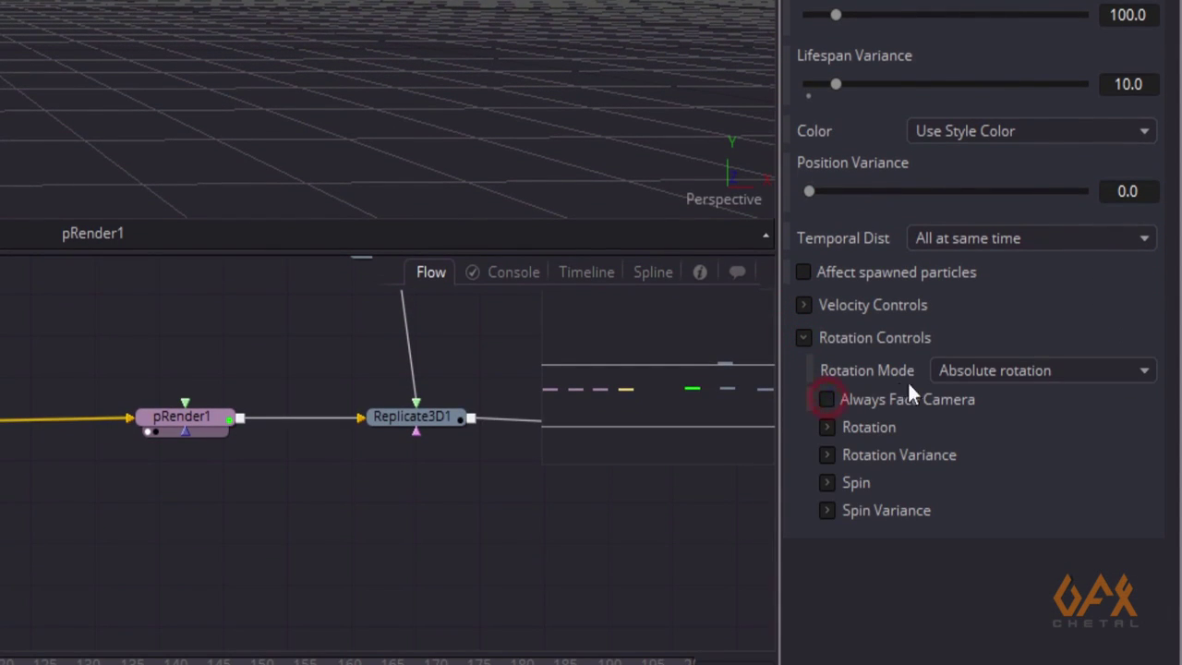
{"action": "left_click", "coordinate": [996, 362]}
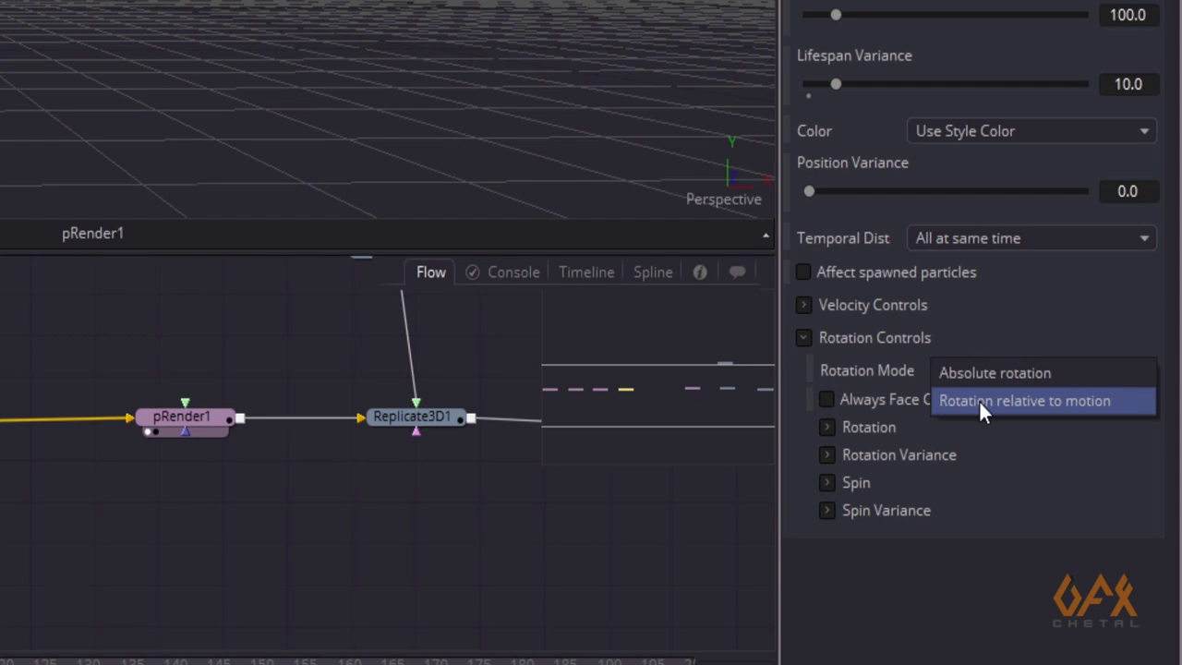
{"action": "left_click", "coordinate": [979, 402]}
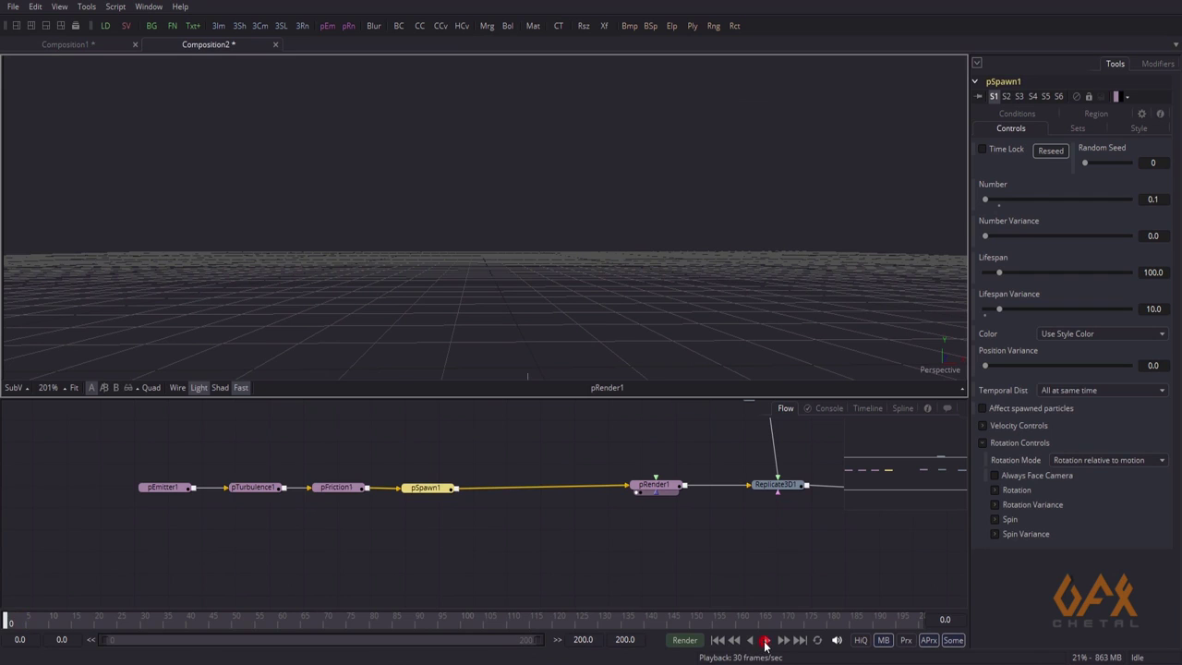
{"action": "left_click", "coordinate": [765, 642]}
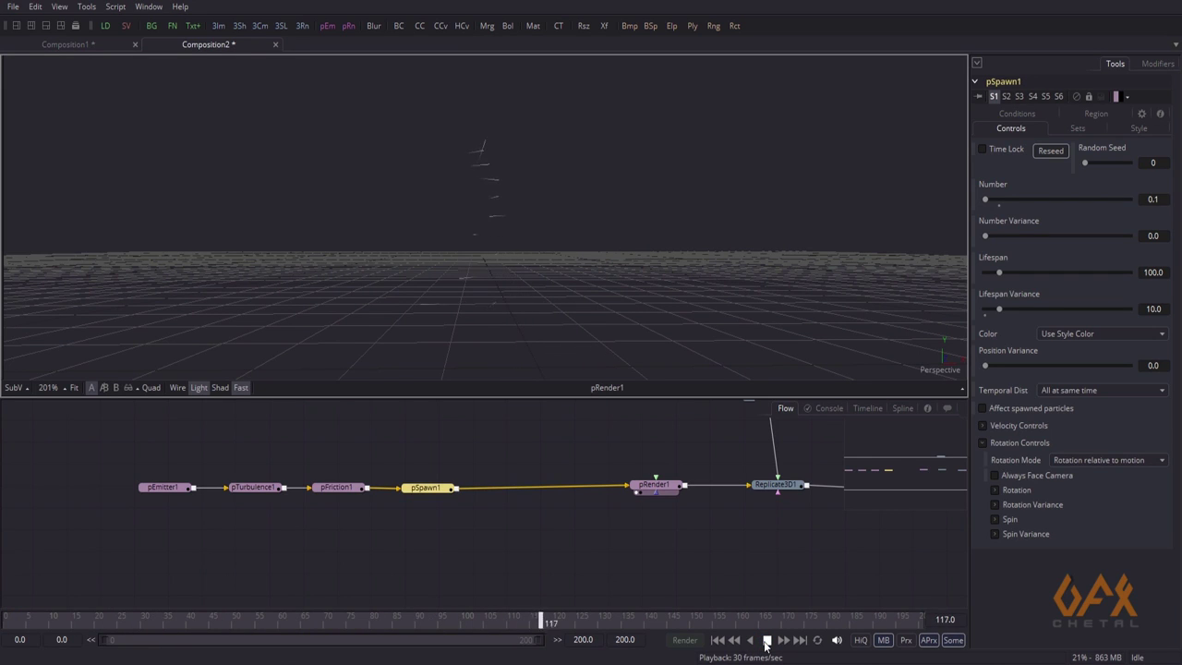
{"action": "left_click", "coordinate": [765, 641]}
Show Replicate3D1 in the viewer and play from frame 0 to check the shapes on the spawned particles
{"action": "middle_click_drag", "start_coordinate": [727, 482], "coordinate": [543, 490]}
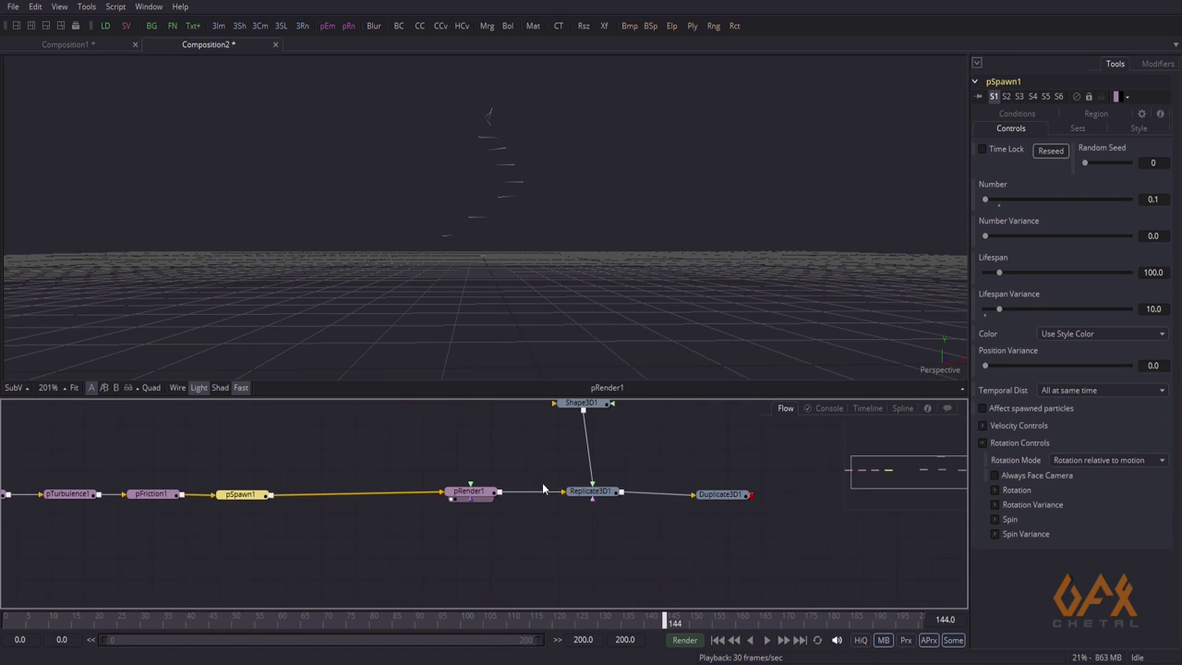
{"action": "left_click_drag", "start_coordinate": [579, 496], "coordinate": [538, 205]}
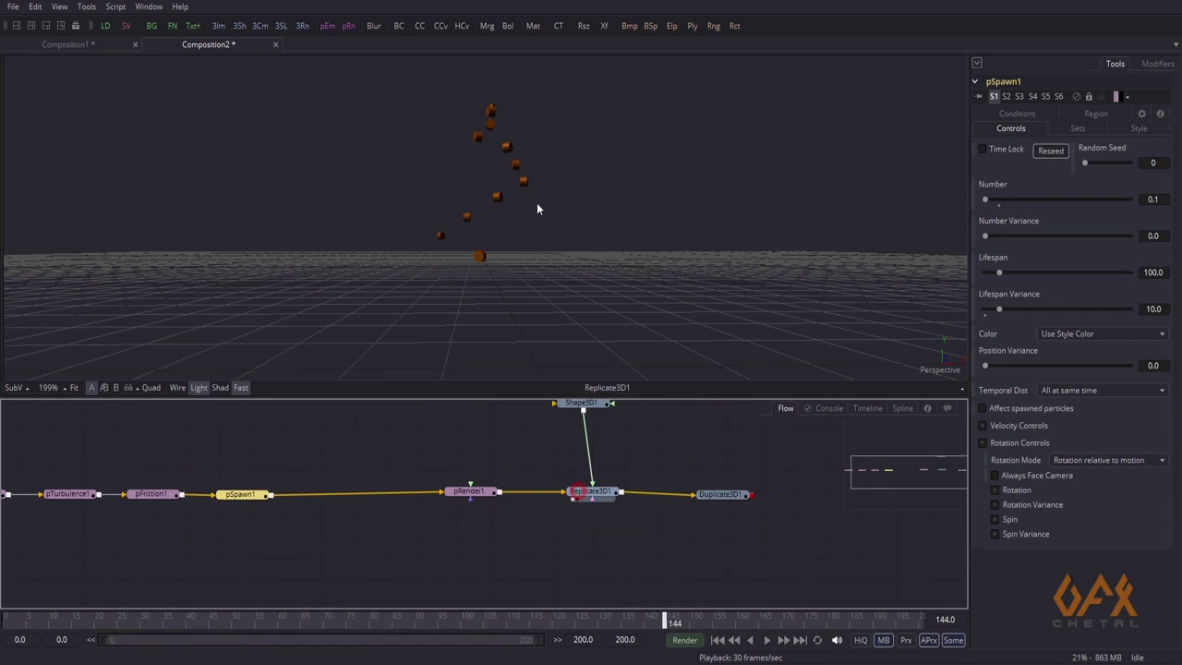
{"action": "left_click", "coordinate": [5, 619]}
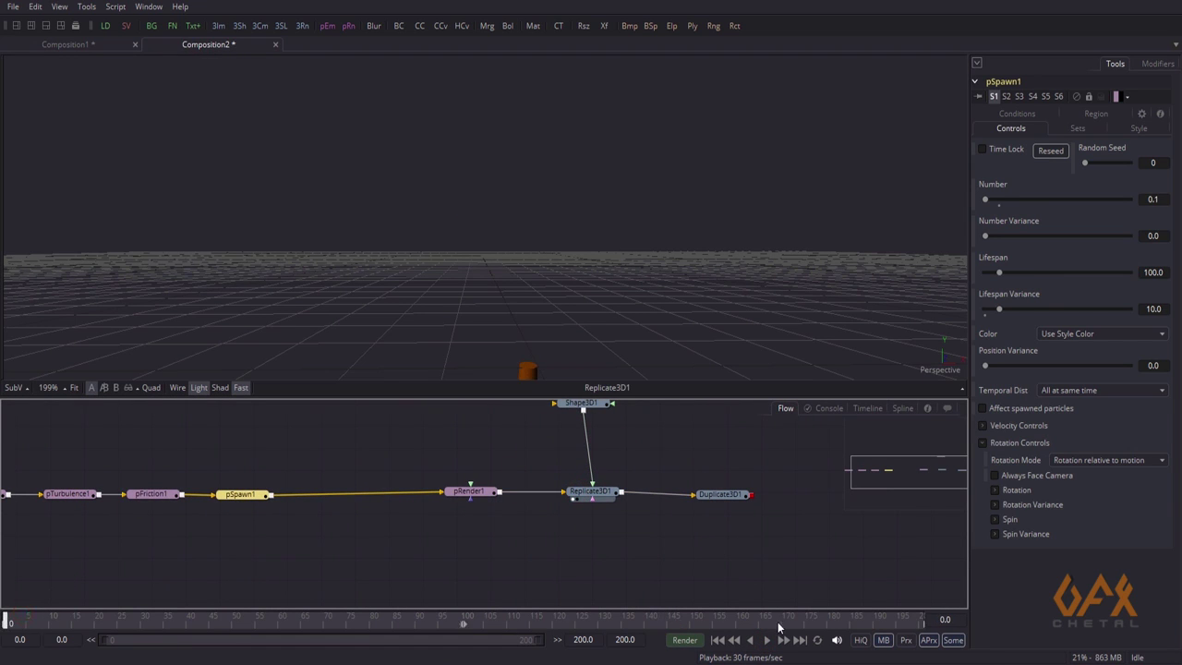
{"action": "left_click", "coordinate": [767, 640]}
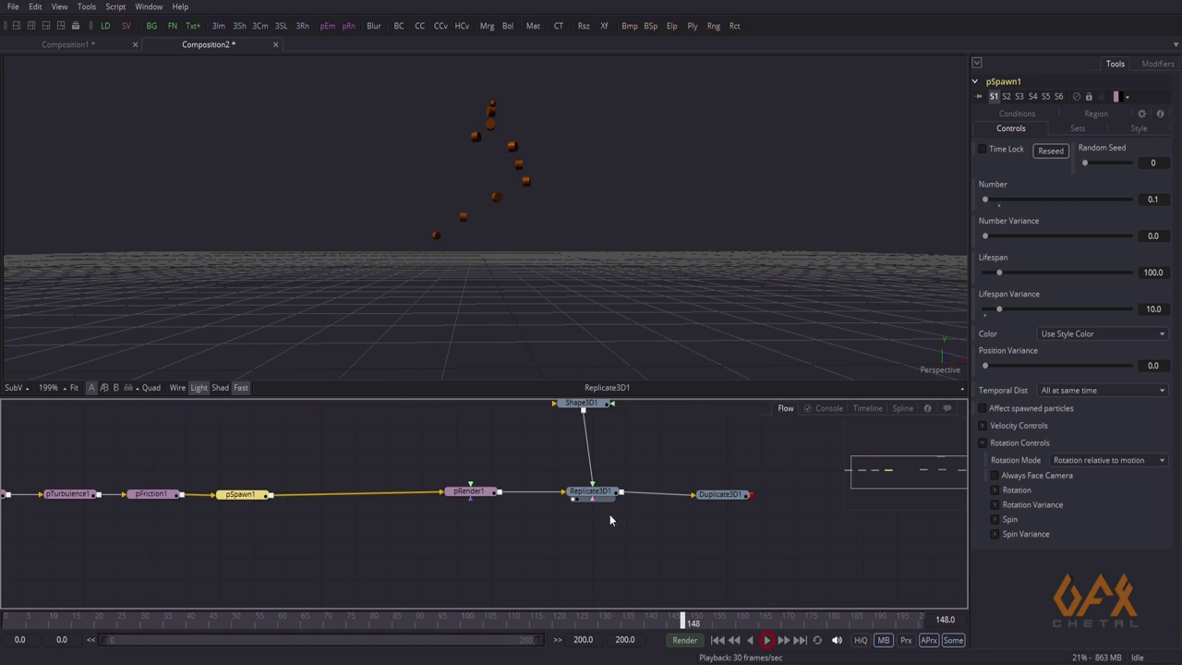
Show Duplicate3D1 in the viewer and play the animation from frame 0 to see the branches grow
{"action": "middle_click_drag", "start_coordinate": [661, 474], "coordinate": [611, 462]}
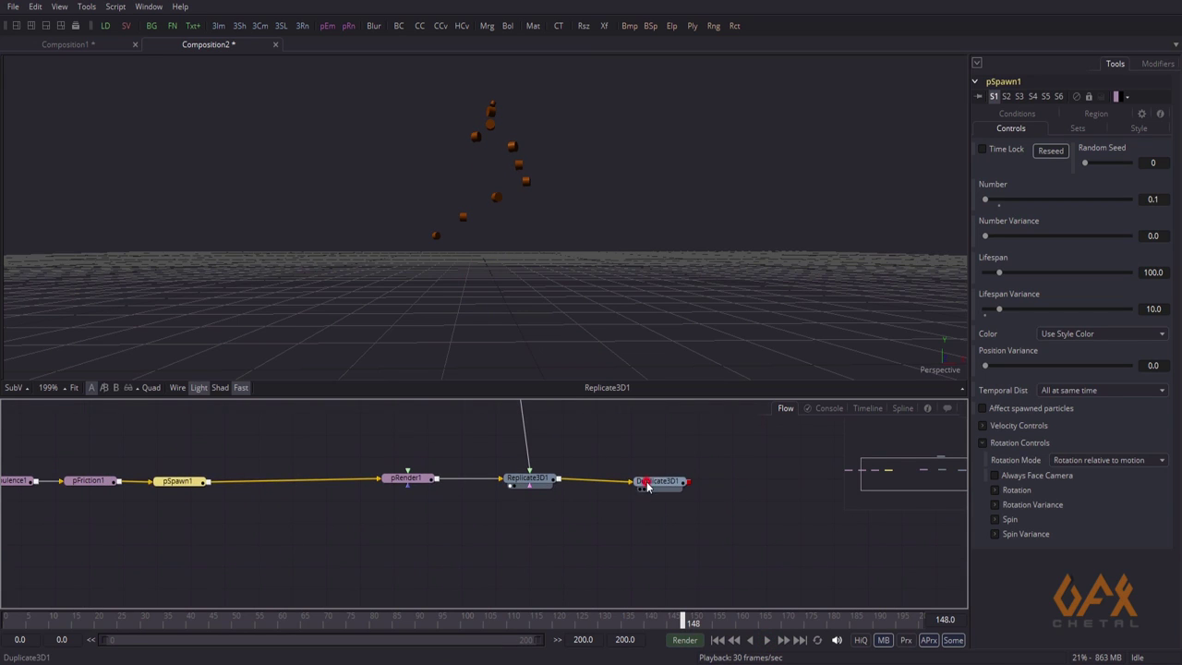
{"action": "left_click_drag", "start_coordinate": [647, 485], "coordinate": [606, 216]}
{"action": "left_click_drag", "start_coordinate": [29, 616], "coordinate": [3, 620]}
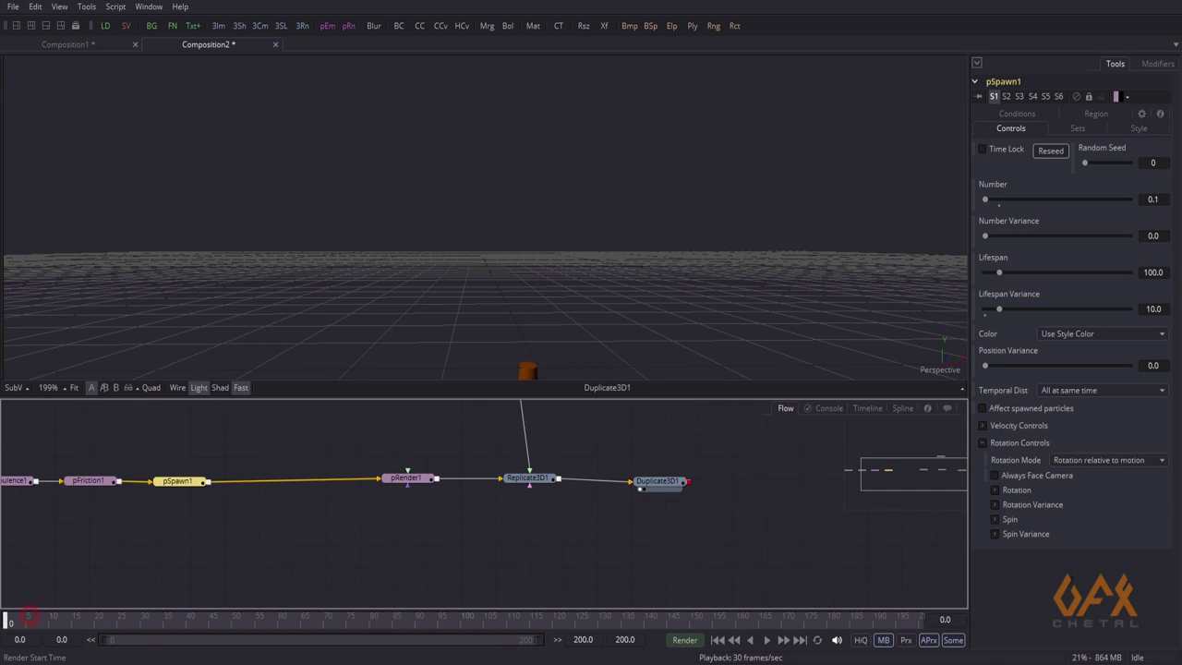
{"action": "left_click", "coordinate": [766, 640]}
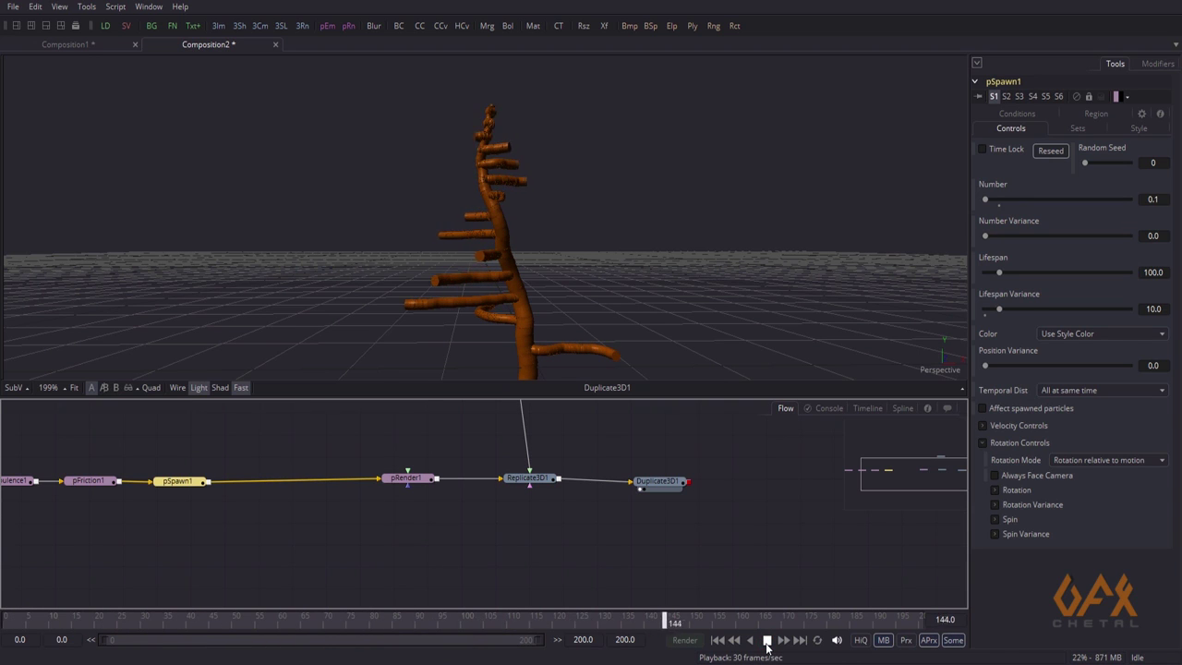
{"action": "left_click", "coordinate": [766, 640]}
Examine the shape and thickness of the upper branches up close from another angle and clear the node selection
{"action": "middle_click_drag", "start_coordinate": [487, 176], "coordinate": [681, 300], "text": "alt"}
{"action": "middle_click_drag", "start_coordinate": [529, 121], "coordinate": [604, 260], "text": "alt"}
{"action": "scroll", "coordinate": [605, 261], "scroll_direction": "up", "scroll_amount": 4}
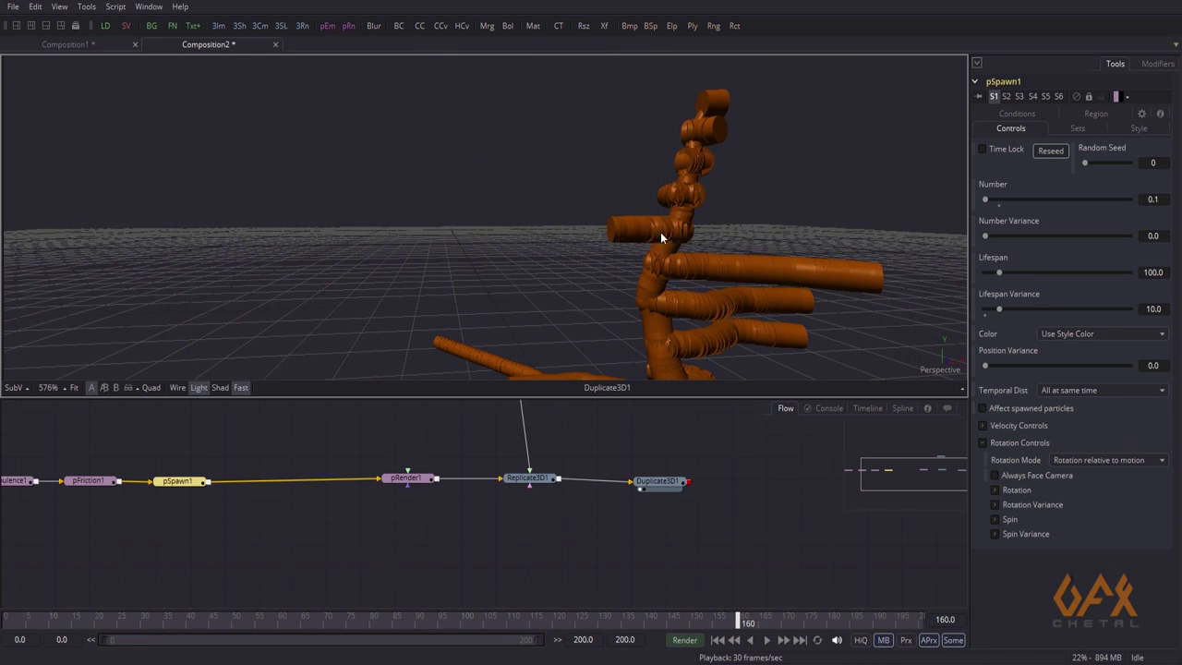
{"action": "middle_click_drag", "start_coordinate": [626, 245], "coordinate": [608, 234], "text": "alt"}
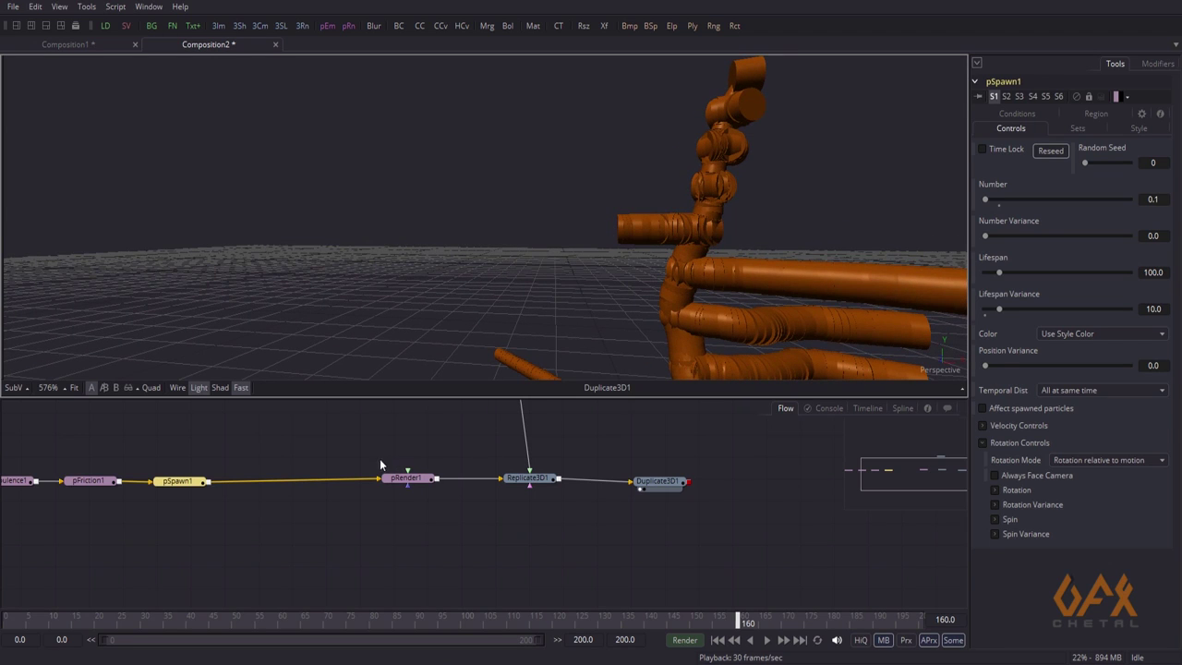
{"action": "middle_click_drag", "start_coordinate": [432, 462], "coordinate": [604, 480]}
{"action": "left_click", "coordinate": [287, 540]}
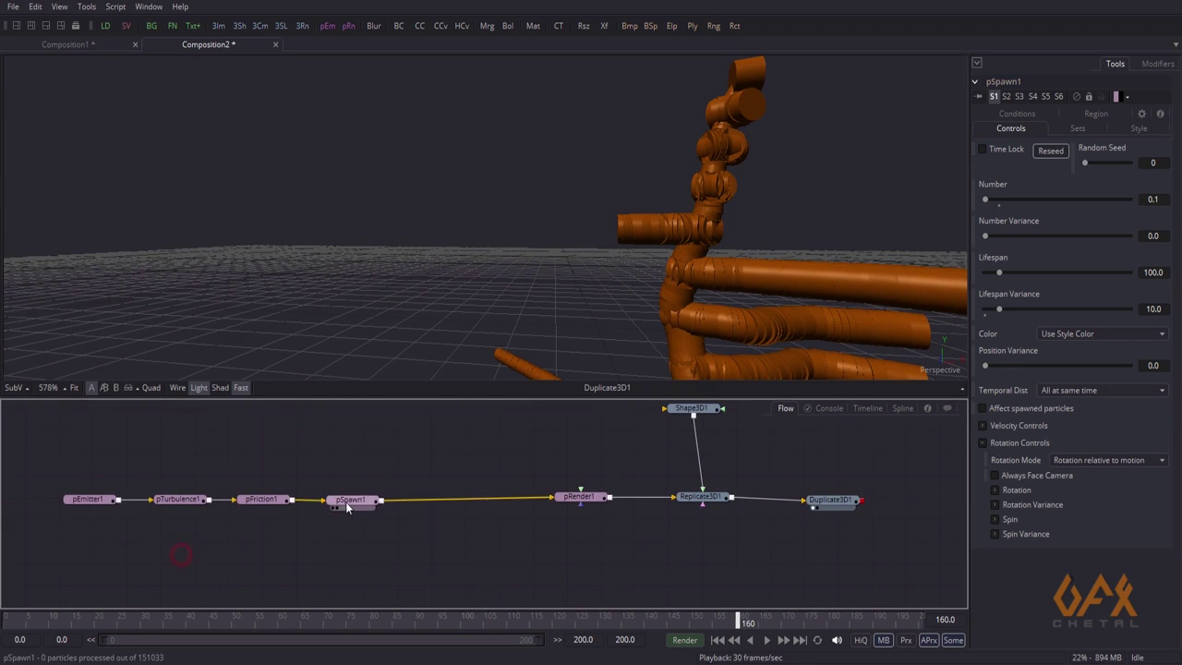
Lower the end point of pSpawn1's Size over Life curve so the spawned branches taper toward their tips
{"action": "middle_click_drag", "start_coordinate": [498, 269], "coordinate": [530, 297], "text": "alt"}
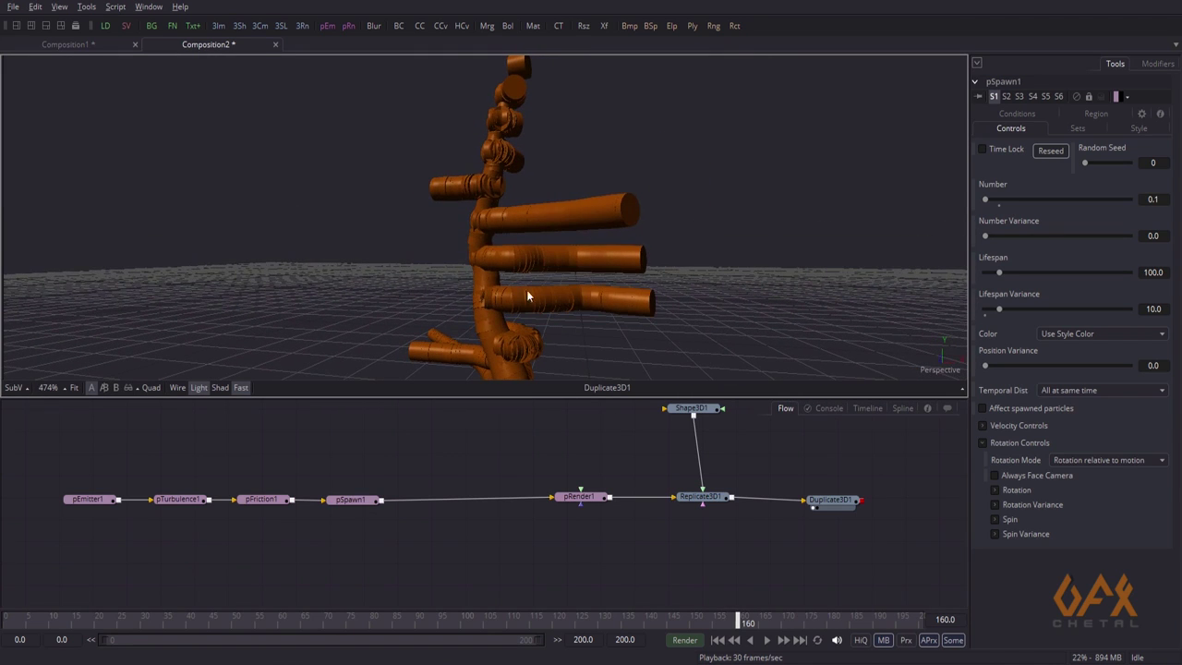
{"action": "left_click", "coordinate": [357, 501]}
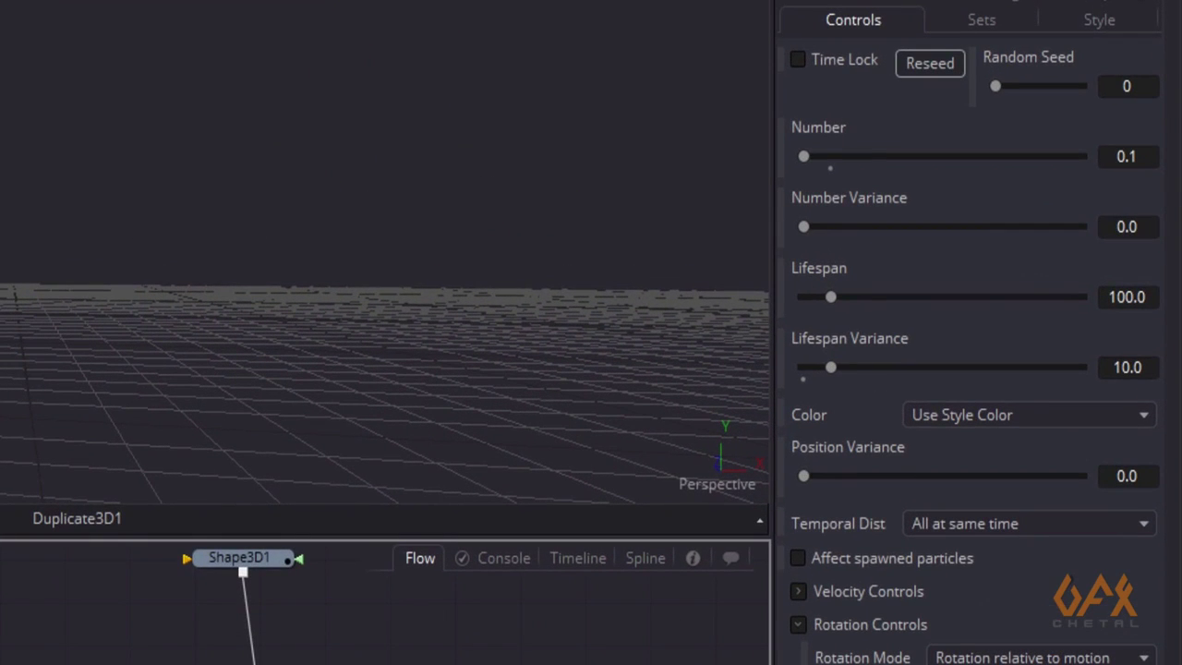
{"action": "left_click", "coordinate": [1125, 26]}
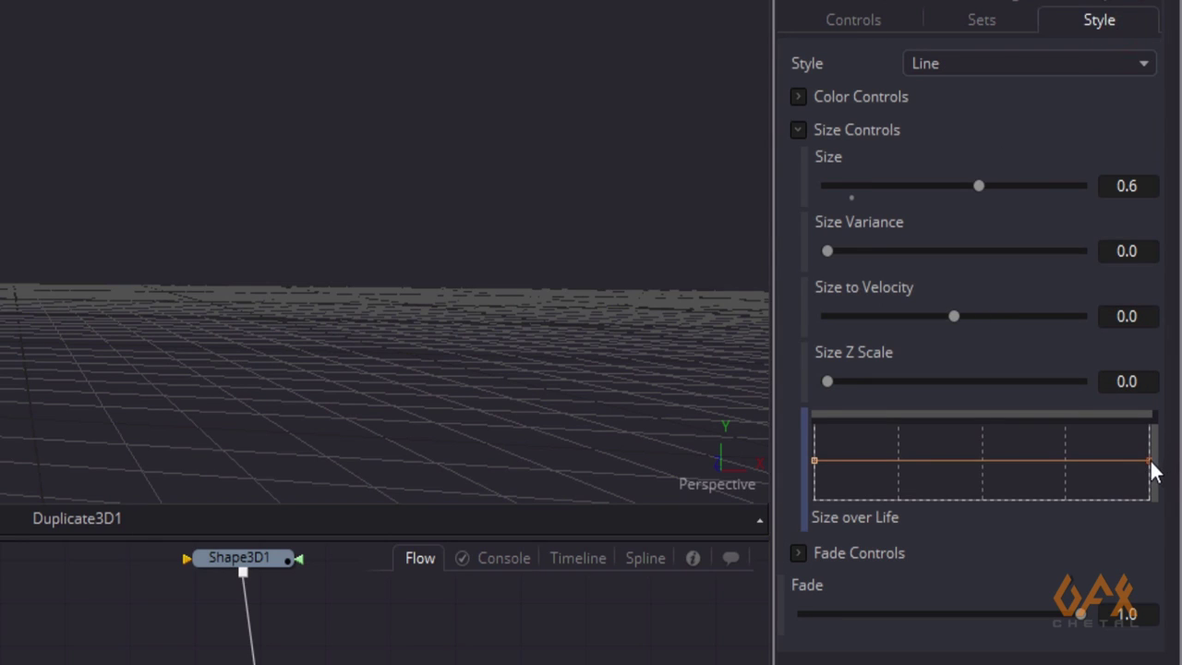
{"action": "left_click_drag", "start_coordinate": [1151, 461], "coordinate": [1150, 491]}
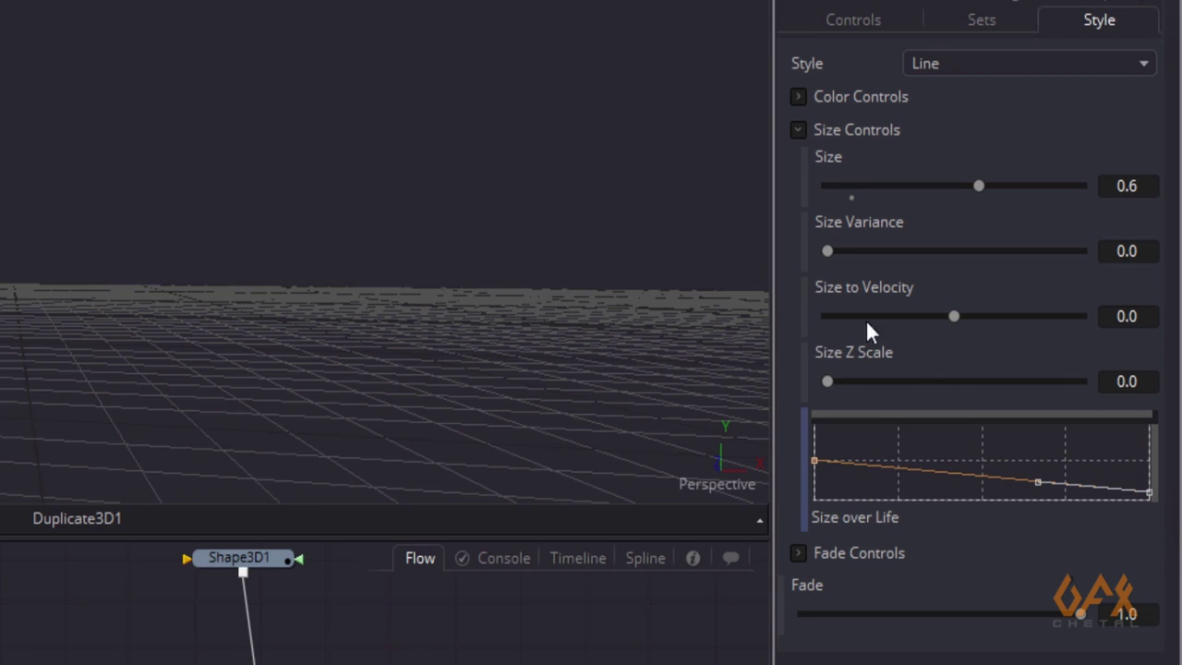
Animate pSpawn1's Size with a 0.6 keyframe at frame 0 and check the particle lifespan in pEmitter1's controls
{"action": "right_click", "coordinate": [838, 158]}
{"action": "left_click", "coordinate": [868, 170]}
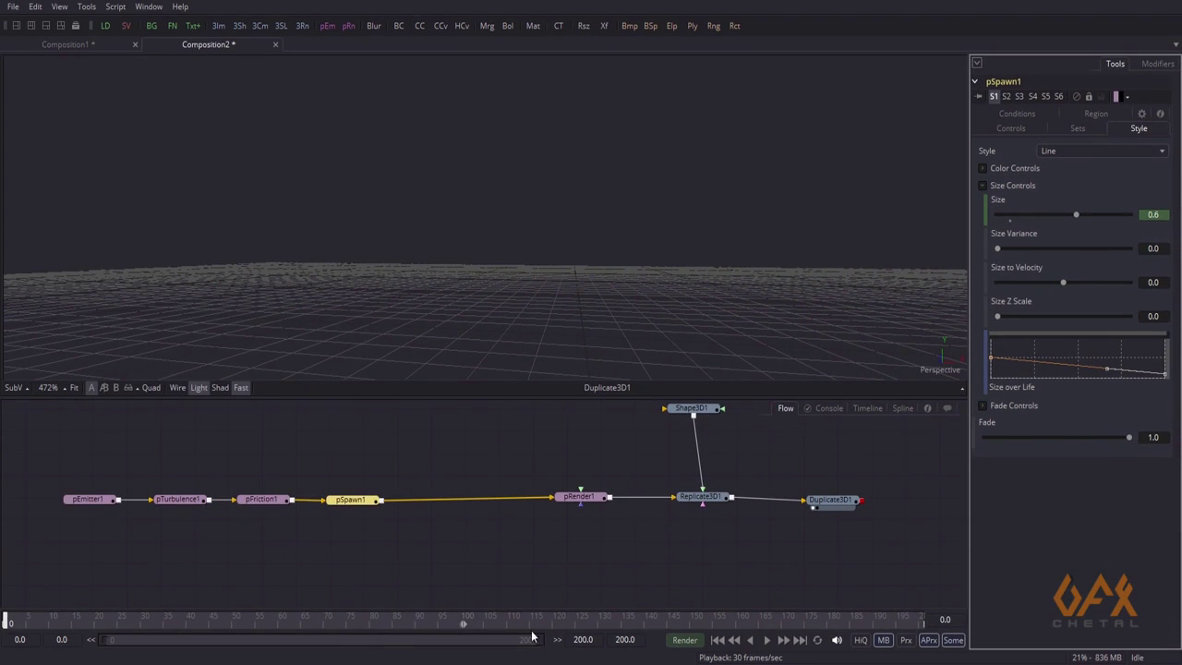
{"action": "left_click", "coordinate": [78, 500]}
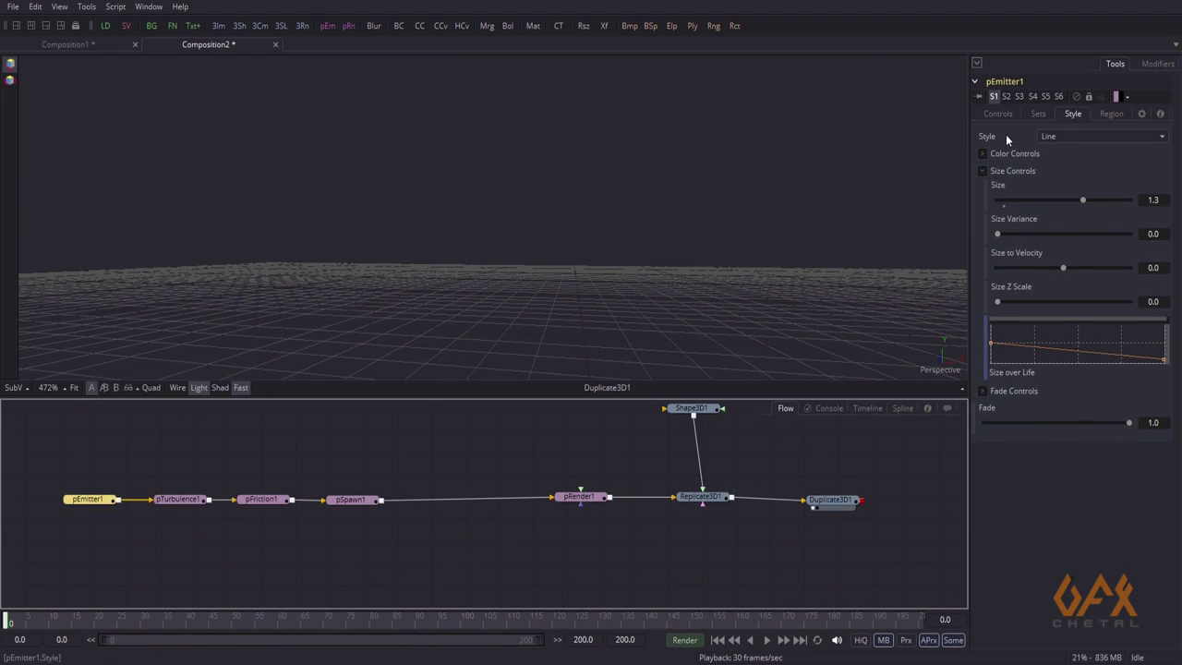
{"action": "left_click", "coordinate": [1005, 114]}
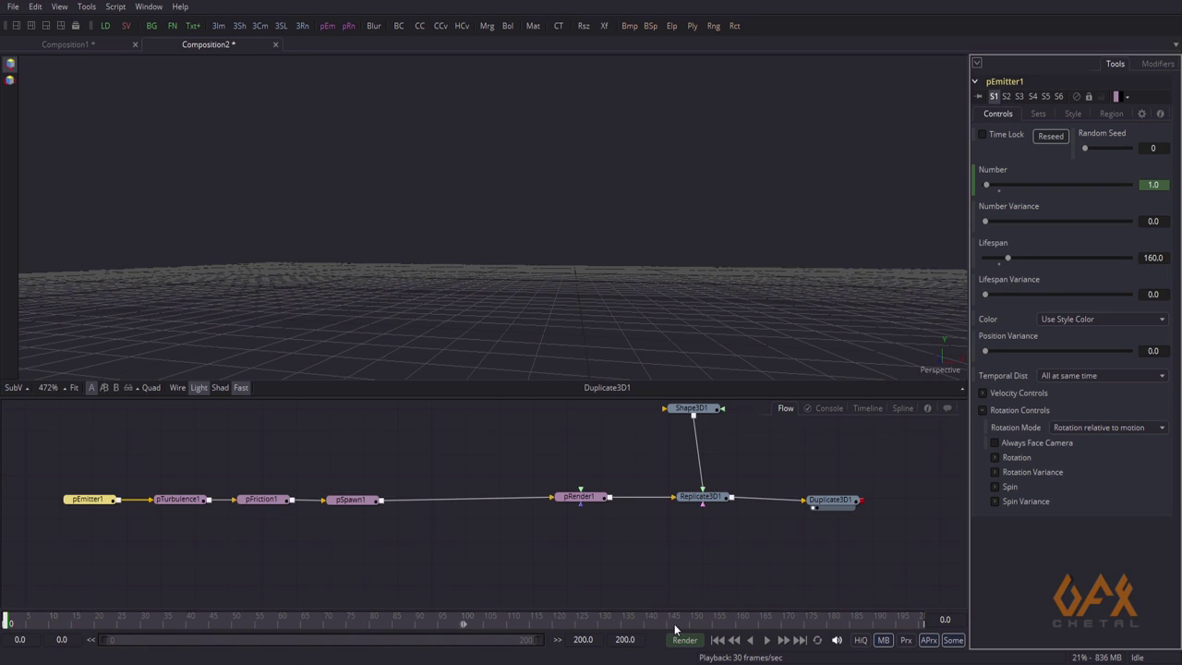
Keyframe pSpawn1's Size to 0.001 at frame 160
{"action": "left_click", "coordinate": [744, 624]}
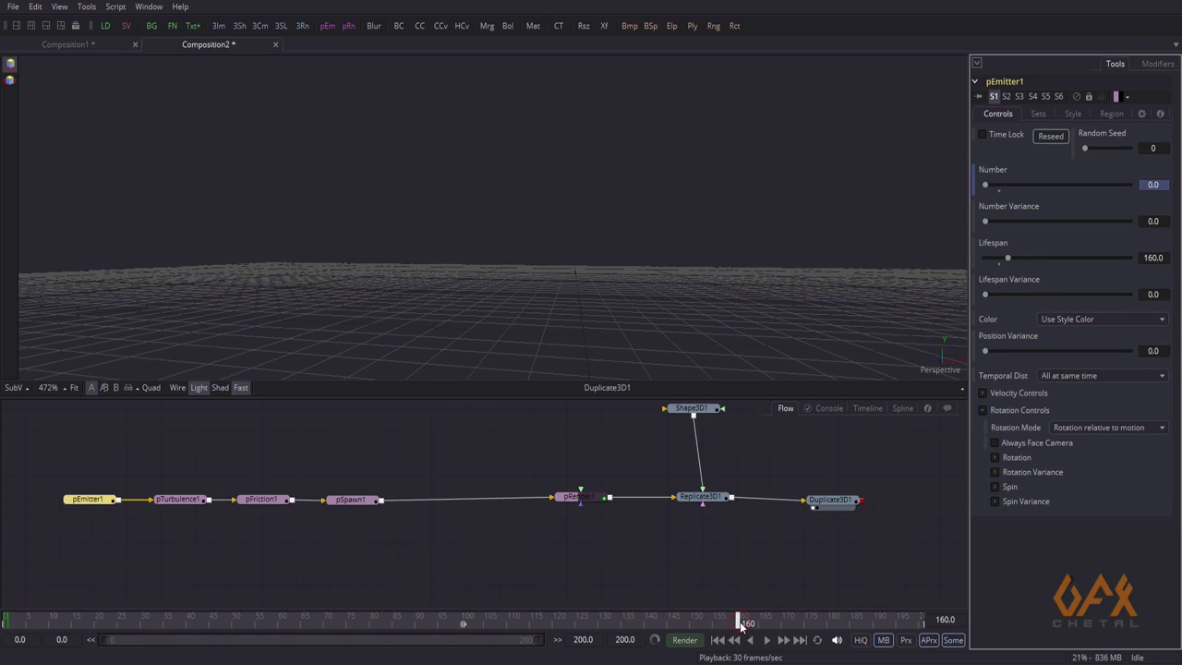
{"action": "left_click", "coordinate": [348, 500]}
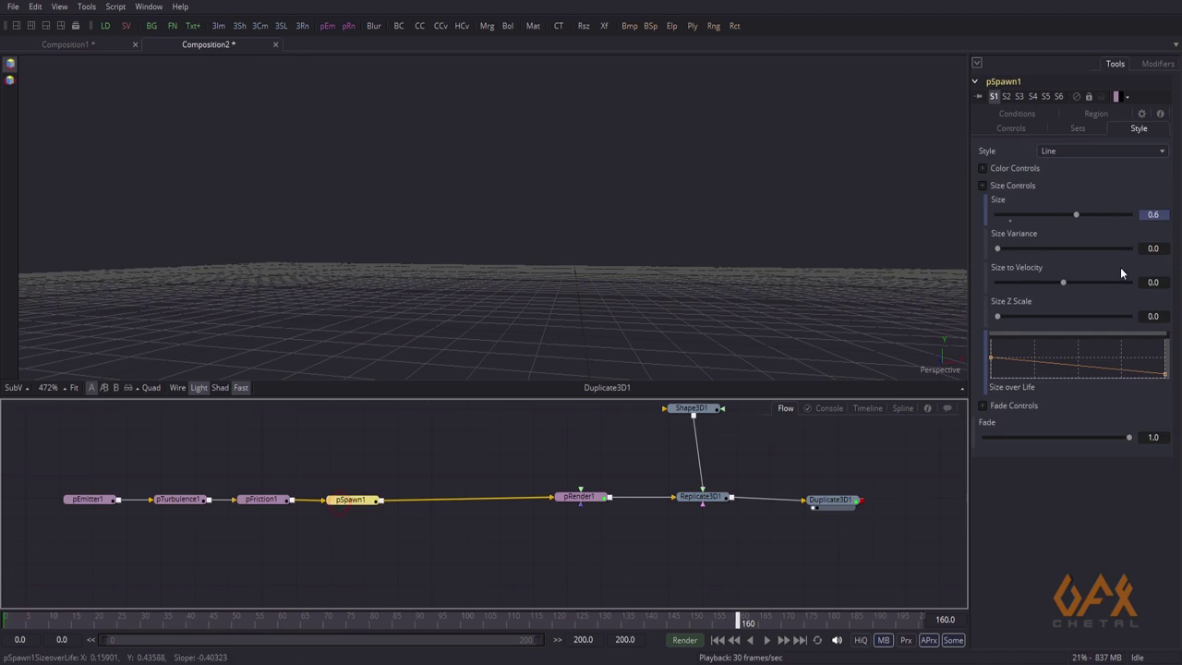
{"action": "left_click", "coordinate": [1161, 215]}
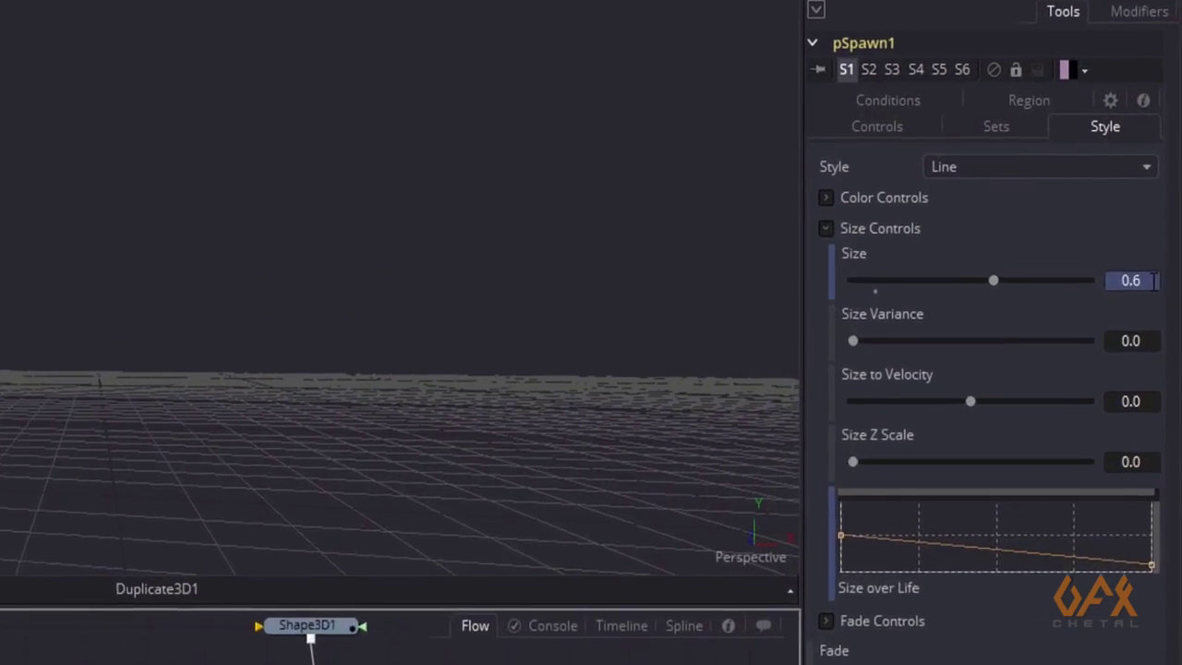
{"action": "left_click_drag", "start_coordinate": [1153, 280], "coordinate": [1110, 280]}
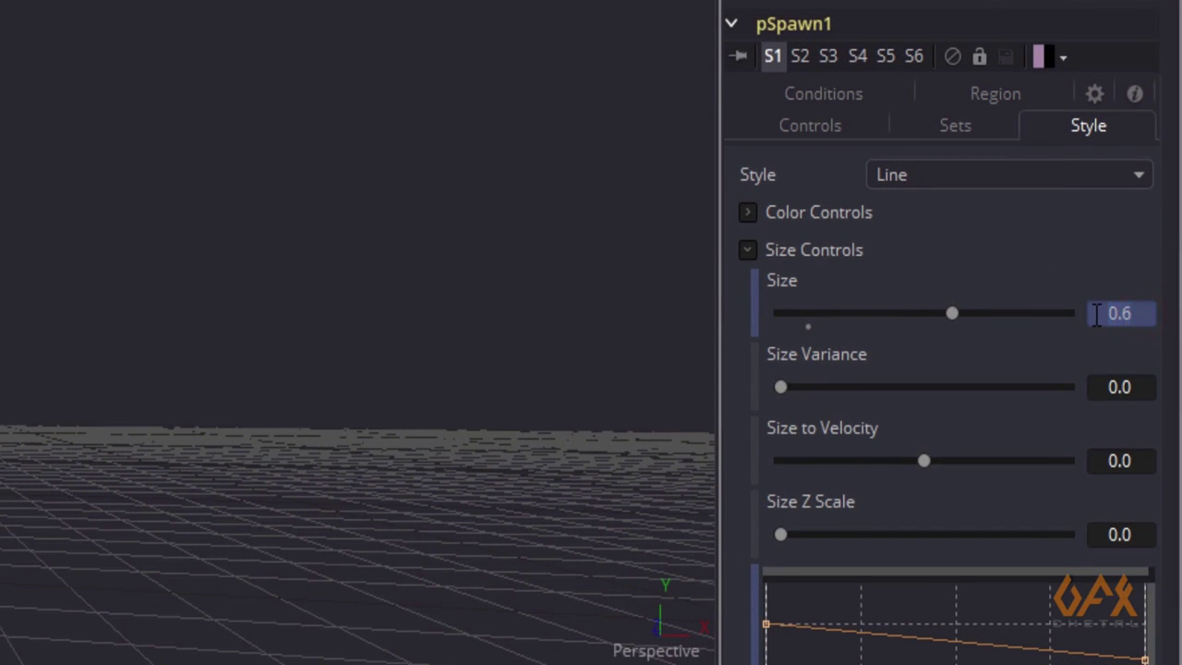
{"action": "type", "text": ".001"}
{"action": "key", "text": "Tab"}
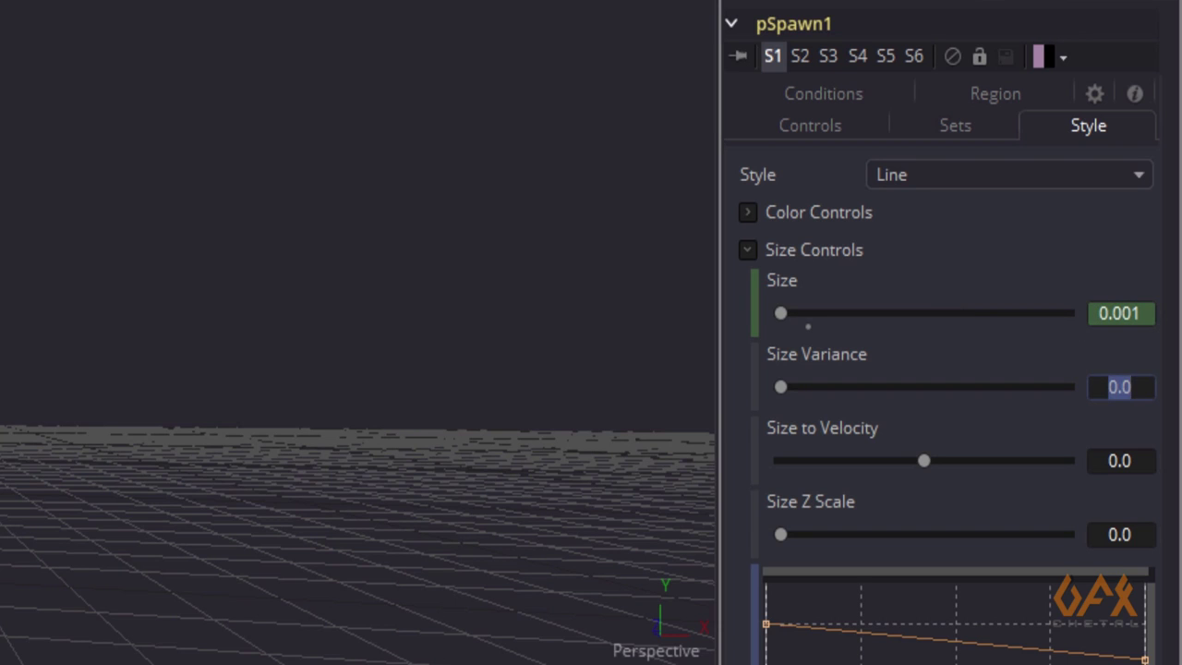
{"action": "key", "text": "Return"}
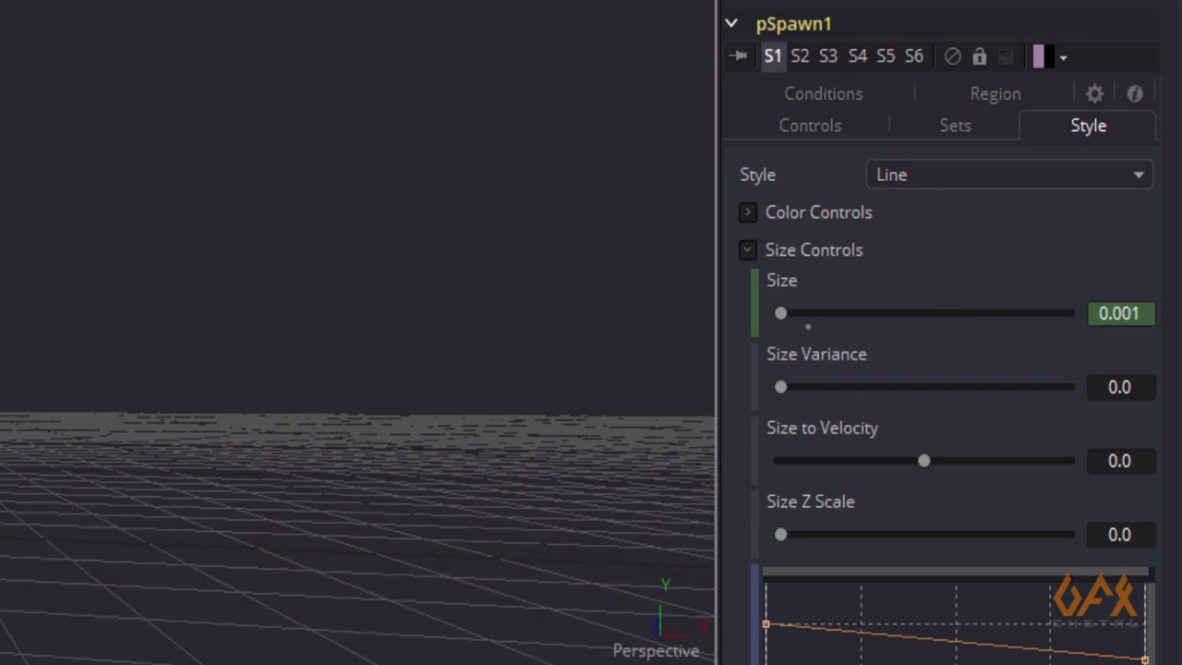
Play the animation from frame 0 and inspect the thickness of the branches along the trunk from several angles
{"action": "left_click", "coordinate": [8, 620]}
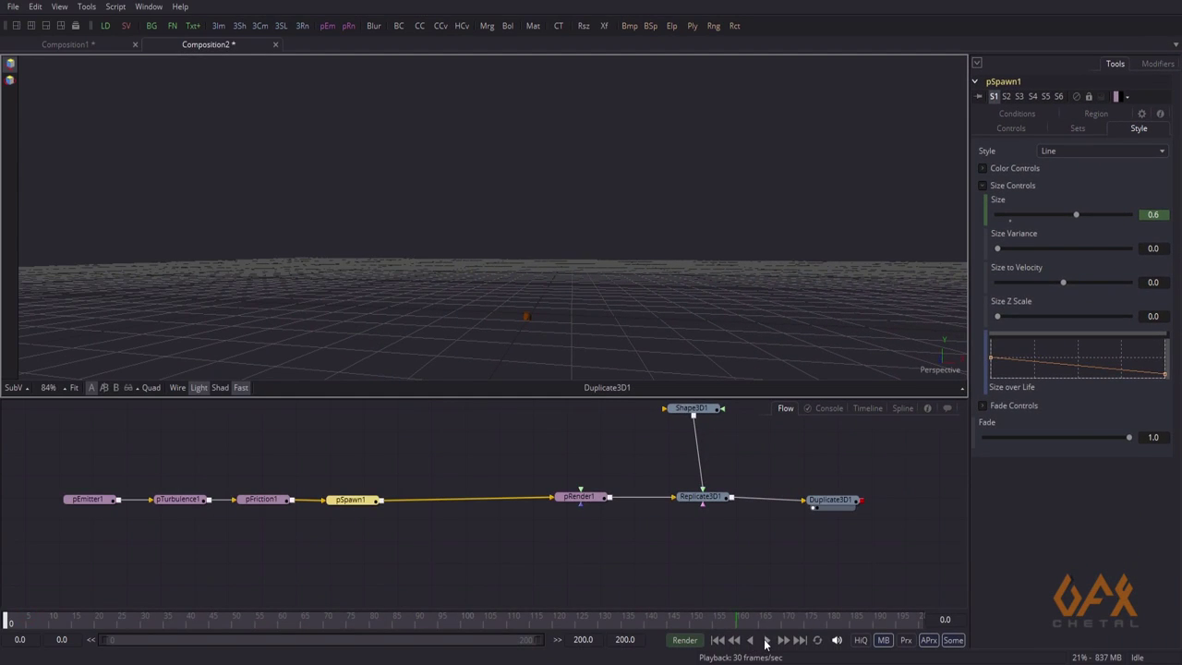
{"action": "left_click", "coordinate": [765, 640]}
{"action": "scroll", "coordinate": [476, 267], "scroll_direction": "up", "scroll_amount": 2}
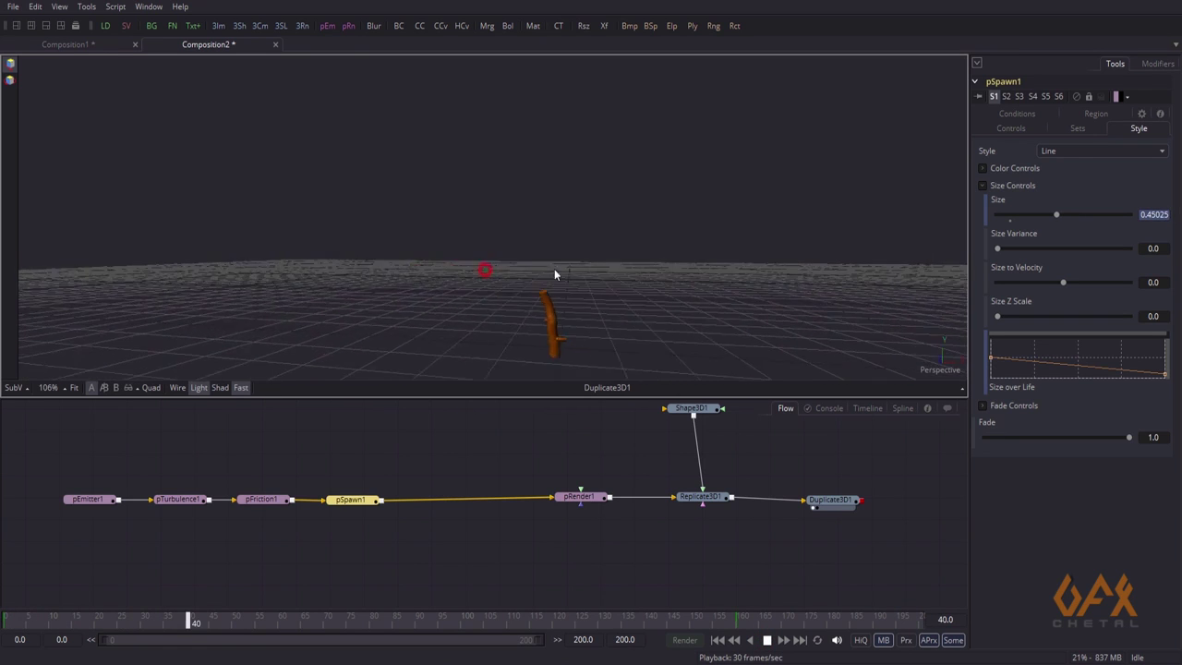
{"action": "scroll", "coordinate": [513, 289], "scroll_direction": "up", "scroll_amount": 1}
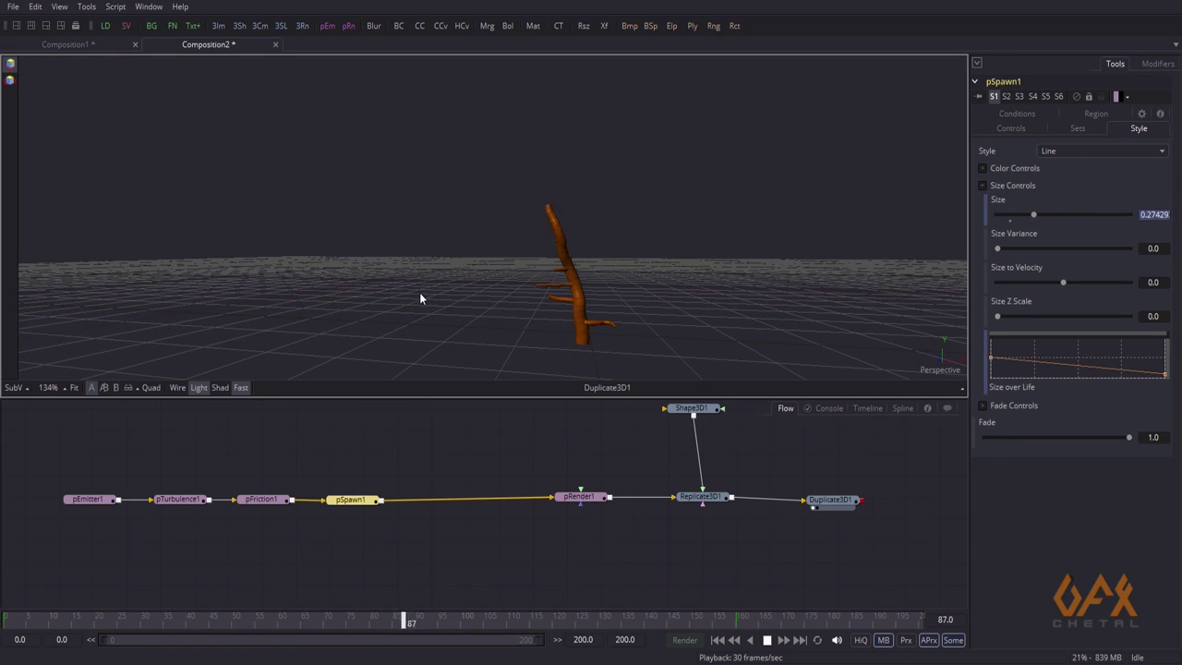
{"action": "type", "text": "0.001"}
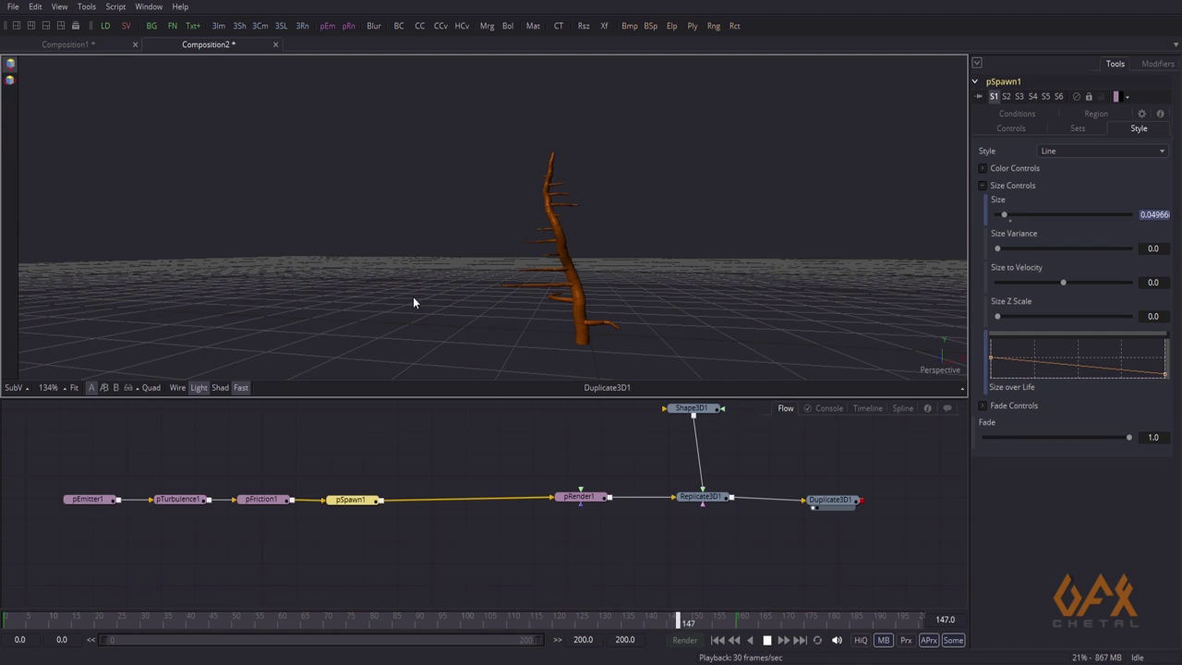
{"action": "key", "text": "Return"}
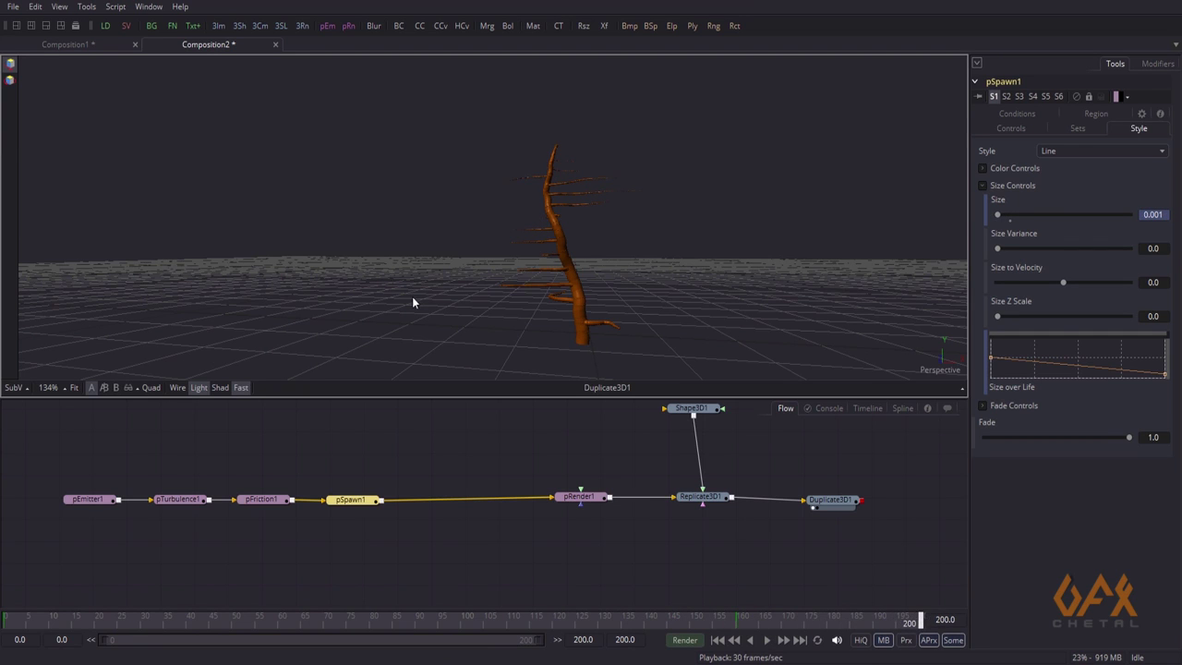
{"action": "middle_click_drag", "start_coordinate": [401, 302], "coordinate": [475, 262], "text": "alt"}
{"action": "scroll", "coordinate": [639, 280], "scroll_direction": "up", "scroll_amount": 5, "text": "ctrl"}
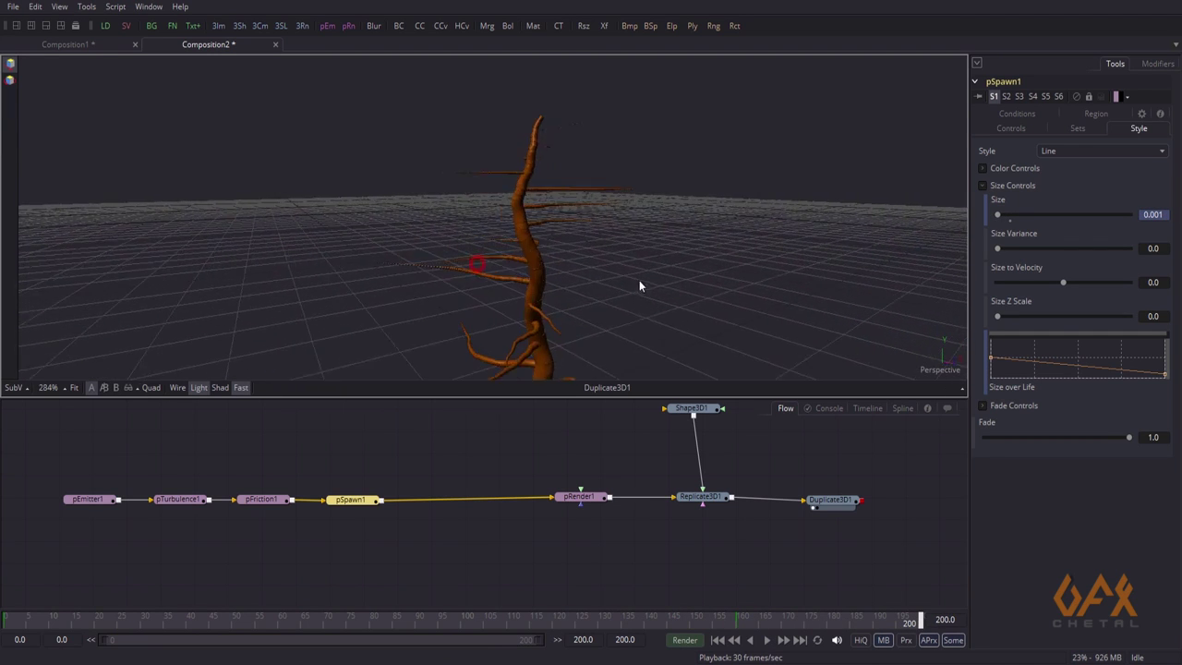
{"action": "middle_click_drag", "start_coordinate": [638, 279], "coordinate": [442, 332], "text": "alt"}
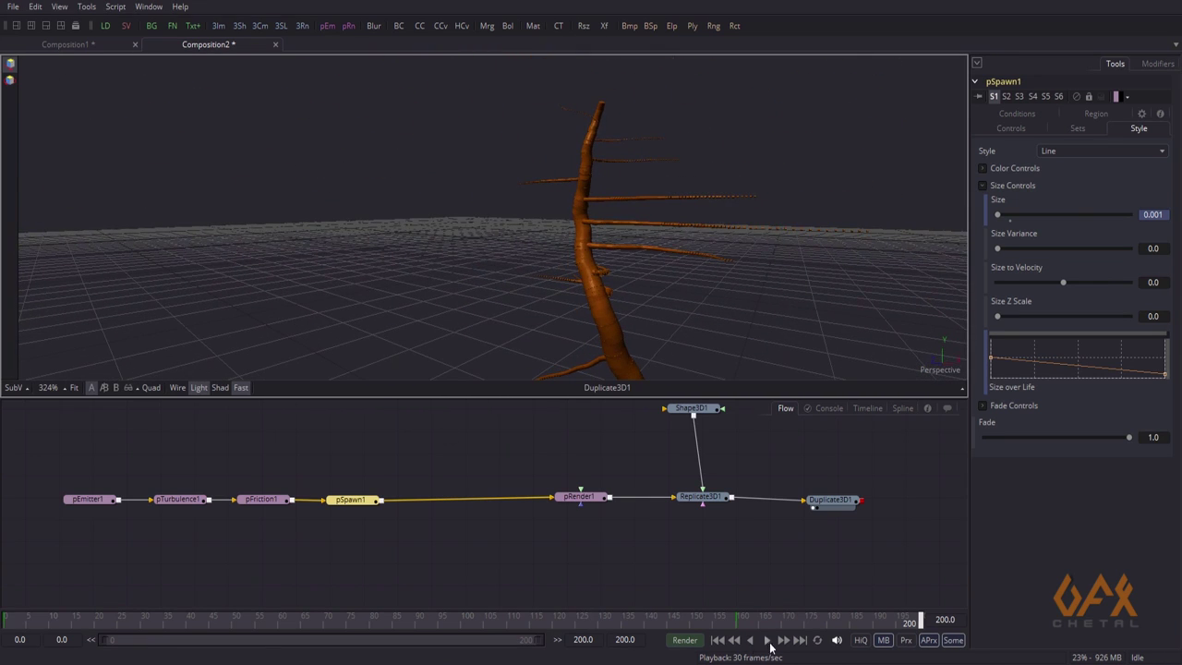
Animate pSpawn1's Lifespan from 100 at frame 0 to 20 at frame 160
{"action": "left_click", "coordinate": [6, 618]}
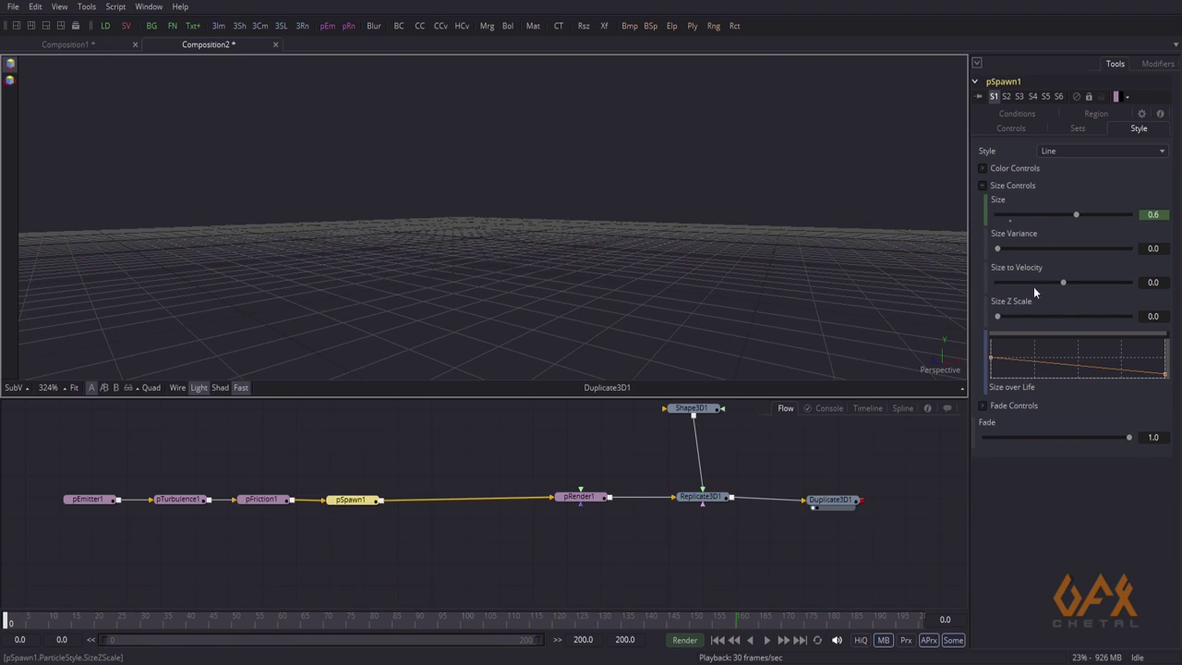
{"action": "left_click", "coordinate": [1009, 128]}
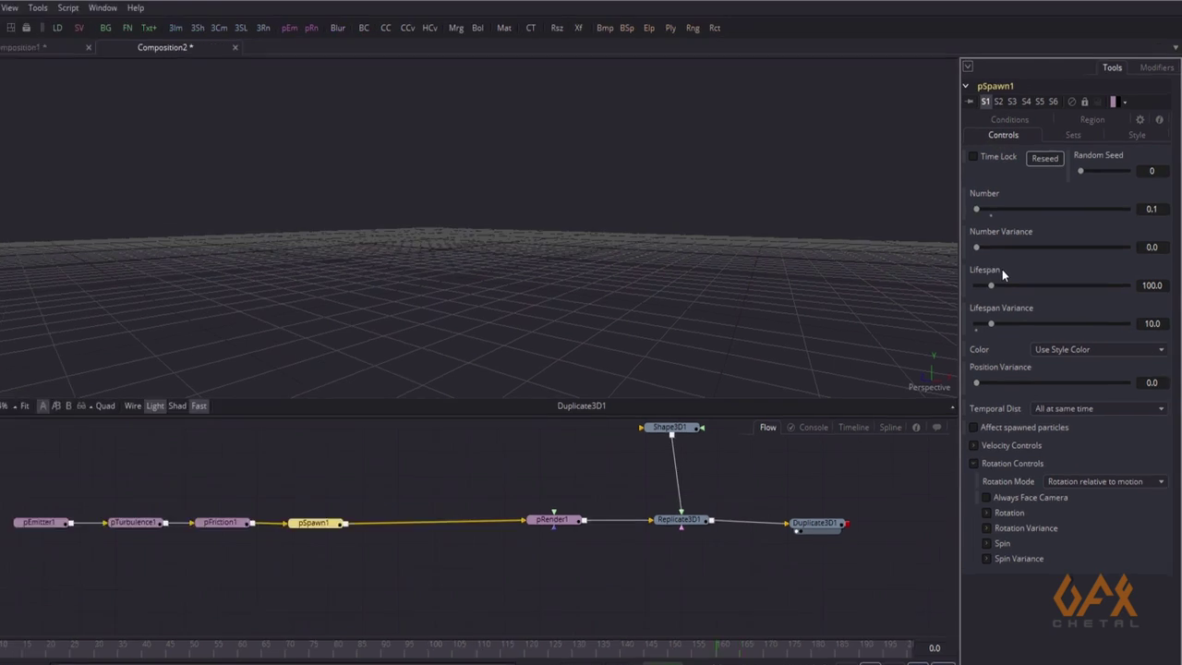
{"action": "right_click", "coordinate": [1001, 268]}
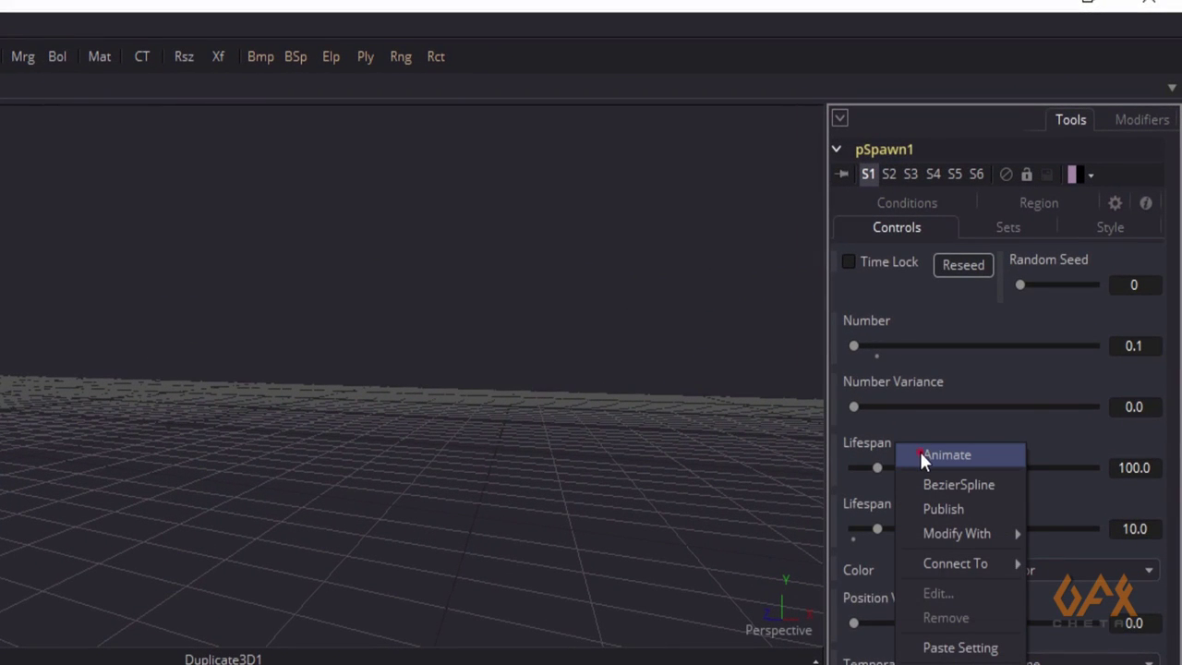
{"action": "left_click", "coordinate": [920, 454]}
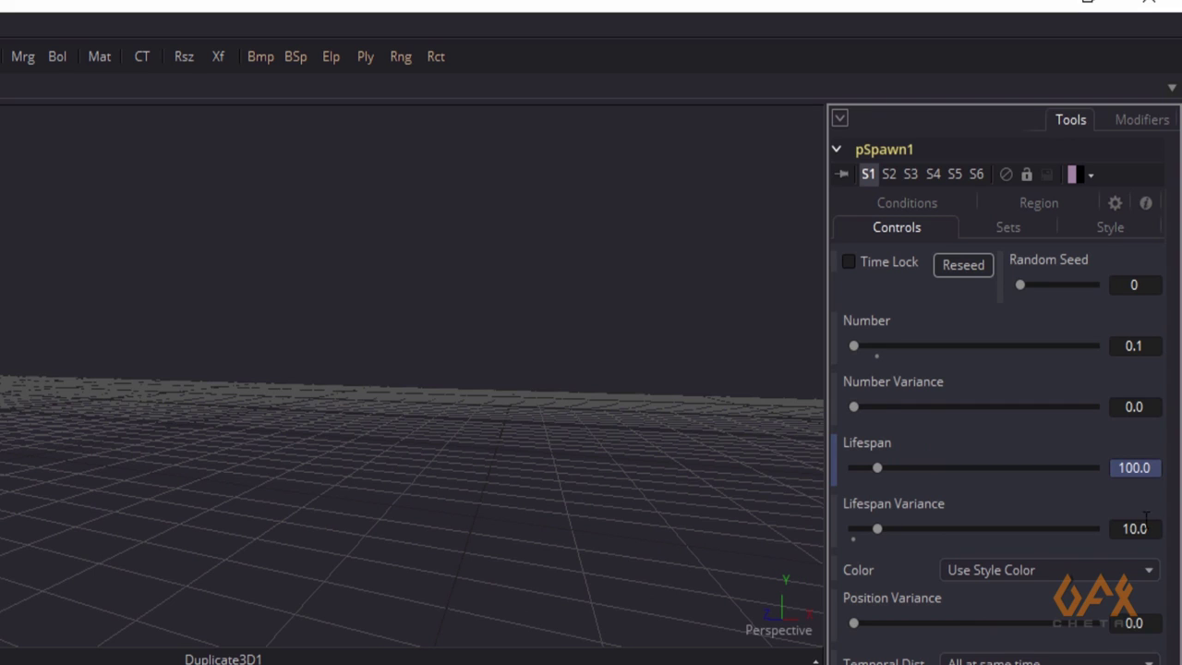
{"action": "type", "text": "20"}
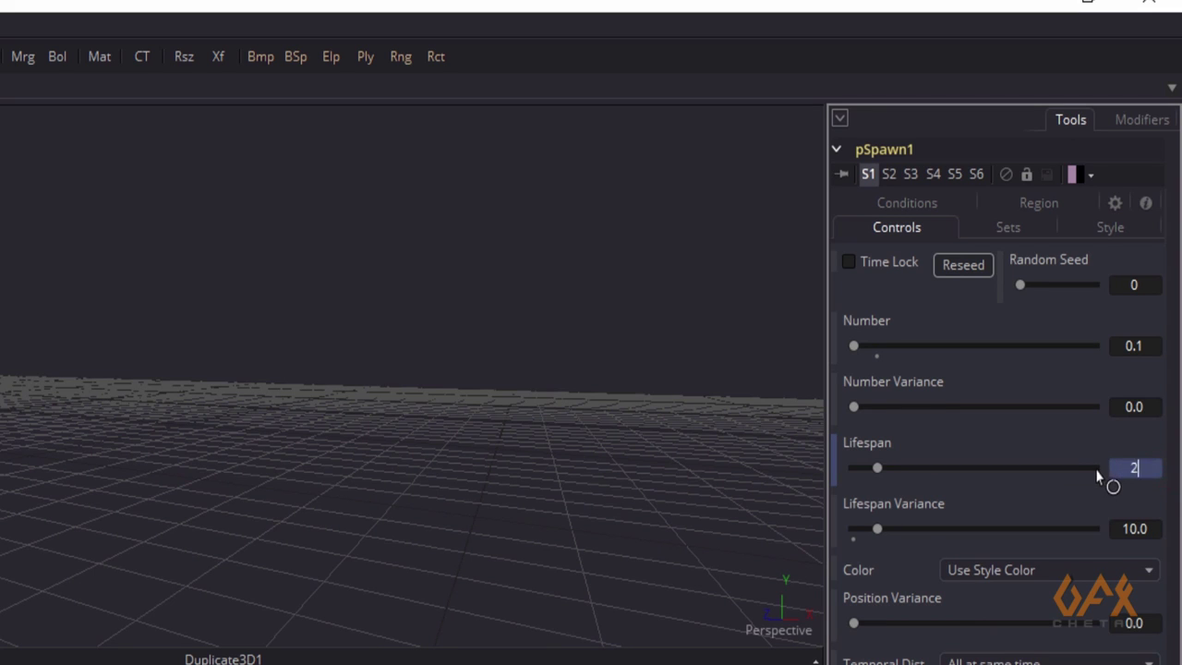
{"action": "key", "text": "Tab"}
{"action": "left_click", "coordinate": [470, 482]}
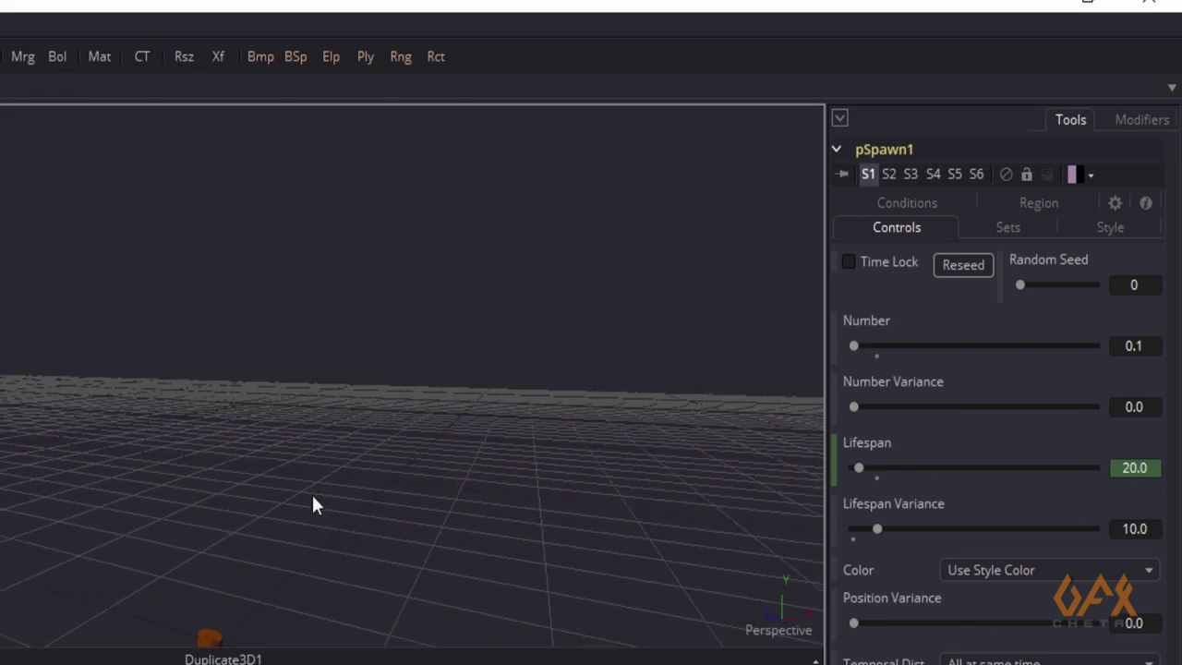
Play the animation from frame 0 and examine the branch lengths, trunk and lower branches up close from several angles
{"action": "left_click", "coordinate": [8, 622]}
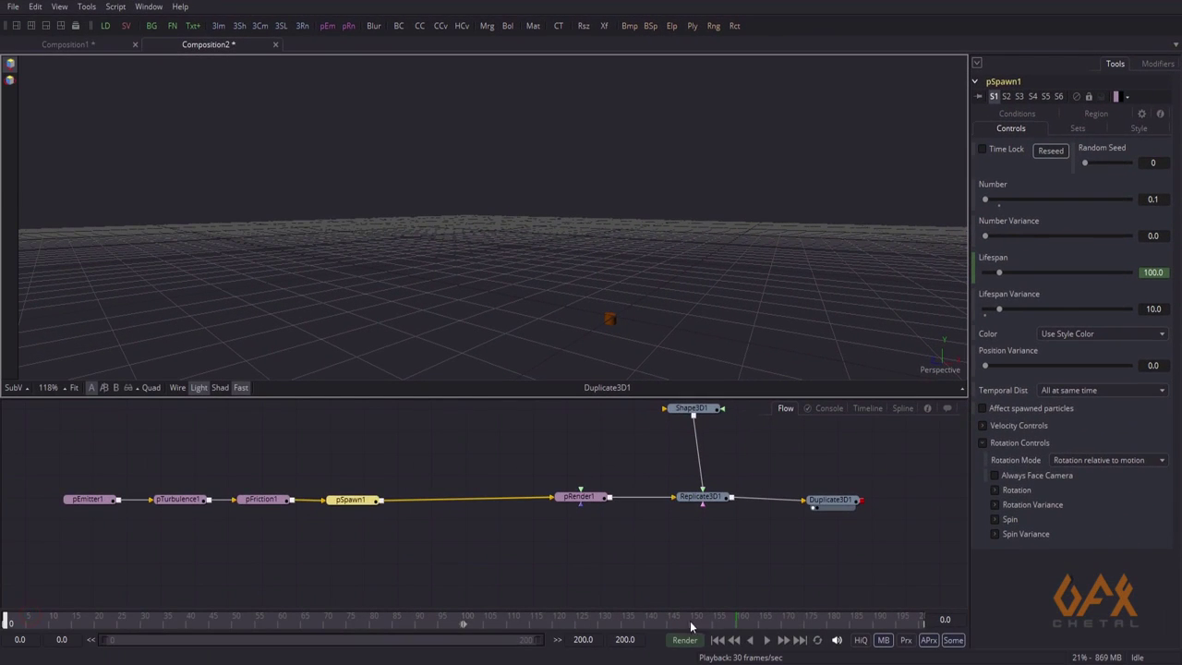
{"action": "left_click", "coordinate": [764, 639]}
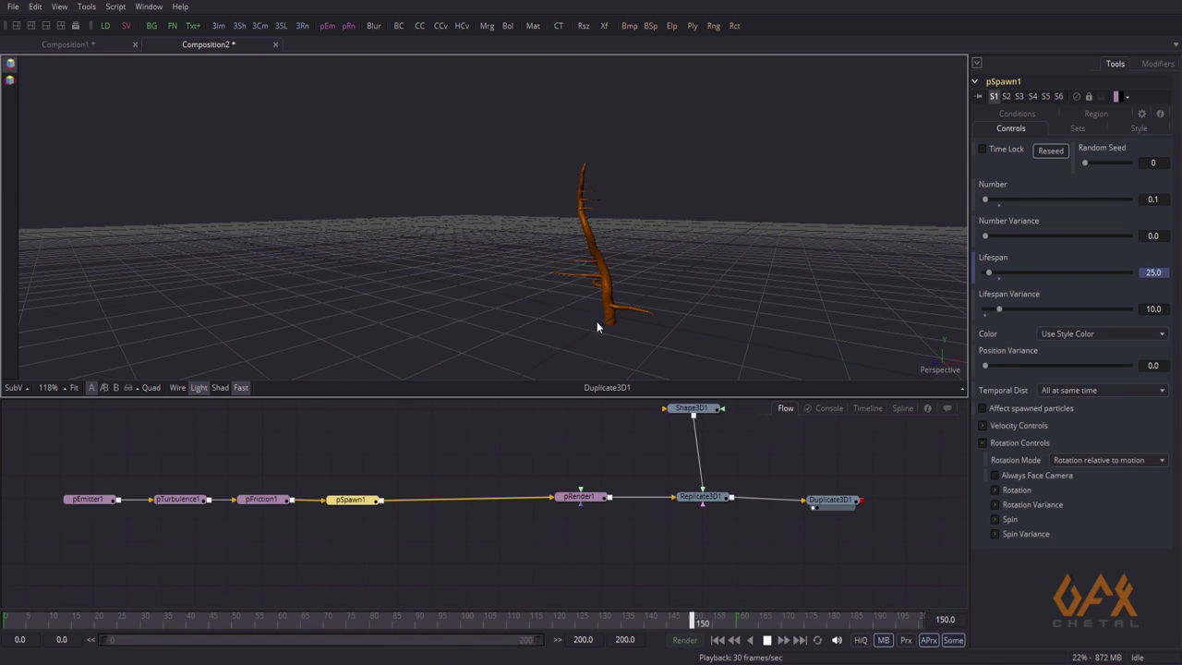
{"action": "middle_click_drag", "start_coordinate": [539, 247], "coordinate": [692, 227], "text": "alt"}
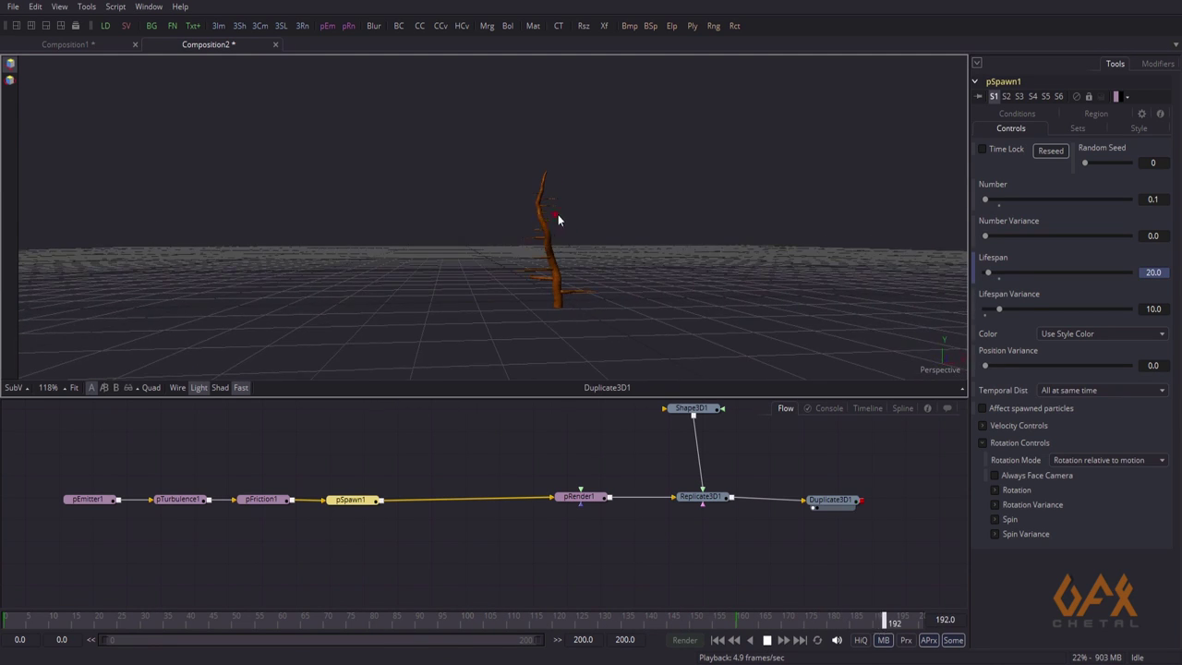
{"action": "middle_click_drag", "start_coordinate": [554, 214], "coordinate": [582, 294], "text": "ctrl"}
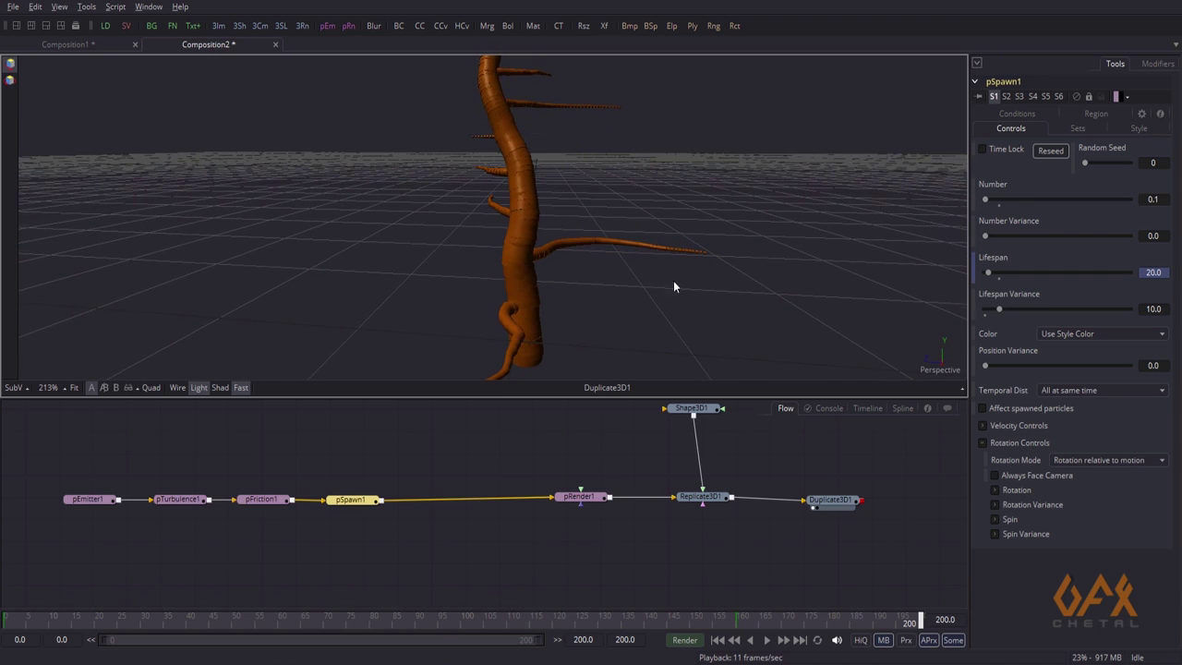
{"action": "middle_click_drag", "start_coordinate": [673, 282], "coordinate": [641, 280], "text": "alt"}
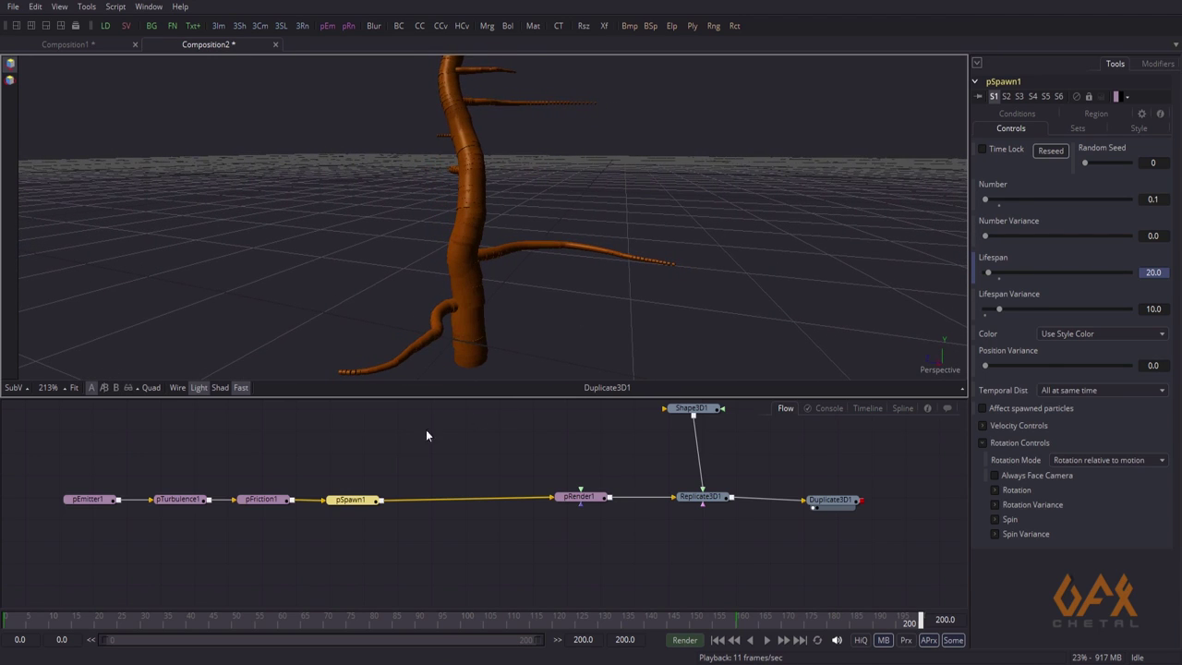
{"action": "mouse_move", "coordinate": [444, 159]}
{"action": "middle_mouse_down"}
{"action": "mouse_move", "coordinate": [508, 305]}
{"action": "mouse_move", "coordinate": [521, 238]}
{"action": "mouse_move", "coordinate": [576, 233]}
{"action": "mouse_move", "coordinate": [643, 250]}
{"action": "mouse_move", "coordinate": [604, 243]}
{"action": "mouse_move", "coordinate": [610, 262]}
{"action": "mouse_move", "coordinate": [636, 259]}
{"action": "mouse_move", "coordinate": [683, 218]}
{"action": "middle_mouse_up"}
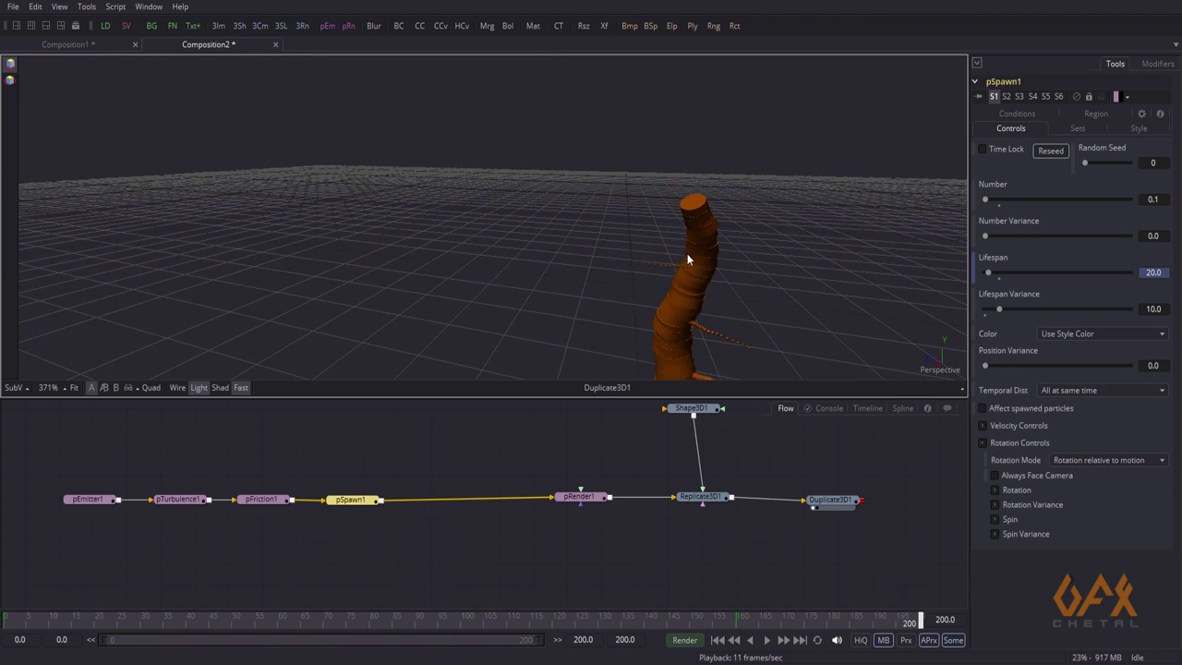
{"action": "middle_click_drag", "start_coordinate": [687, 270], "coordinate": [585, 108]}
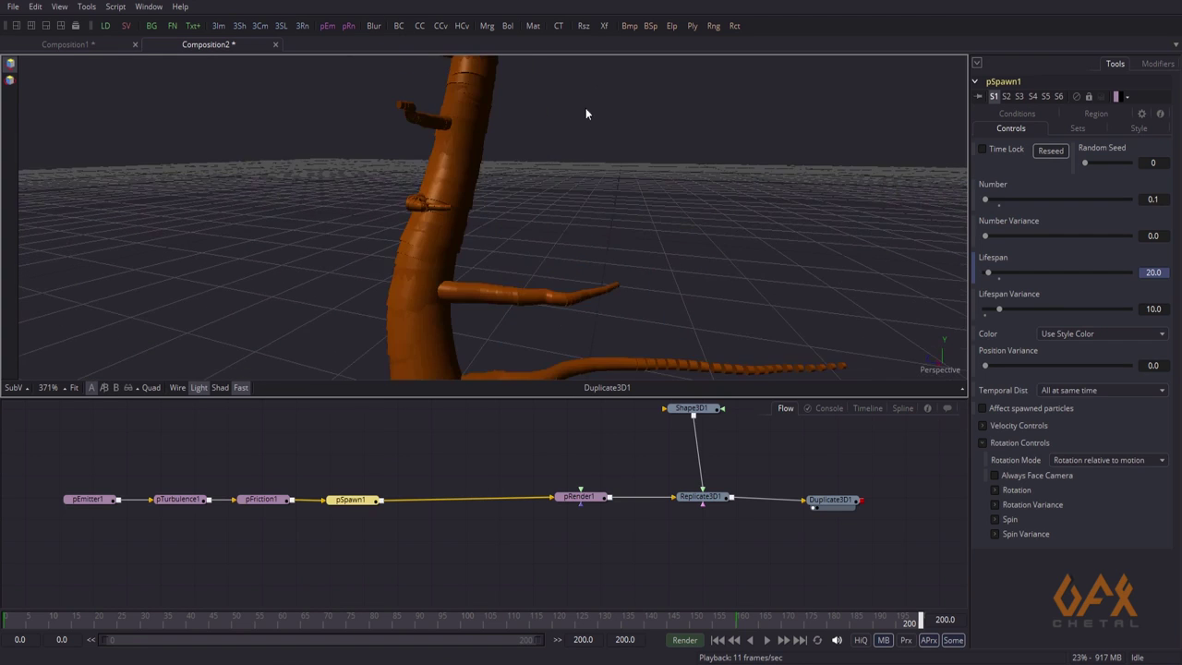
{"action": "middle_click_drag", "start_coordinate": [526, 226], "coordinate": [611, 105]}
{"action": "middle_click_drag", "start_coordinate": [563, 281], "coordinate": [412, 243]}
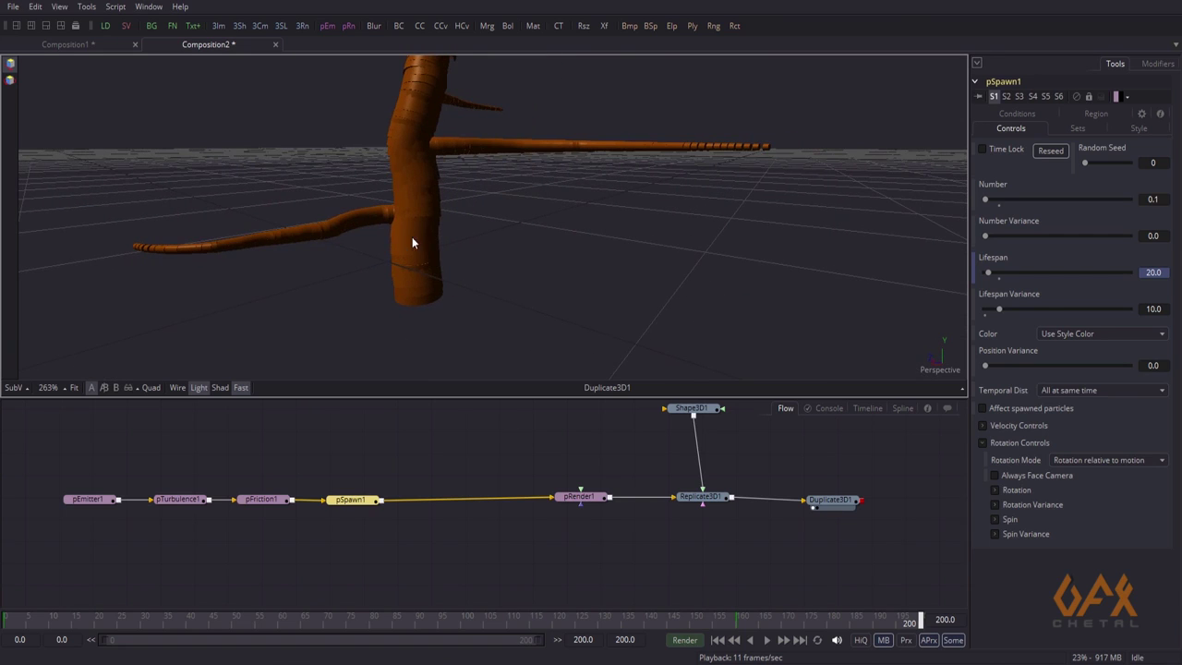
{"action": "left_click", "coordinate": [360, 429]}
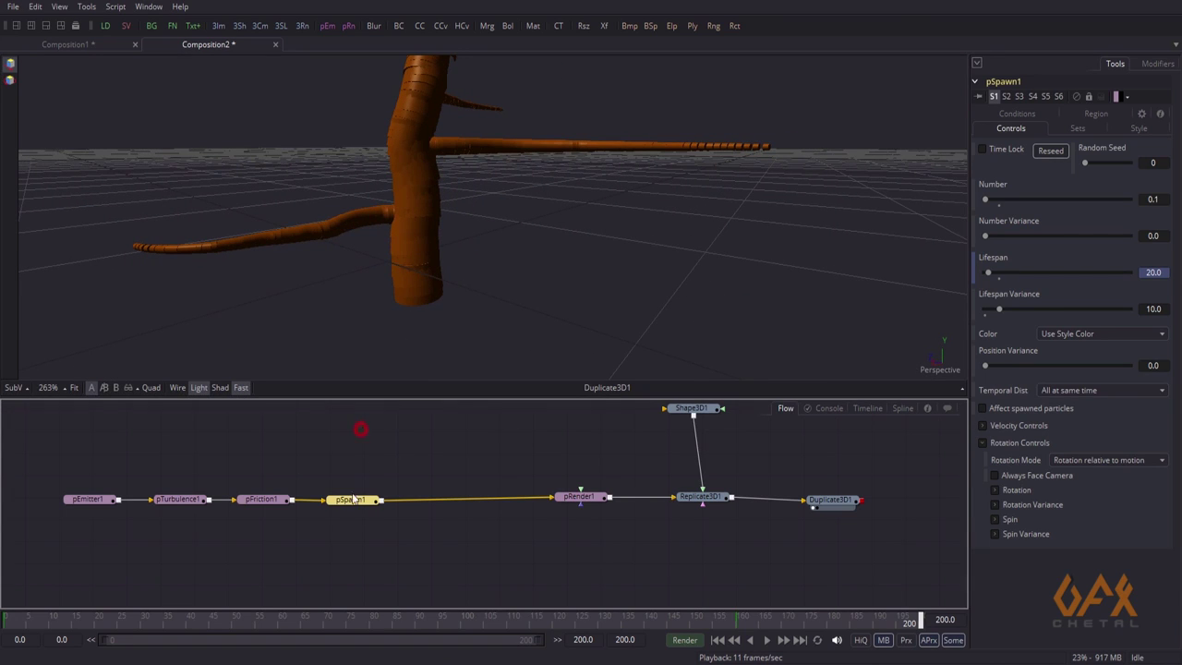
Limit pSpawn1's spawning conditions to a Start Age of 0.129 and an End Age of 0.84
{"action": "left_click", "coordinate": [351, 503]}
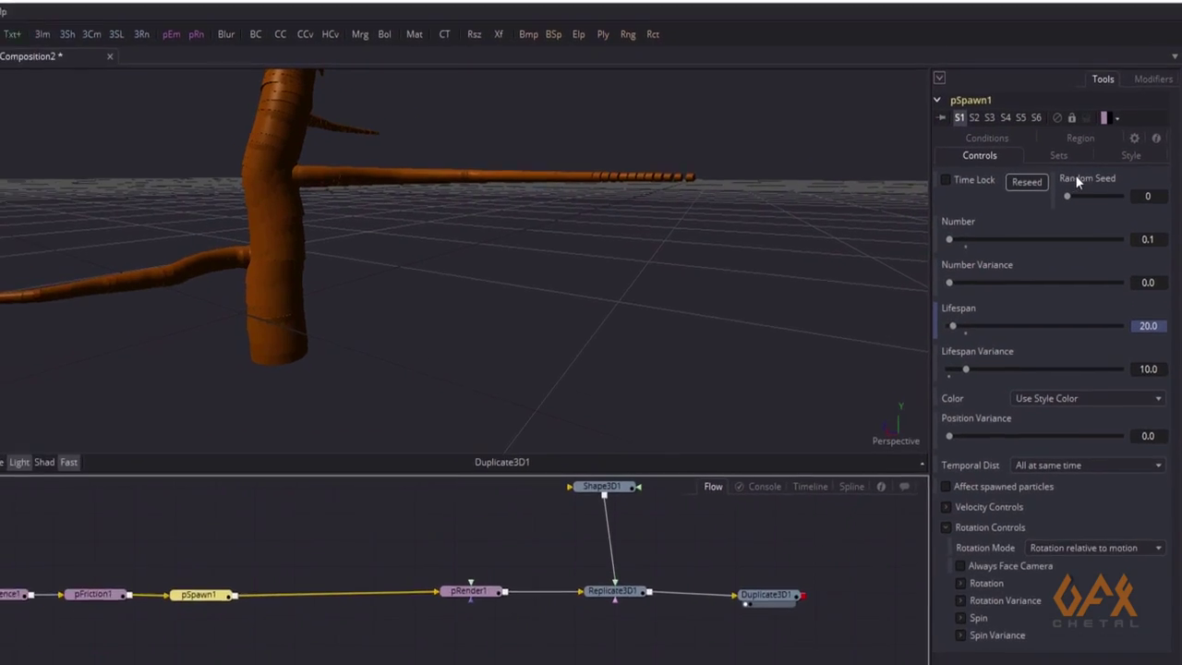
{"action": "left_click", "coordinate": [968, 175]}
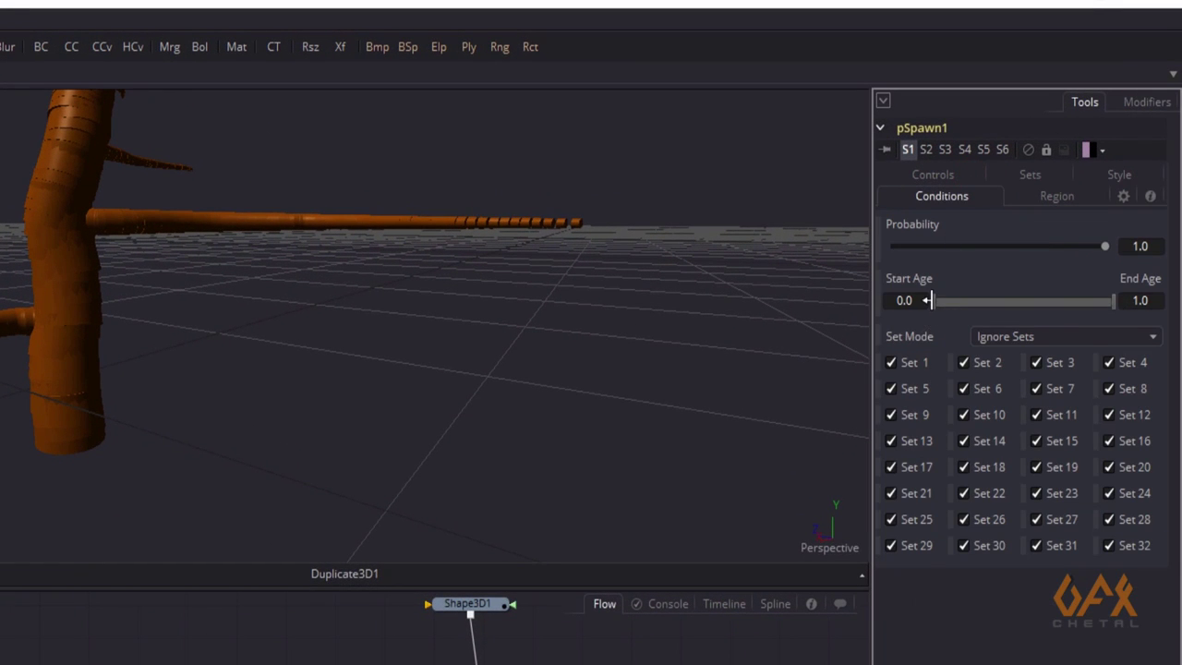
{"action": "left_click_drag", "start_coordinate": [927, 300], "coordinate": [949, 300]}
{"action": "left_click_drag", "start_coordinate": [1117, 300], "coordinate": [1085, 300]}
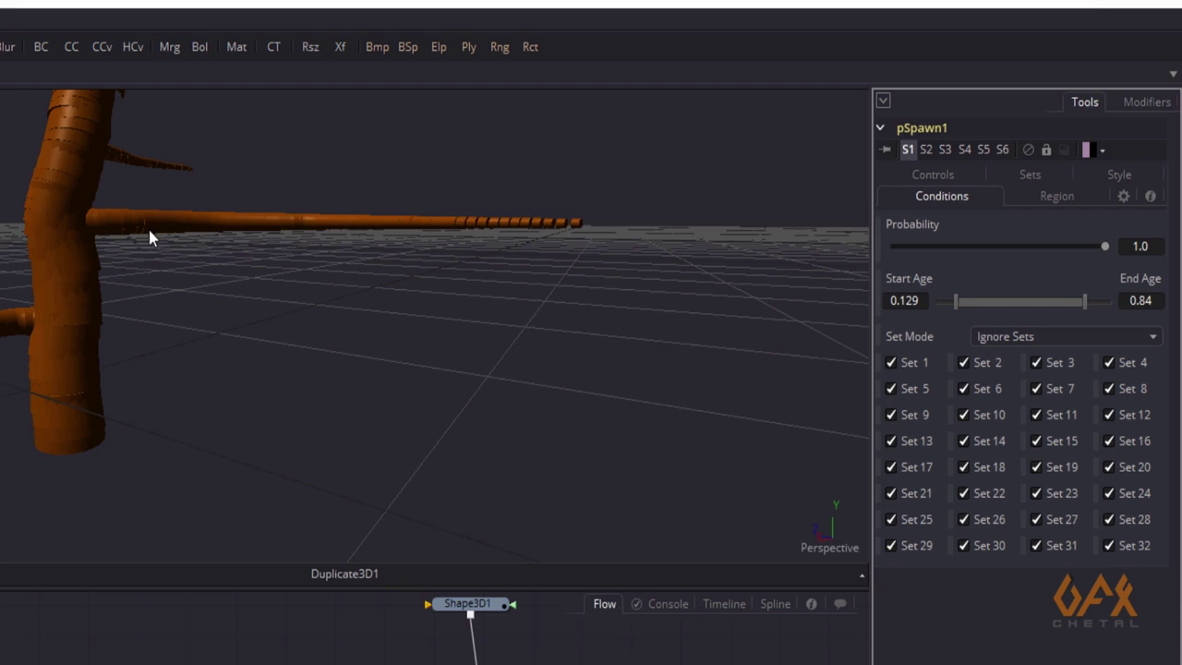
Play the animation from frame 0 and inspect where branches begin and end along the trunk from several angles
{"action": "middle_click_drag", "start_coordinate": [150, 231], "coordinate": [126, 284], "text": "alt"}
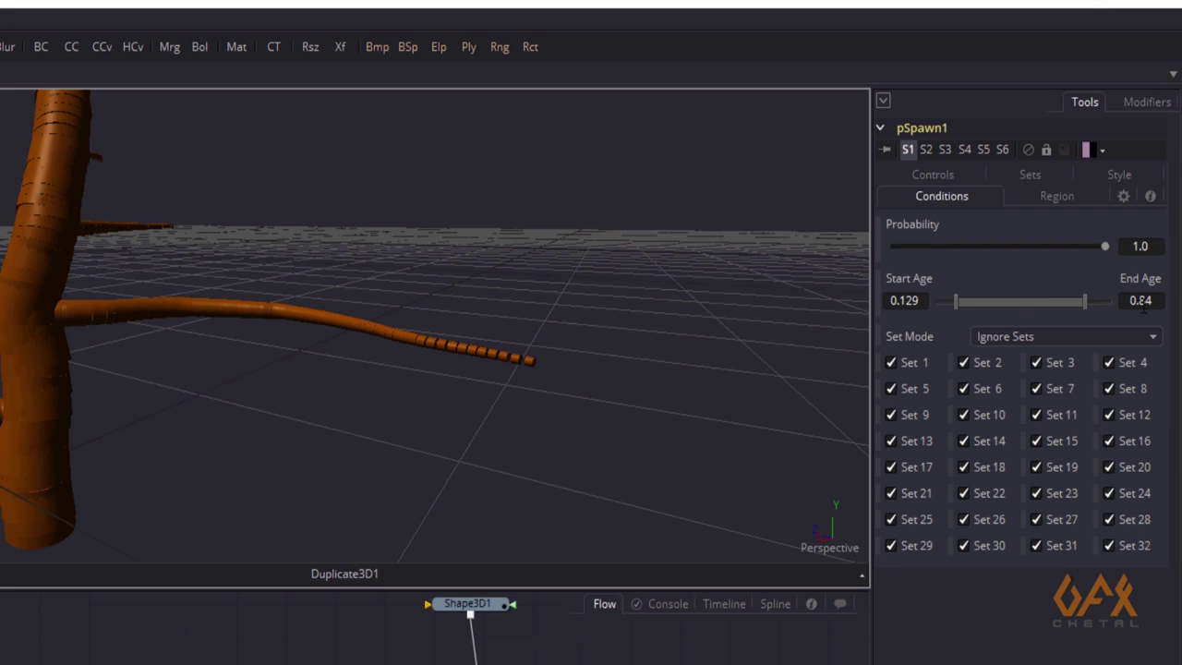
{"action": "left_click", "coordinate": [716, 642]}
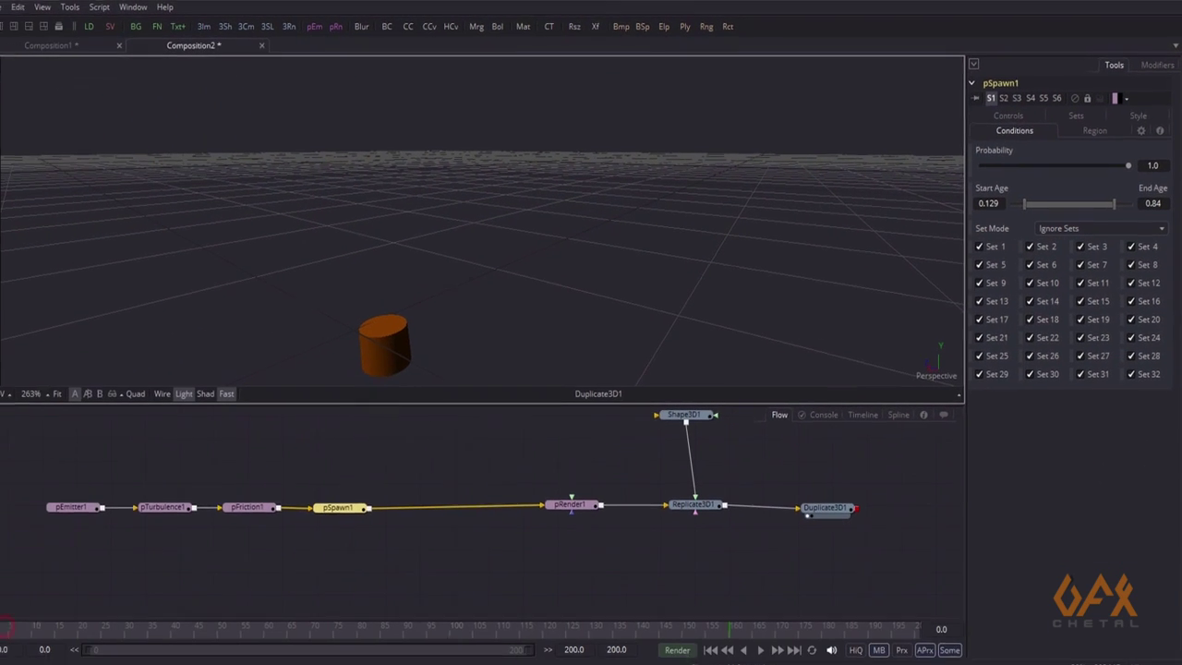
{"action": "left_click", "coordinate": [766, 642]}
{"action": "middle_click_drag", "start_coordinate": [574, 325], "coordinate": [590, 350]}
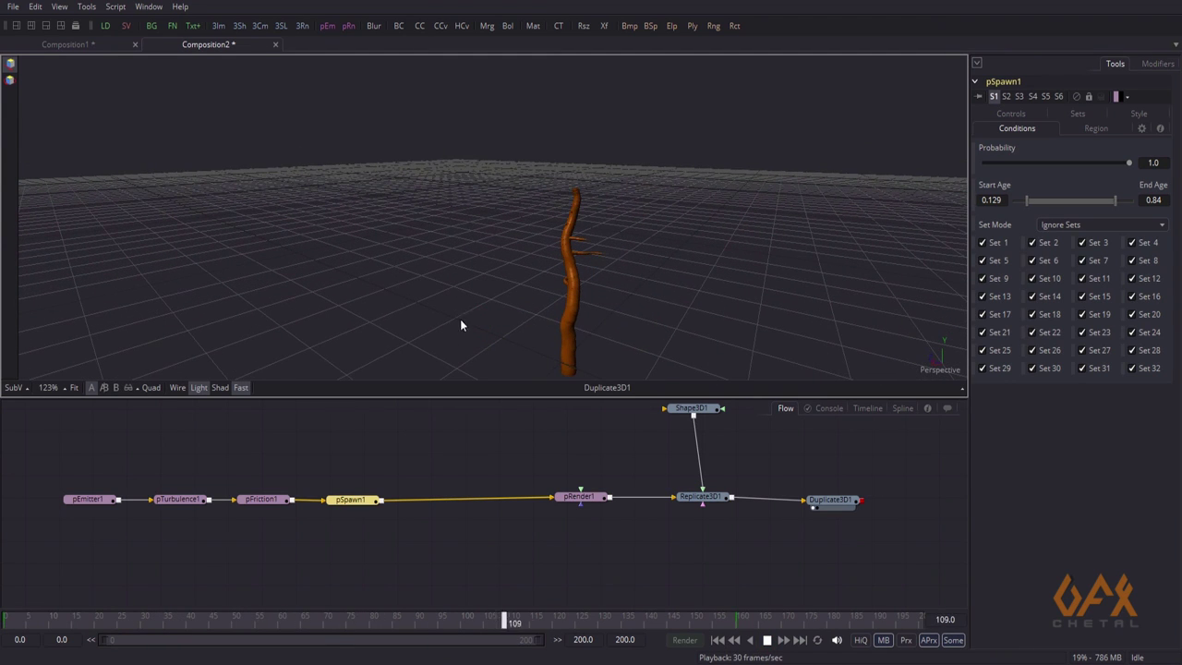
{"action": "middle_click_drag", "start_coordinate": [460, 318], "coordinate": [659, 323], "text": "alt"}
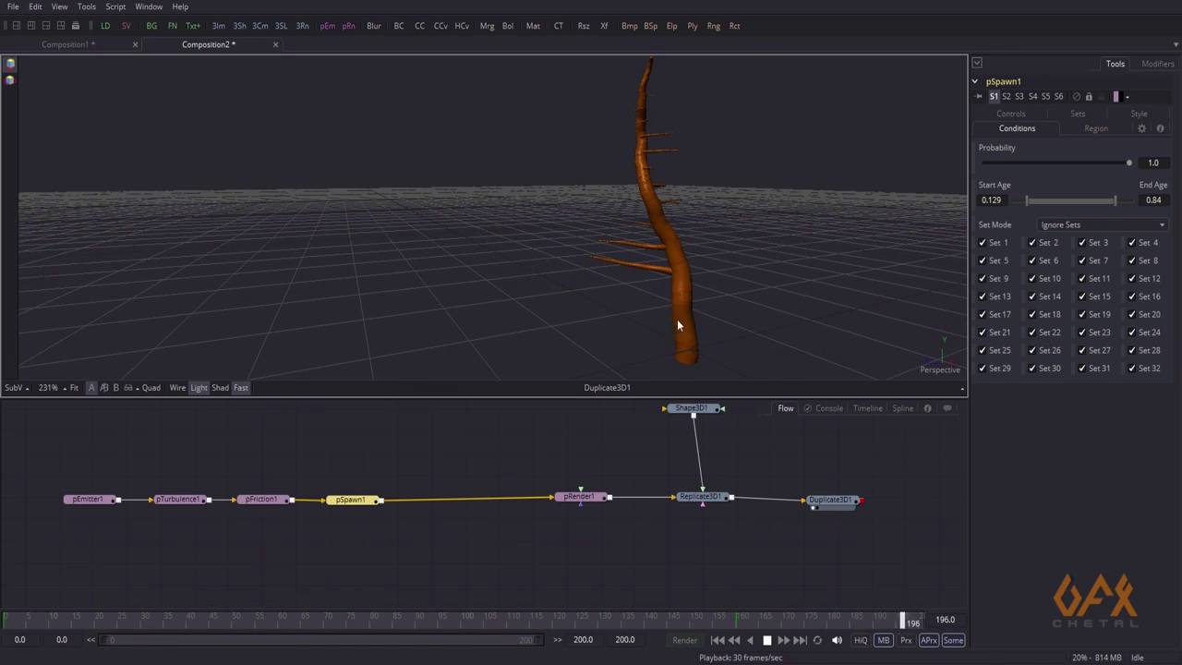
{"action": "middle_click_drag", "start_coordinate": [665, 335], "coordinate": [400, 305], "text": "alt"}
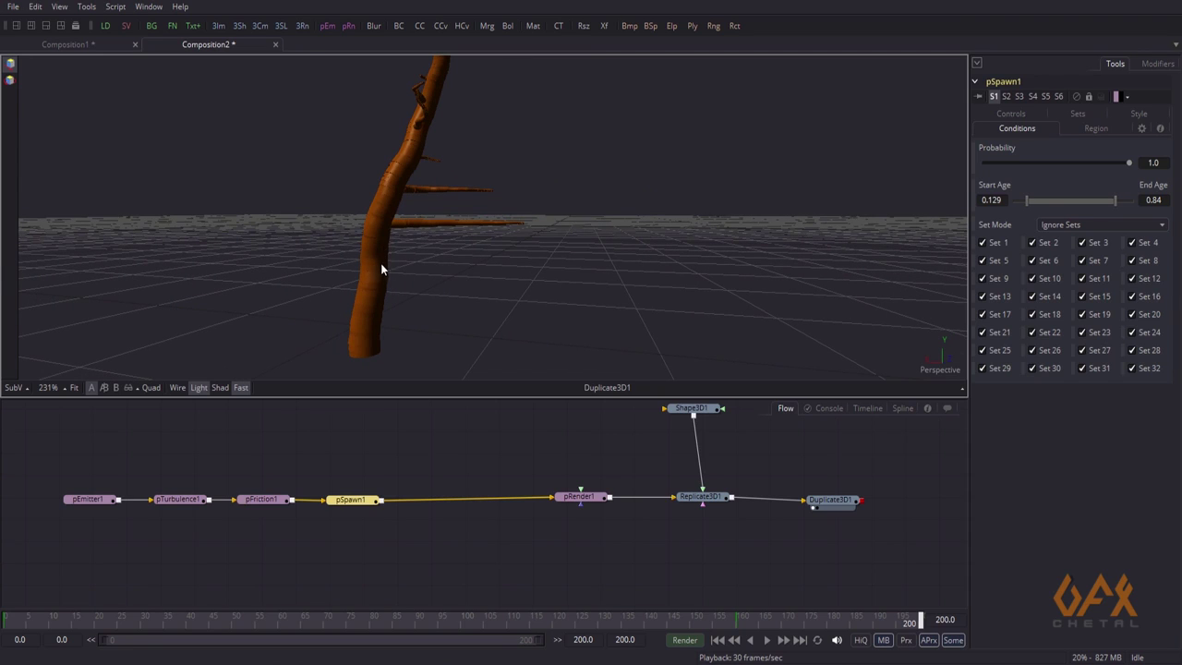
Lower pSpawn1's Start Age to 0.082 and return to frame 0
{"action": "left_click_drag", "start_coordinate": [1025, 199], "coordinate": [1020, 200]}
{"action": "left_click", "coordinate": [12, 618]}
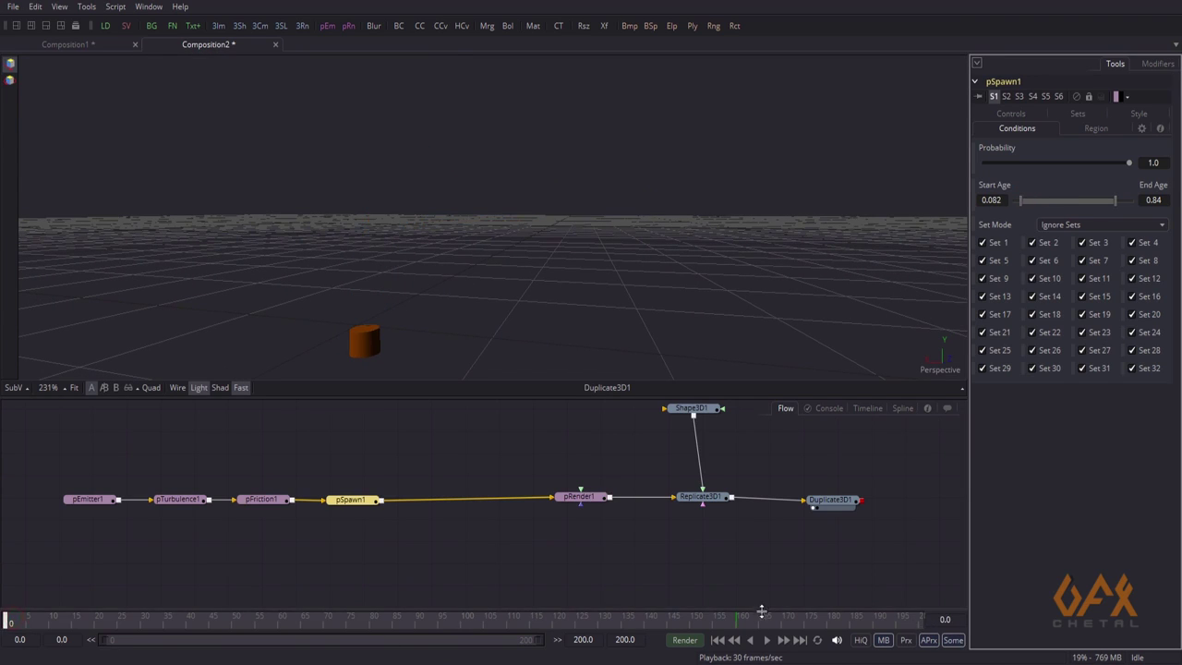
{"action": "middle_click_drag", "start_coordinate": [359, 343], "coordinate": [402, 396], "text": "alt"}
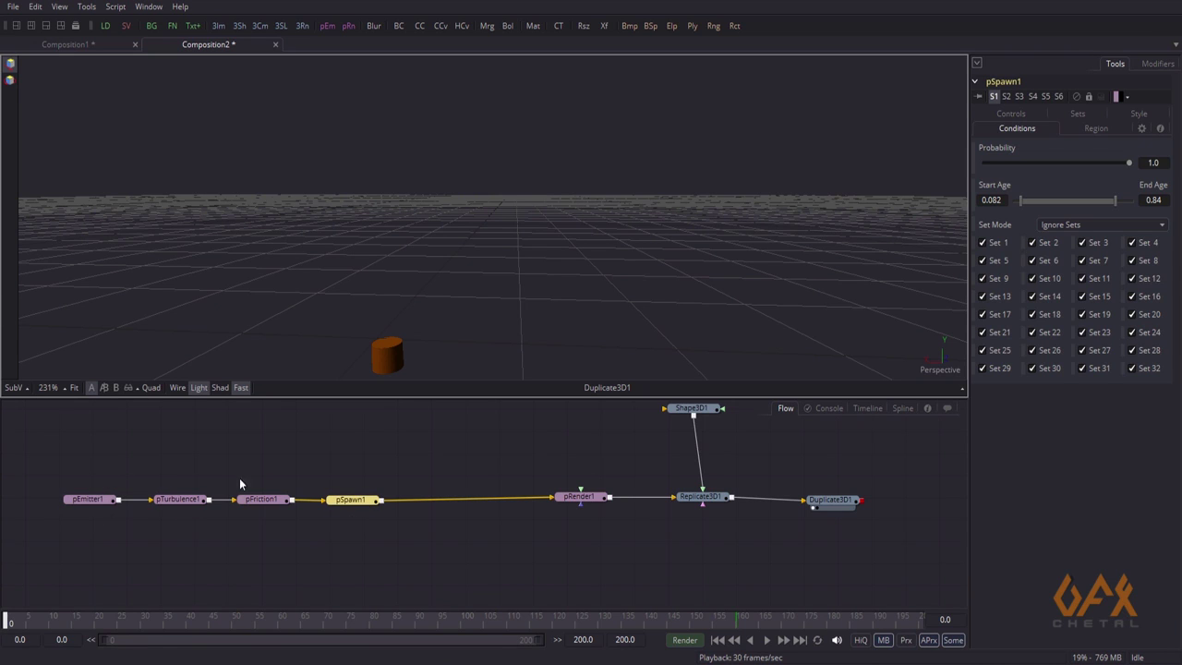
{"action": "middle_click_drag", "start_coordinate": [428, 223], "coordinate": [463, 234]}
Assign the particles spawned by pSpawn1 to Set 2 instead of Set 1
{"action": "left_click", "coordinate": [339, 468]}
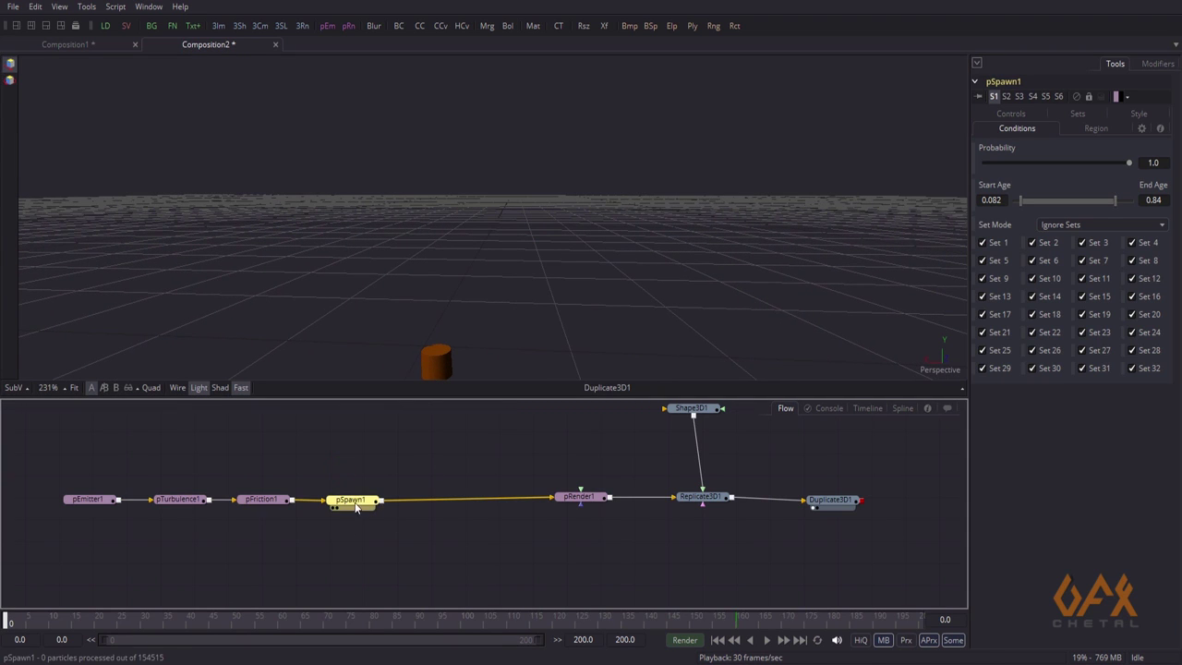
{"action": "left_click", "coordinate": [352, 503]}
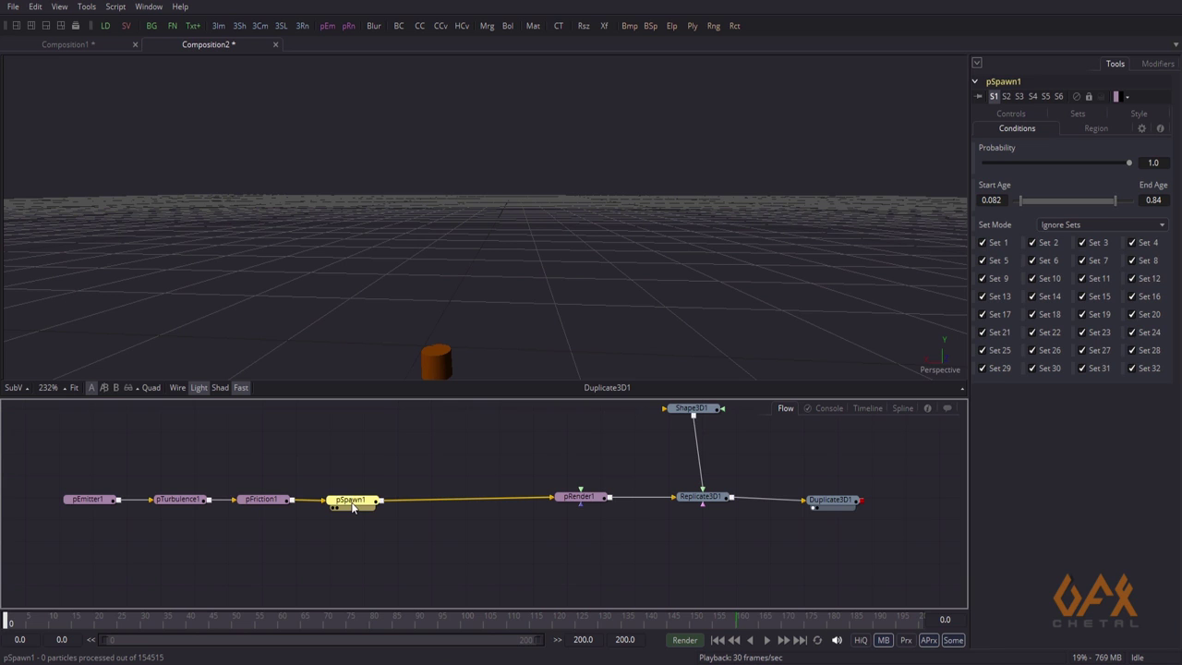
{"action": "left_click", "coordinate": [379, 559]}
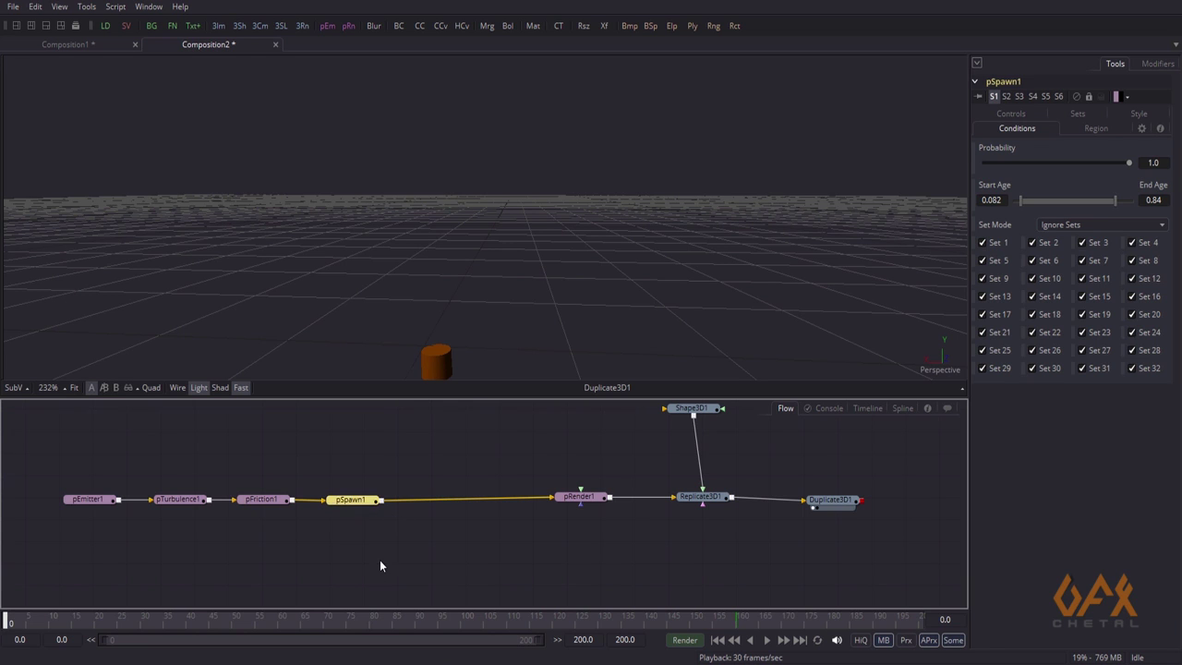
{"action": "left_click", "coordinate": [349, 502]}
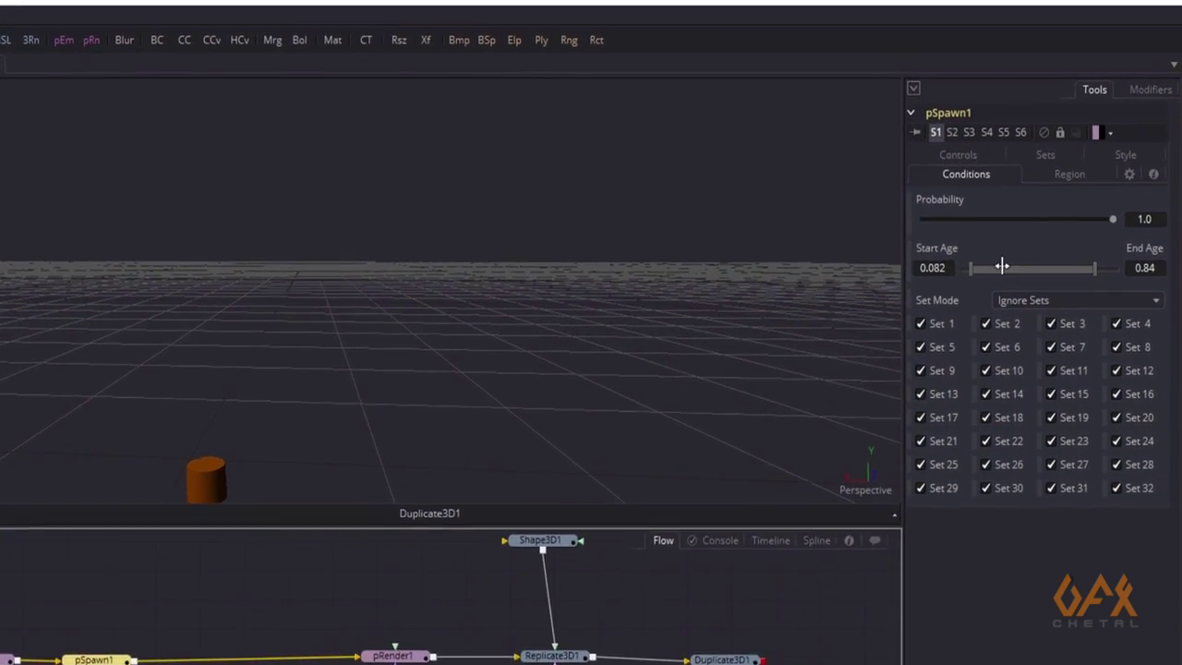
{"action": "left_click", "coordinate": [1025, 172]}
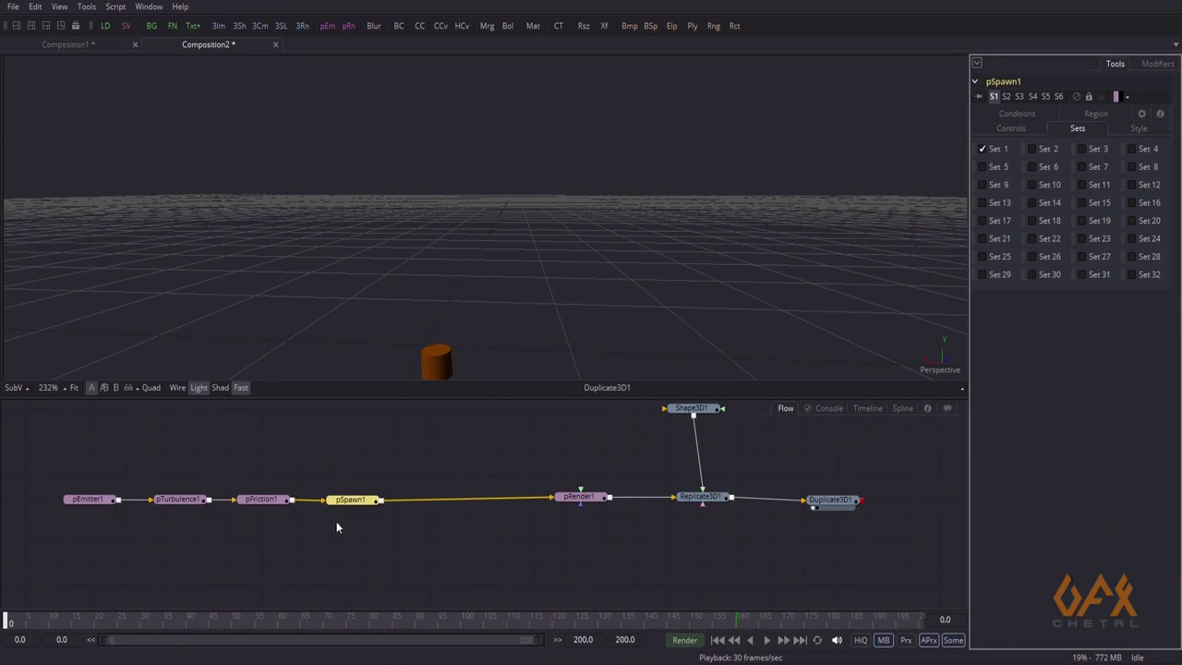
{"action": "left_click", "coordinate": [983, 150]}
{"action": "left_click", "coordinate": [1032, 148]}
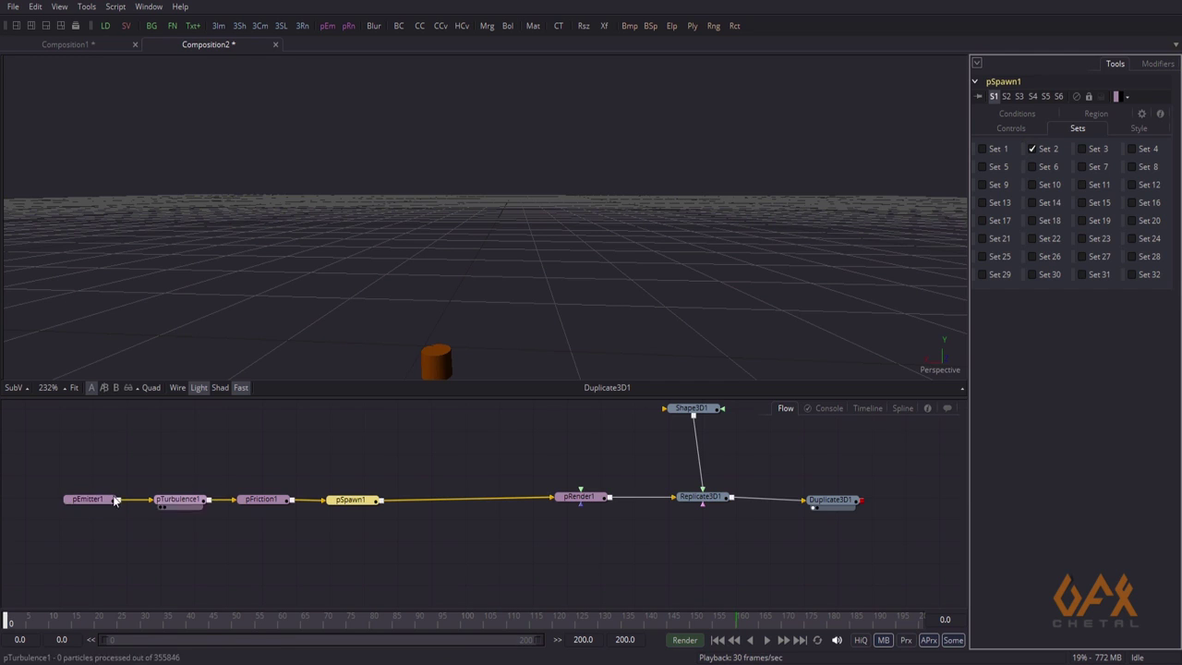
{"action": "mouse_move", "coordinate": [84, 505]}
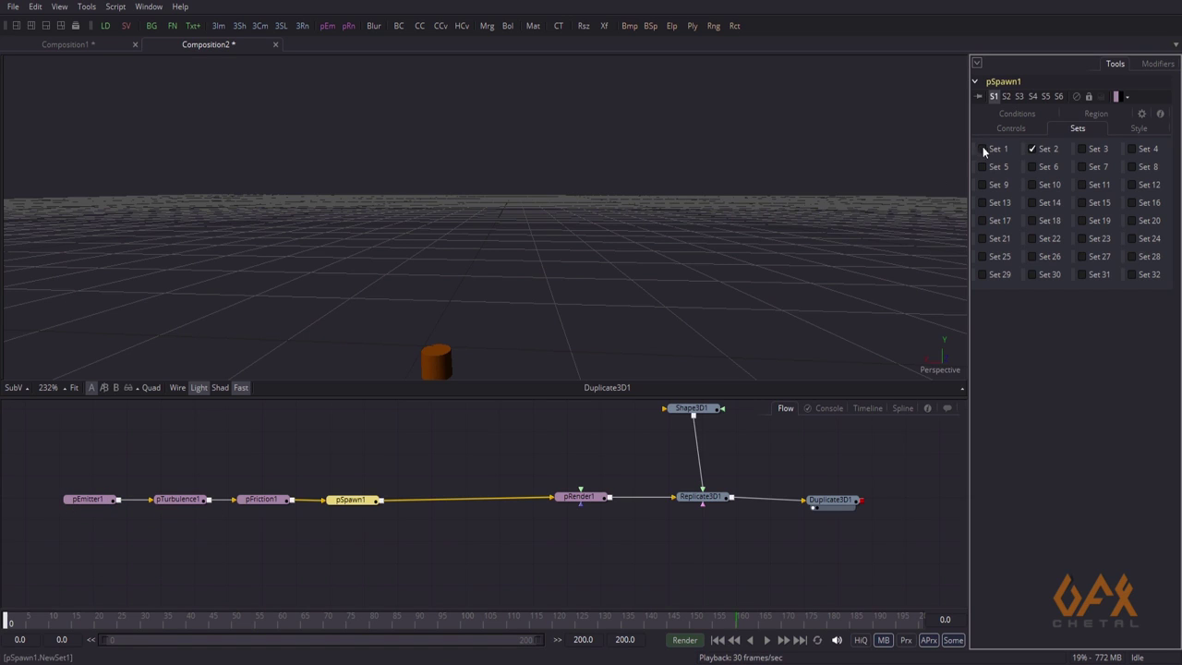
{"action": "middle_click_drag", "start_coordinate": [323, 488], "coordinate": [283, 480]}
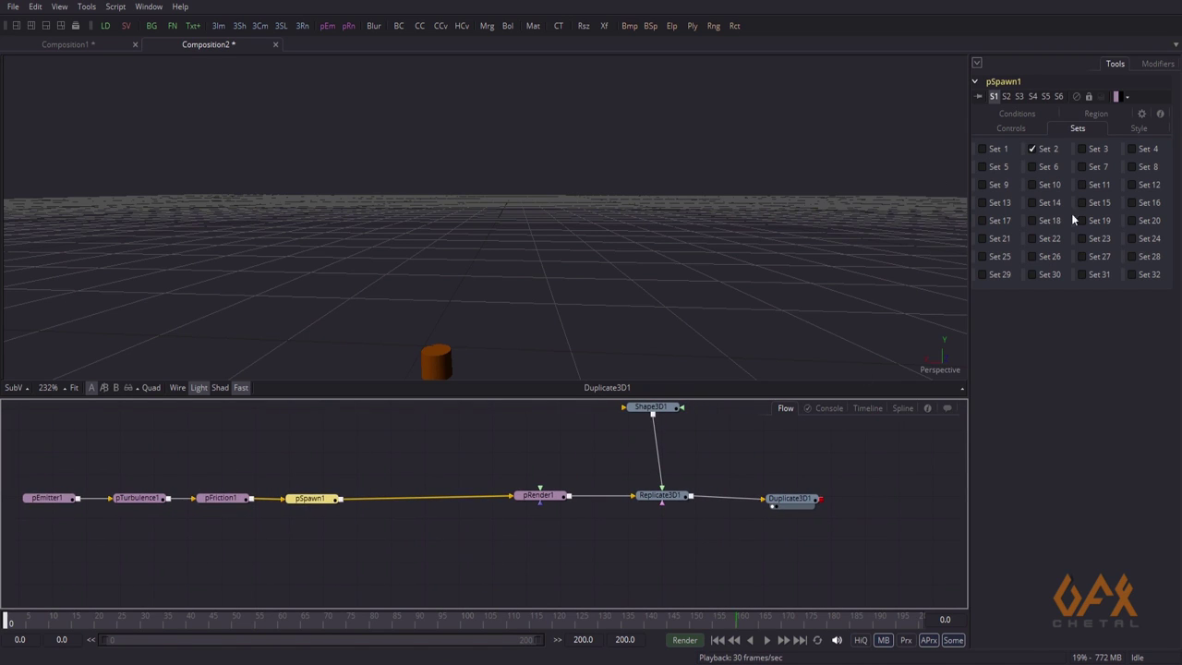
{"action": "left_click", "coordinate": [1031, 149]}
{"action": "middle_click_drag", "start_coordinate": [326, 477], "coordinate": [319, 480]}
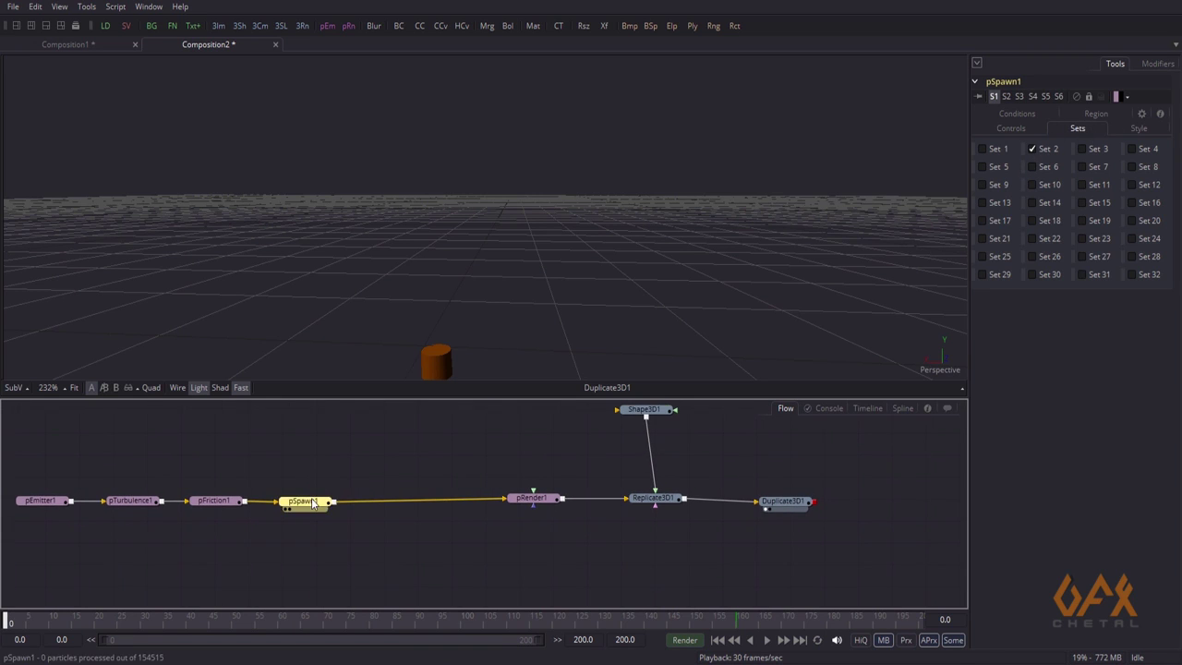
Insert a second pTurbulence node between pSpawn1 and pRender1, and show pRender1 in the viewer
{"action": "left_click", "coordinate": [85, 6]}
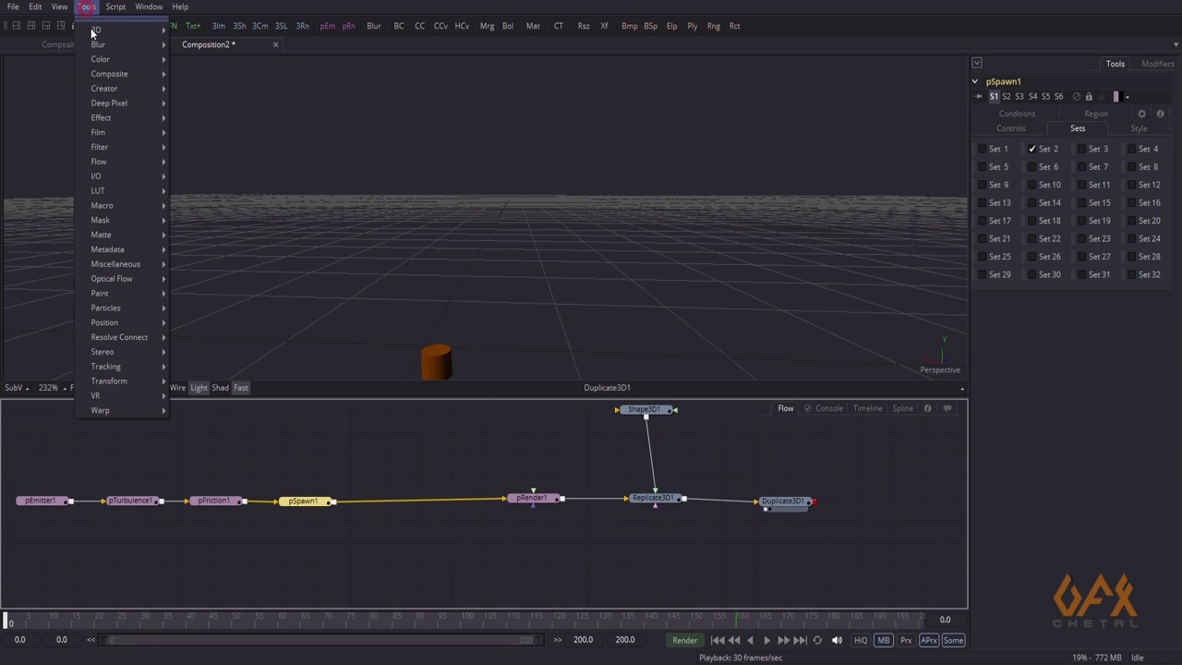
{"action": "mouse_move", "coordinate": [95, 32]}
{"action": "mouse_move", "coordinate": [143, 309]}
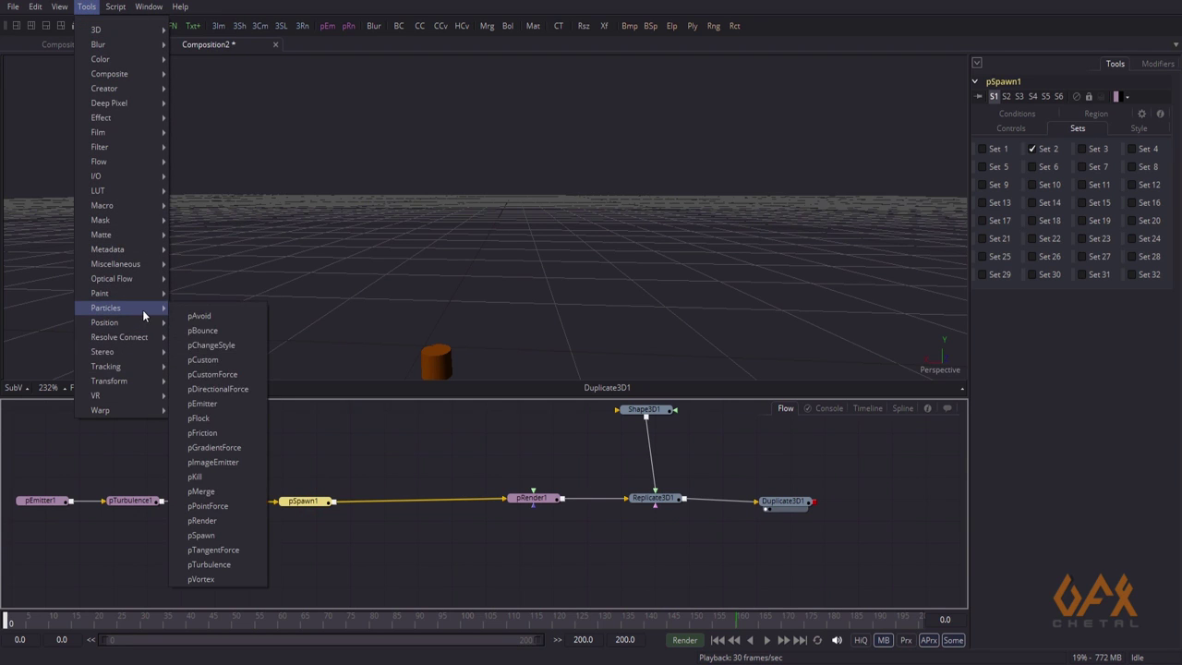
{"action": "left_click", "coordinate": [211, 565]}
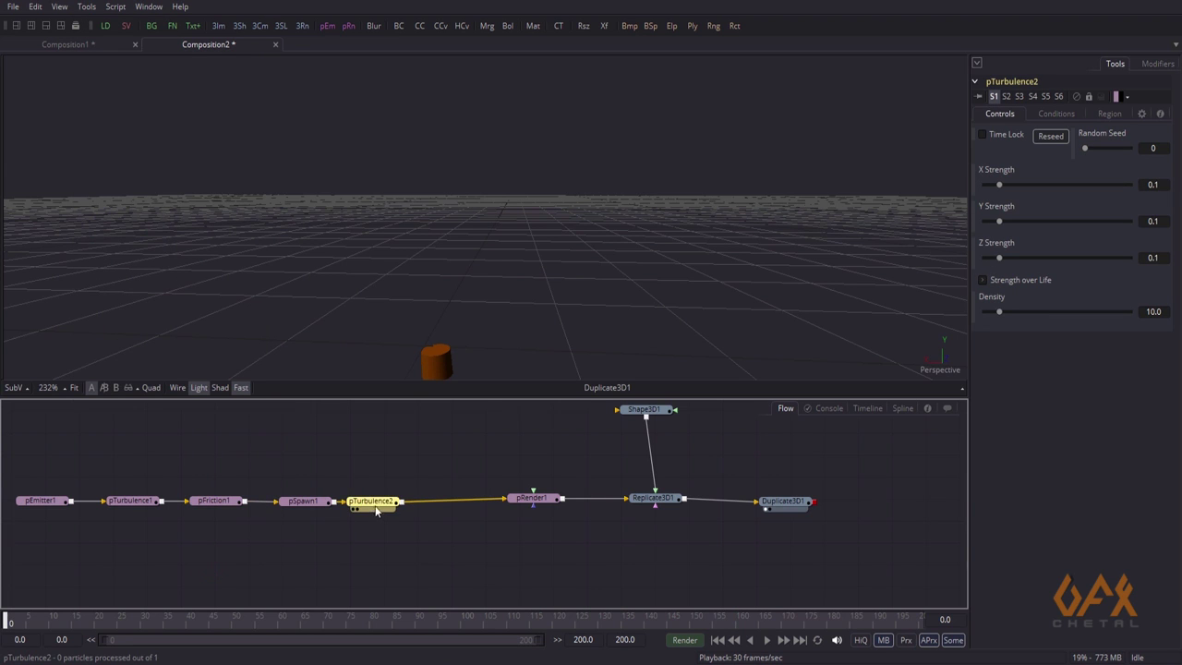
{"action": "left_click_drag", "start_coordinate": [517, 502], "coordinate": [466, 316]}
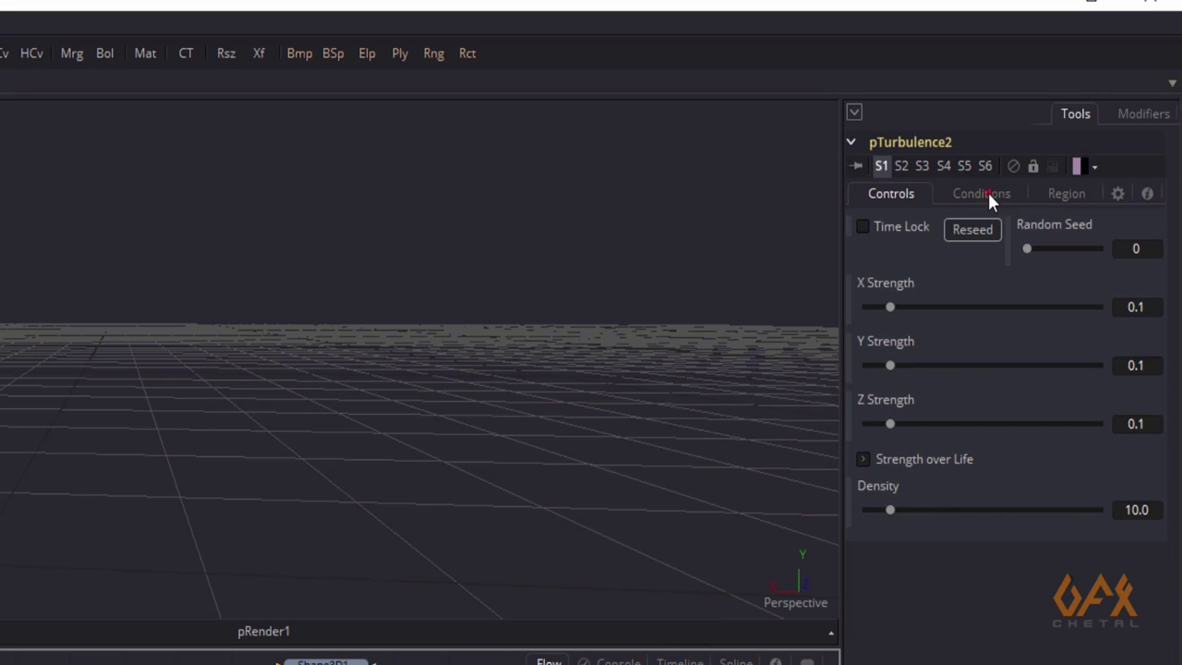
Set pTurbulence2's Set Mode to Affect specified sets and exclude Sets 1, 3 and 4, keeping Set 2 included
{"action": "left_click", "coordinate": [997, 196]}
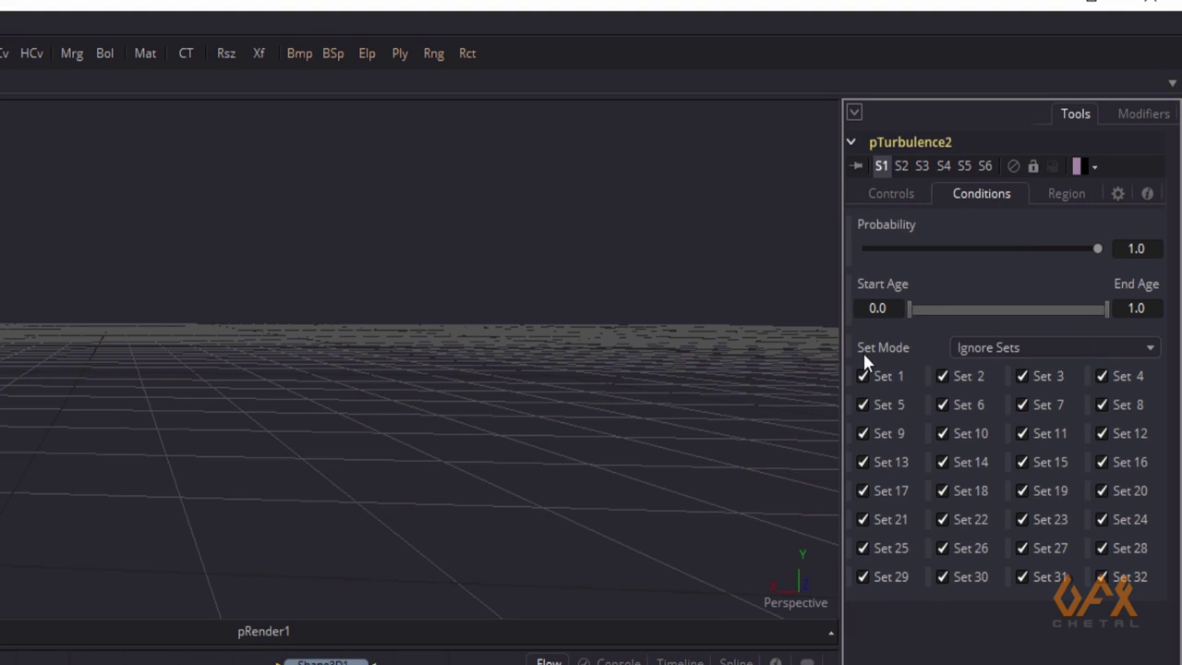
{"action": "left_click", "coordinate": [974, 349]}
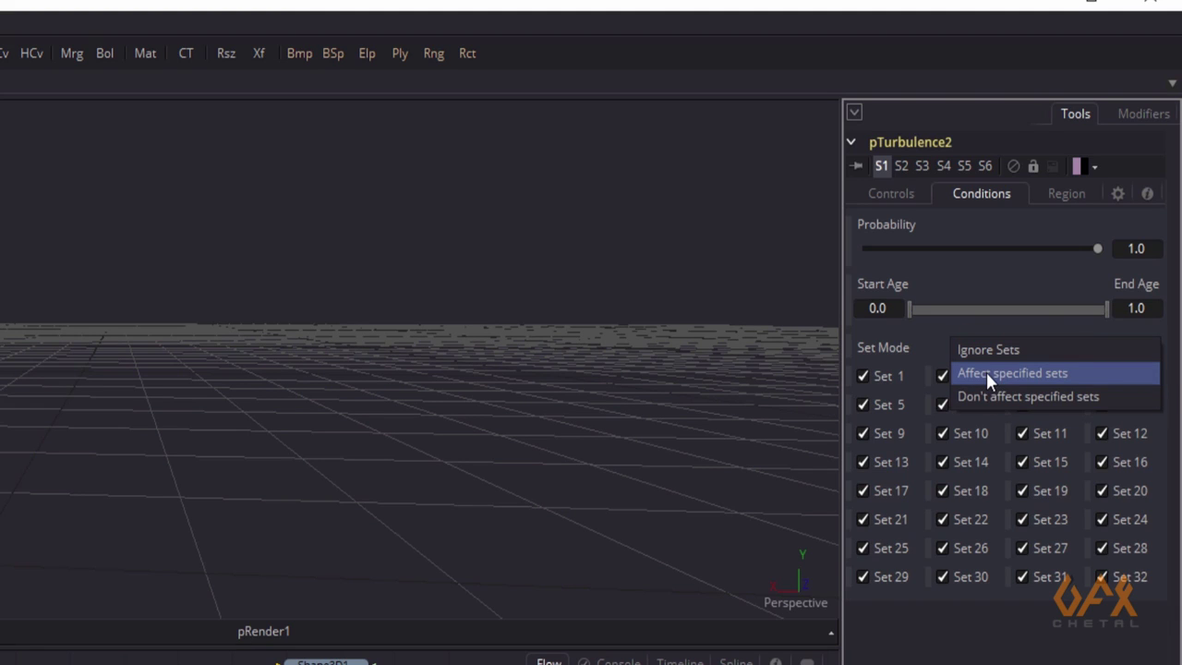
{"action": "left_click", "coordinate": [986, 372]}
{"action": "left_click", "coordinate": [863, 376]}
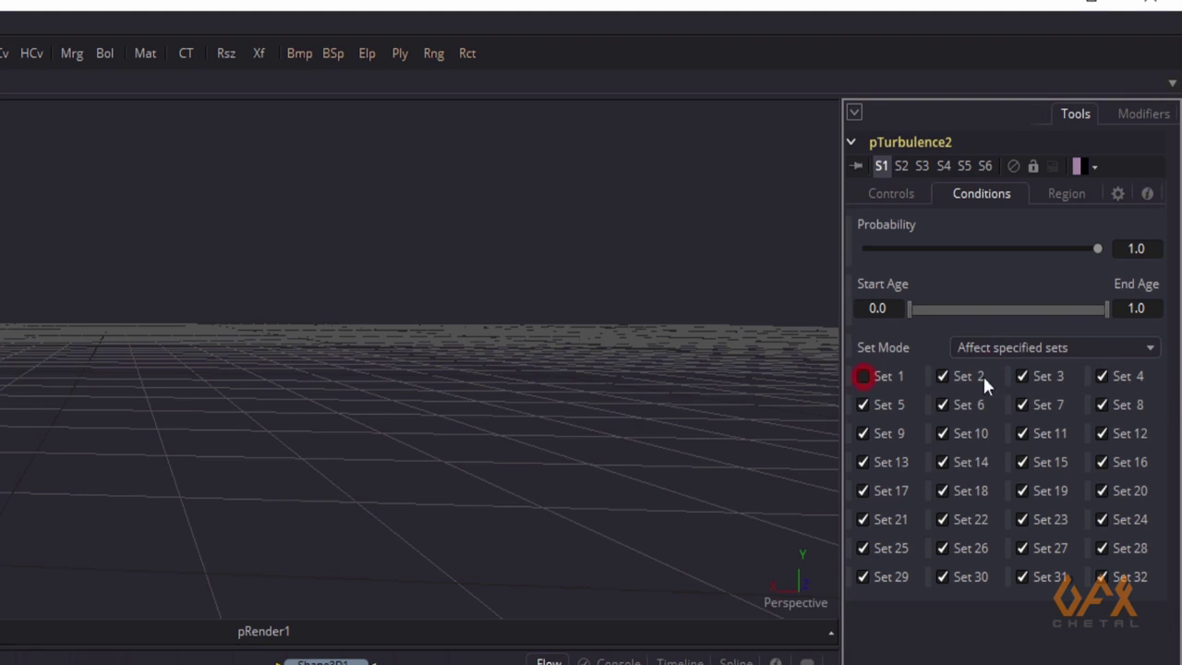
{"action": "left_click", "coordinate": [1022, 377]}
{"action": "left_click", "coordinate": [1102, 377]}
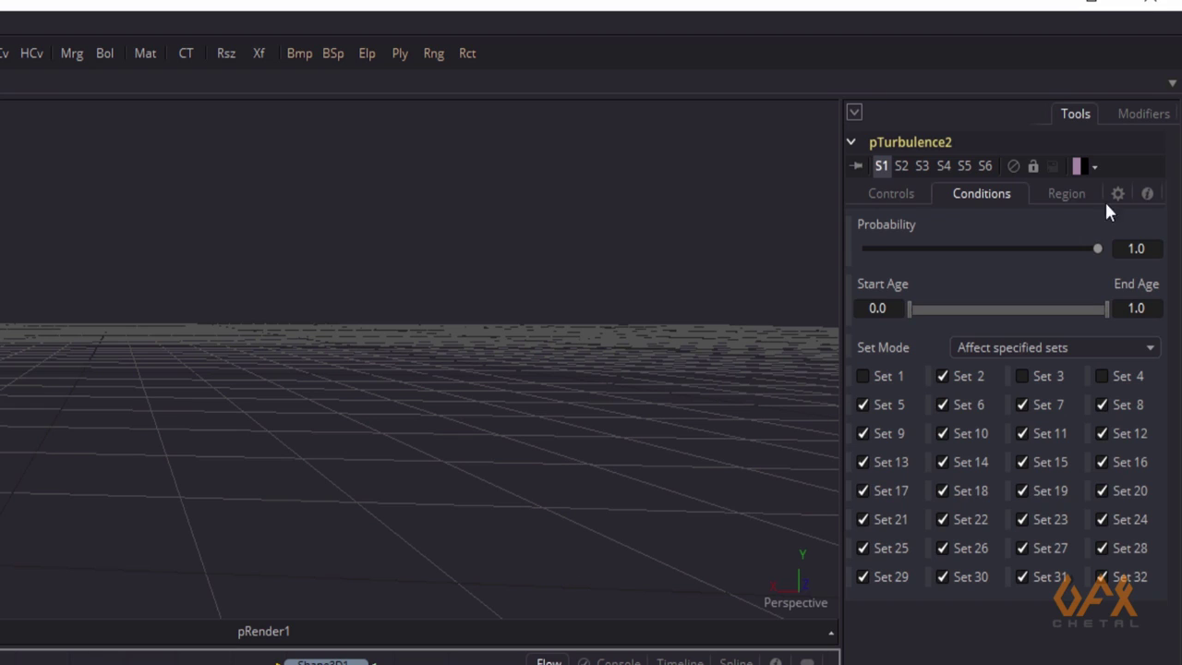
Set pTurbulence2's X Strength to 0.18, Y Strength to 0.15 and Z Strength to 0.13
{"action": "left_click", "coordinate": [891, 194]}
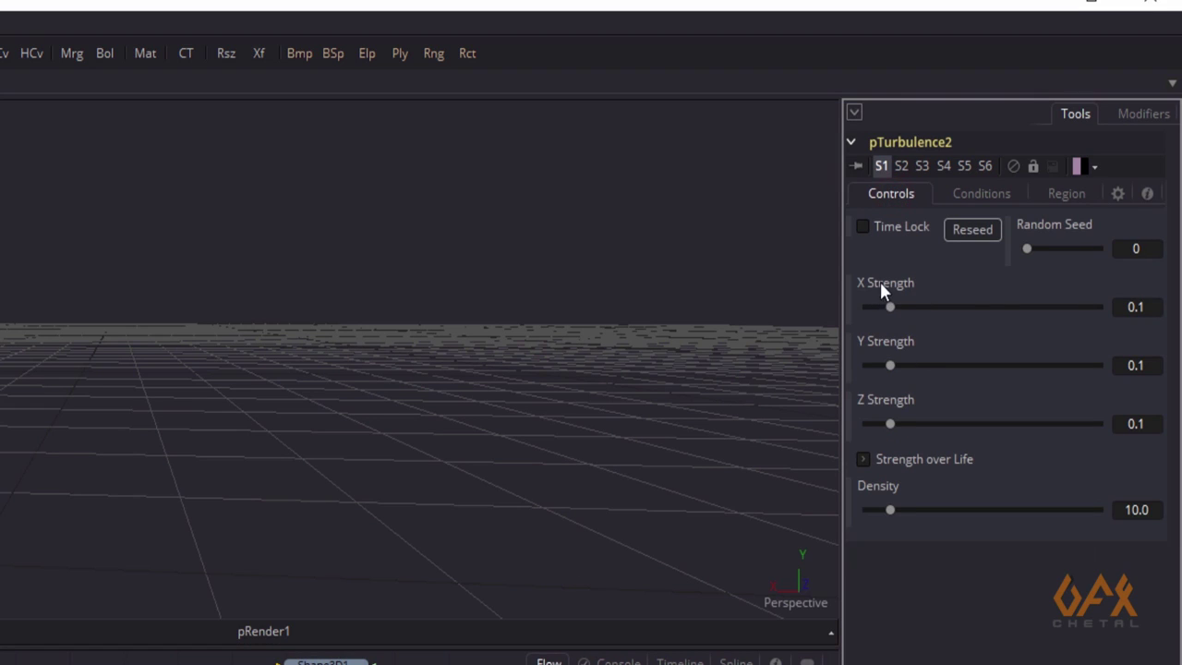
{"action": "left_click", "coordinate": [1147, 307]}
{"action": "type", "text": ".18"}
{"action": "left_click", "coordinate": [1134, 365]}
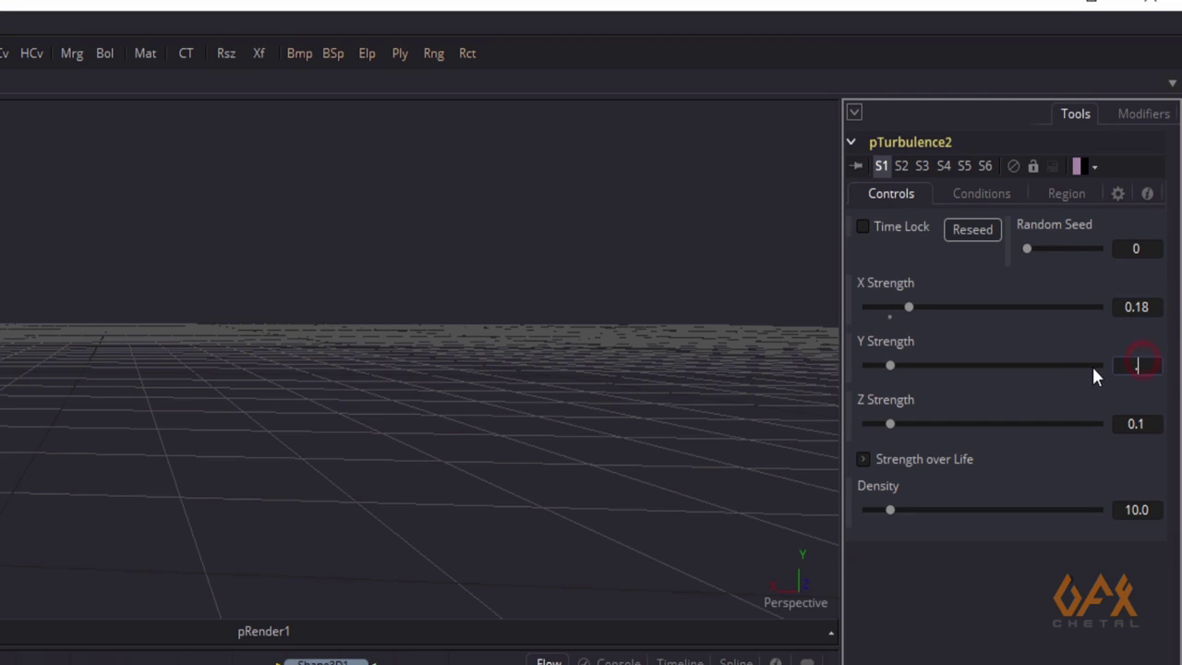
{"action": "type", "text": ".15"}
{"action": "key", "text": "Tab"}
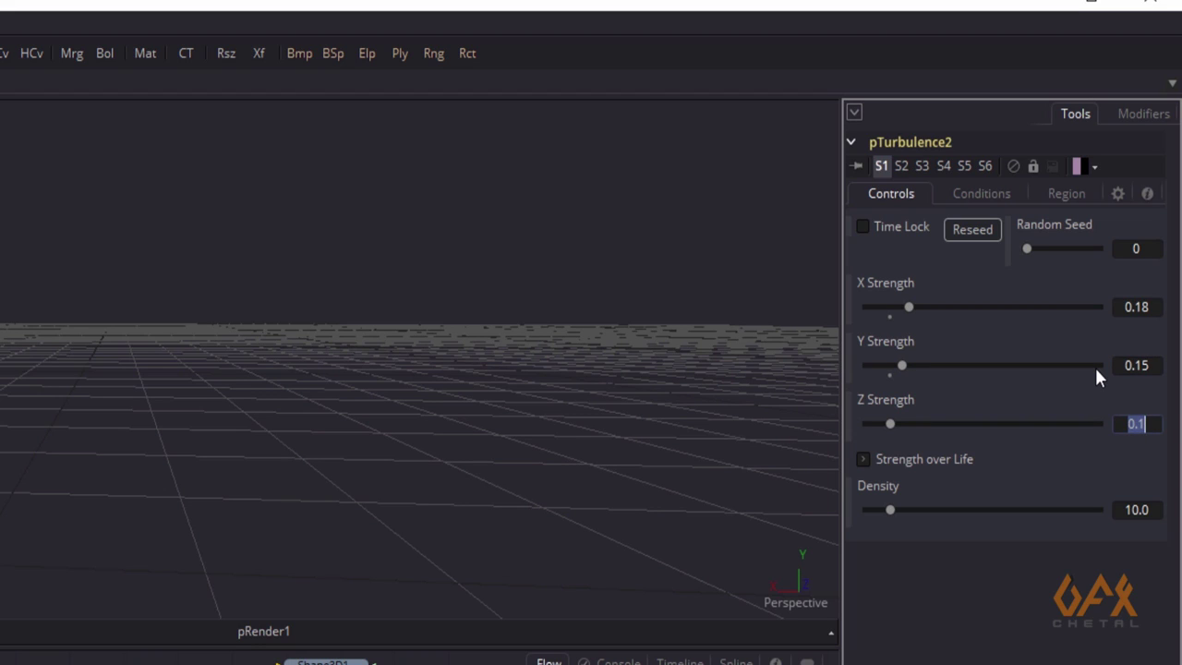
{"action": "type", "text": ".13"}
{"action": "left_click", "coordinate": [1123, 503]}
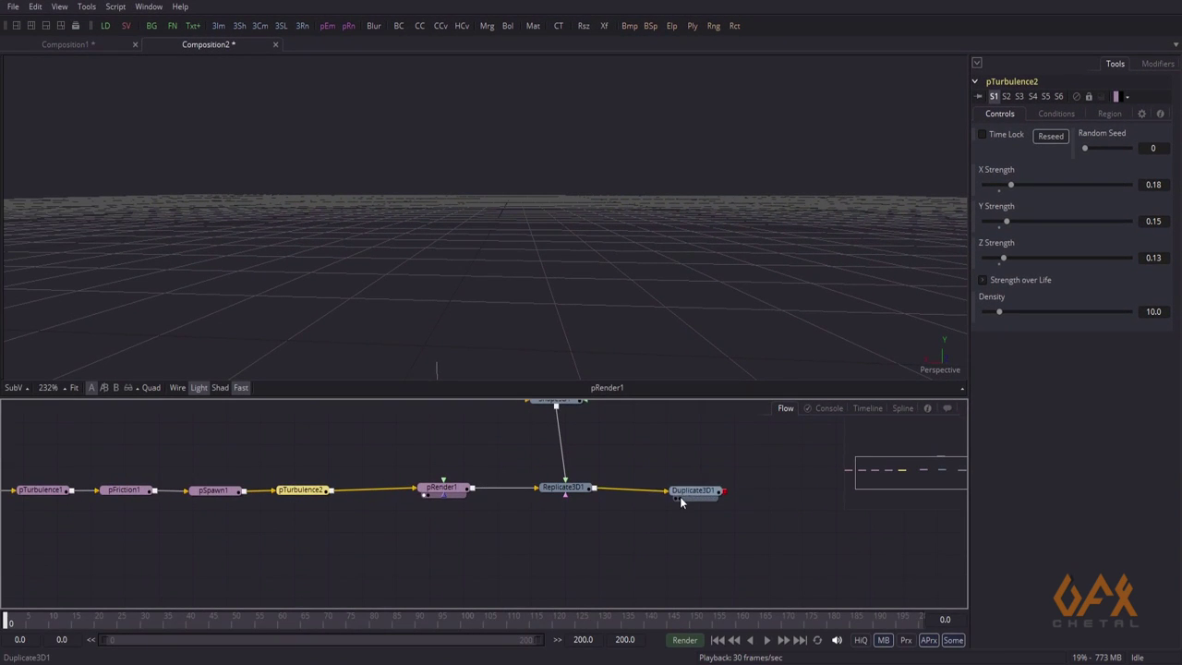
Show Duplicate3D1 in the viewer, play the animation to check the branch turbulence, and return to frame 0
{"action": "left_click", "coordinate": [676, 498]}
{"action": "scroll", "coordinate": [582, 216], "scroll_direction": "down", "scroll_amount": 2, "text": "ctrl"}
{"action": "middle_click_drag", "start_coordinate": [505, 234], "coordinate": [487, 257]}
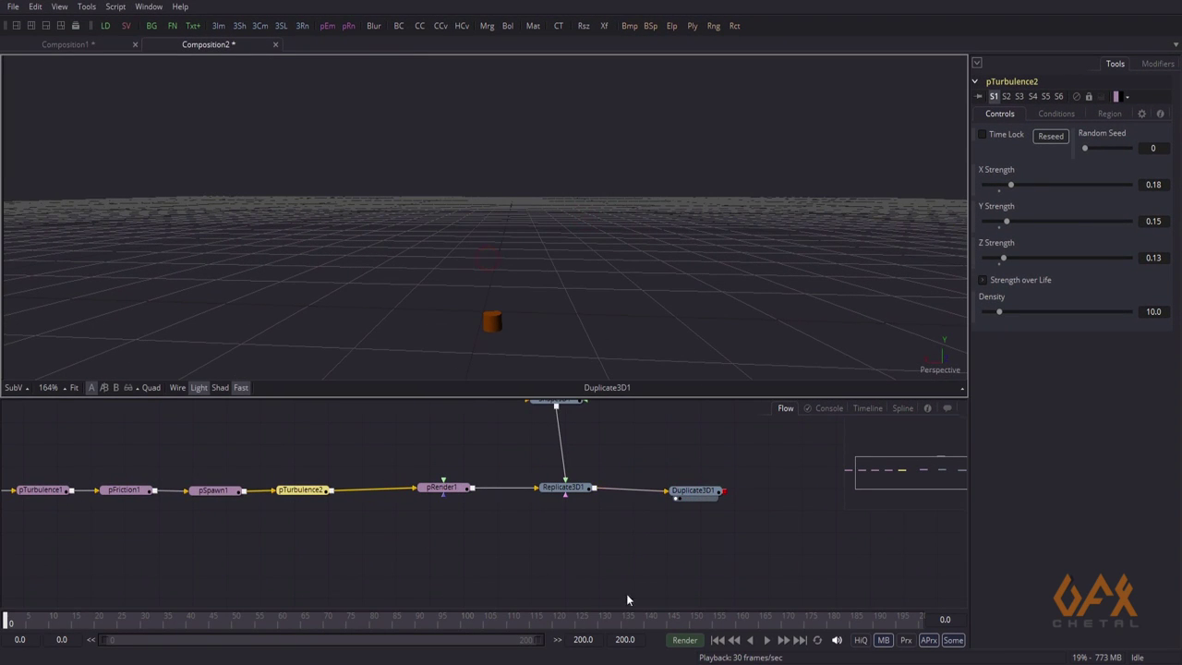
{"action": "left_click", "coordinate": [766, 640]}
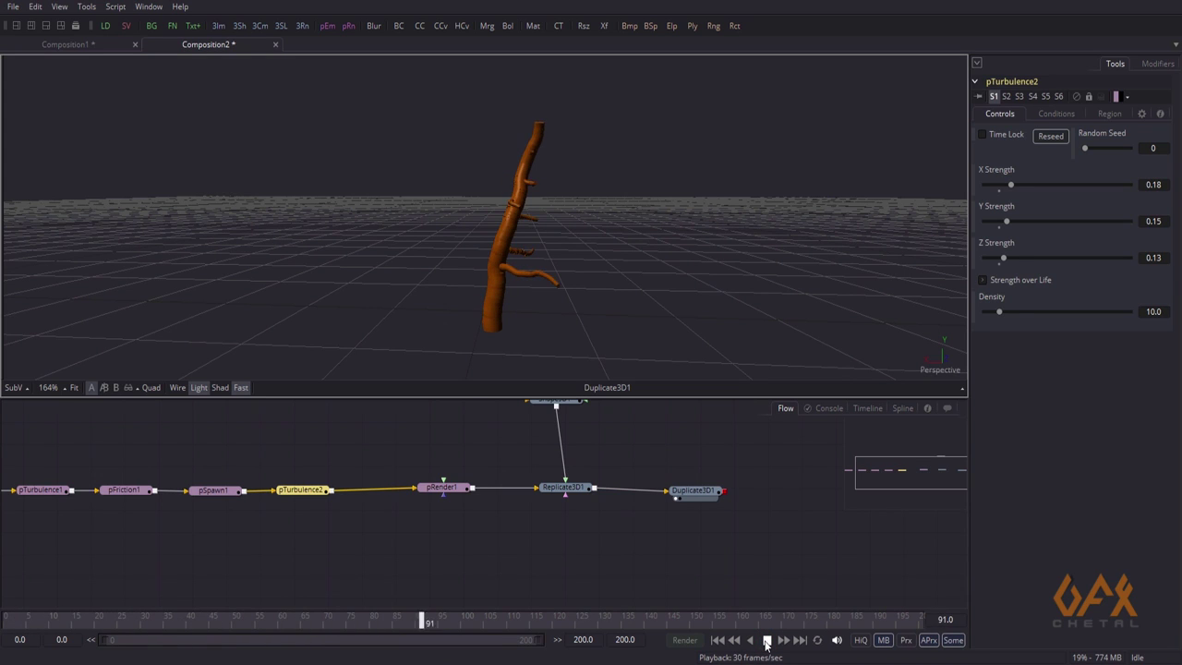
{"action": "left_click", "coordinate": [766, 640]}
{"action": "left_click", "coordinate": [18, 620]}
Set the Size keyframe in pSpawn1's Style settings to 0.9 at frame 0
{"action": "middle_click_drag", "start_coordinate": [182, 516], "coordinate": [252, 503]}
{"action": "left_click", "coordinate": [231, 502]}
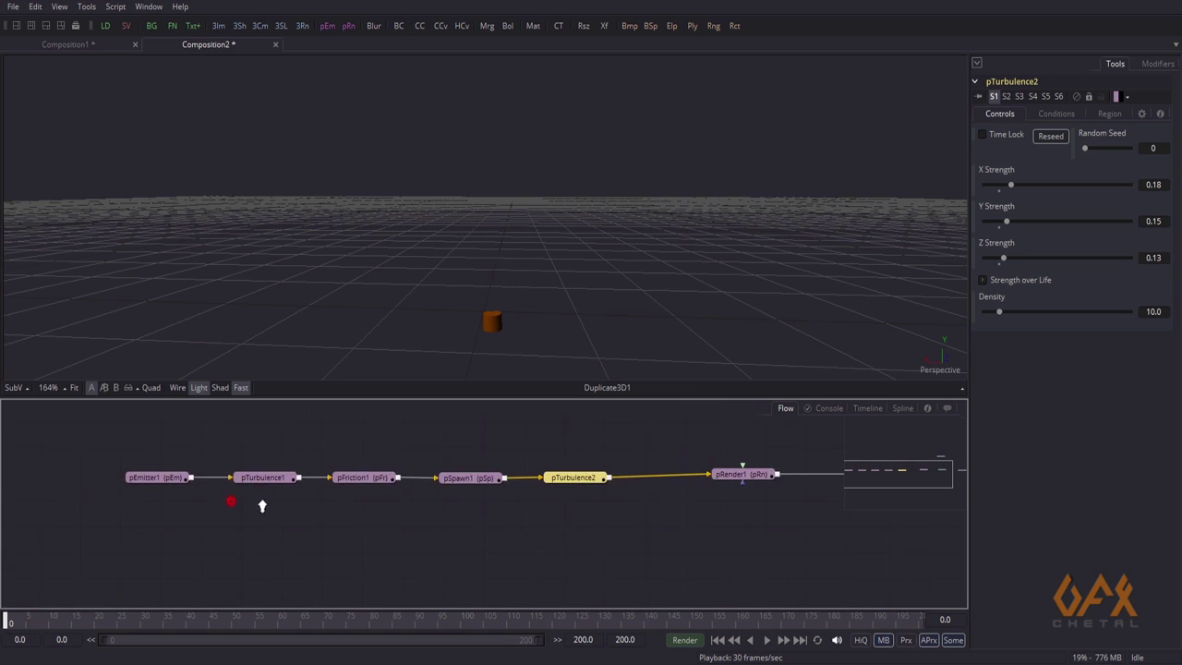
{"action": "left_click", "coordinate": [475, 477]}
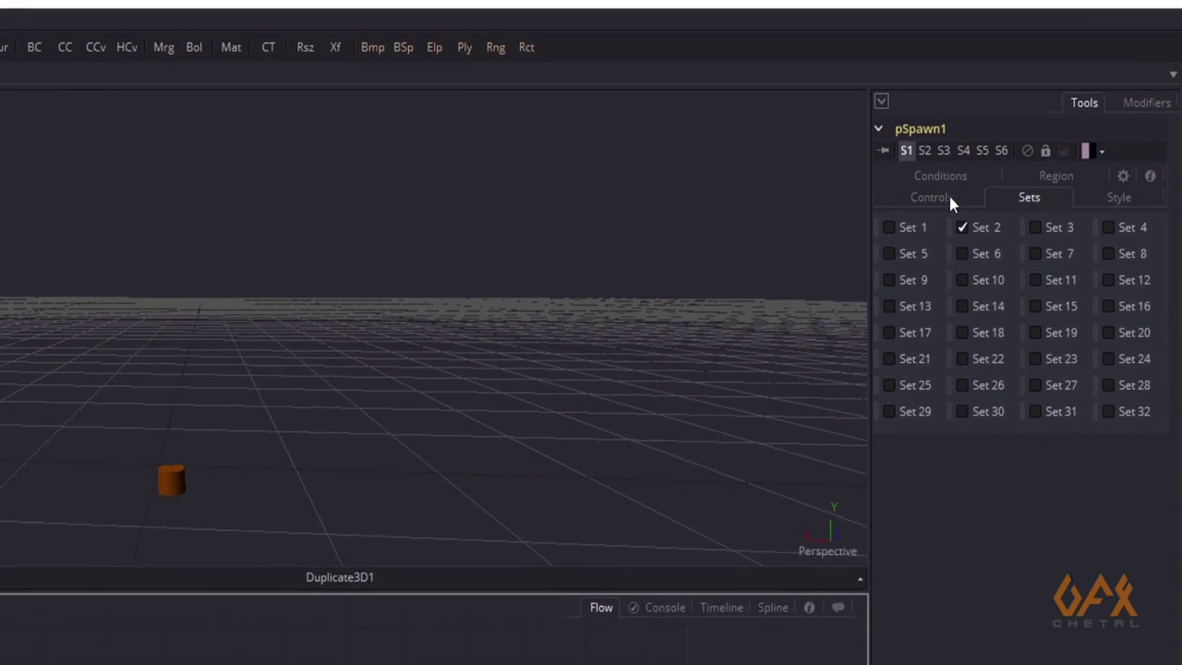
{"action": "left_click", "coordinate": [1113, 162]}
{"action": "left_click", "coordinate": [1150, 326]}
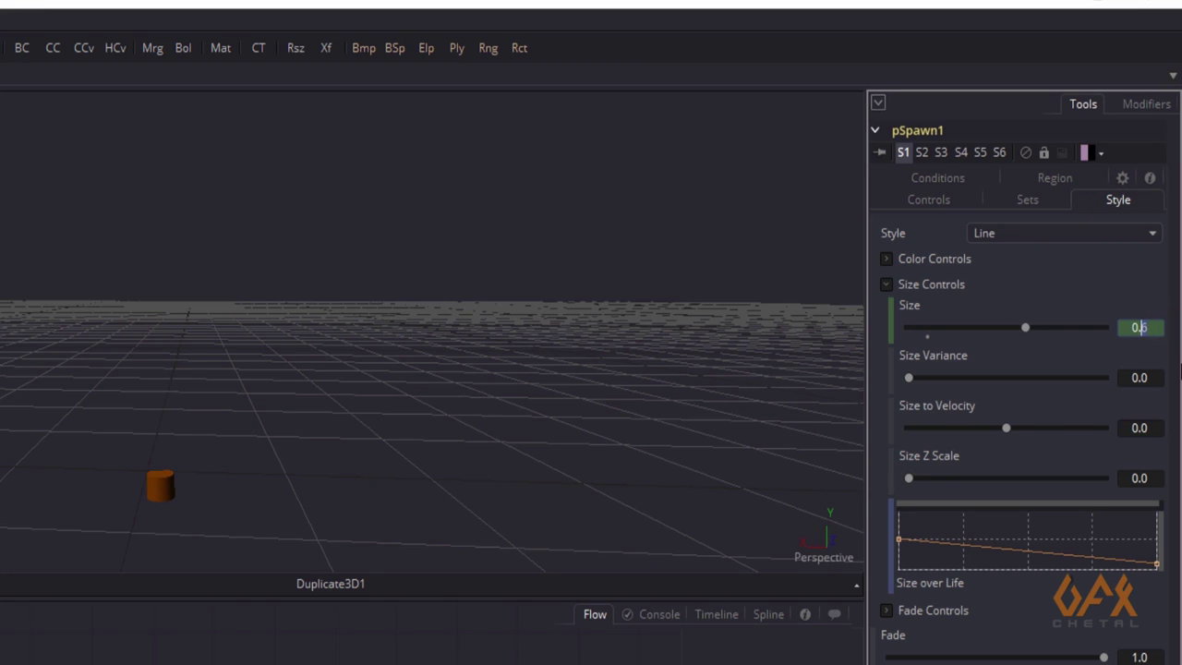
{"action": "type", "text": "9"}
{"action": "key", "text": "Tab"}
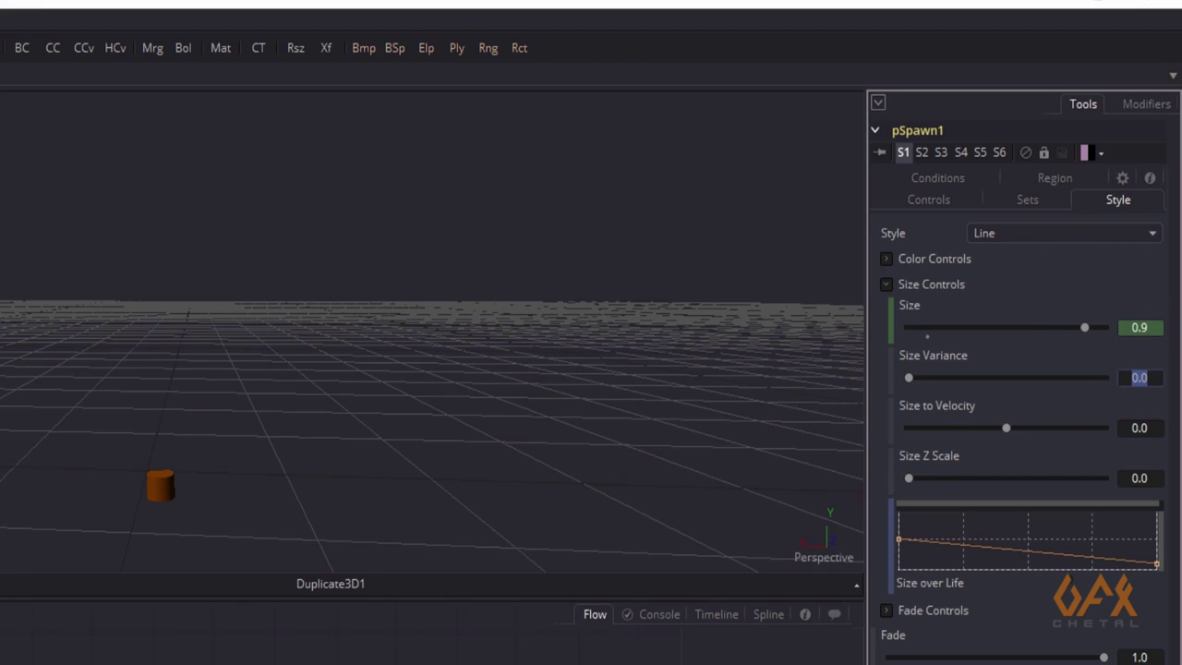
Play the animation to check the thicker branches from another angle, and return to frame 0
{"action": "middle_click_drag", "start_coordinate": [143, 380], "coordinate": [55, 380]}
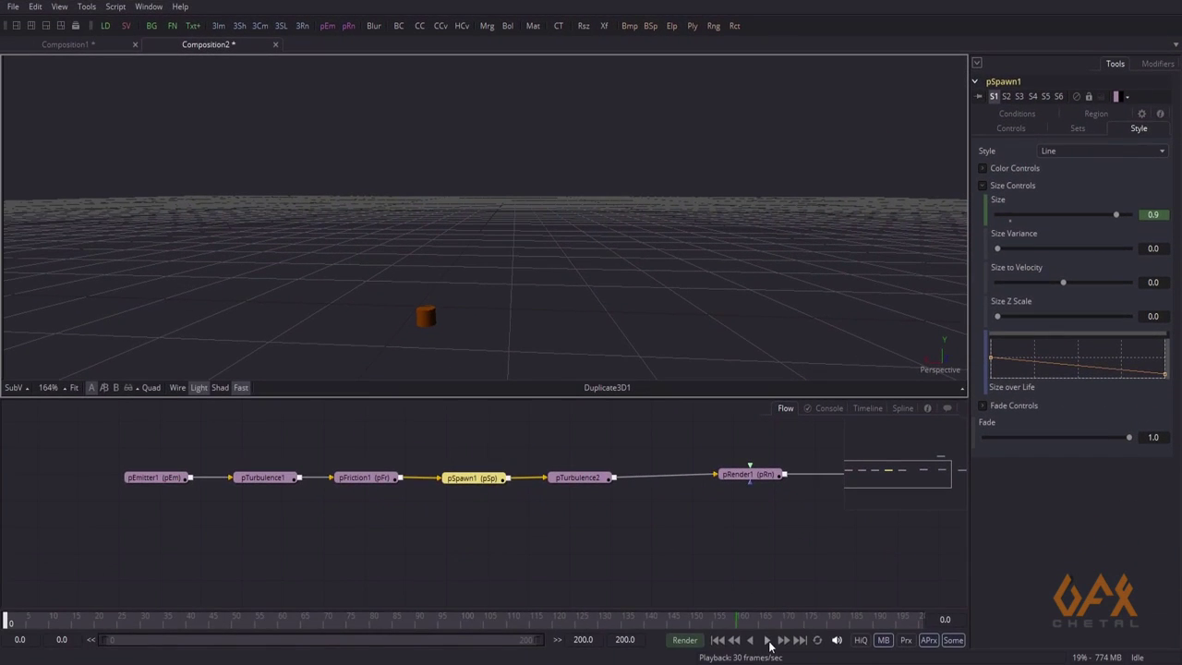
{"action": "left_click", "coordinate": [767, 640]}
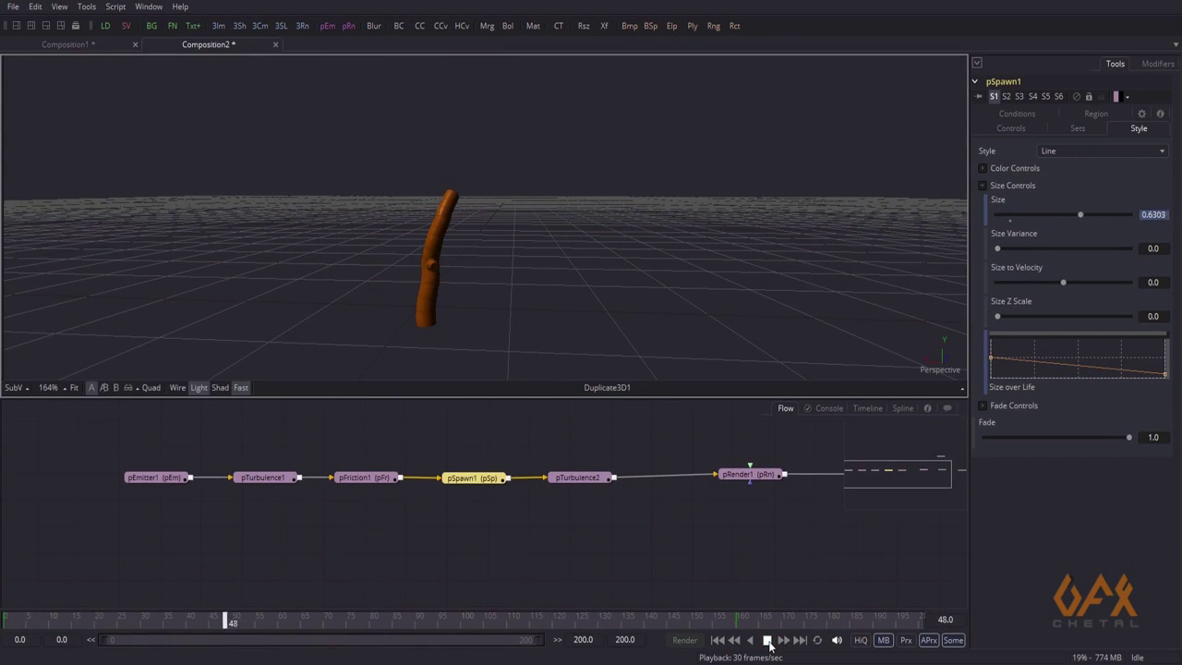
{"action": "middle_click_drag", "start_coordinate": [338, 266], "coordinate": [445, 330]}
{"action": "middle_click_drag", "start_coordinate": [378, 298], "coordinate": [461, 294], "text": "alt"}
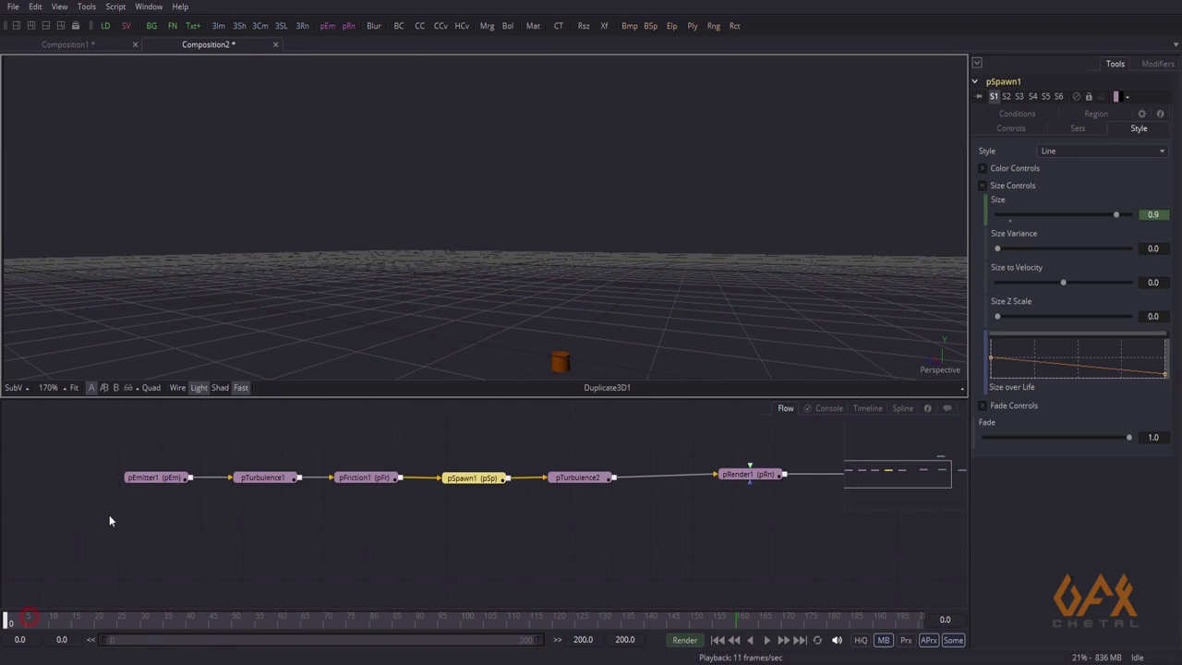
Set pEmitter1's Number to 2 at frame 0 and play the animation through to inspect the tree from several angles
{"action": "left_click", "coordinate": [145, 479]}
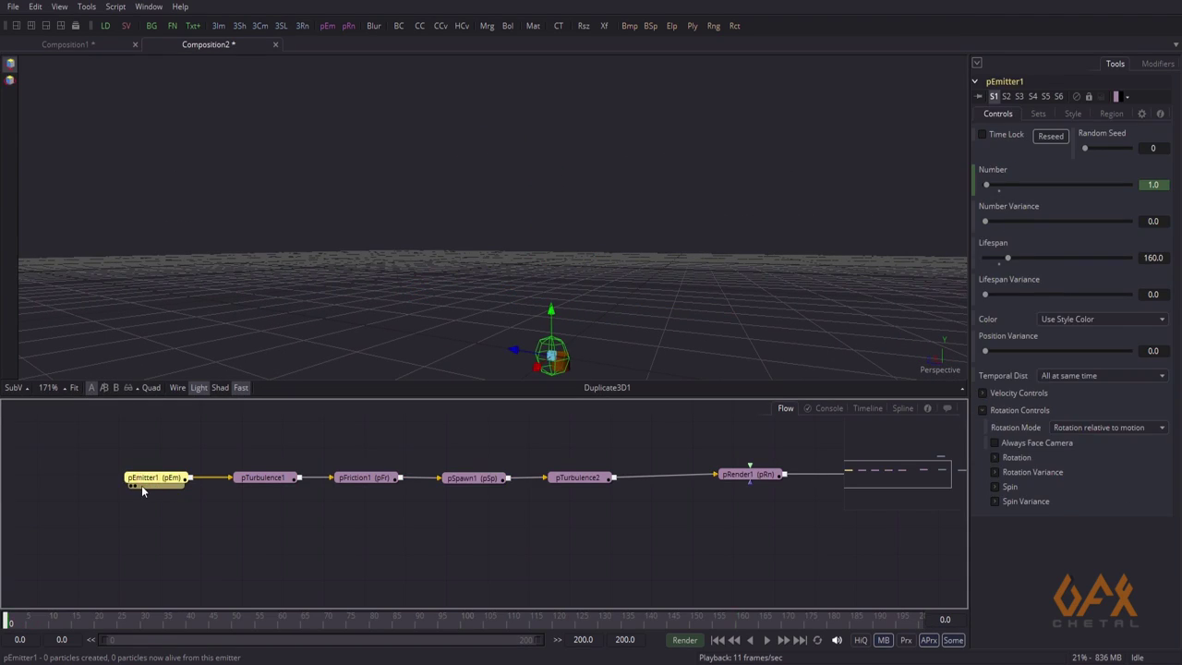
{"action": "left_click", "coordinate": [1152, 185]}
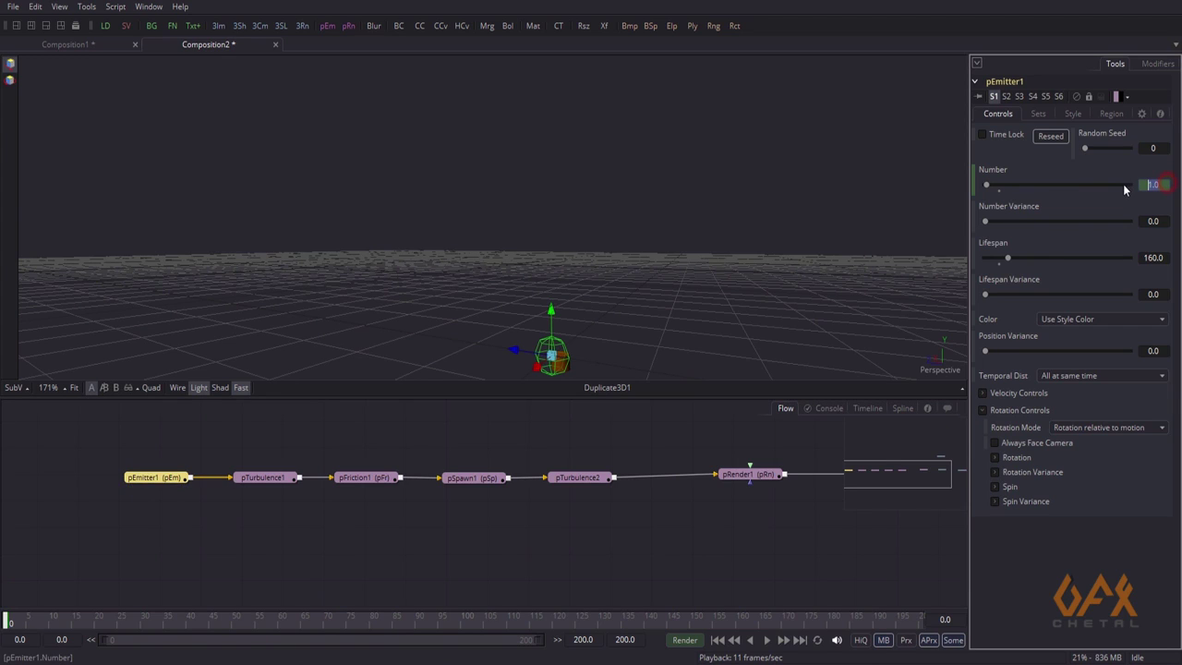
{"action": "type", "text": "2"}
{"action": "key", "text": "Tab"}
{"action": "left_click", "coordinate": [766, 640]}
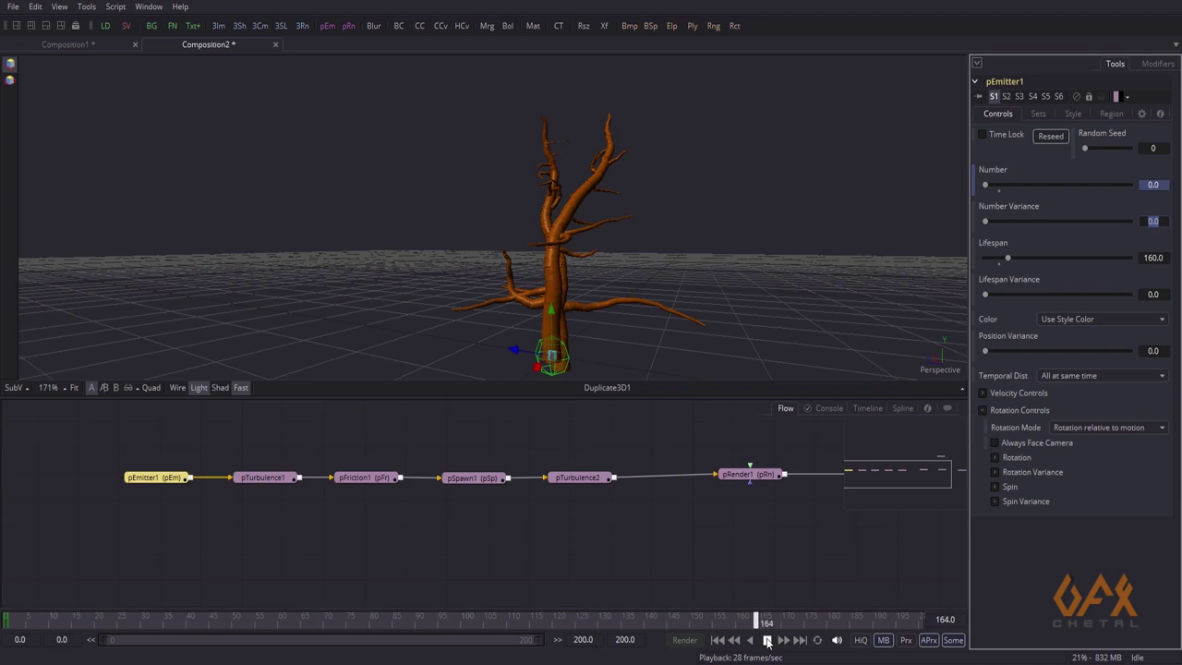
{"action": "middle_click_drag", "start_coordinate": [419, 256], "coordinate": [546, 282], "text": "alt"}
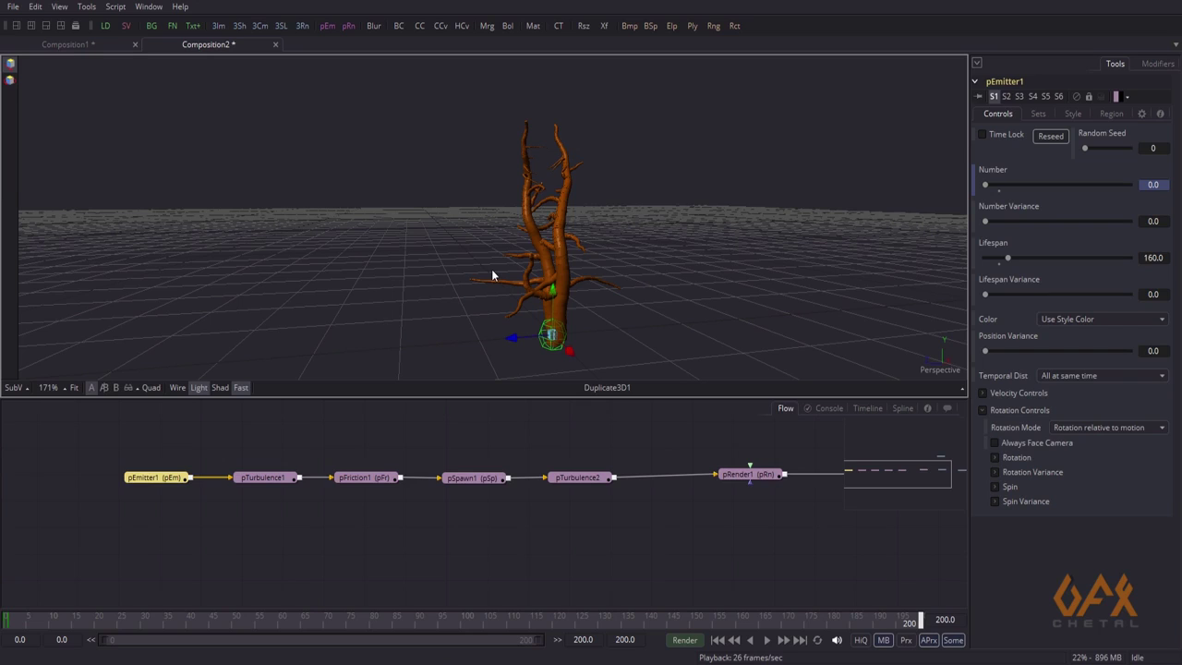